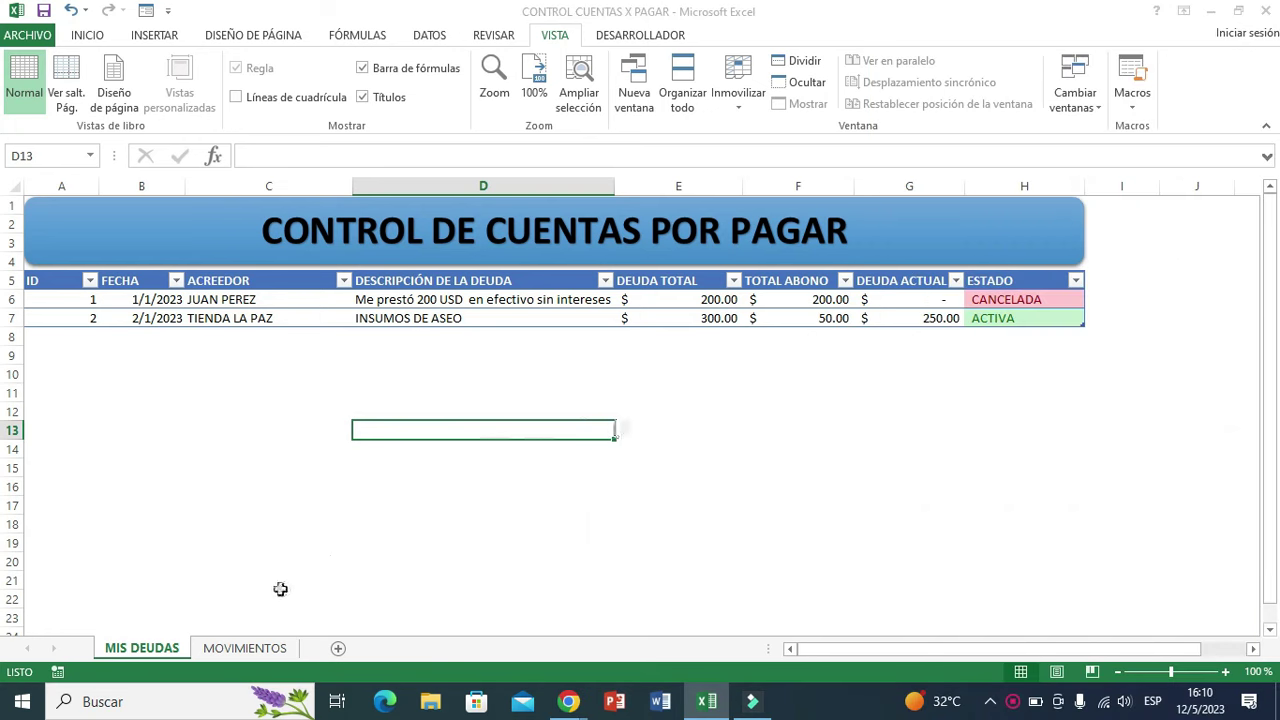
Add debt ID 3 in row 8 of MIS DEUDAS, filling the date 3/1/2023 down from row 7
{"action": "left_click", "coordinate": [245, 648]}
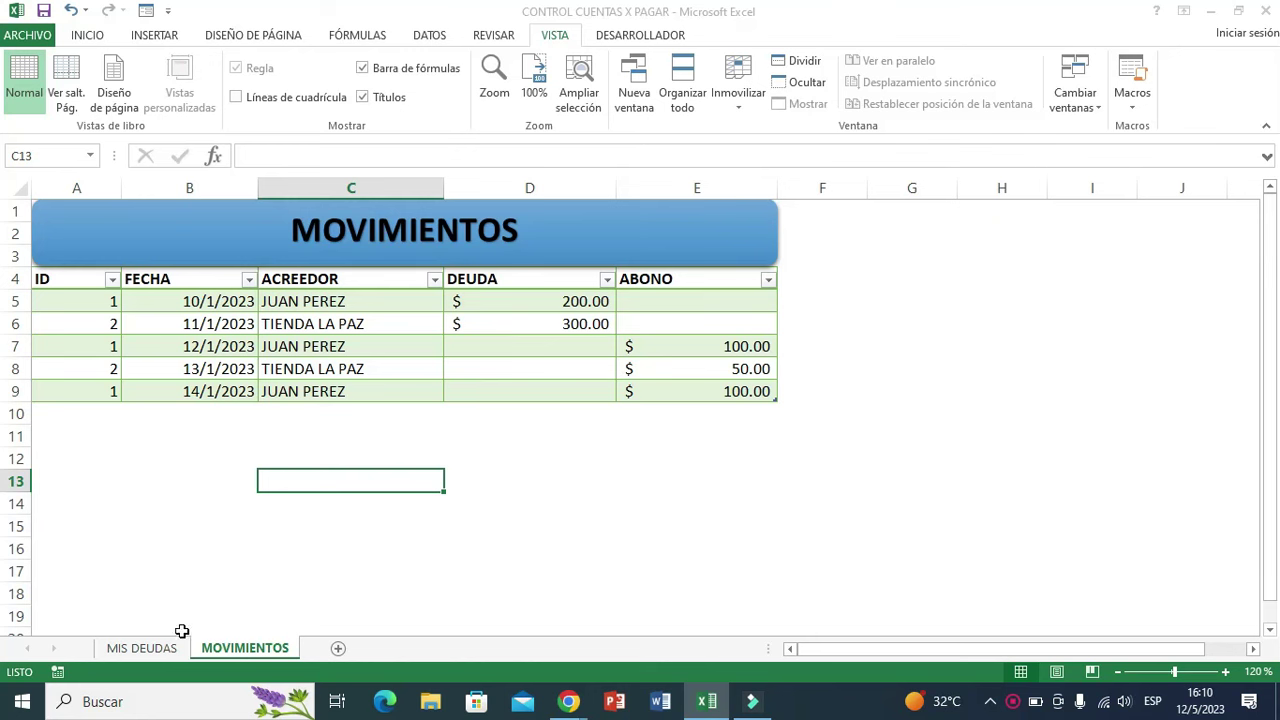
{"action": "left_click", "coordinate": [145, 648]}
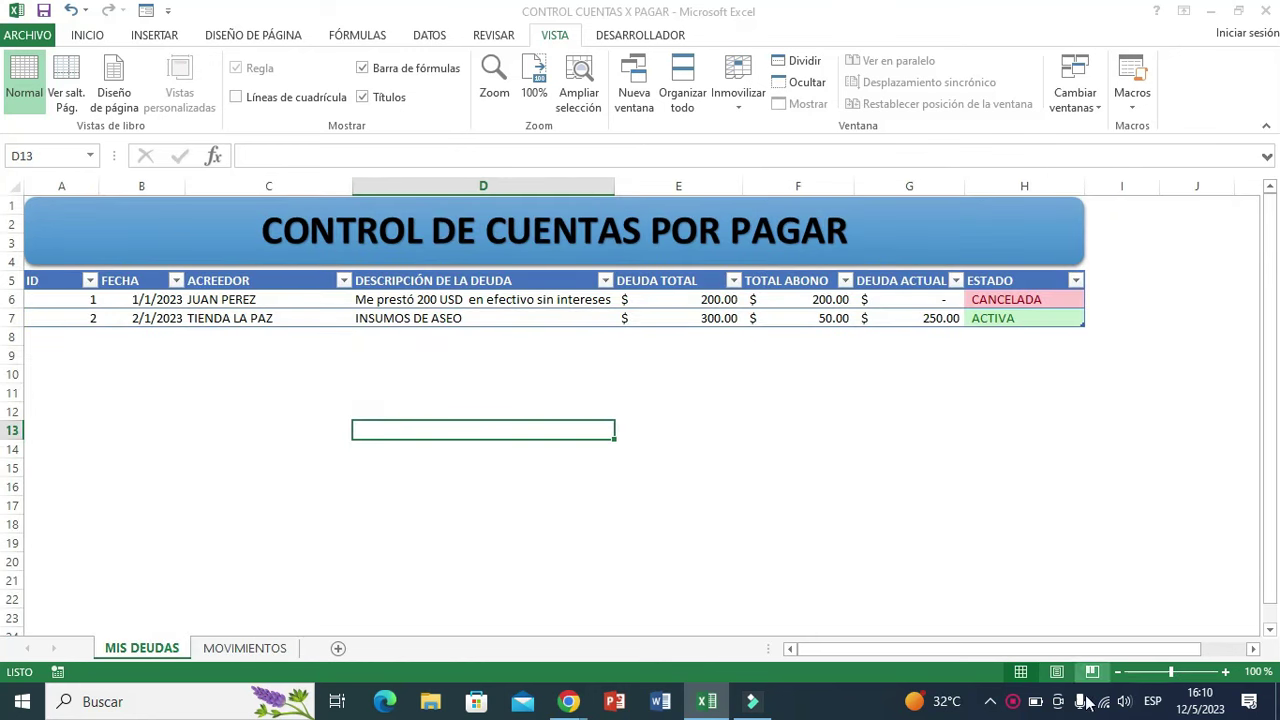
{"action": "left_click", "coordinate": [1013, 703]}
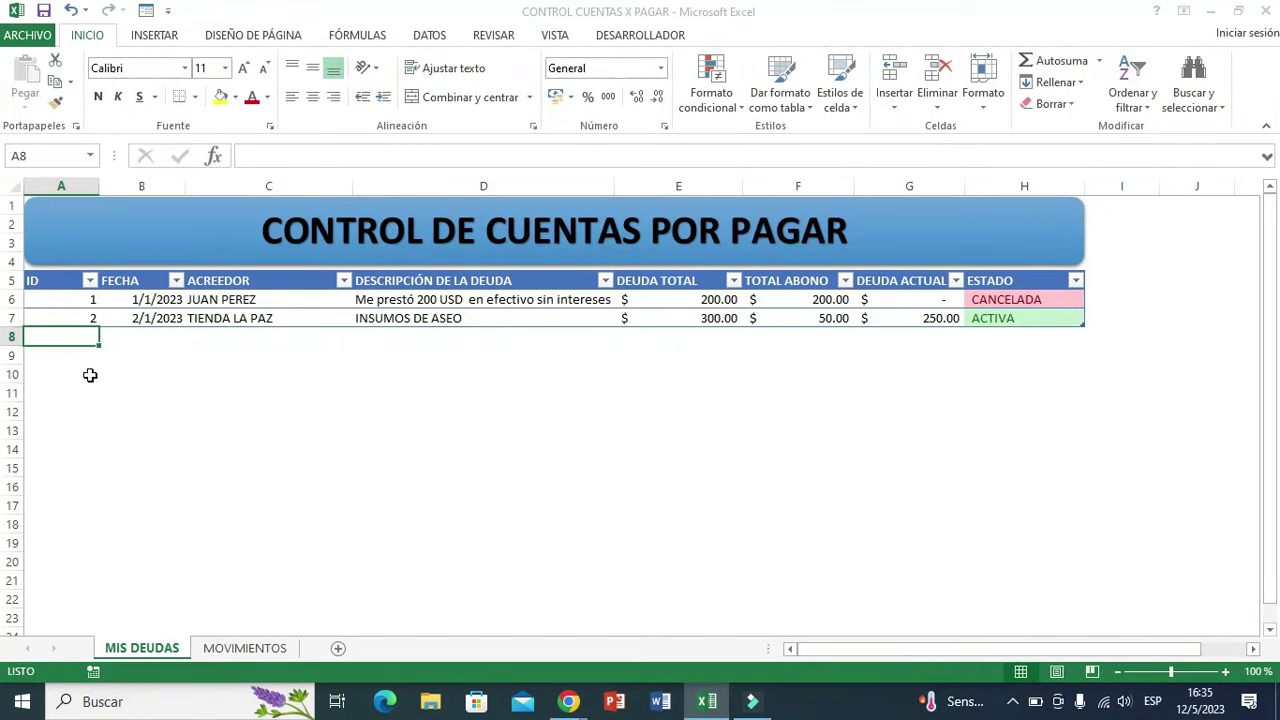
{"action": "type", "text": "3"}
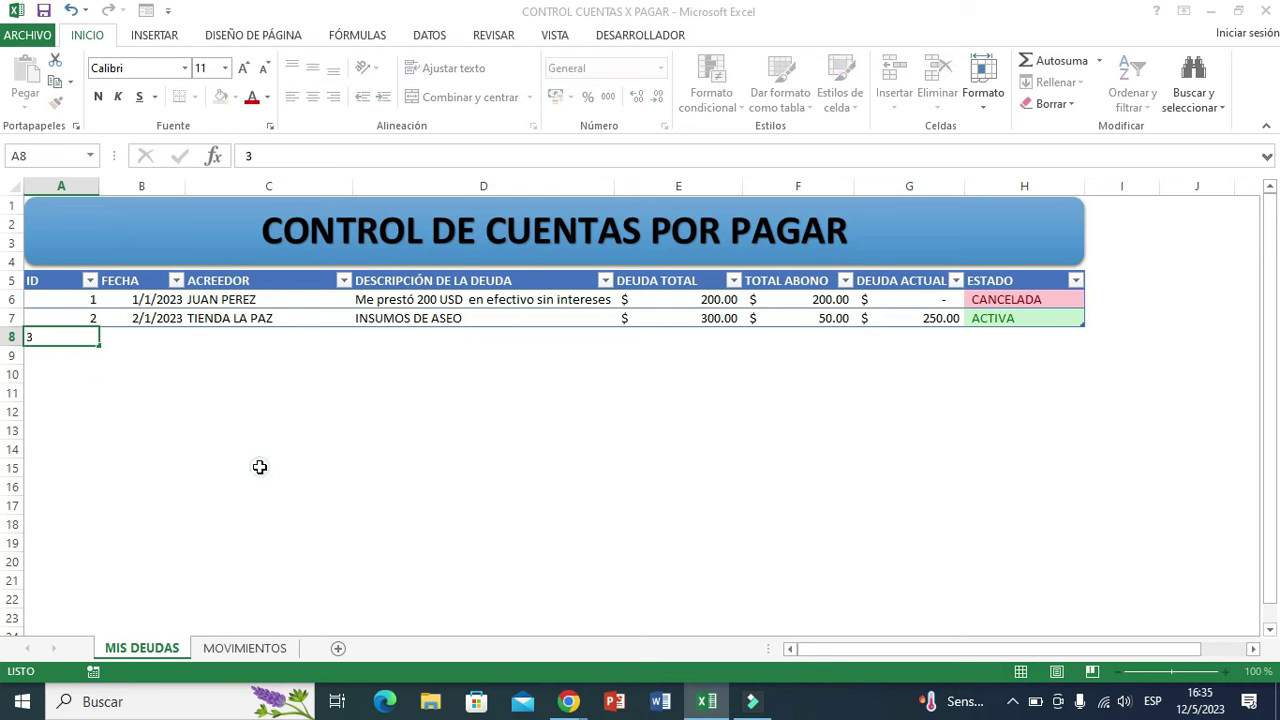
{"action": "left_click", "coordinate": [257, 463]}
{"action": "left_click", "coordinate": [165, 320]}
{"action": "left_click_drag", "start_coordinate": [186, 325], "coordinate": [186, 342]}
Enter creditor MUEBLES LTDA and description UN ESCRITORIO DE TRABAJO in row 8
{"action": "left_click", "coordinate": [207, 334]}
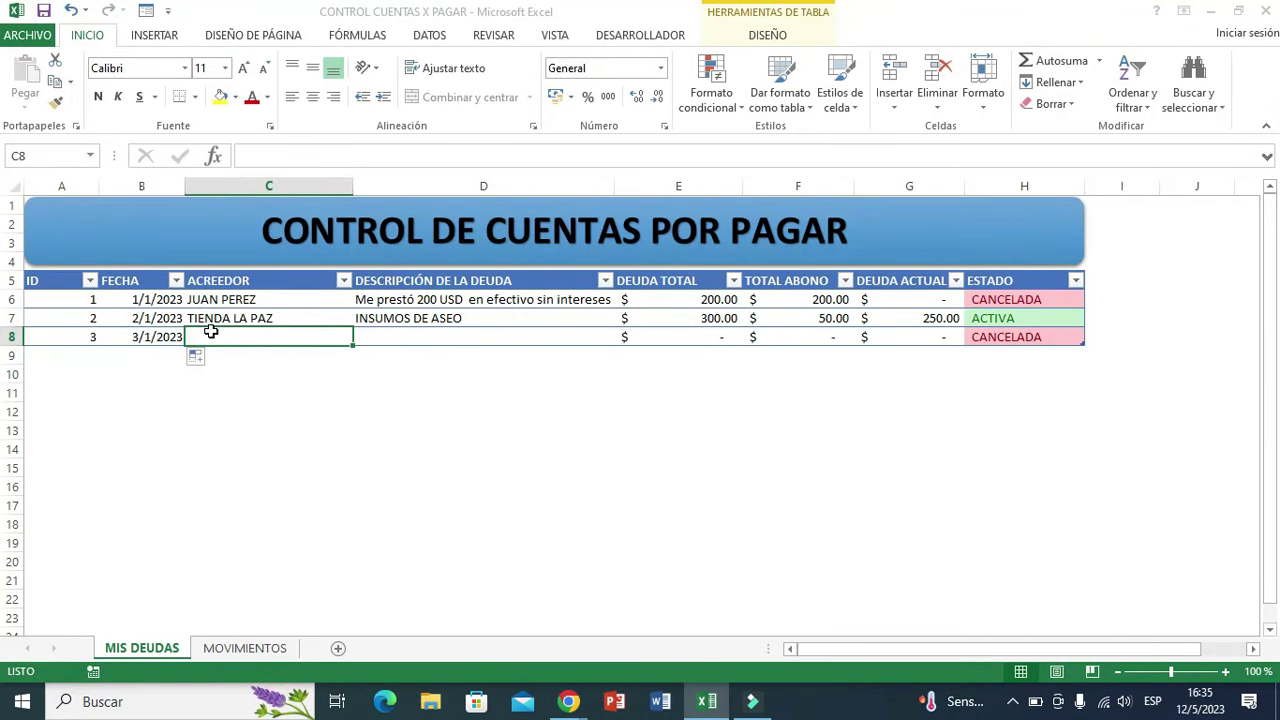
{"action": "type", "text": "MUEBK"}
{"action": "key", "text": "BackSpace"}
{"action": "key", "text": "BackSpace"}
{"action": "key", "text": "BackSpace"}
{"action": "type", "text": "LES "}
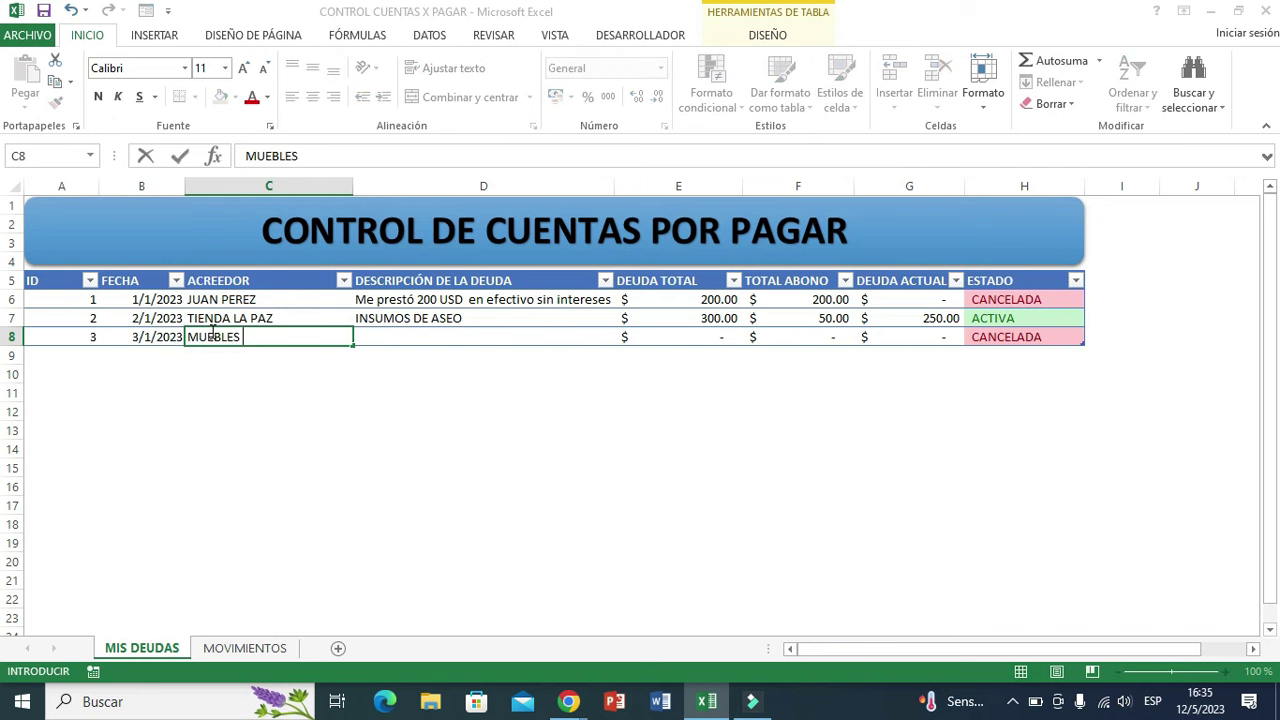
{"action": "type", "text": "LTDA"}
{"action": "left_click", "coordinate": [337, 427]}
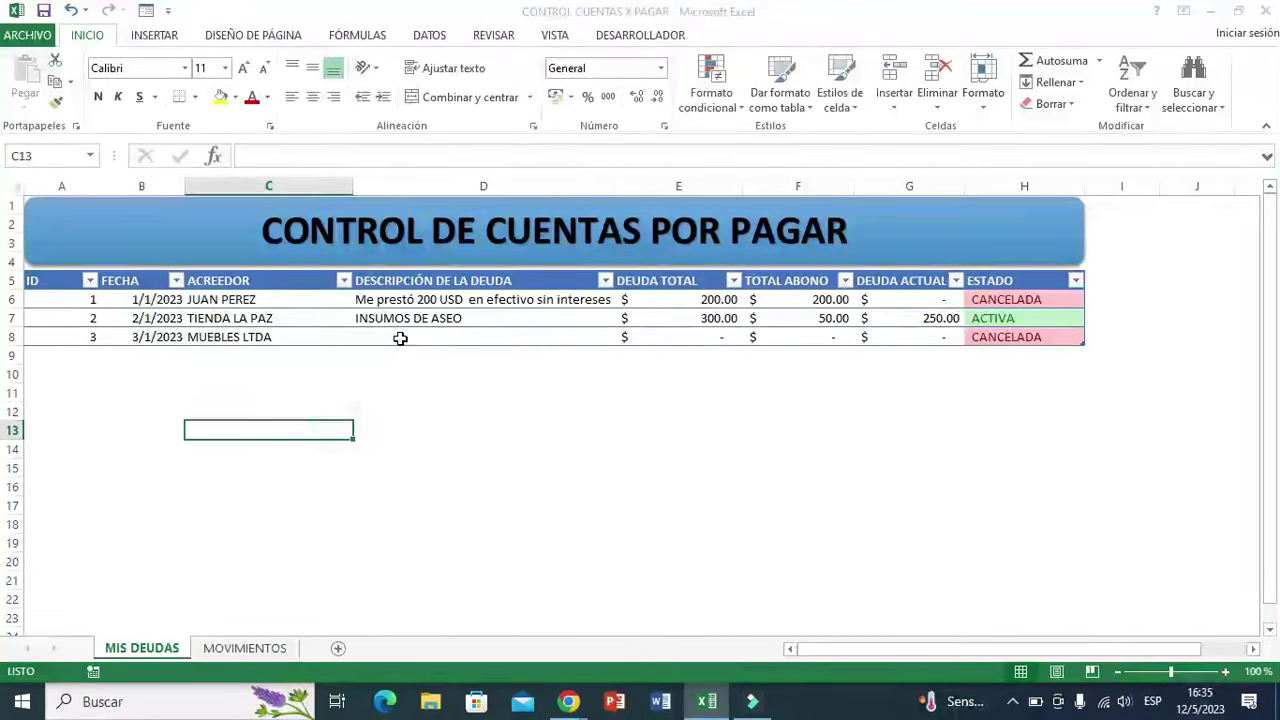
{"action": "left_click", "coordinate": [400, 338]}
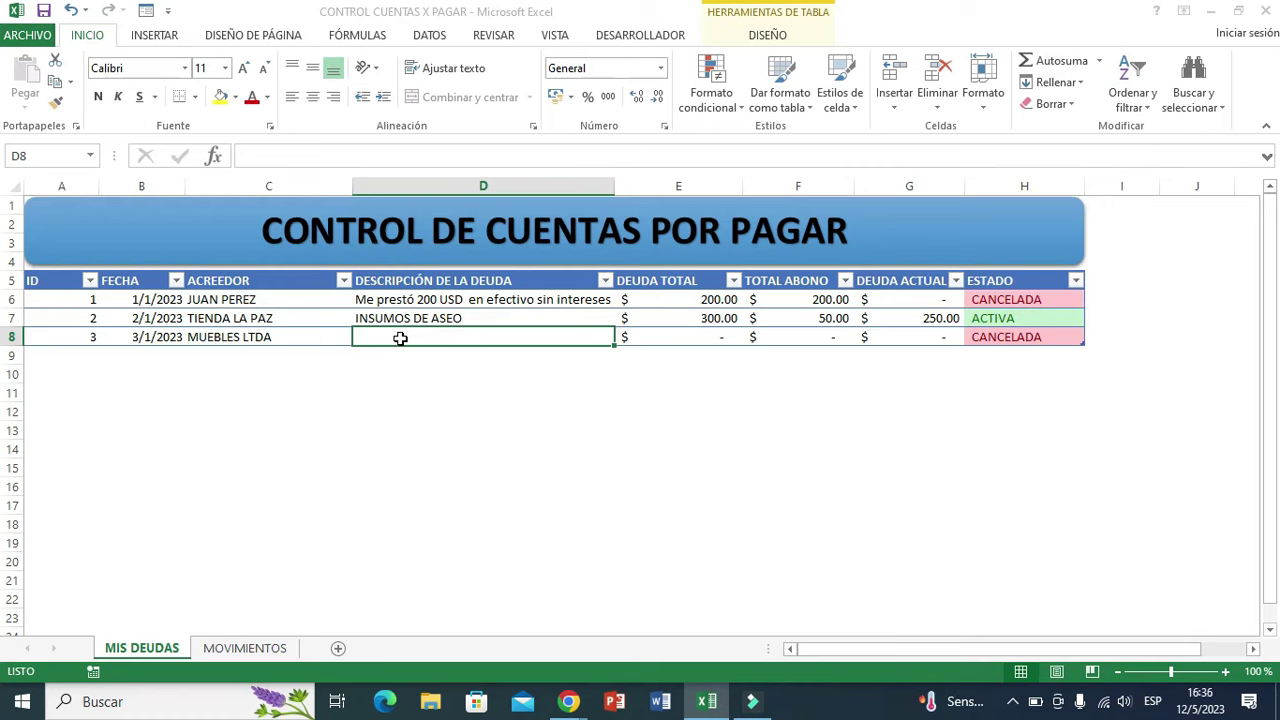
{"action": "type", "text": "UN "}
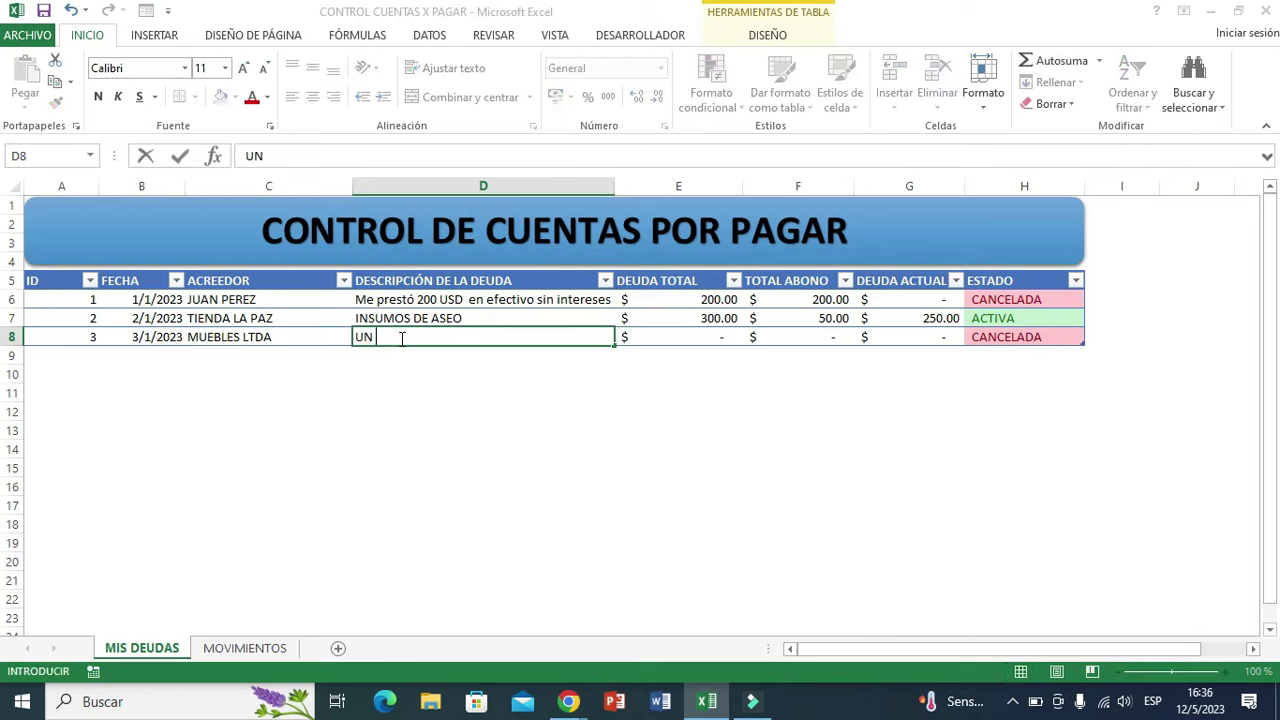
{"action": "type", "text": "ESCRITORIO DE TRABAJO"}
{"action": "left_click", "coordinate": [480, 430]}
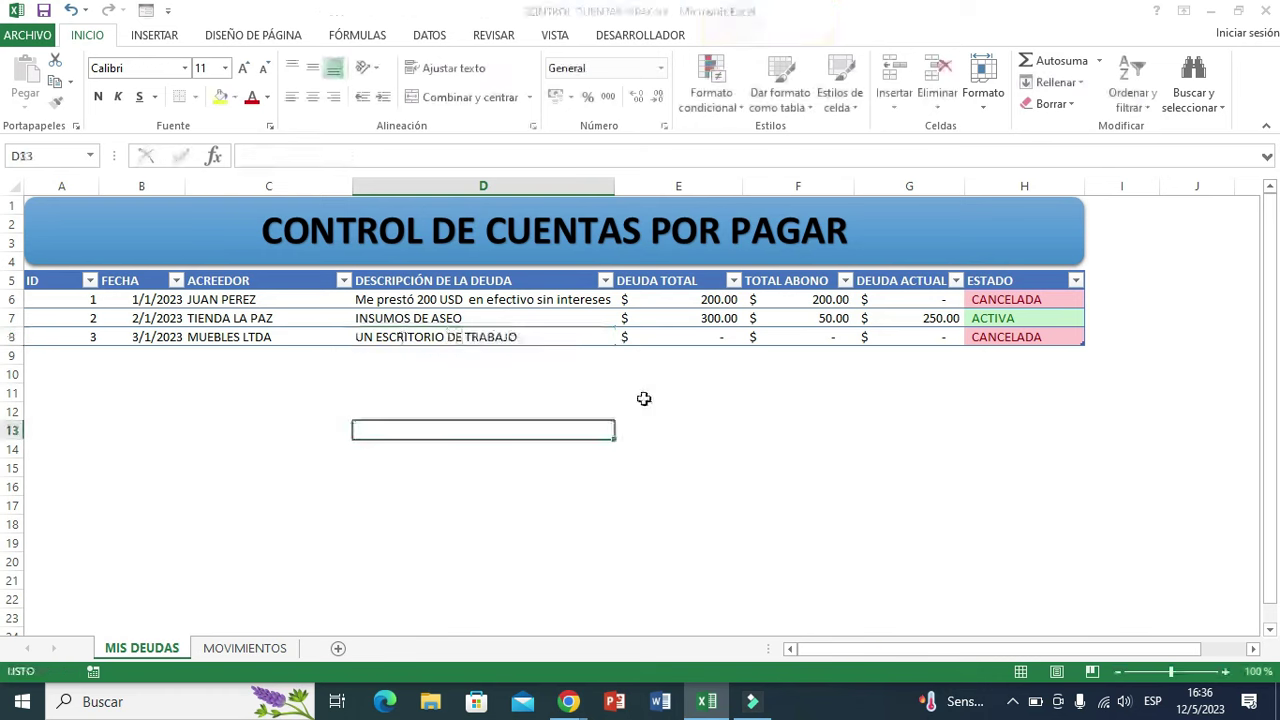
Review row 8's DEUDA TOTAL, TOTAL ABONO, DEUDA ACTUAL and ESTADO formulas
{"action": "left_click", "coordinate": [667, 336]}
{"action": "left_click", "coordinate": [798, 340]}
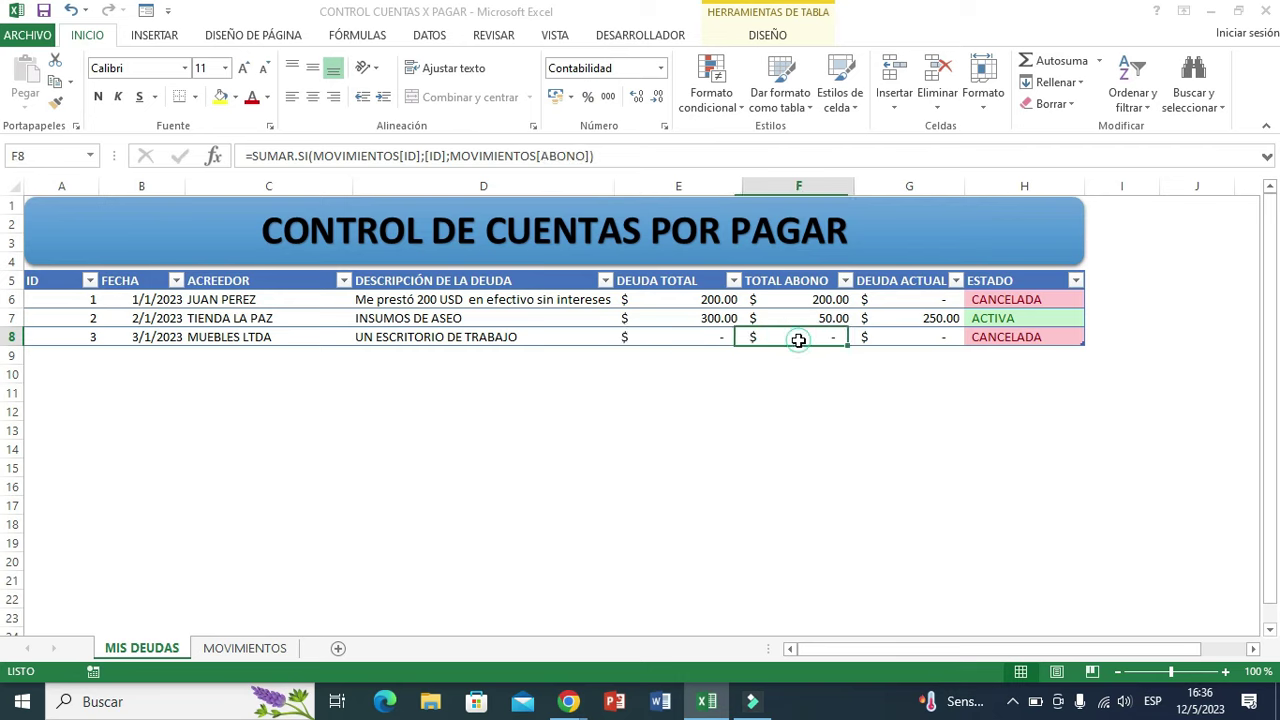
{"action": "left_click", "coordinate": [901, 342]}
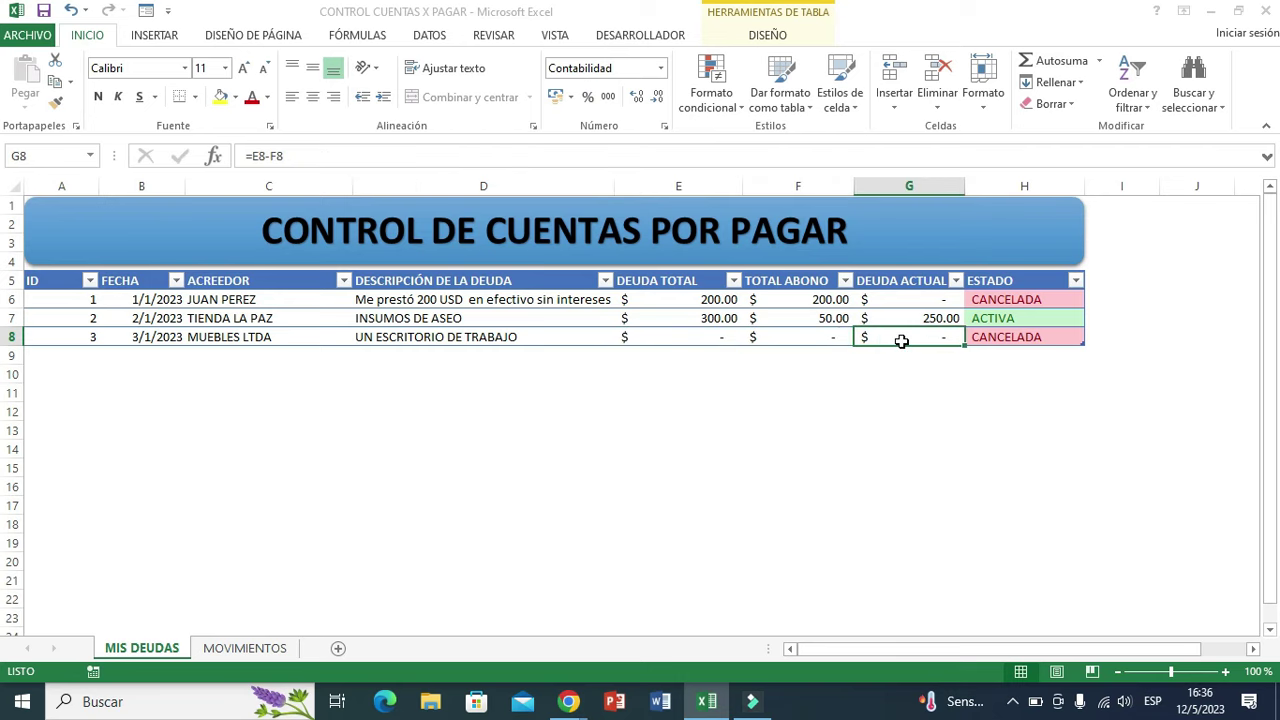
{"action": "left_click", "coordinate": [1026, 339]}
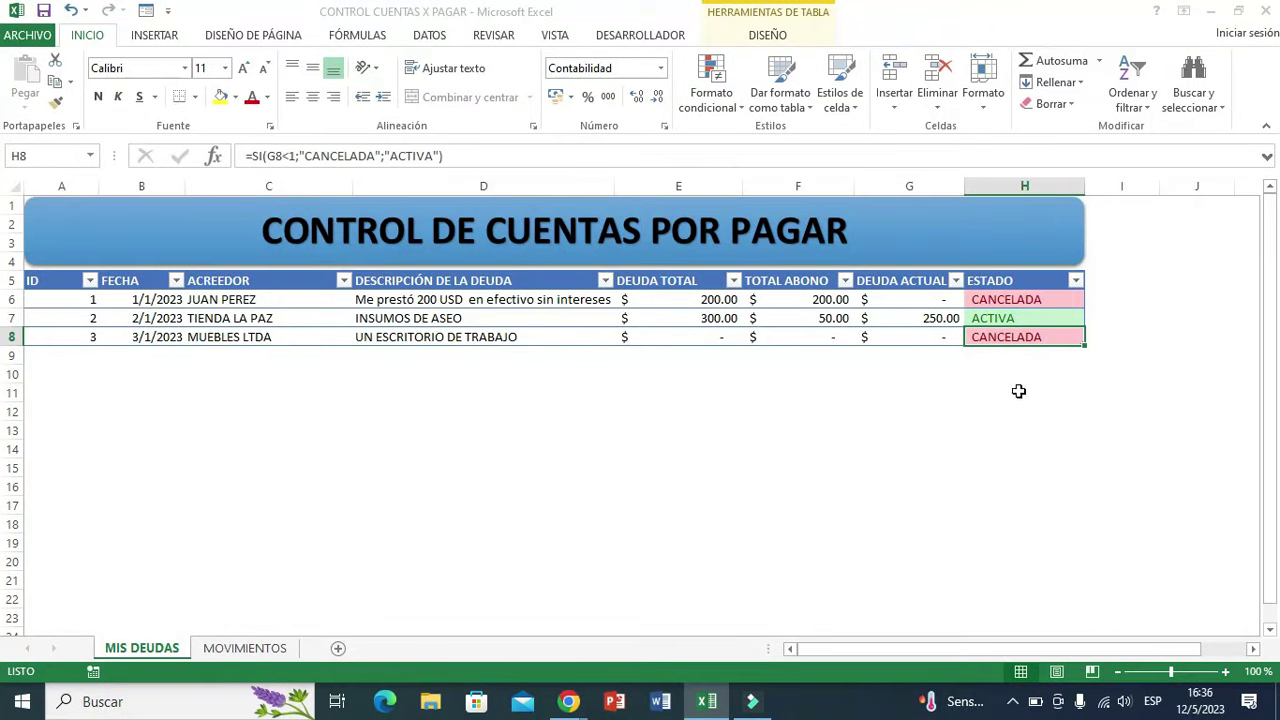
{"action": "left_click", "coordinate": [861, 397]}
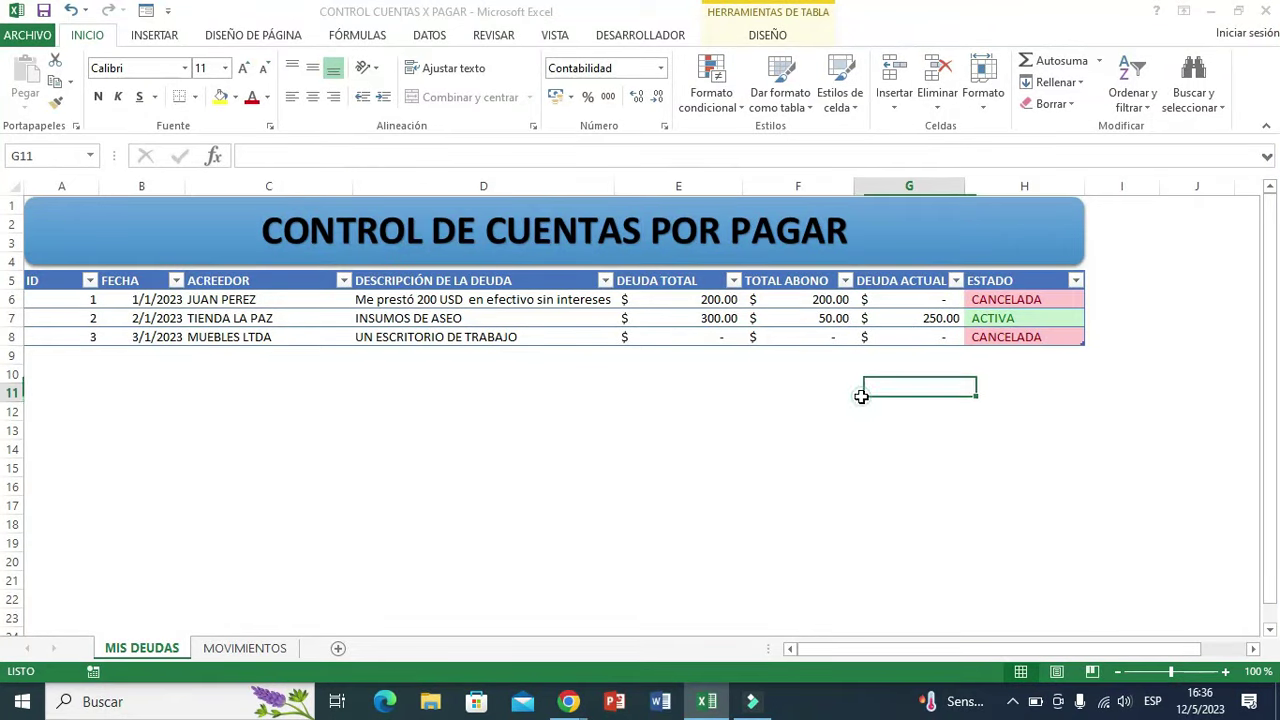
{"action": "left_click", "coordinate": [999, 342]}
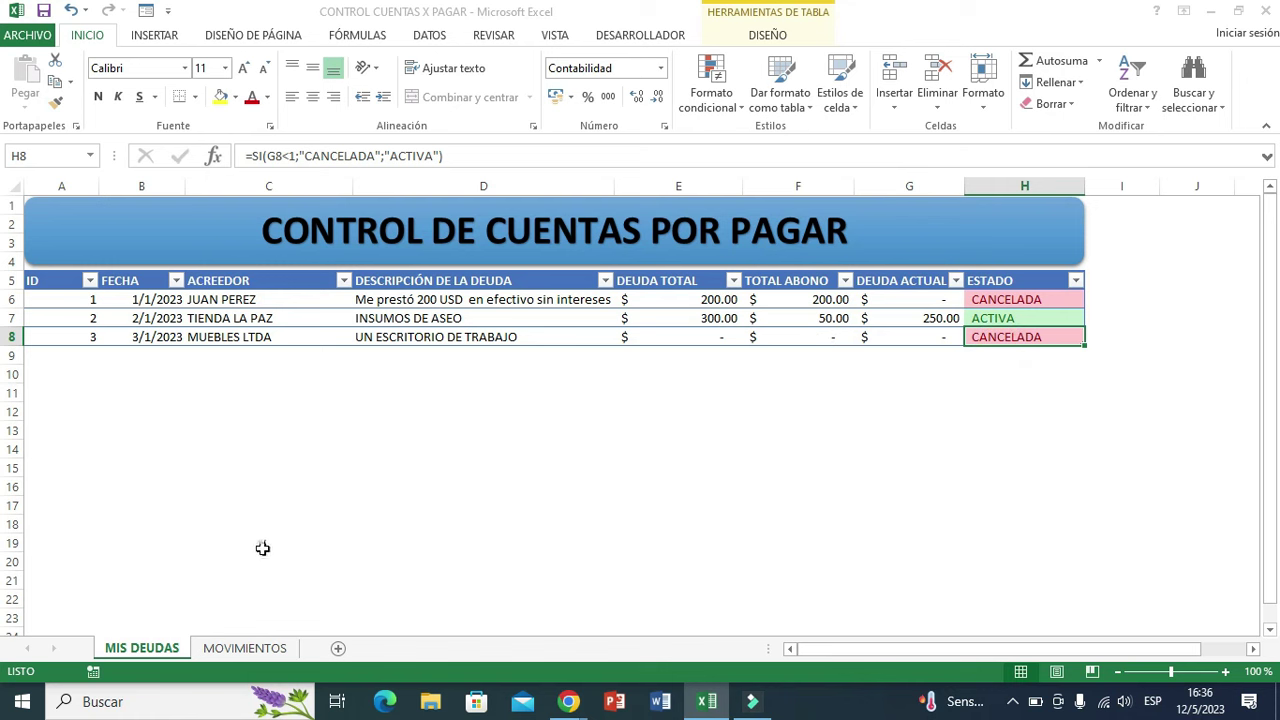
{"action": "left_click", "coordinate": [242, 648]}
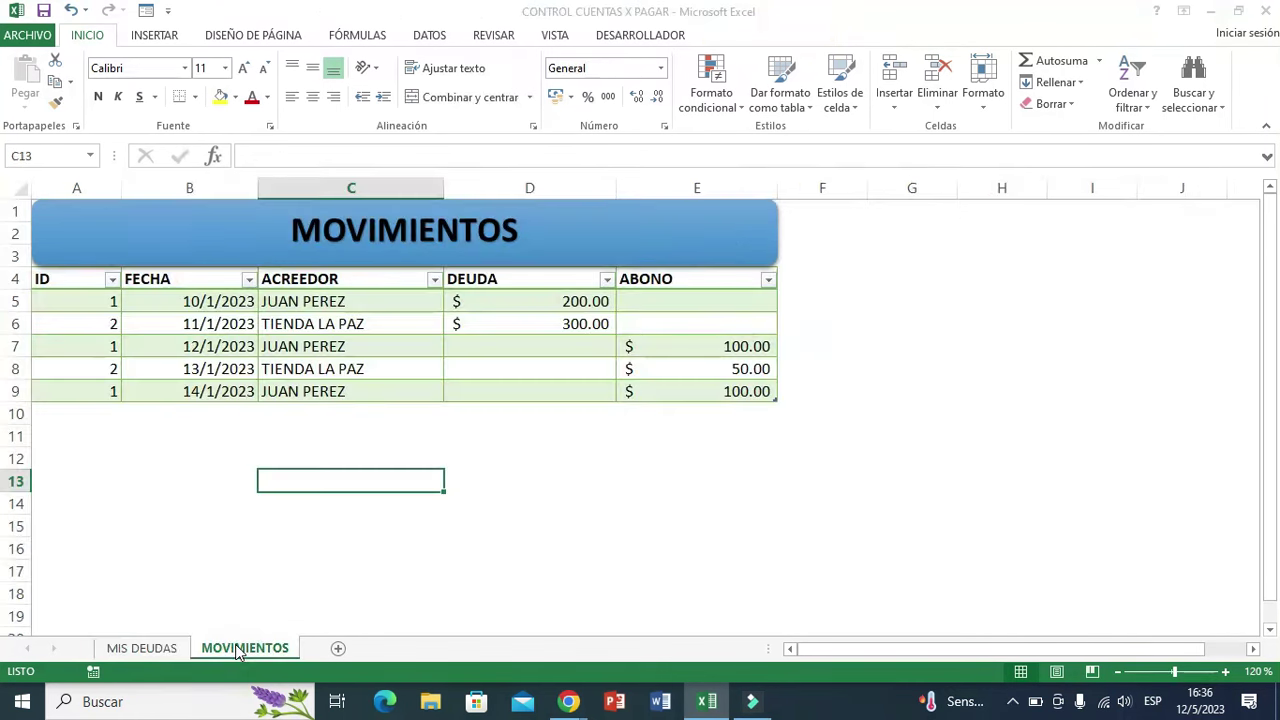
Log a MOVIMIENTOS row for ID 3 dated 15/1/2023 with a DEUDA of 400
{"action": "double_click", "coordinate": [93, 410]}
{"action": "type", "text": "3"}
{"action": "left_click", "coordinate": [169, 480]}
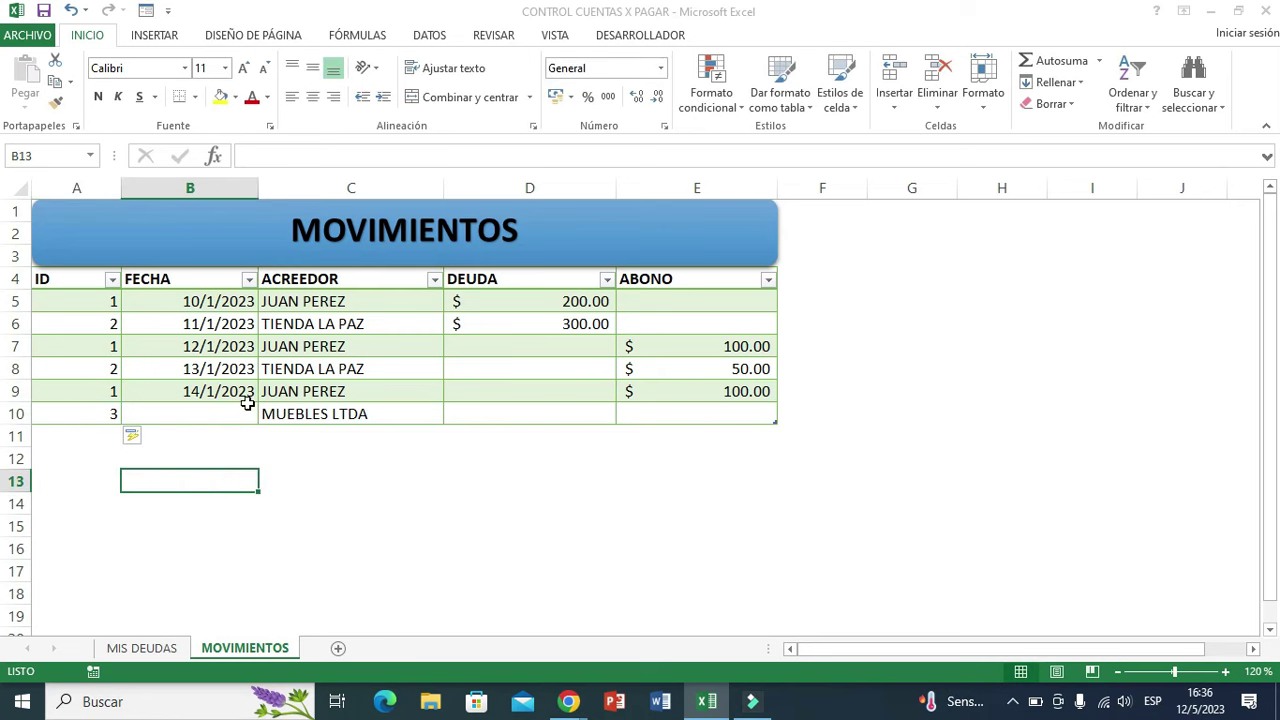
{"action": "left_click", "coordinate": [205, 393]}
{"action": "left_click_drag", "start_coordinate": [257, 402], "coordinate": [258, 416]}
{"action": "left_click", "coordinate": [394, 483]}
{"action": "left_click", "coordinate": [516, 415]}
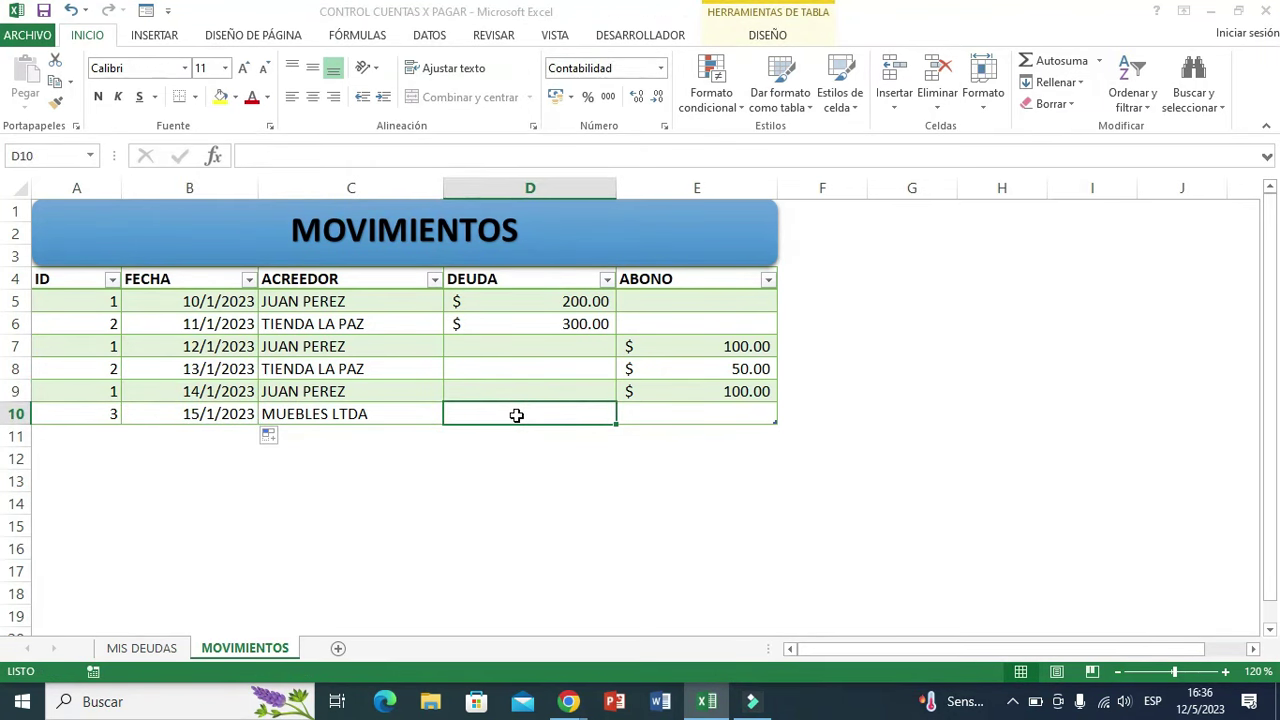
{"action": "type", "text": "400"}
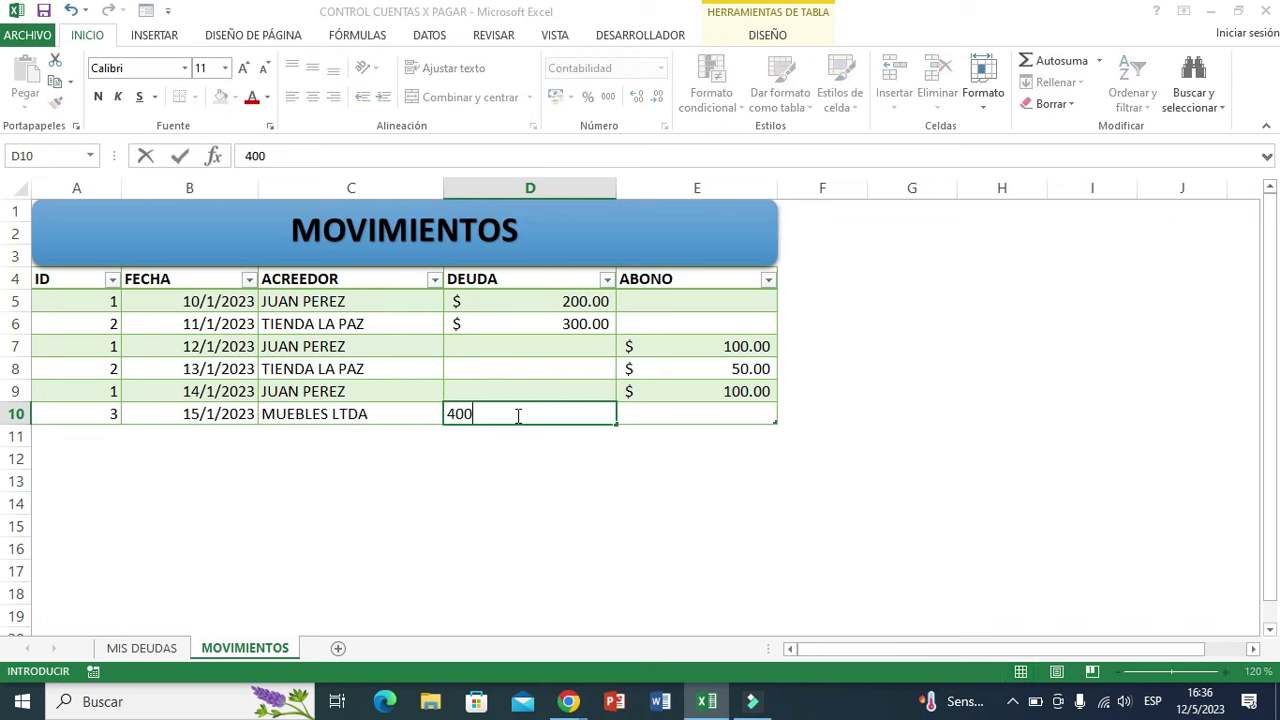
{"action": "left_click", "coordinate": [626, 524]}
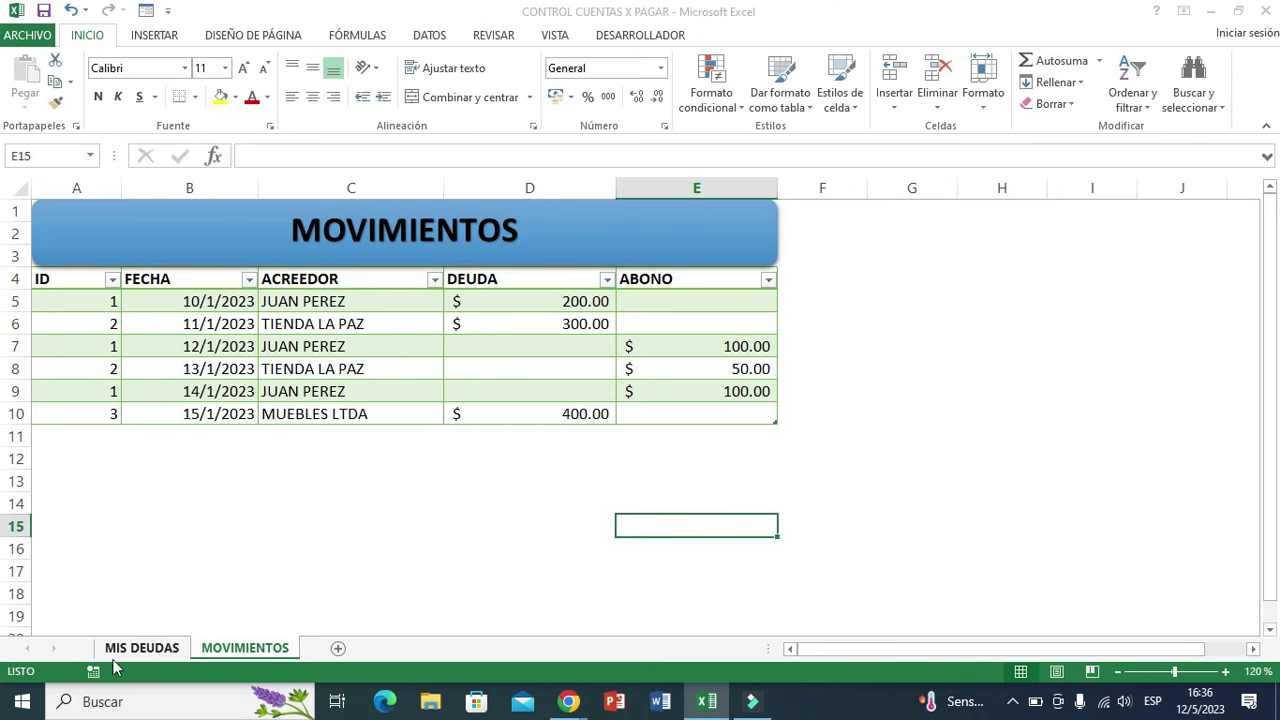
{"action": "left_click", "coordinate": [121, 655]}
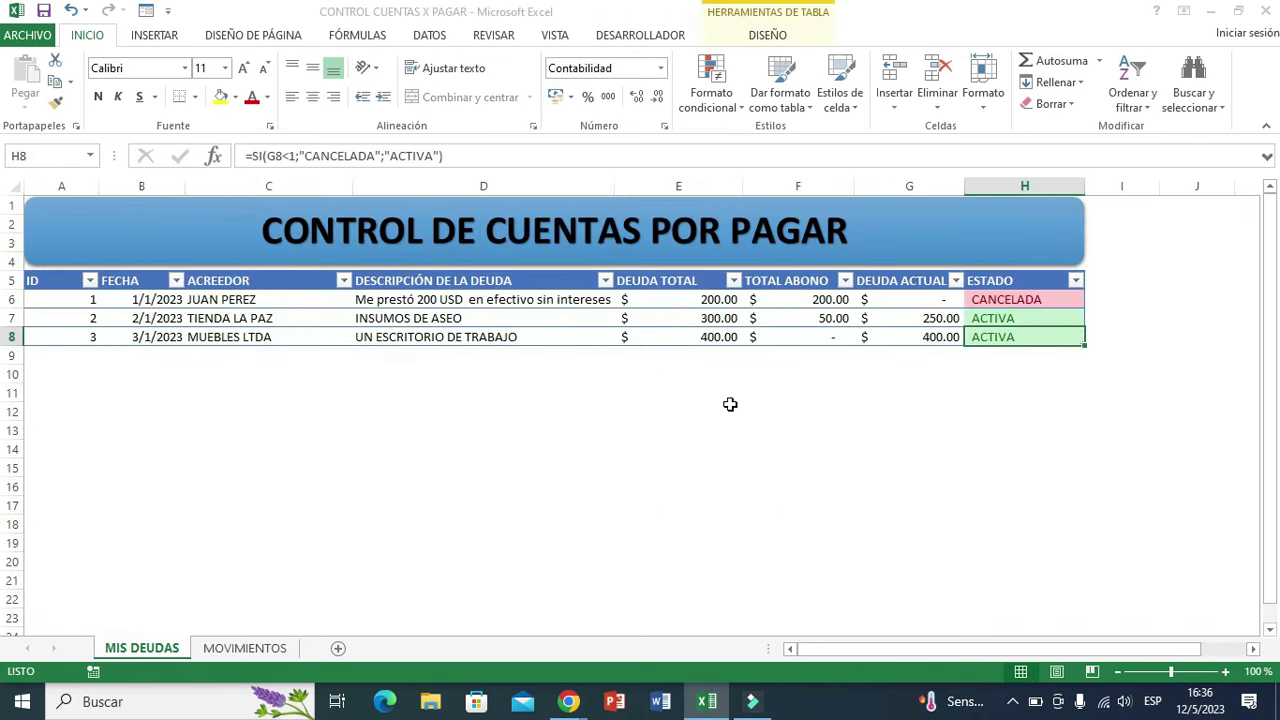
Check debt 3's DEUDA TOTAL and ESTADO cells on MIS DEUDAS
{"action": "left_click", "coordinate": [677, 339]}
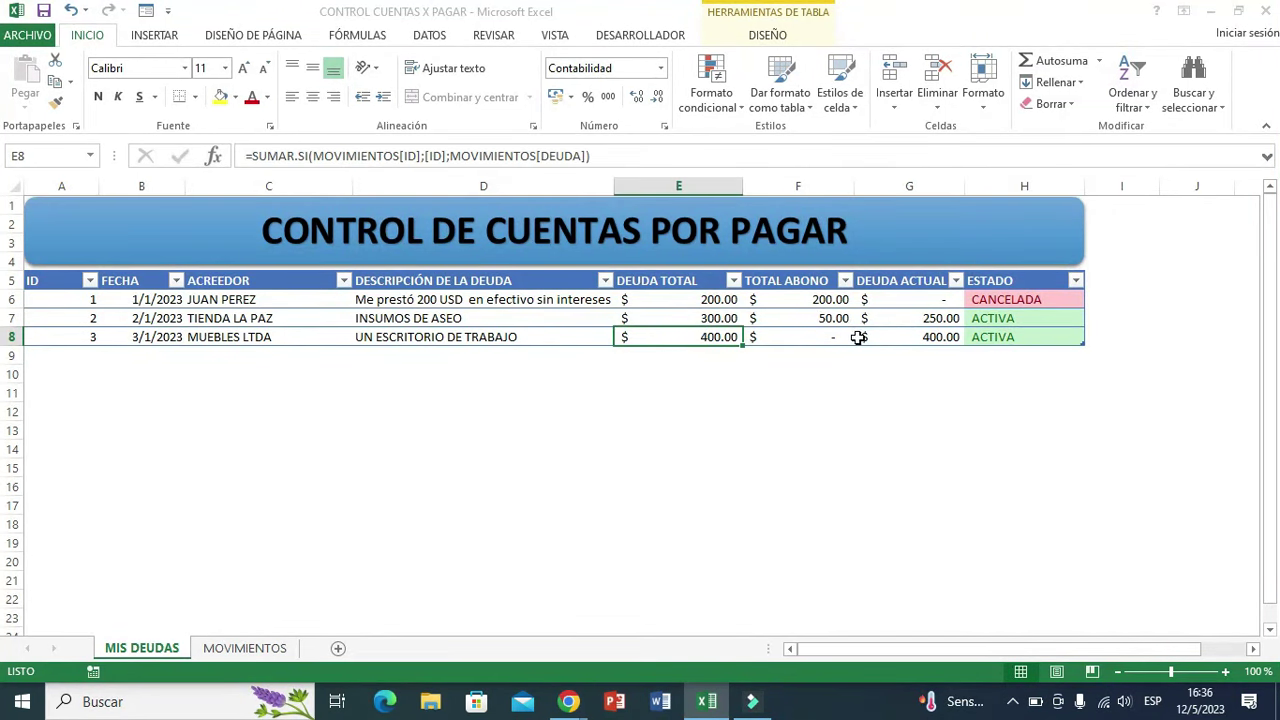
{"action": "left_click", "coordinate": [986, 337]}
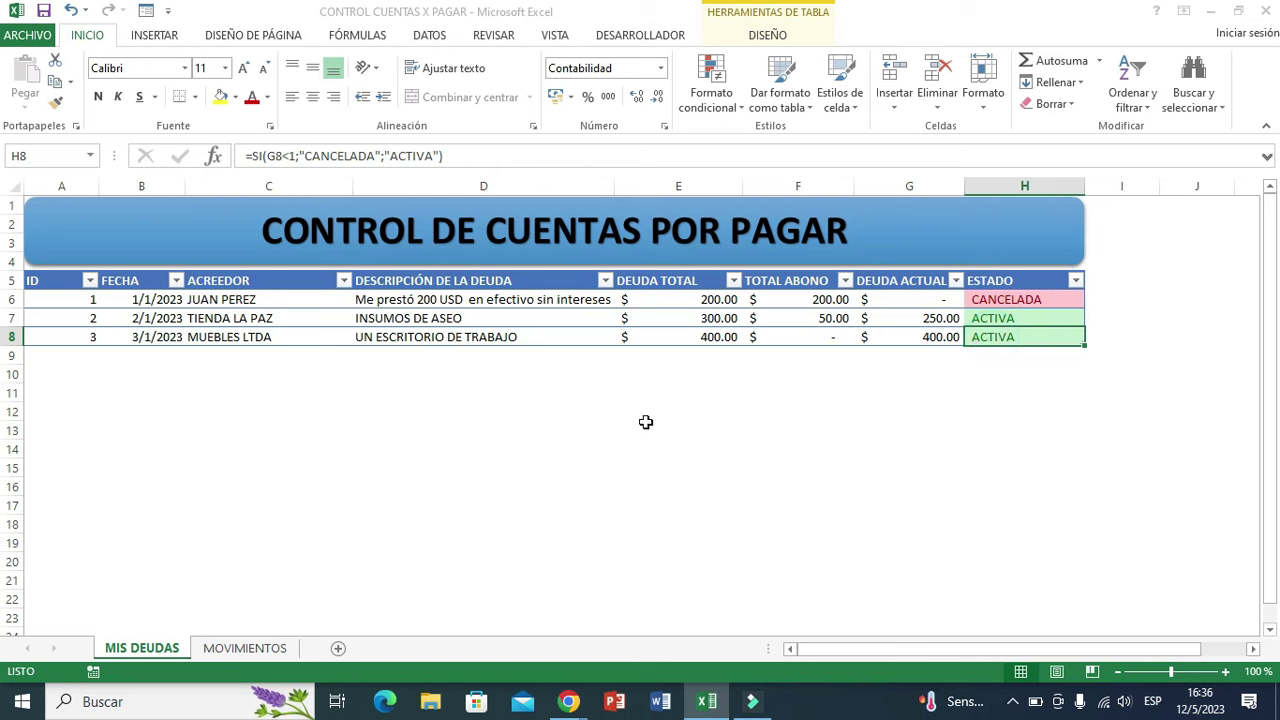
{"action": "left_click", "coordinate": [244, 648]}
Add MOVIMIENTOS row 11 for ID 3, dated 16/1/2023, with an ABONO of 400
{"action": "left_click", "coordinate": [97, 437]}
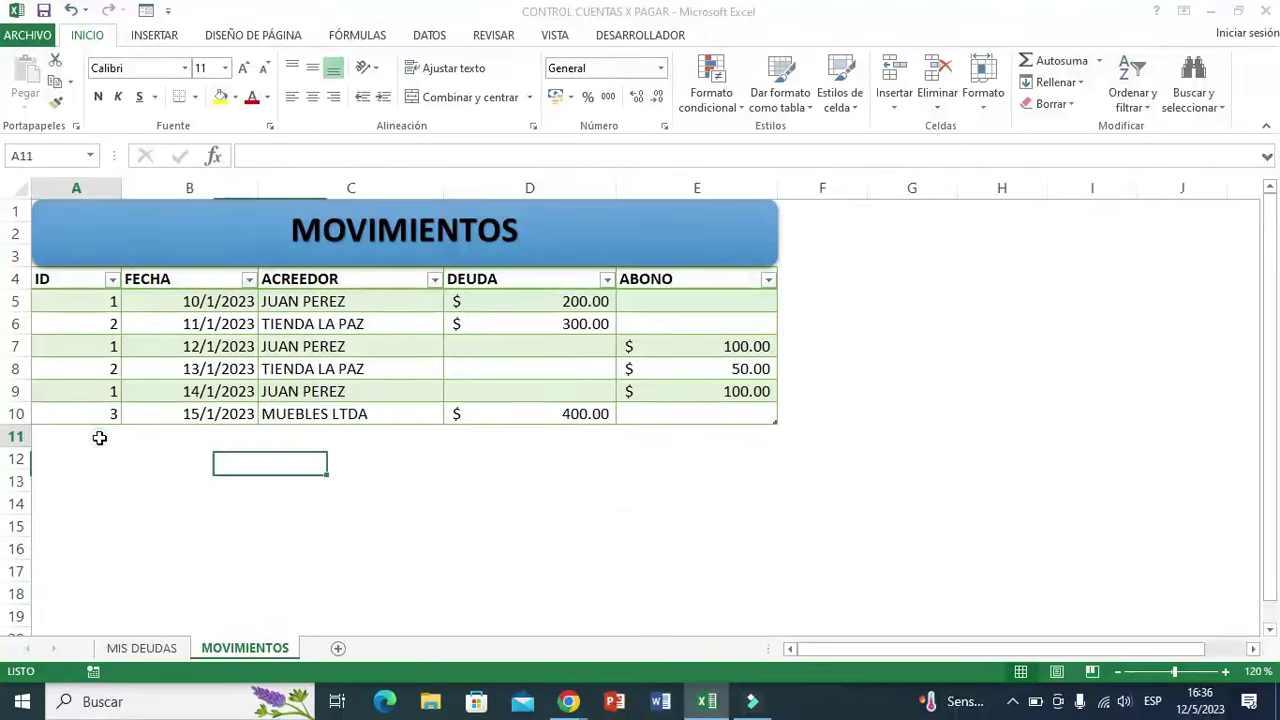
{"action": "type", "text": "3"}
{"action": "left_click", "coordinate": [153, 503]}
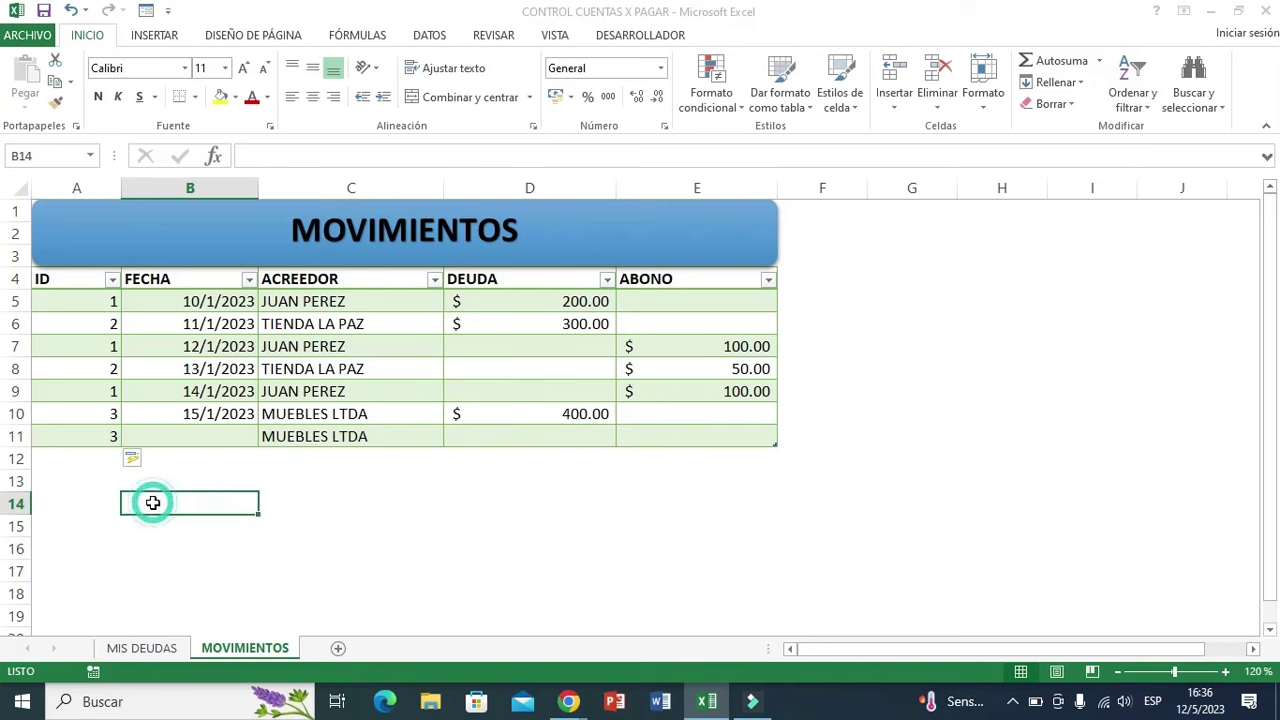
{"action": "left_click", "coordinate": [297, 437]}
{"action": "left_click", "coordinate": [222, 421]}
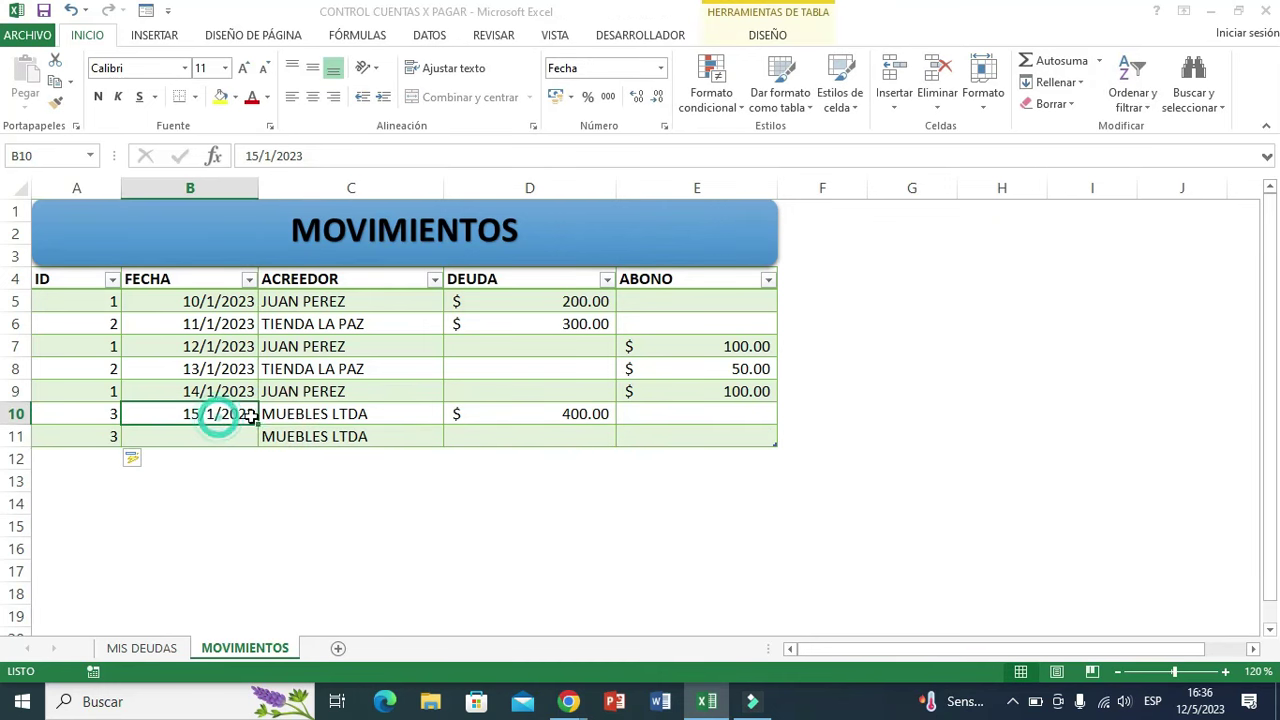
{"action": "left_click_drag", "start_coordinate": [256, 424], "coordinate": [255, 441]}
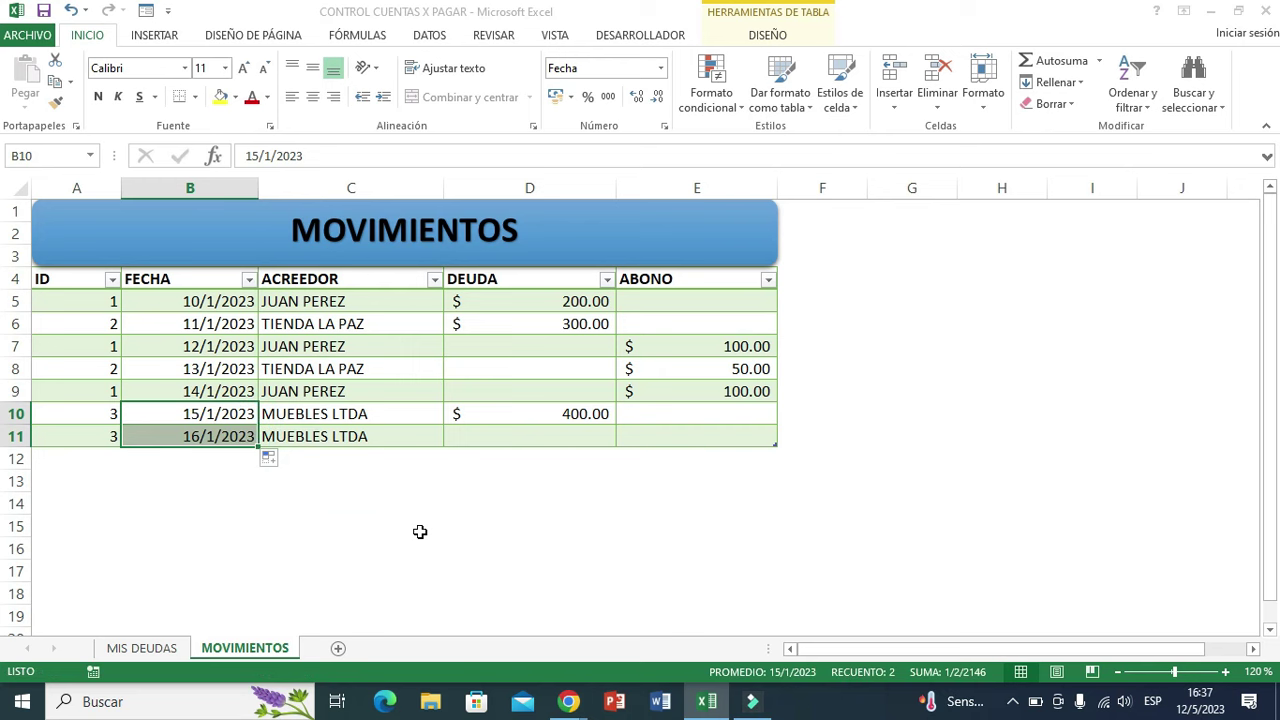
{"action": "left_click", "coordinate": [419, 531]}
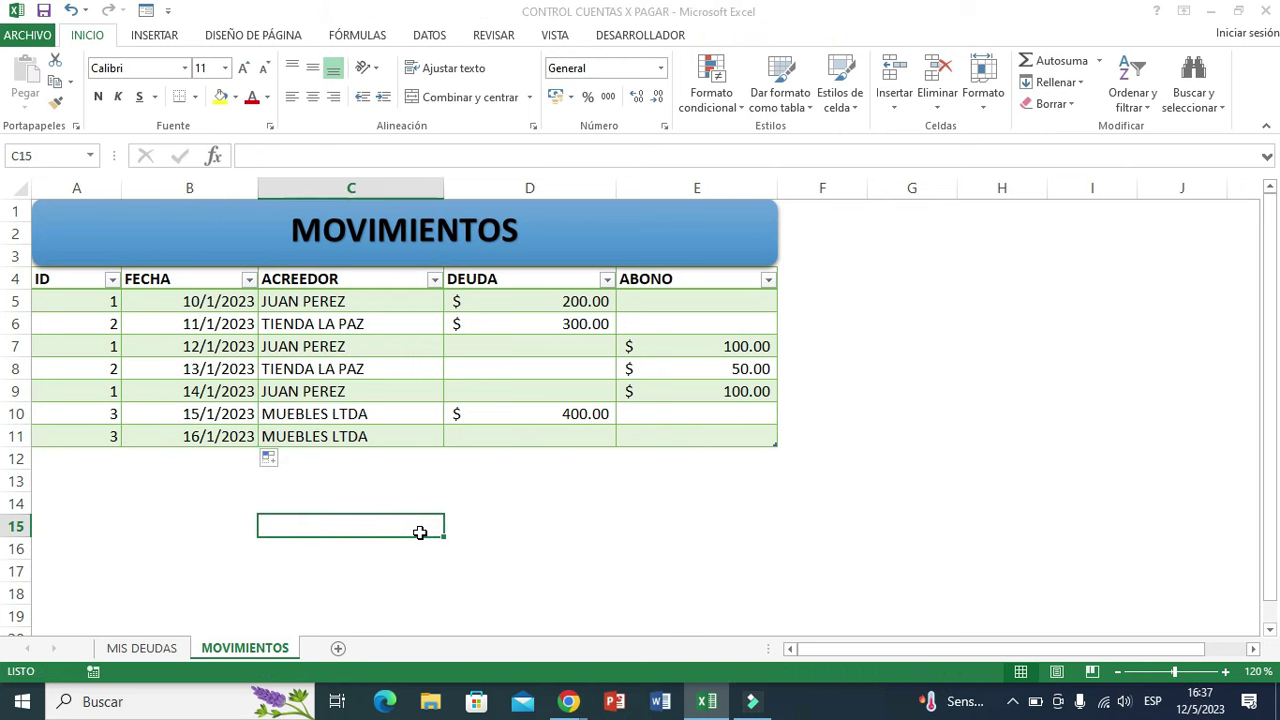
{"action": "left_click", "coordinate": [701, 436]}
{"action": "type", "text": "400"}
{"action": "key", "text": "Return"}
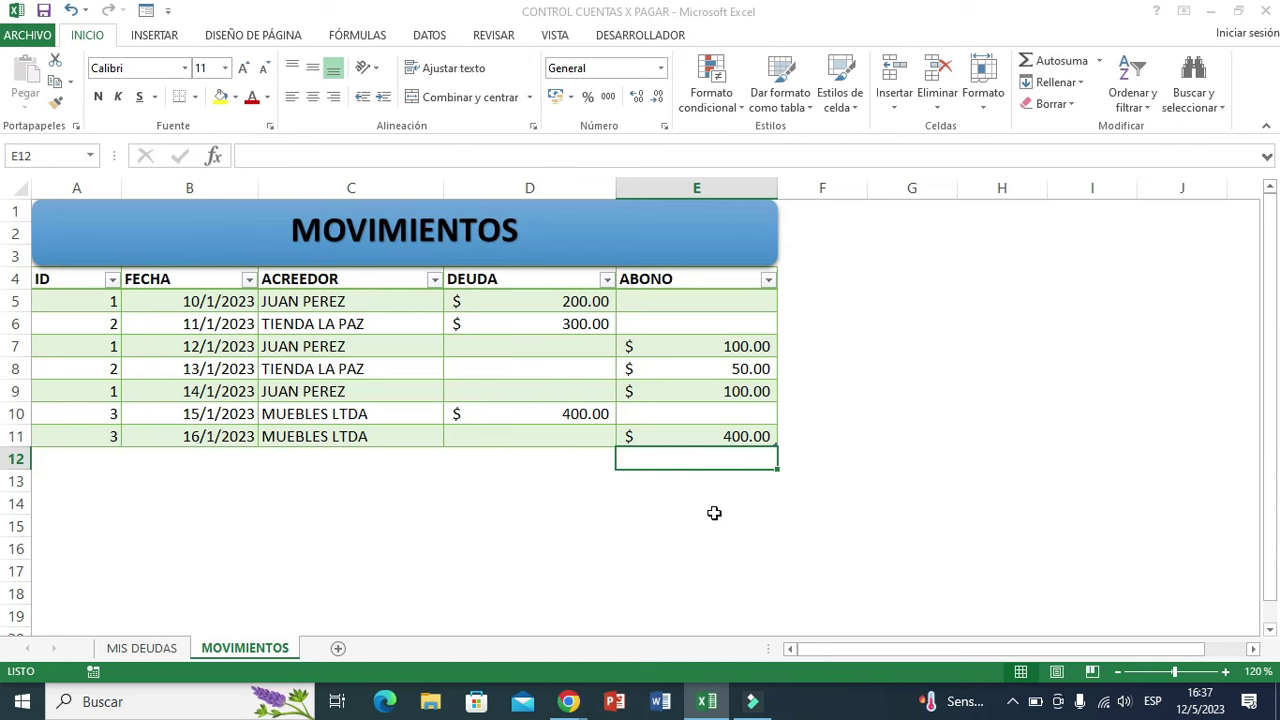
{"action": "left_click", "coordinate": [141, 648]}
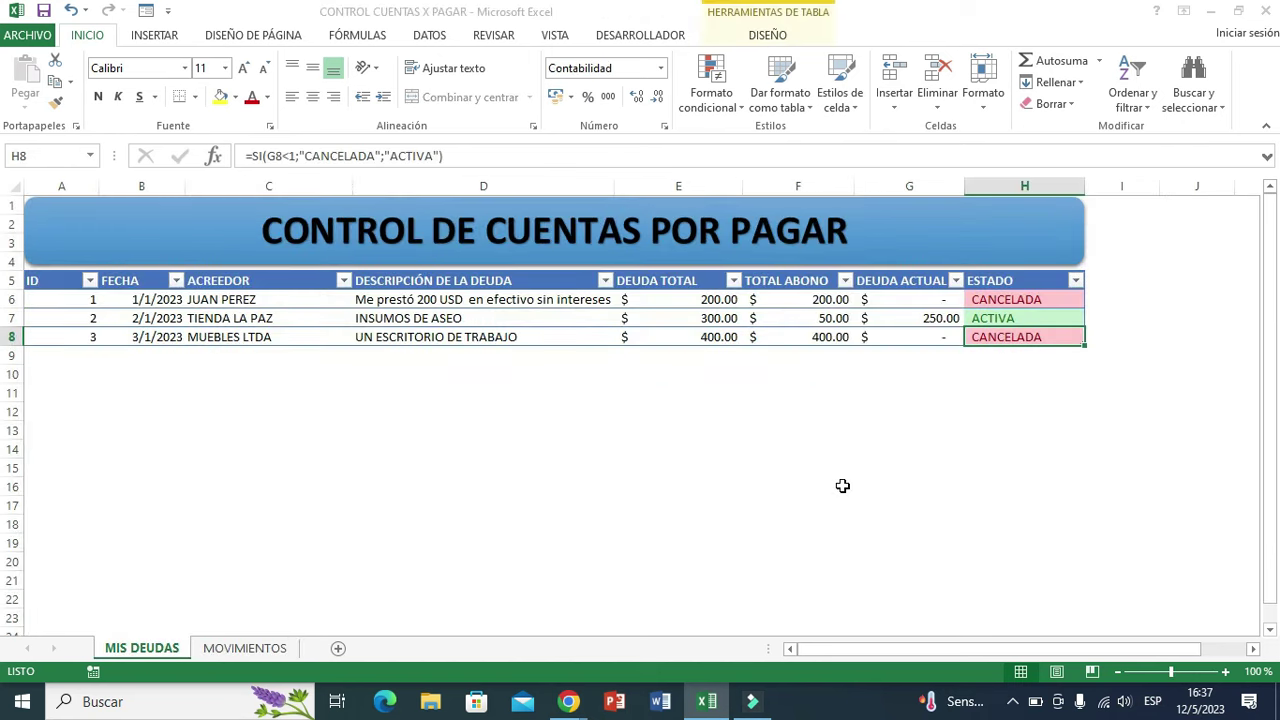
Review debt 3's DEUDA TOTAL, TOTAL ABONO, DEUDA ACTUAL and ESTADO formulas, then TIENDA LA PAZ's current debt
{"action": "left_click", "coordinate": [702, 340]}
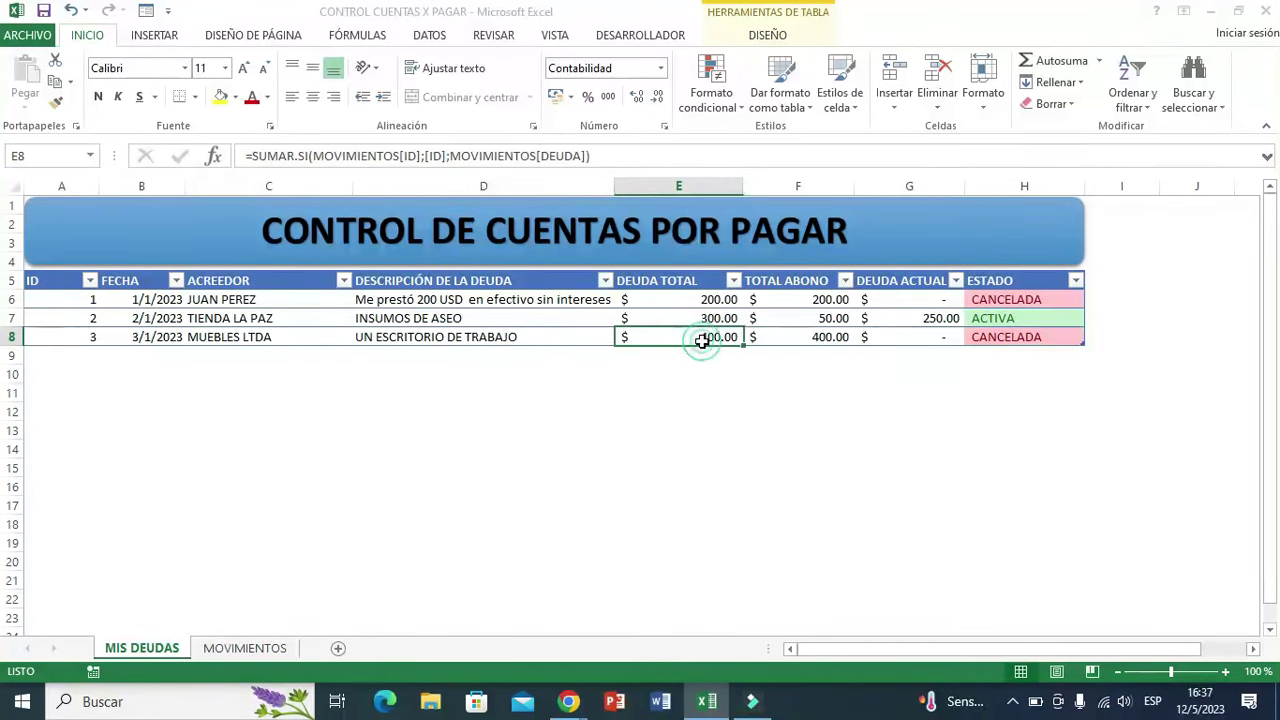
{"action": "left_click", "coordinate": [802, 339]}
{"action": "left_click", "coordinate": [880, 392]}
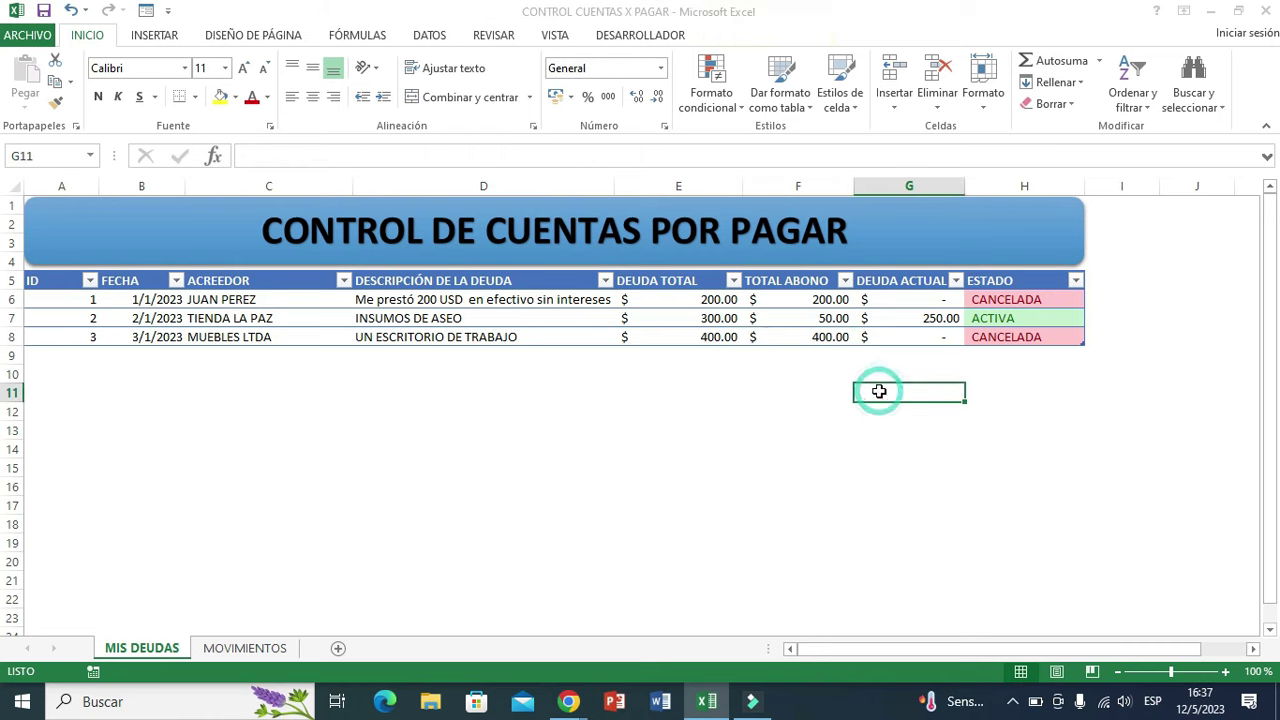
{"action": "left_click", "coordinate": [902, 336]}
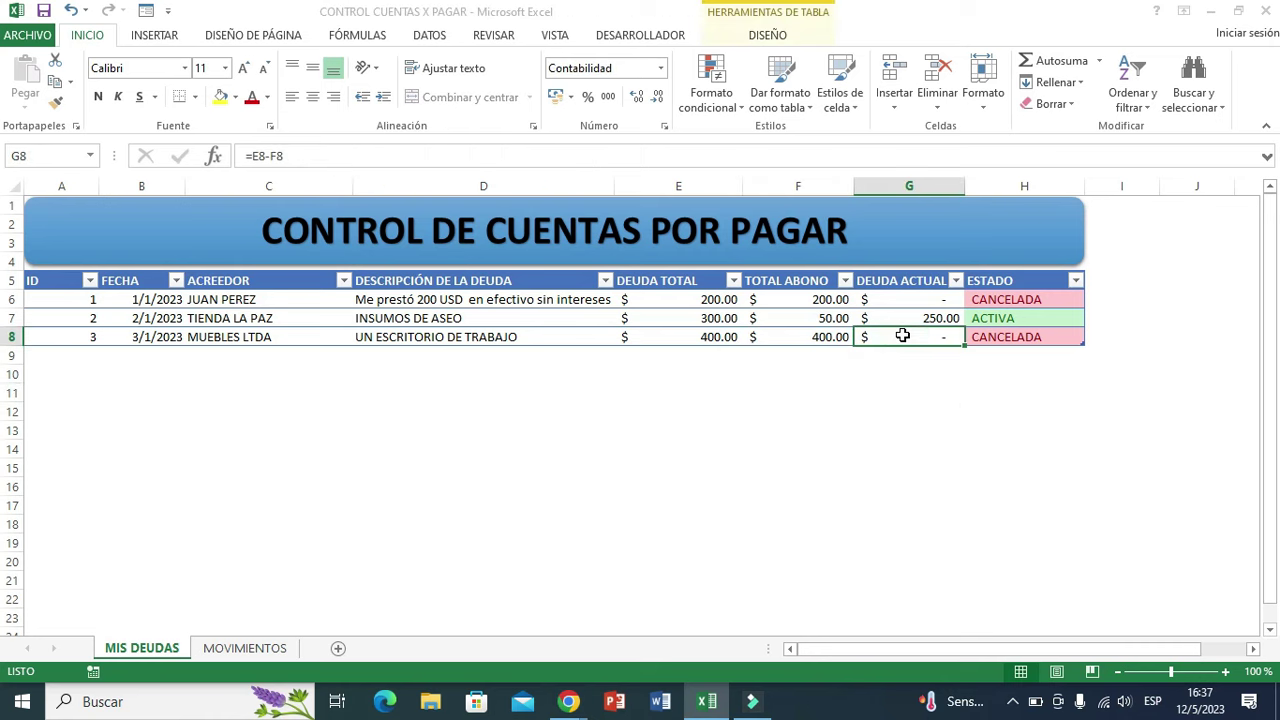
{"action": "left_click", "coordinate": [1030, 380]}
{"action": "left_click", "coordinate": [1014, 336]}
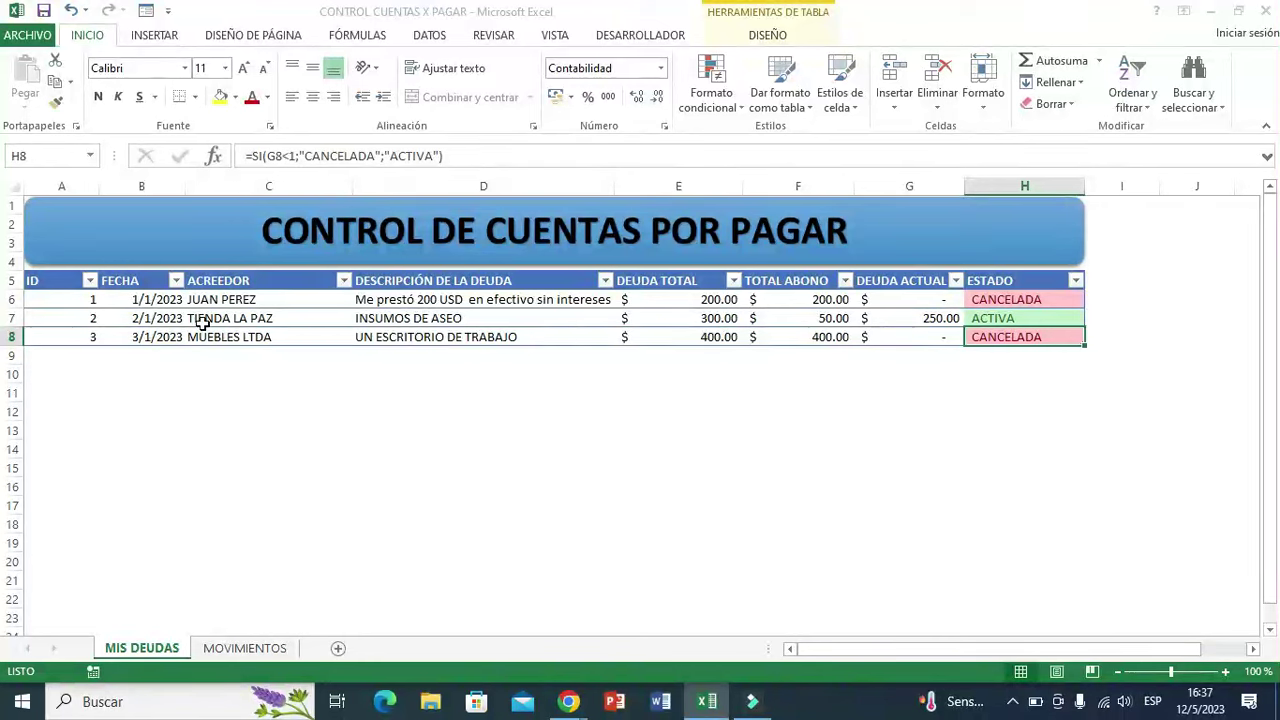
{"action": "left_click", "coordinate": [22, 318]}
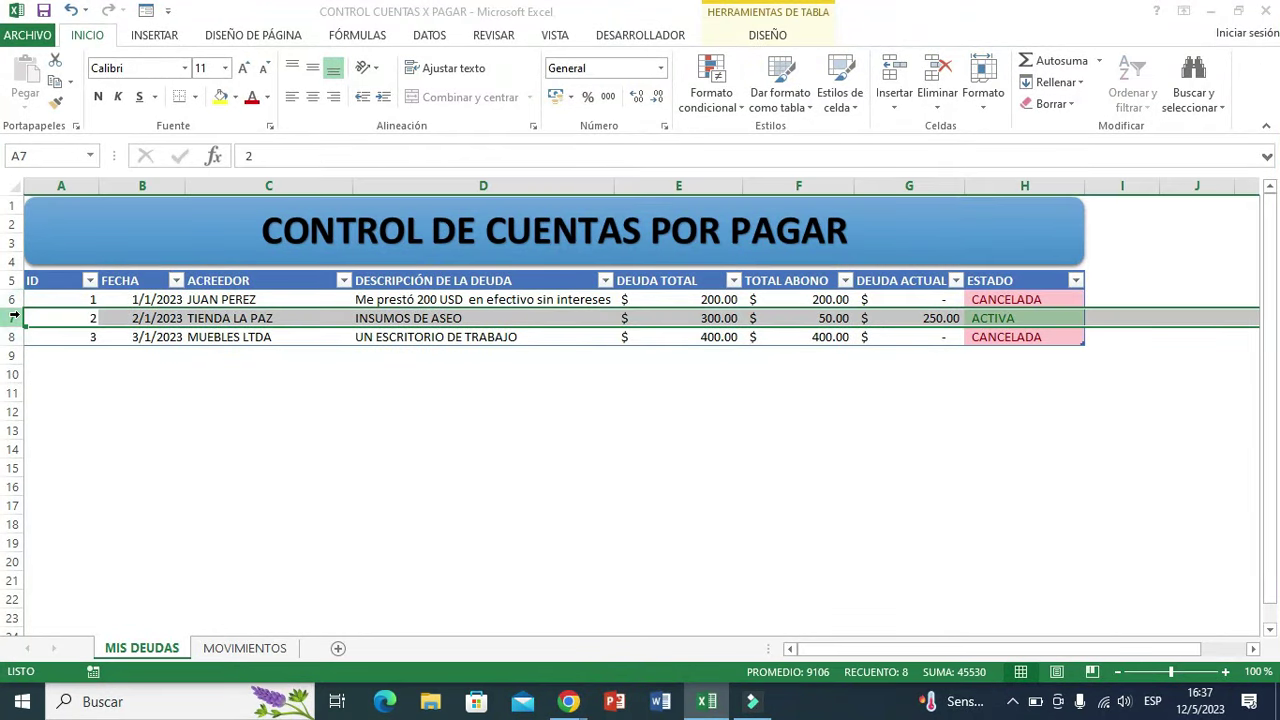
{"action": "left_click", "coordinate": [890, 322]}
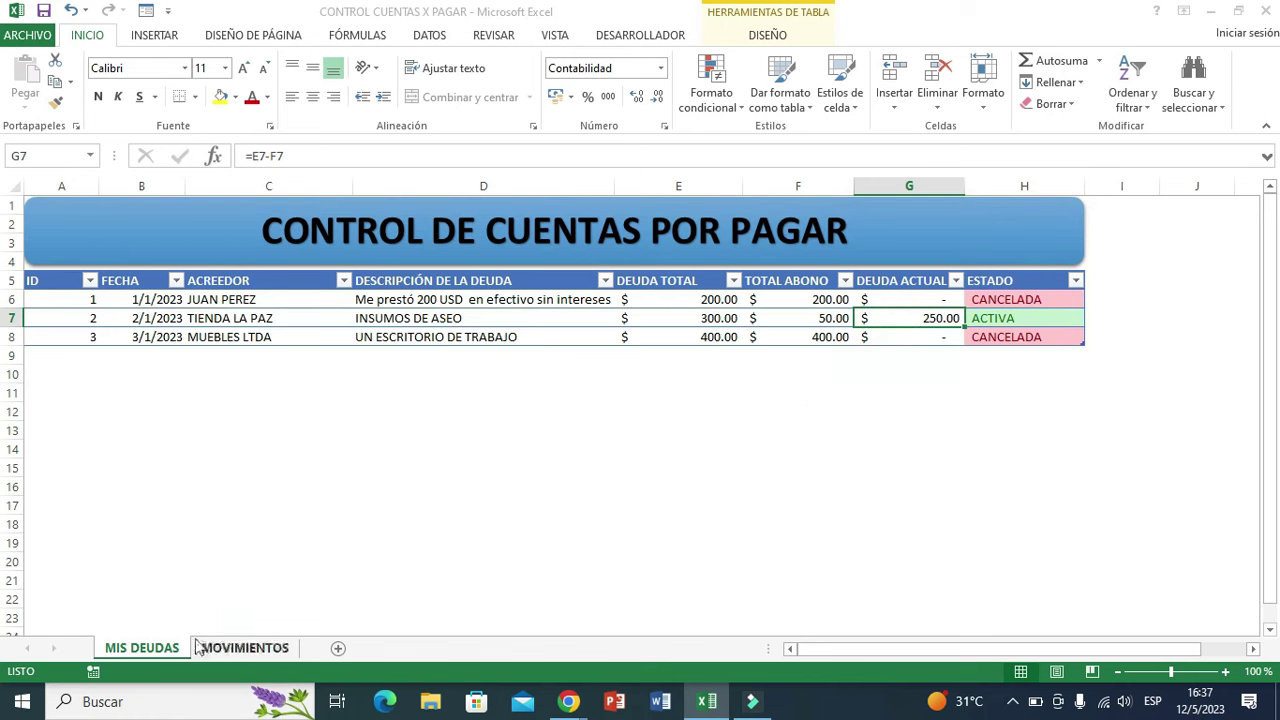
Enter ID 2 in A12 with date 17/1/2023 and an ABONO of 250 in MOVIMIENTOS
{"action": "left_click", "coordinate": [232, 650]}
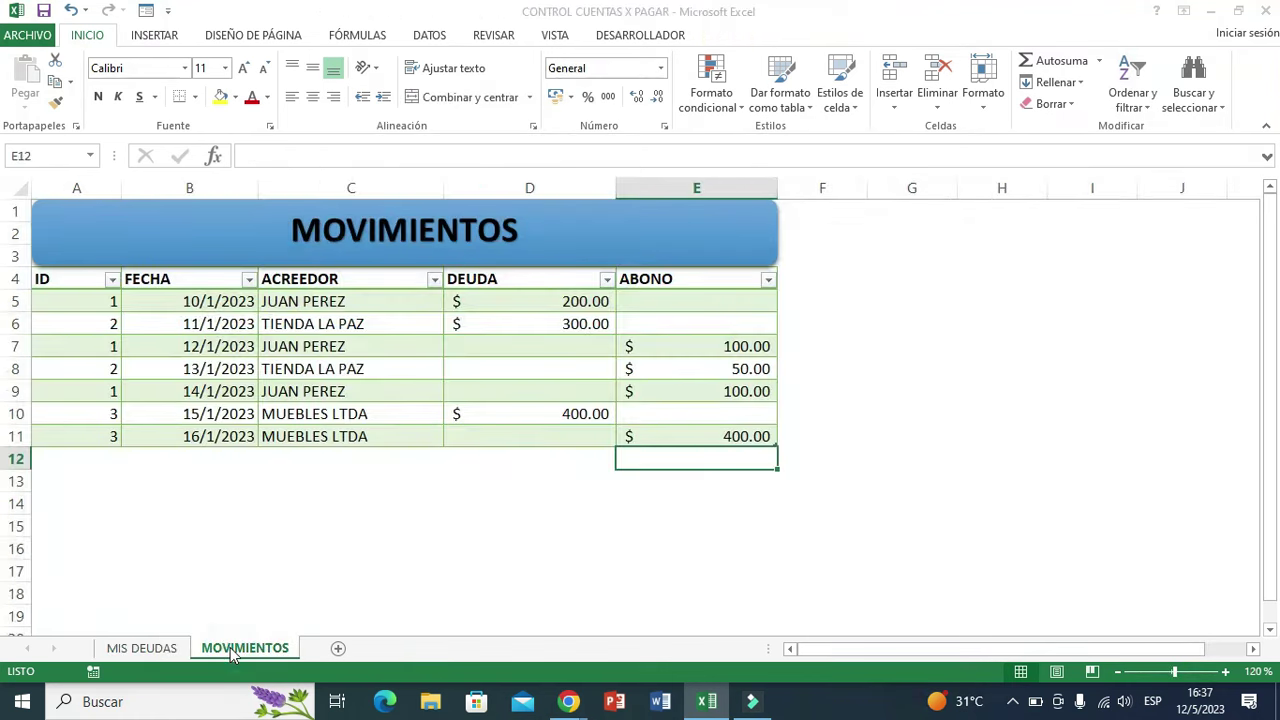
{"action": "left_click", "coordinate": [98, 455]}
{"action": "type", "text": "2"}
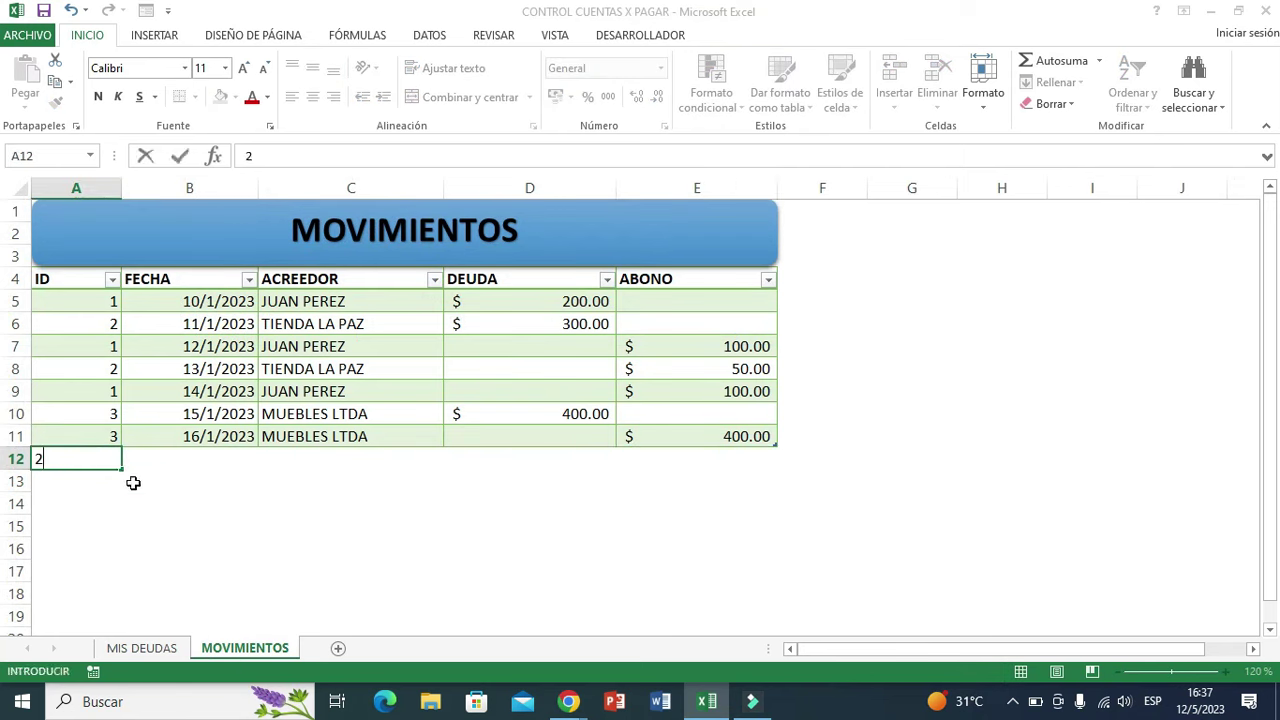
{"action": "left_click", "coordinate": [185, 505]}
{"action": "left_click", "coordinate": [220, 436]}
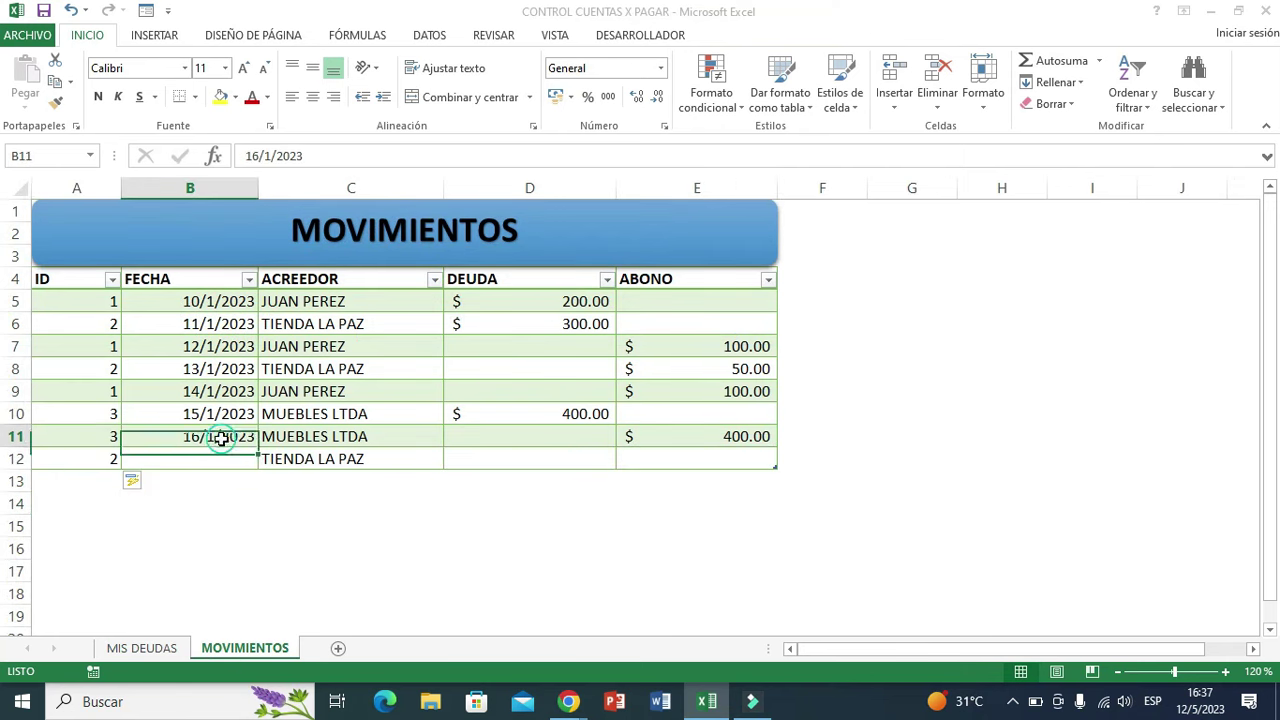
{"action": "left_click_drag", "start_coordinate": [258, 447], "coordinate": [260, 470]}
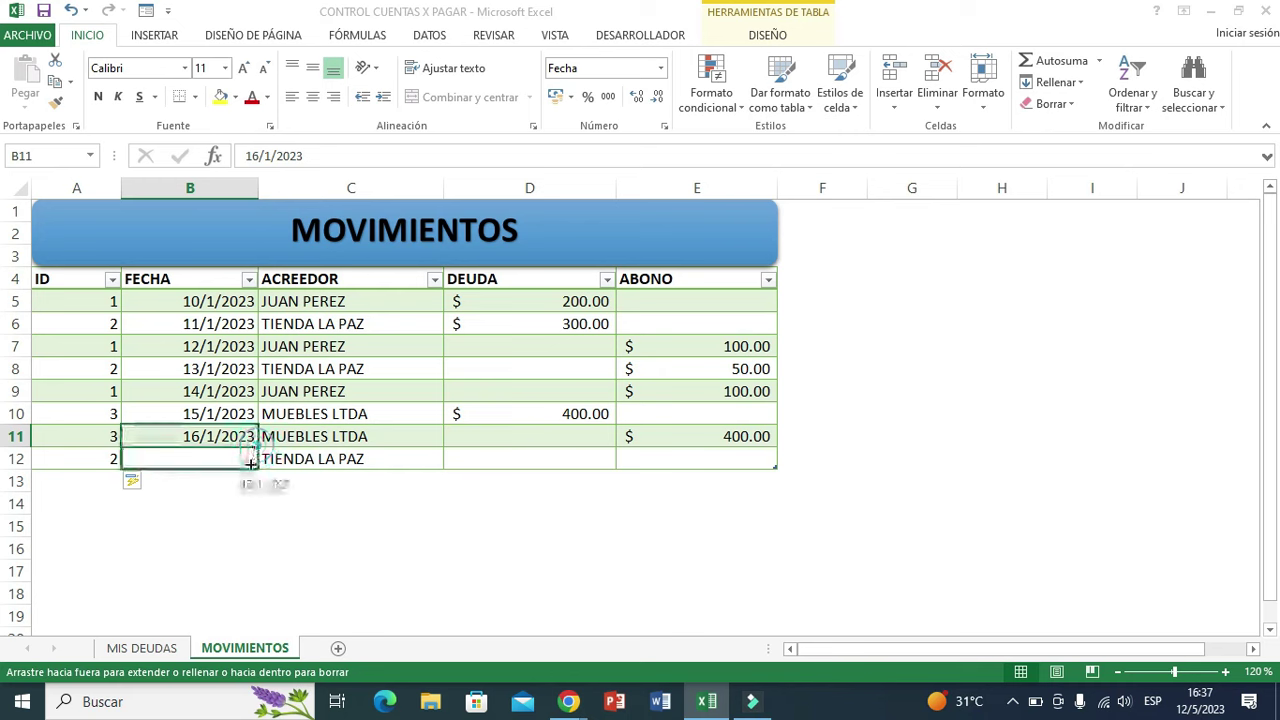
{"action": "left_click", "coordinate": [386, 565]}
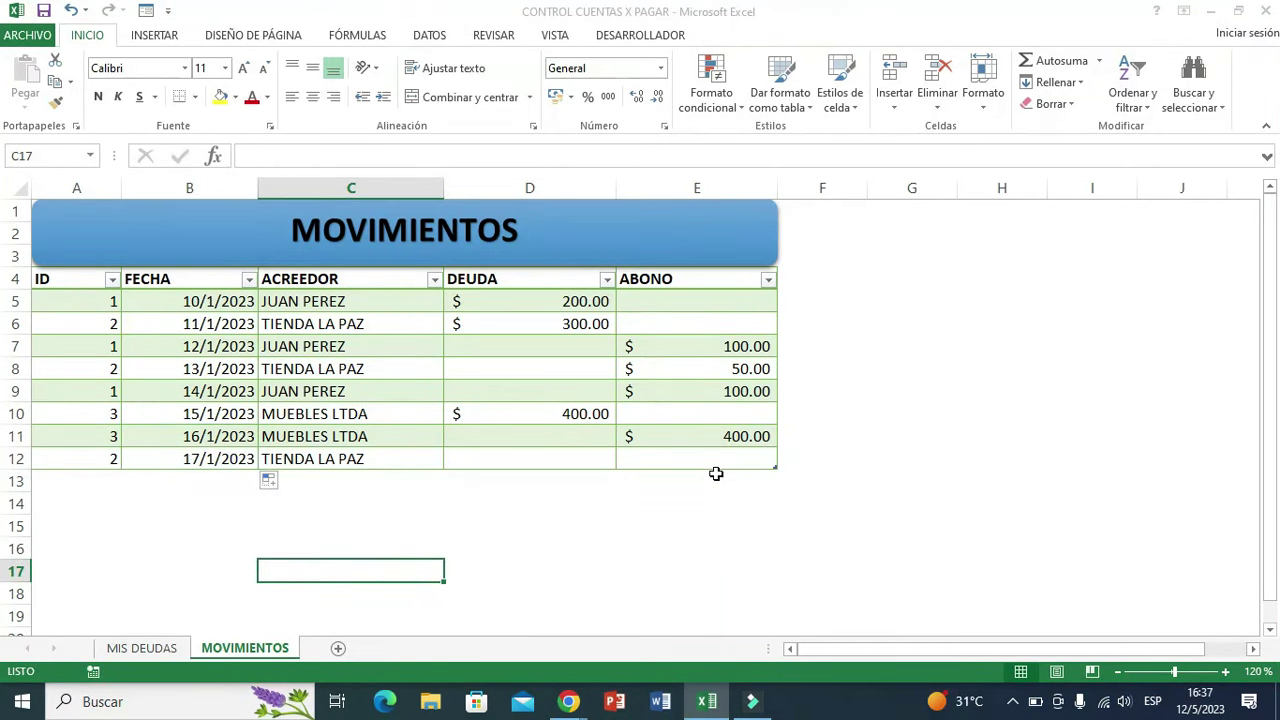
{"action": "left_click", "coordinate": [708, 459]}
{"action": "type", "text": "250"}
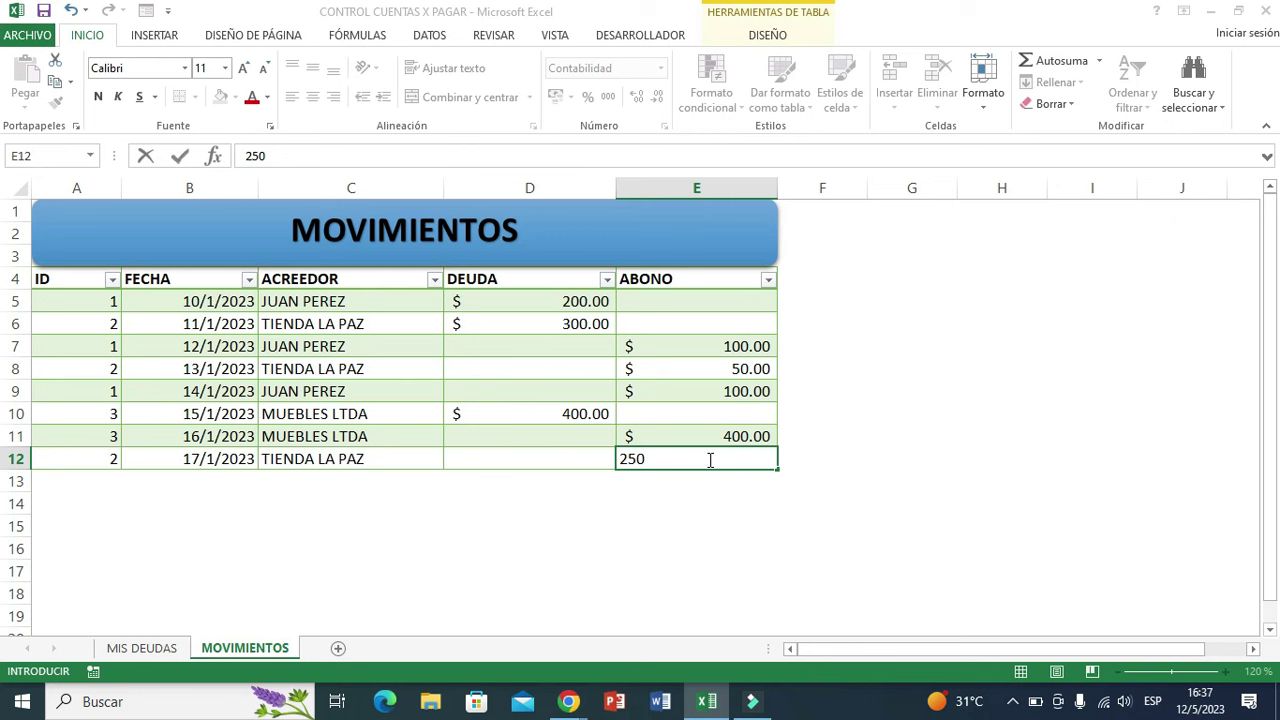
{"action": "key", "text": "Return"}
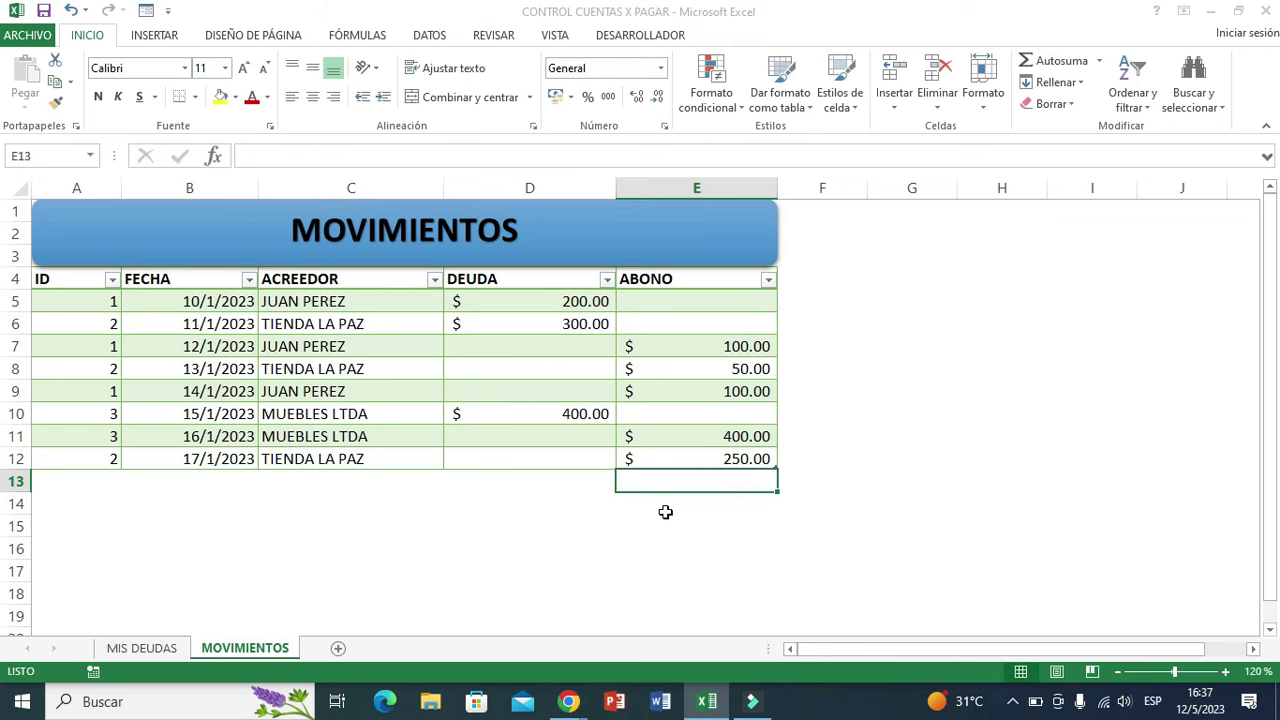
Verify TIENDA LA PAZ's DEUDA ACTUAL and ESTADO values on MIS DEUDAS
{"action": "left_click", "coordinate": [141, 648]}
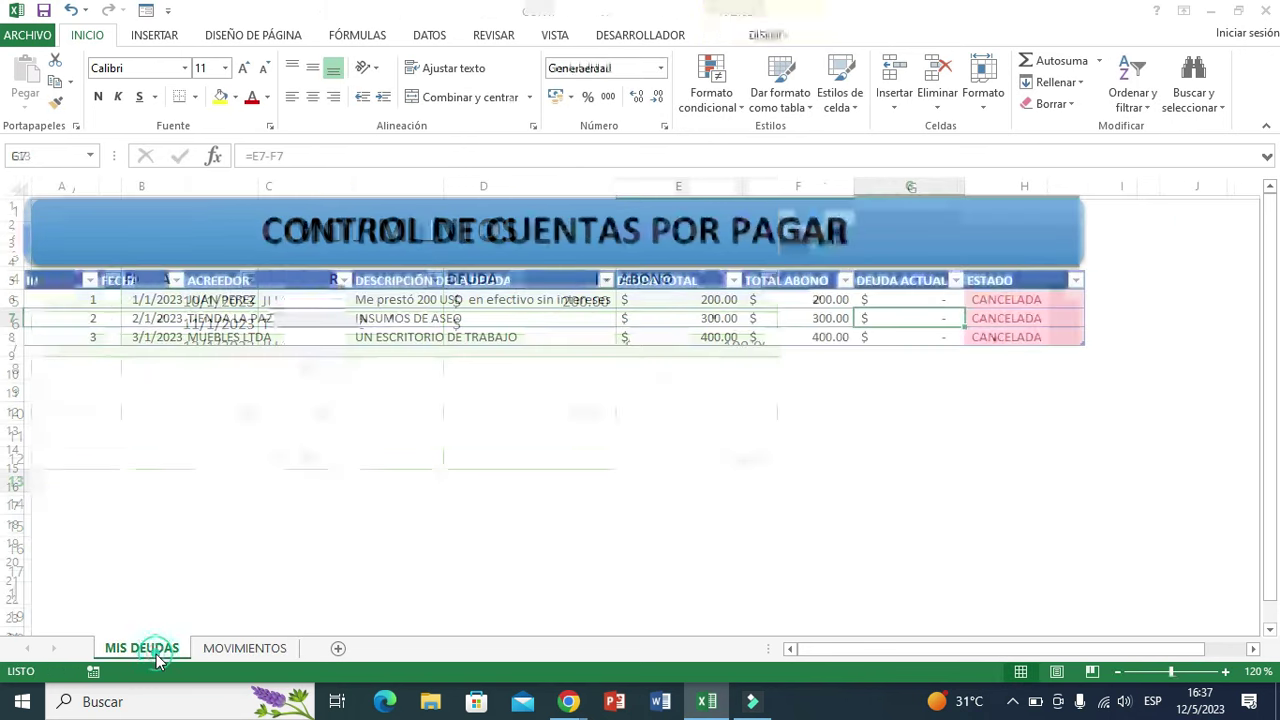
{"action": "left_click", "coordinate": [763, 405]}
{"action": "left_click", "coordinate": [885, 322]}
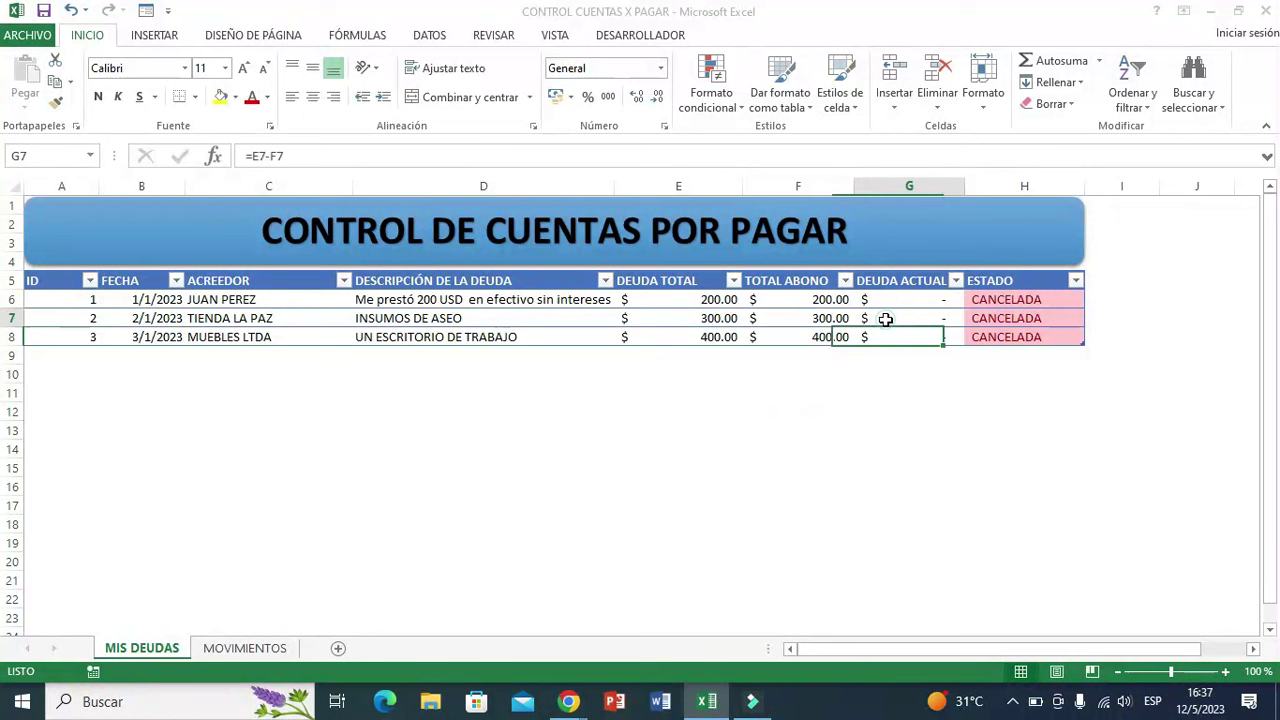
{"action": "left_click", "coordinate": [1005, 320]}
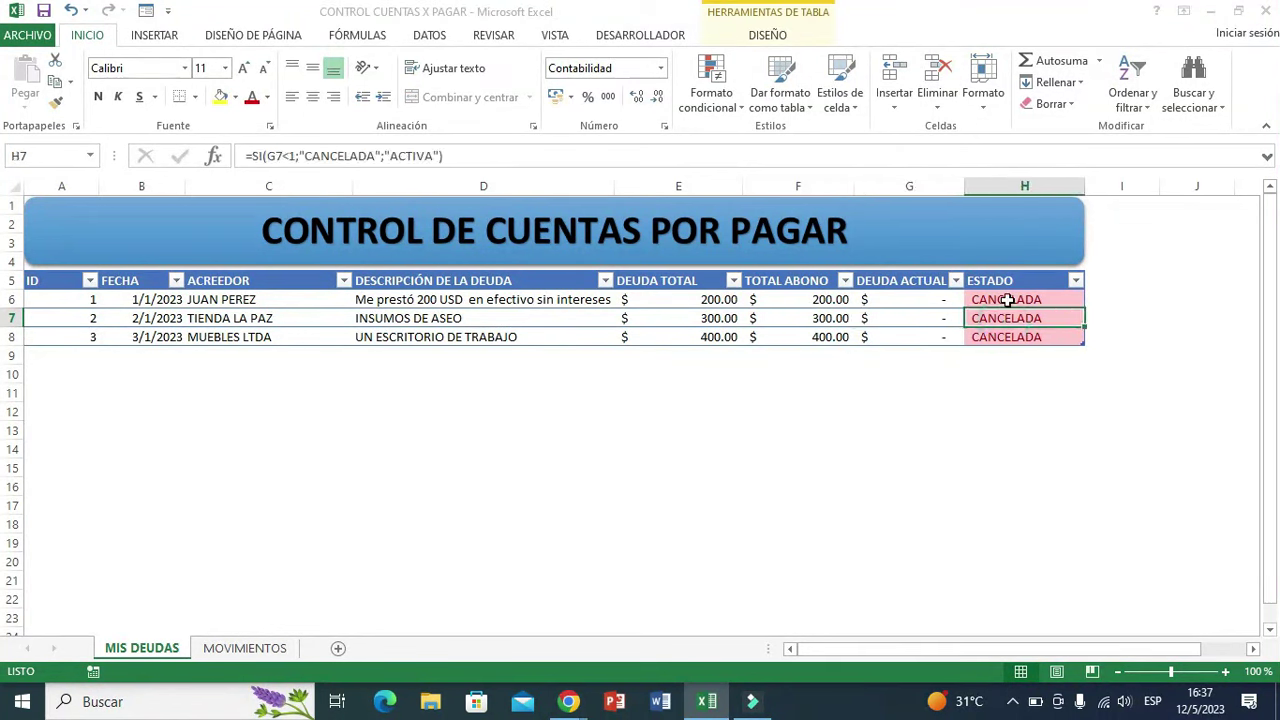
{"action": "left_click", "coordinate": [956, 412]}
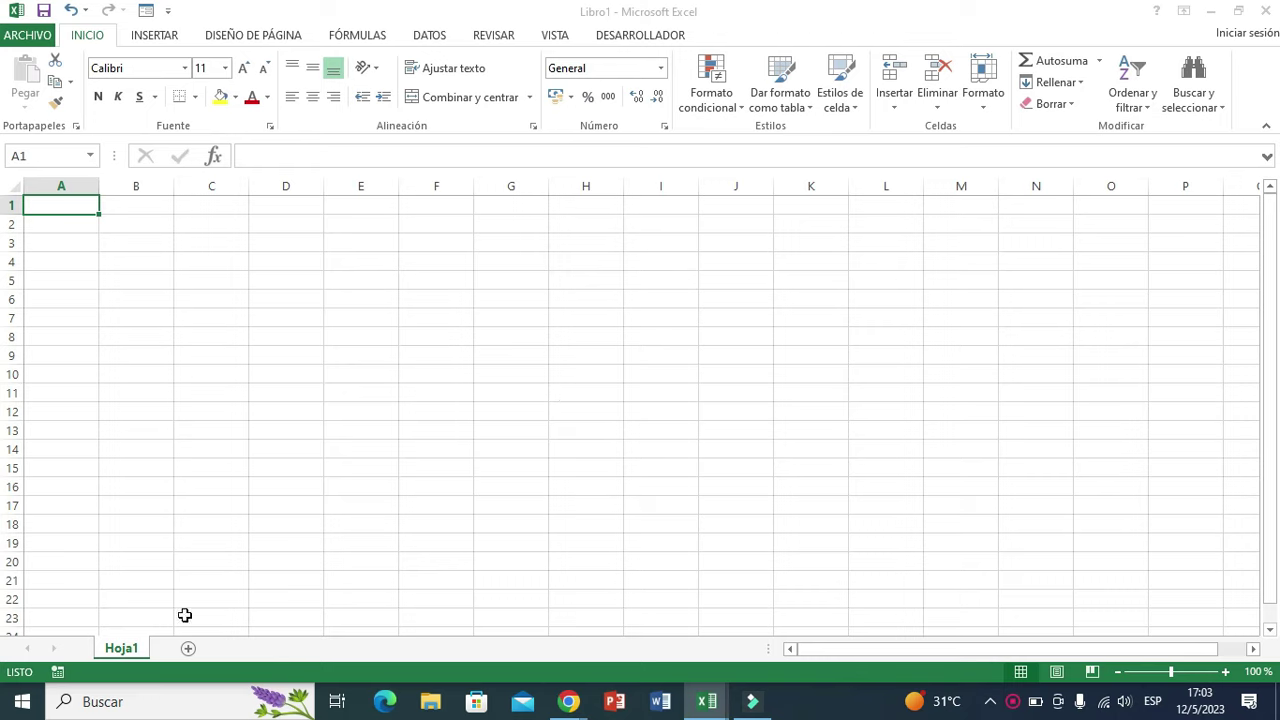
Rename Hoja1 to MIS DEUDAS and enter headers ID and FECHA in A5:B5
{"action": "double_click", "coordinate": [121, 648]}
{"action": "type", "text": "MIS DEUDAS"}
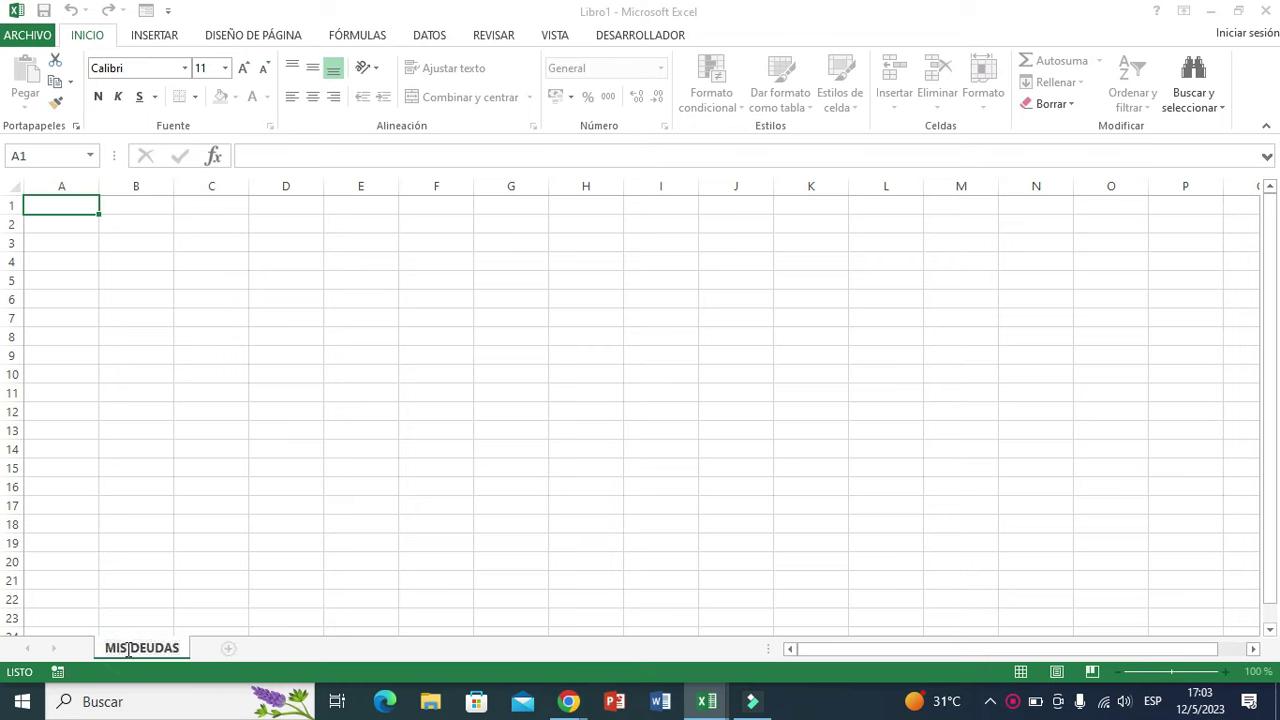
{"action": "left_click", "coordinate": [123, 393]}
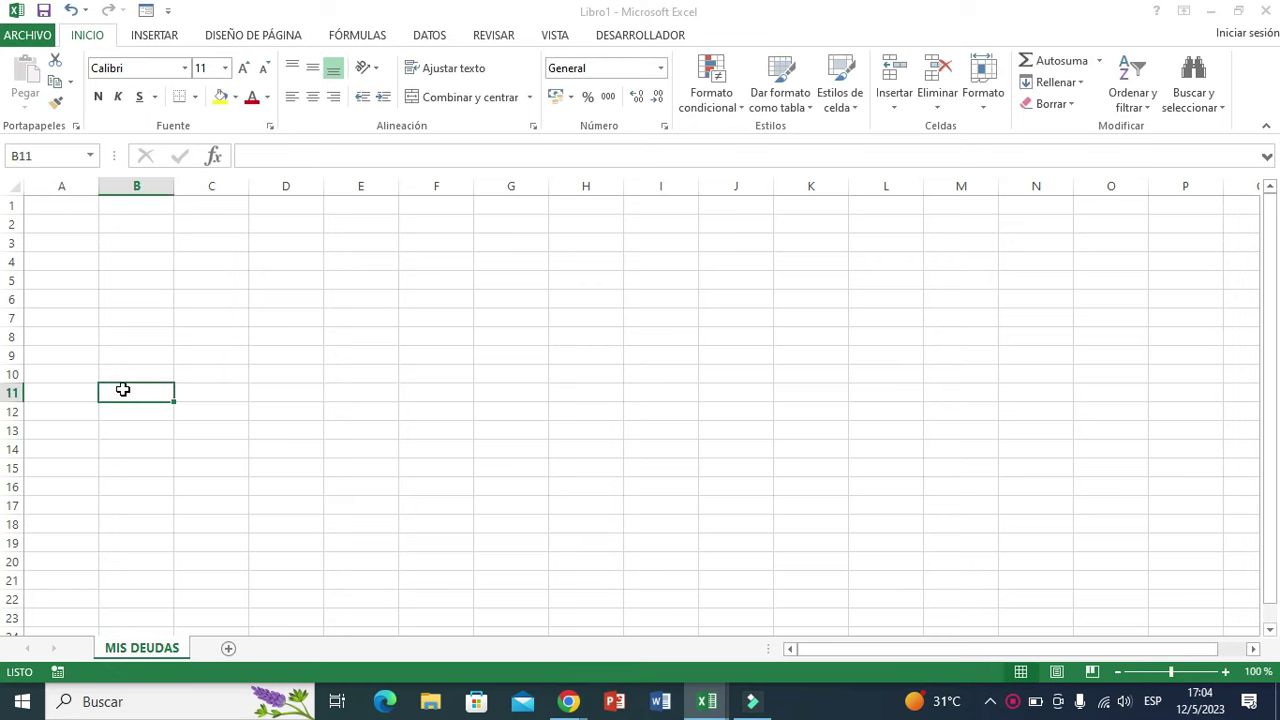
{"action": "left_click", "coordinate": [54, 300]}
{"action": "left_click", "coordinate": [54, 282]}
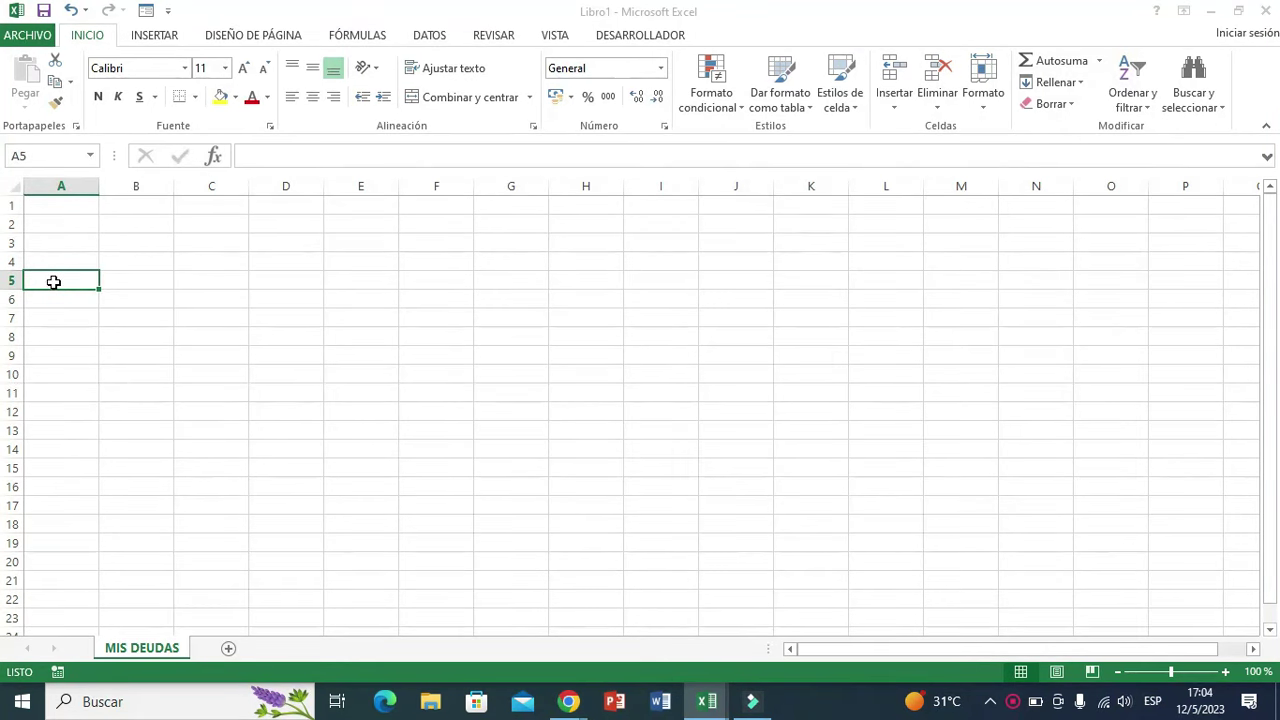
{"action": "type", "text": "ID"}
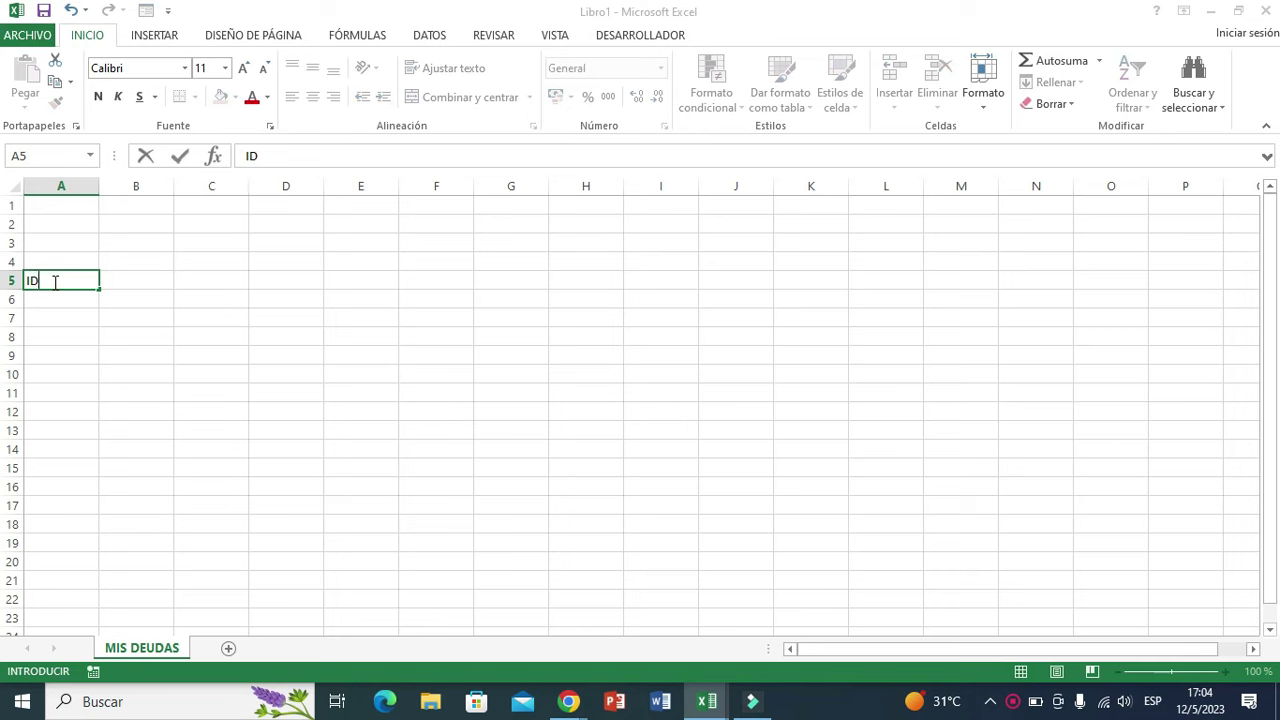
{"action": "key", "text": "Tab"}
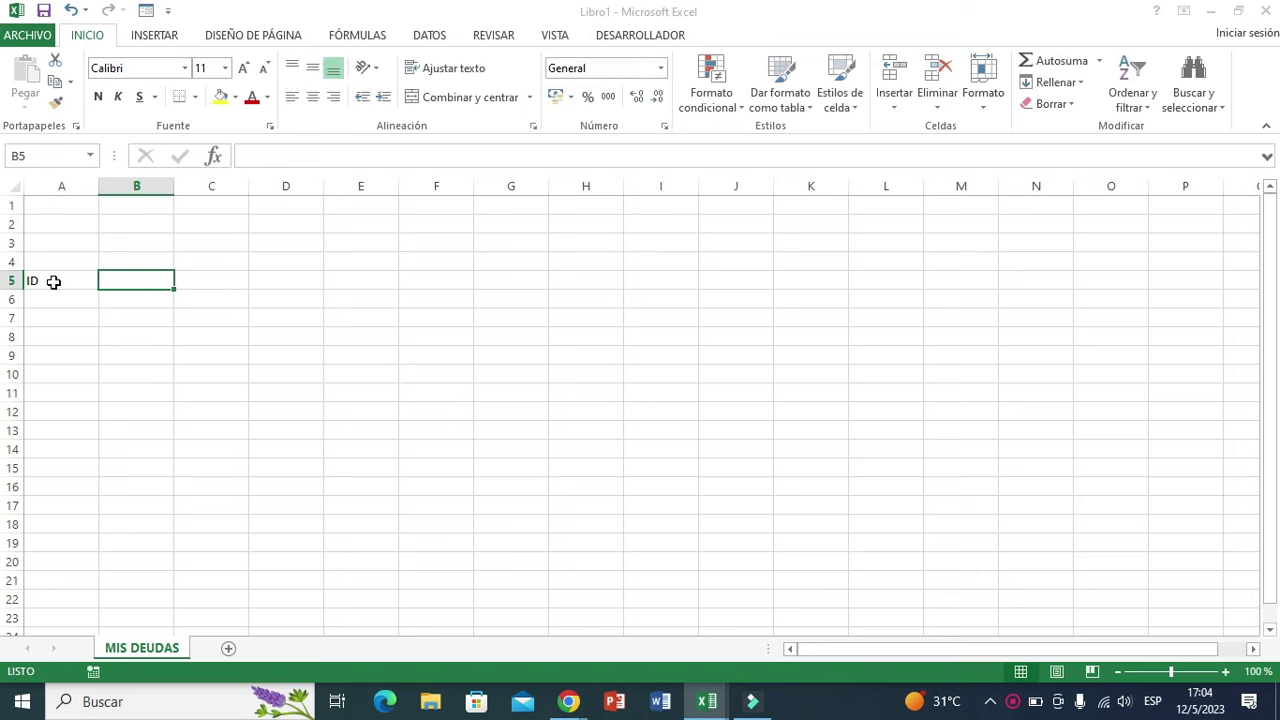
{"action": "type", "text": "FECHA"}
{"action": "key", "text": "Tab"}
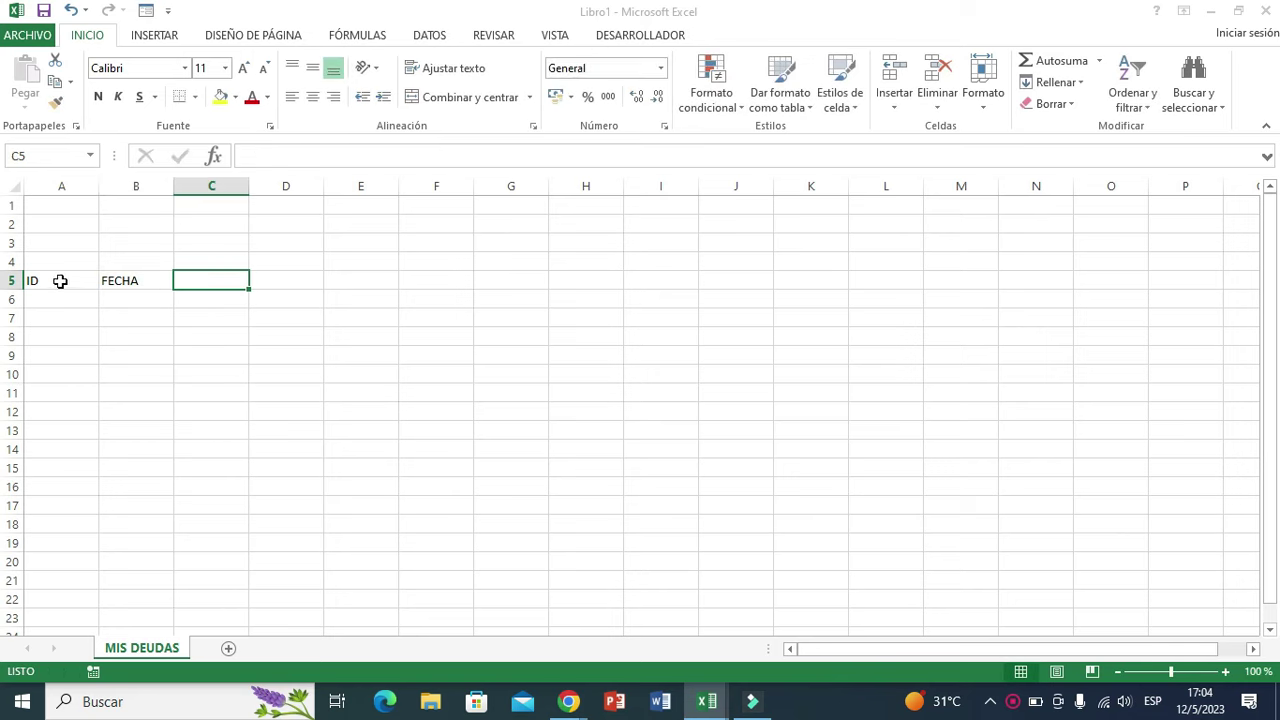
{"action": "left_click", "coordinate": [166, 357]}
Widen columns B and C, add the ACREEDOR header in C5, and start DESCRIPCION in D5
{"action": "left_click_drag", "start_coordinate": [174, 185], "coordinate": [210, 193]}
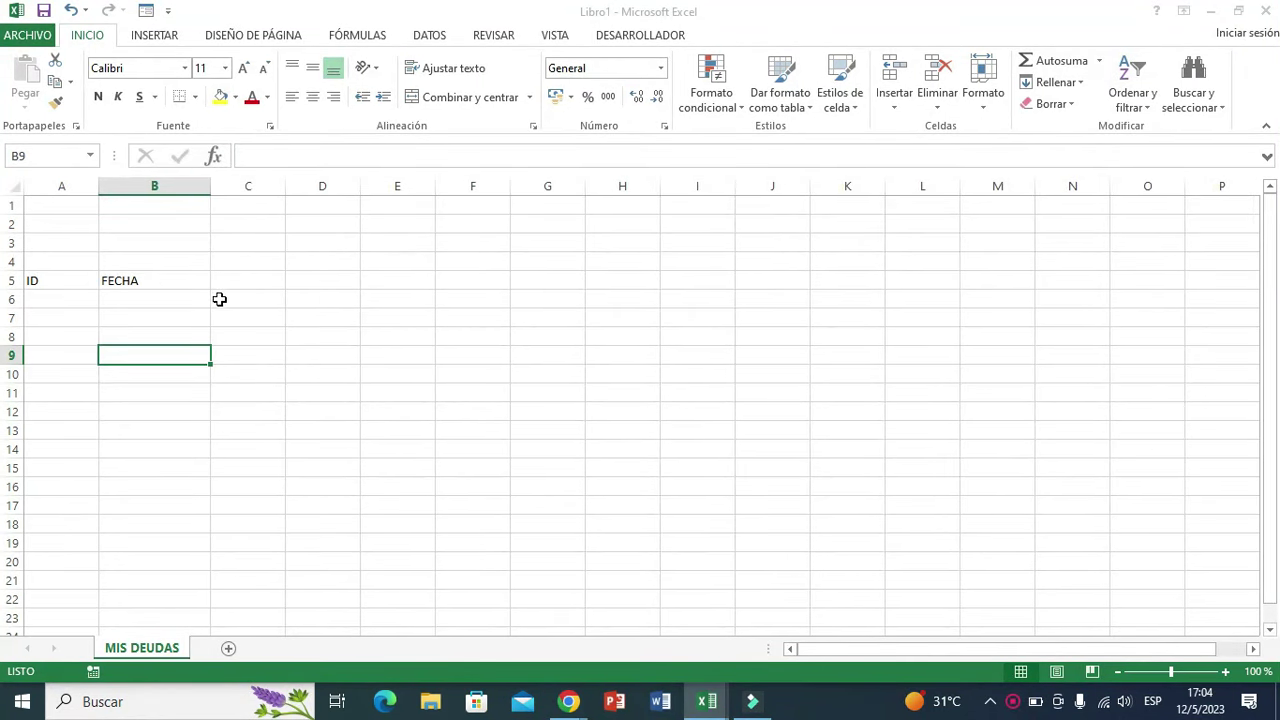
{"action": "left_click", "coordinate": [235, 271]}
{"action": "type", "text": "ACREEDOR"}
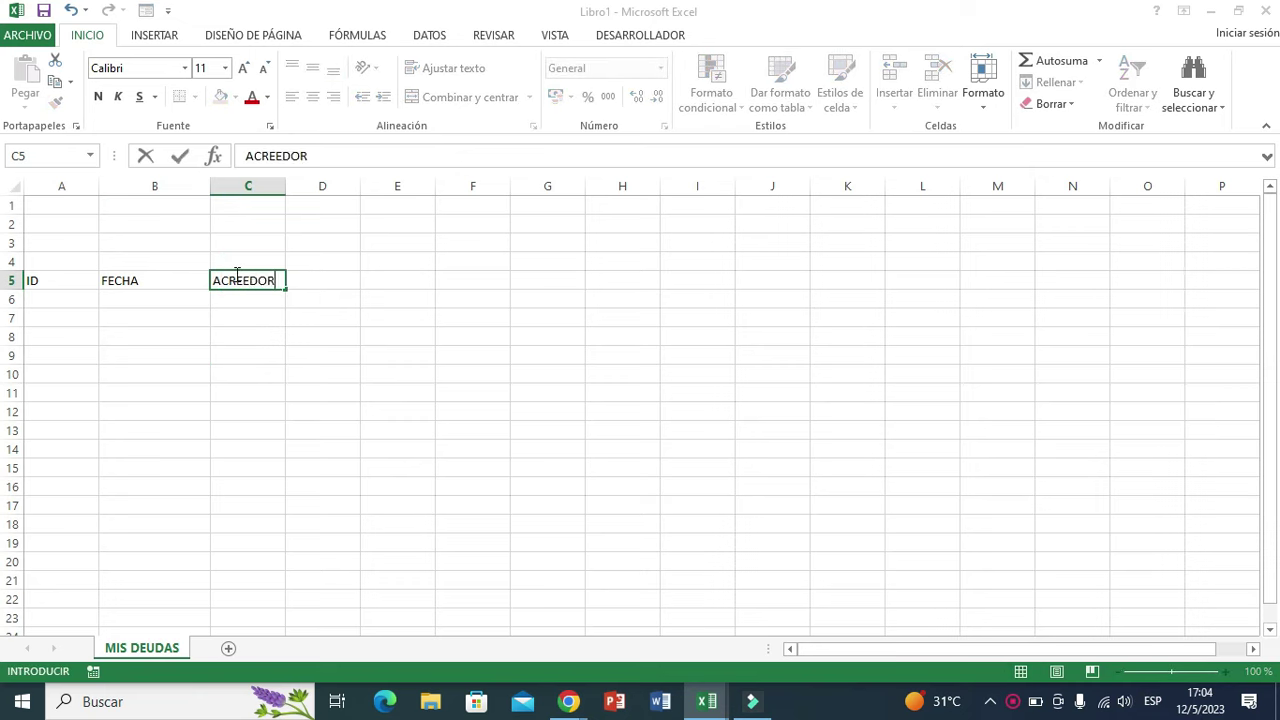
{"action": "left_click", "coordinate": [238, 348]}
{"action": "left_click_drag", "start_coordinate": [285, 187], "coordinate": [379, 187]}
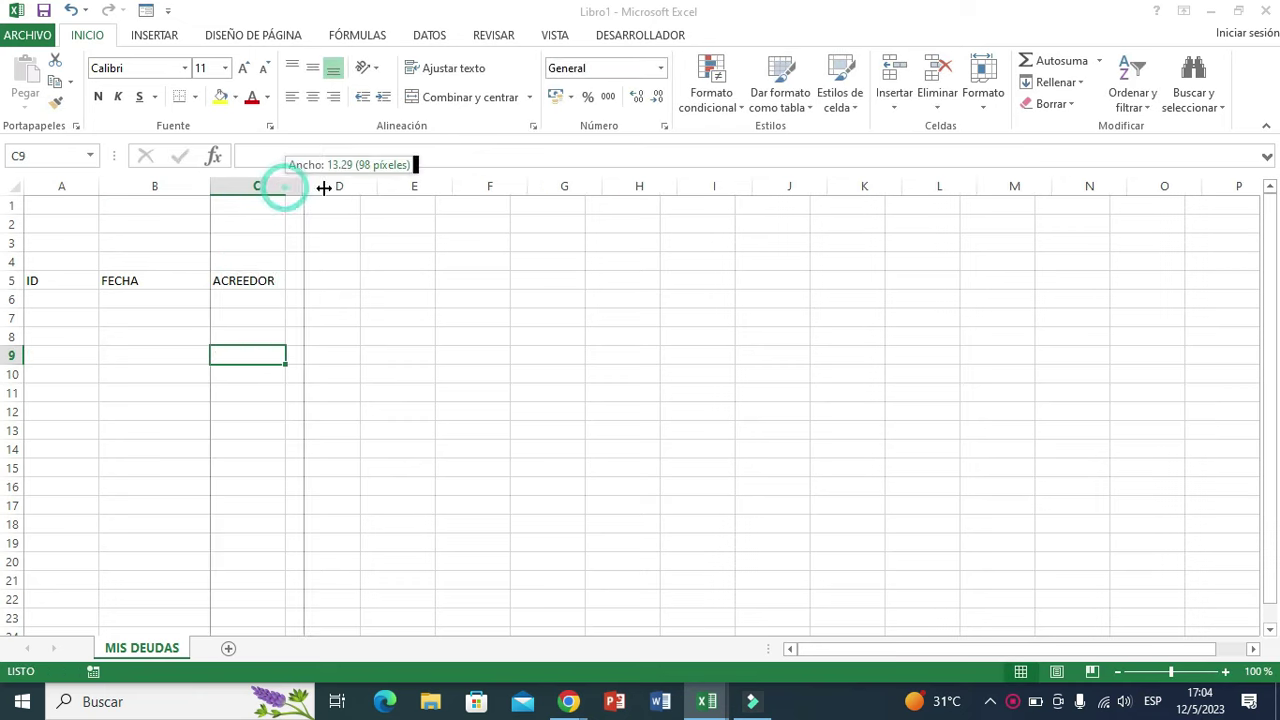
{"action": "left_click", "coordinate": [408, 280]}
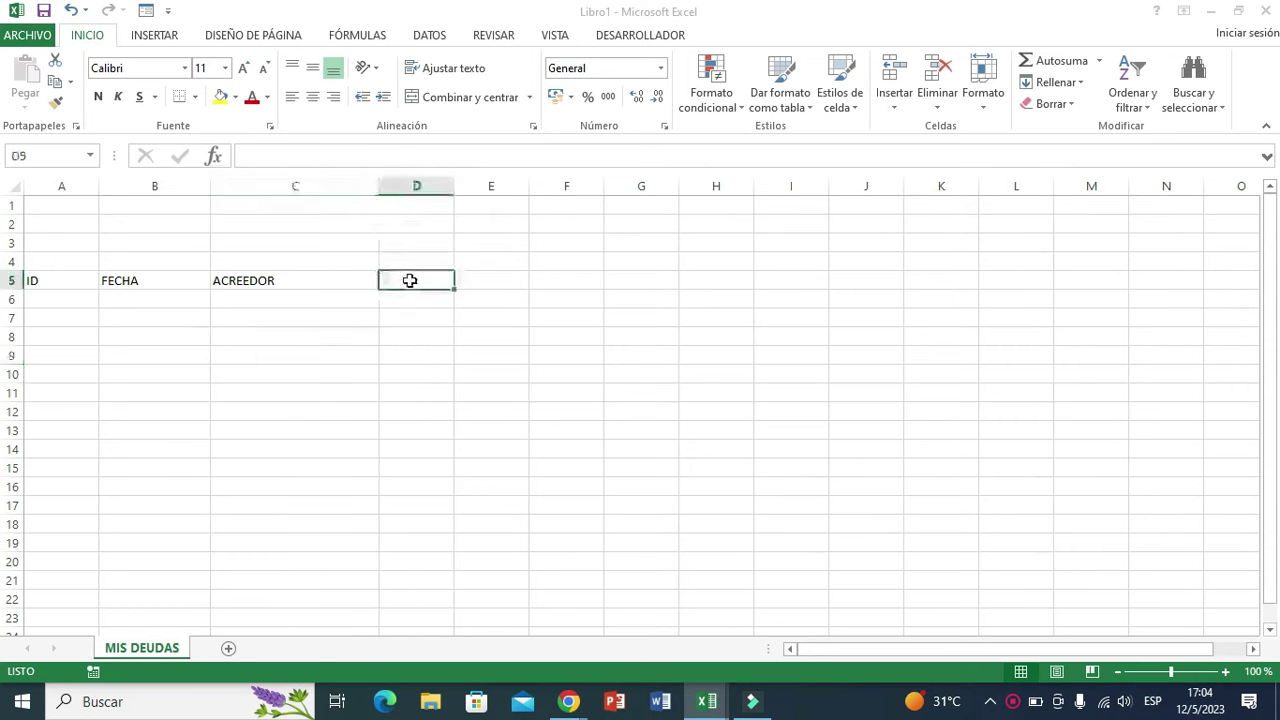
{"action": "type", "text": "DESCRIPCIO"}
Finish the DESCRIPCION header, add DEUDA in E5, and widen columns D and E
{"action": "type", "text": "N"}
{"action": "left_click", "coordinate": [491, 317]}
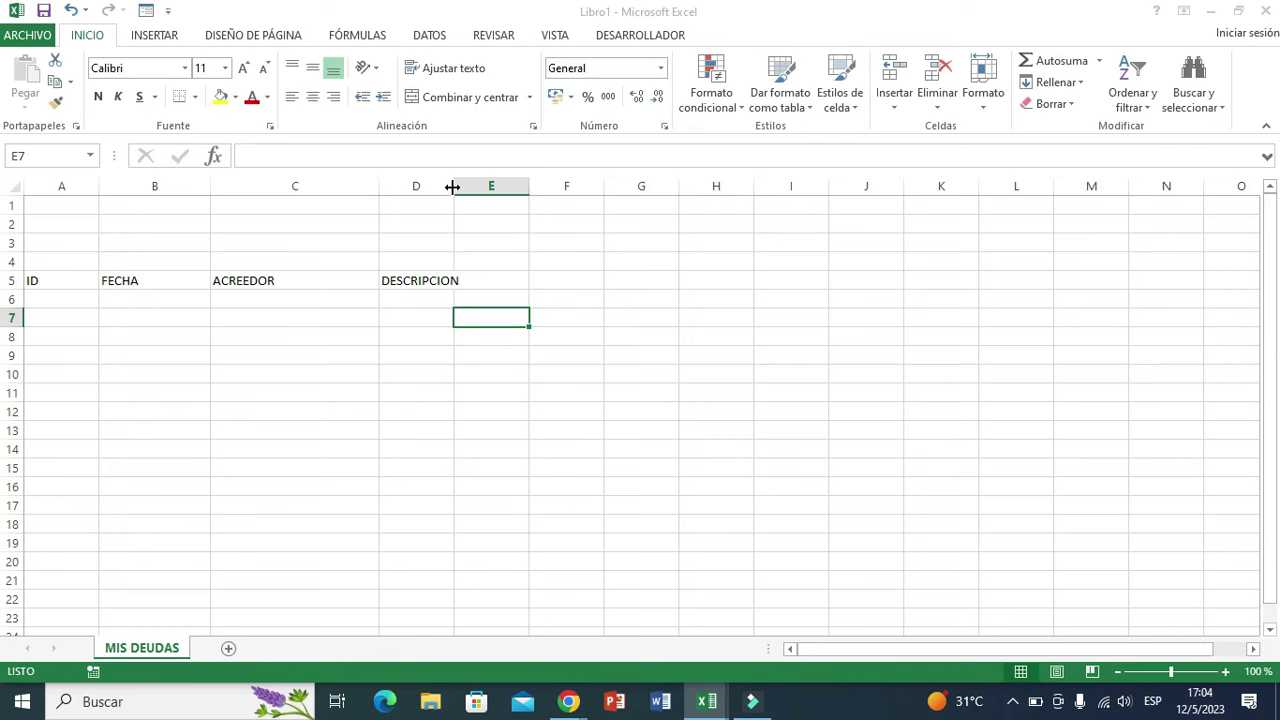
{"action": "left_click_drag", "start_coordinate": [453, 187], "coordinate": [592, 197]}
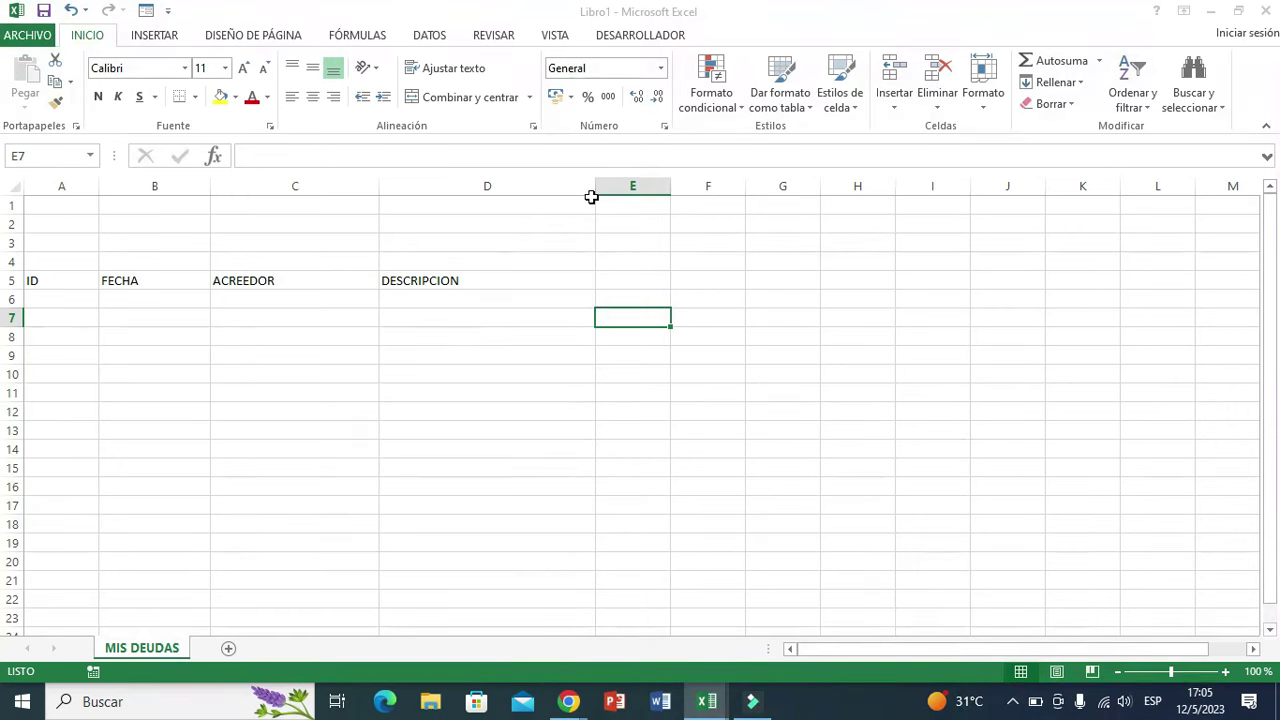
{"action": "left_click", "coordinate": [616, 280]}
{"action": "type", "text": "DEUDA"}
{"action": "left_click", "coordinate": [634, 320]}
{"action": "left_click_drag", "start_coordinate": [670, 186], "coordinate": [758, 186]}
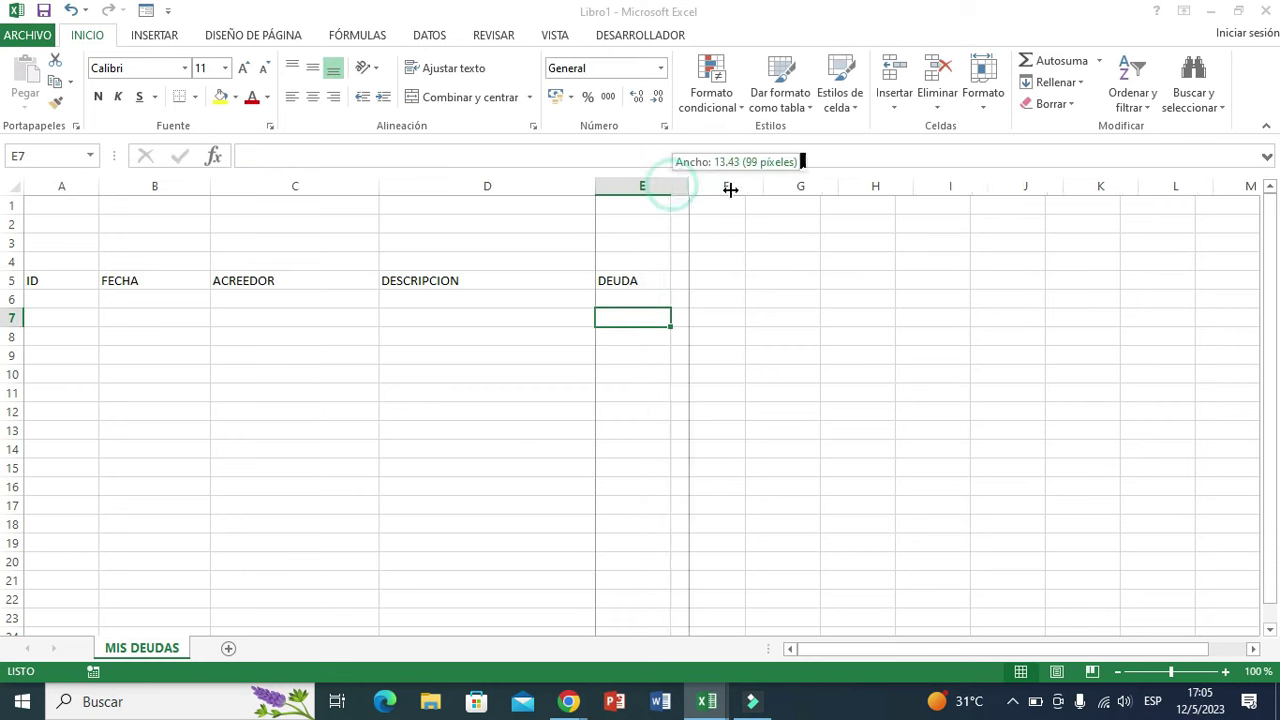
{"action": "left_click", "coordinate": [676, 294]}
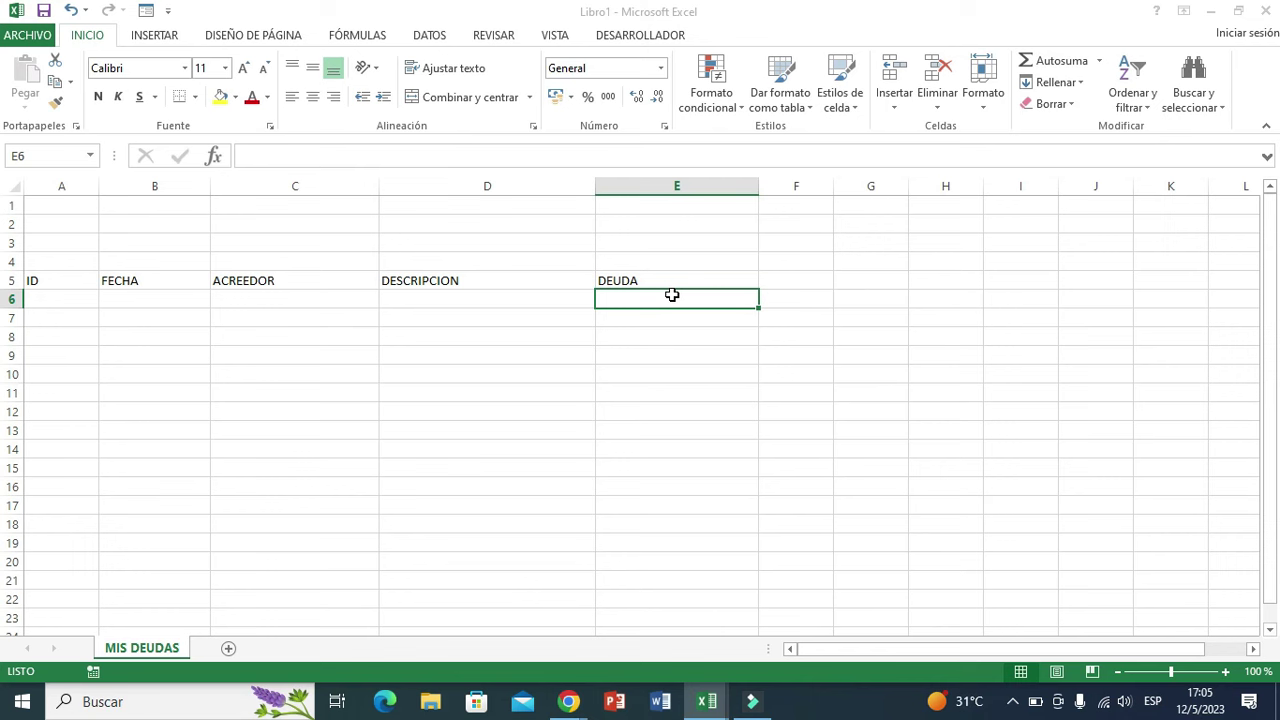
Add TOTAL ABONO, DEUDA ACTUAL and ESTADO headers in F5:H5, widening columns F and G
{"action": "left_click", "coordinate": [778, 281]}
{"action": "type", "text": "T"}
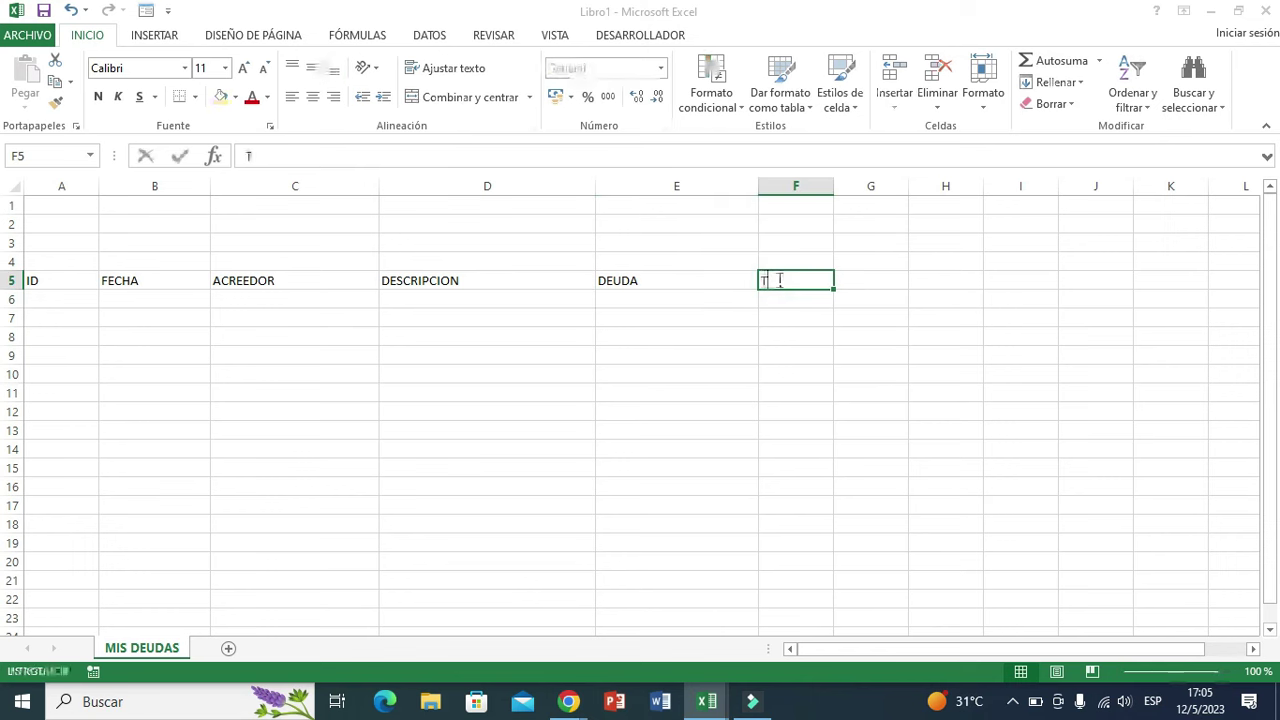
{"action": "type", "text": "OTAL"}
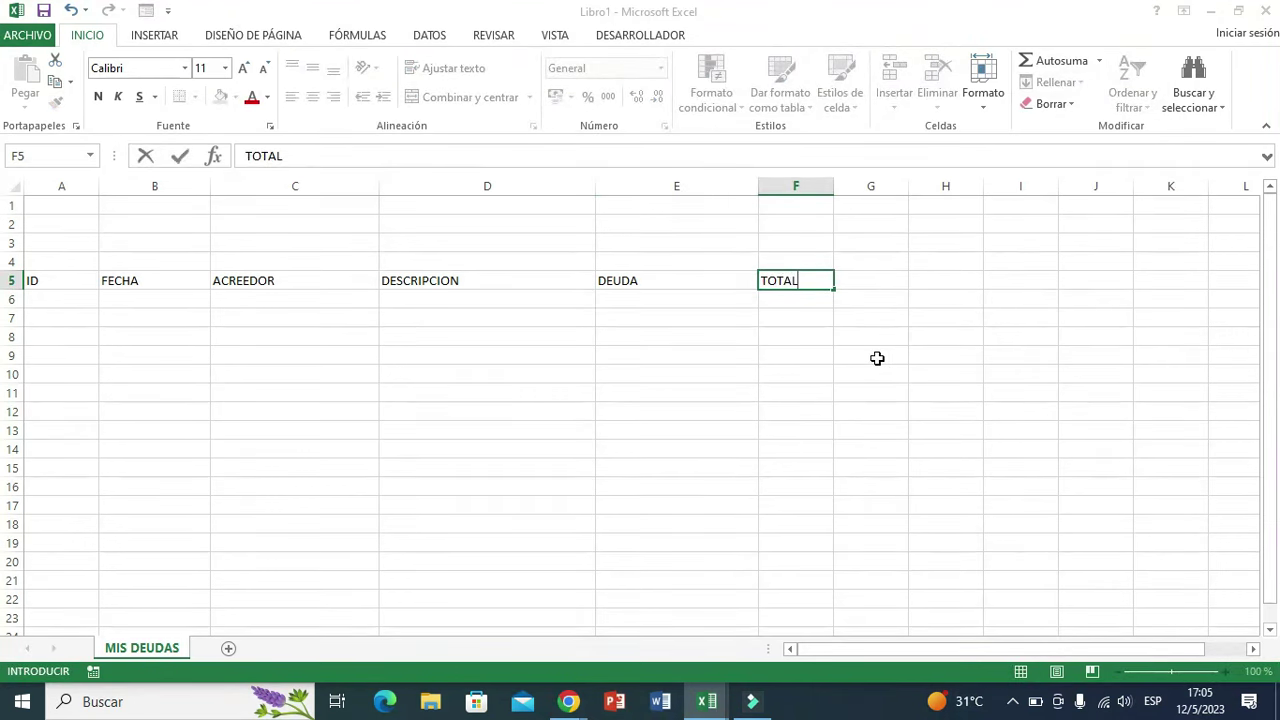
{"action": "type", "text": " ABONO"}
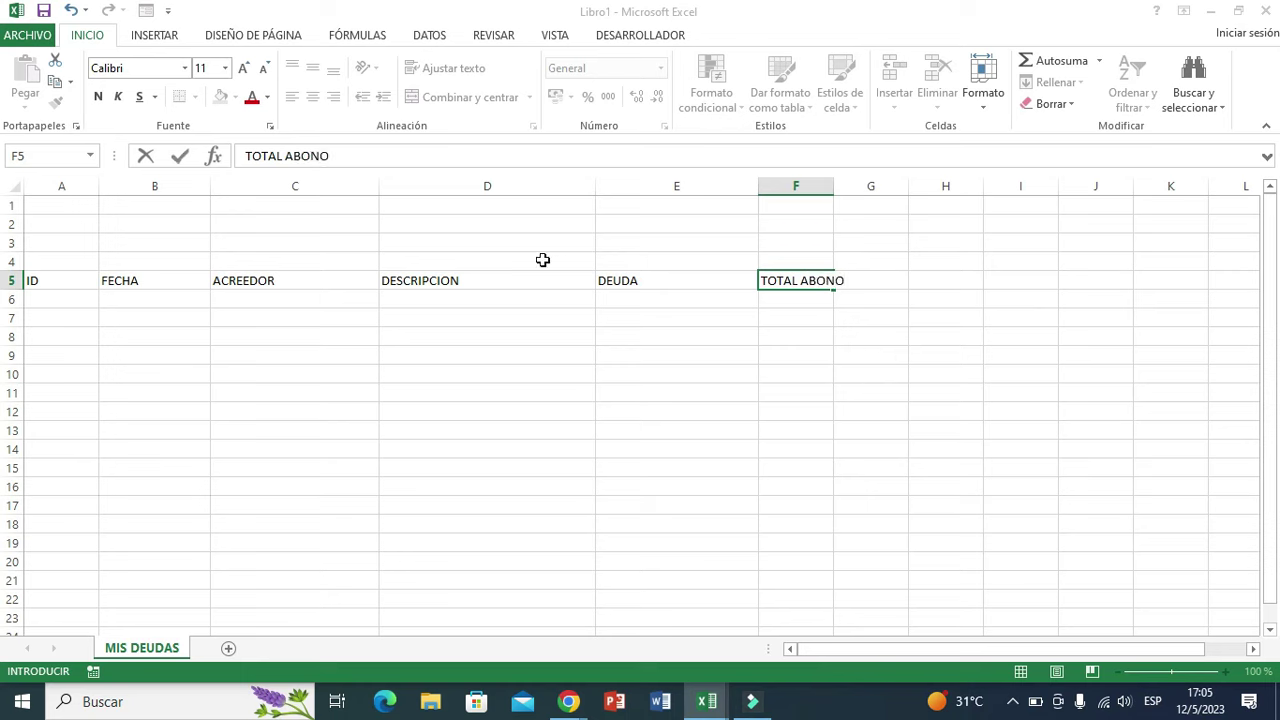
{"action": "left_click", "coordinate": [784, 351]}
{"action": "left_click_drag", "start_coordinate": [834, 186], "coordinate": [914, 191]}
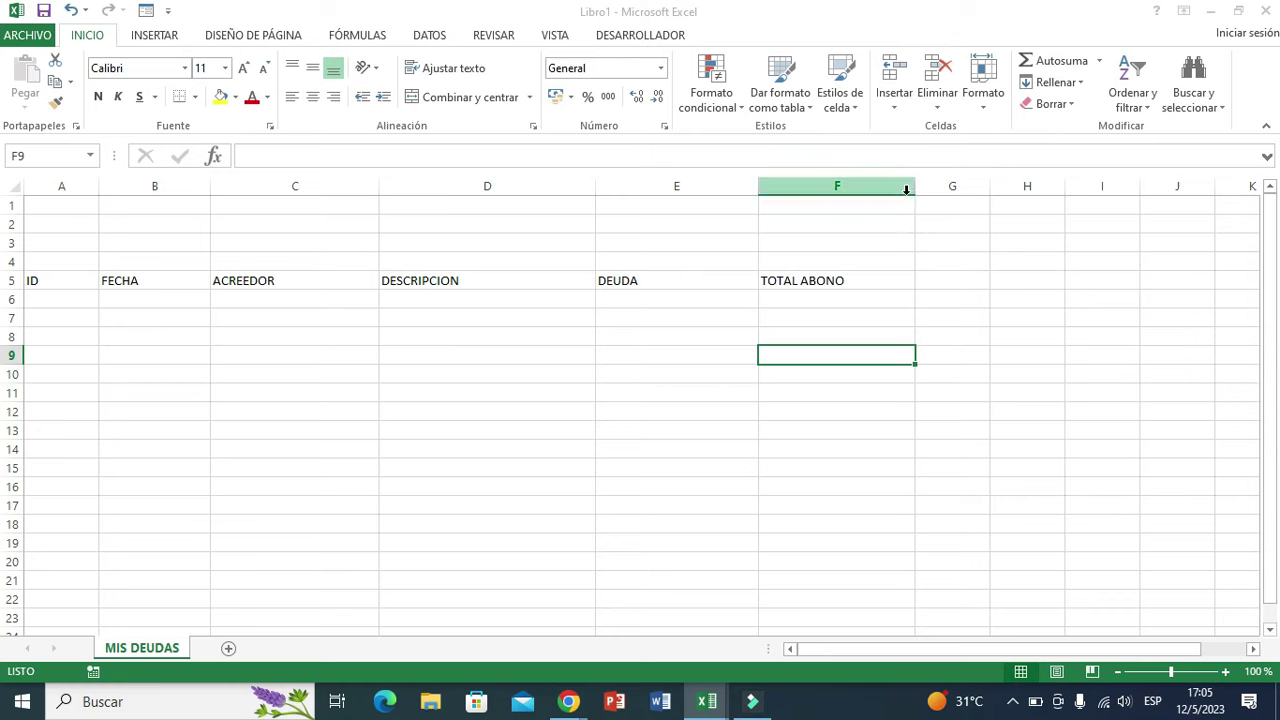
{"action": "left_click", "coordinate": [931, 280]}
{"action": "type", "text": "DE3U"}
{"action": "key", "text": "BackSpace"}
{"action": "key", "text": "BackSpace"}
{"action": "type", "text": "UDA ACTUAL"}
{"action": "left_click", "coordinate": [952, 336]}
{"action": "left_click_drag", "start_coordinate": [990, 191], "coordinate": [1068, 199]}
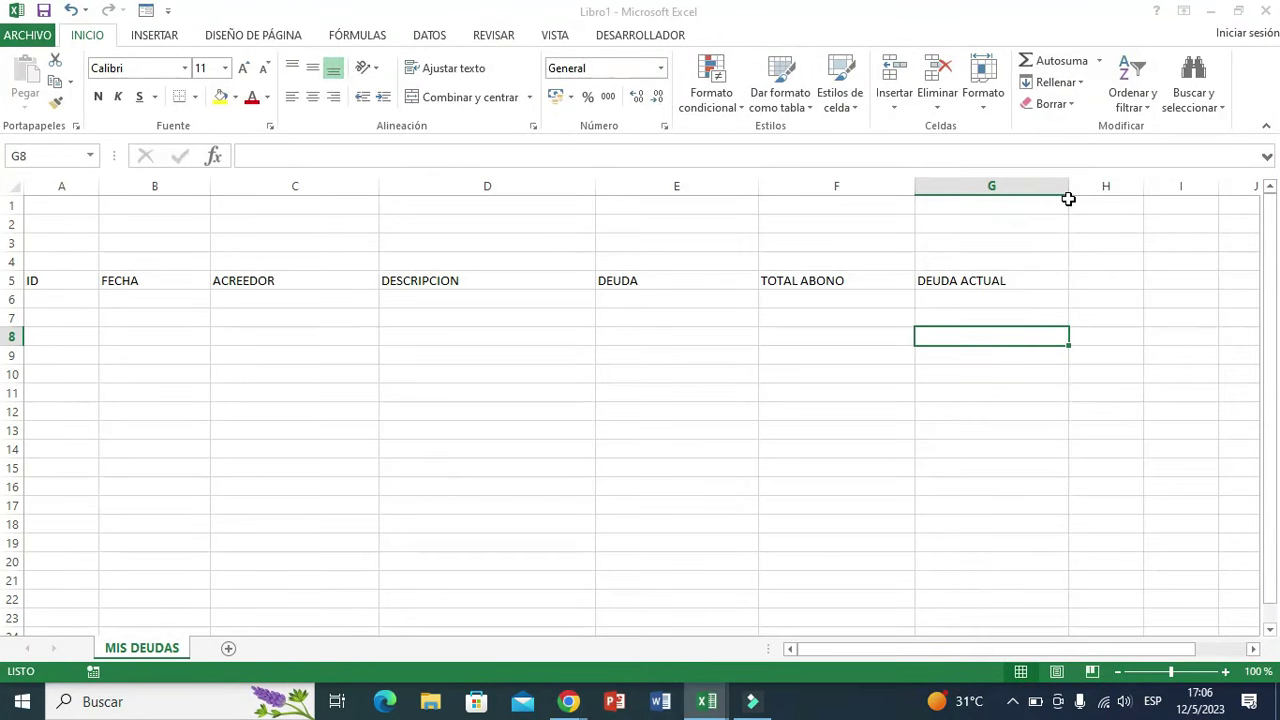
{"action": "left_click", "coordinate": [1094, 280]}
{"action": "type", "text": "ESTADO"}
{"action": "left_click", "coordinate": [1066, 342]}
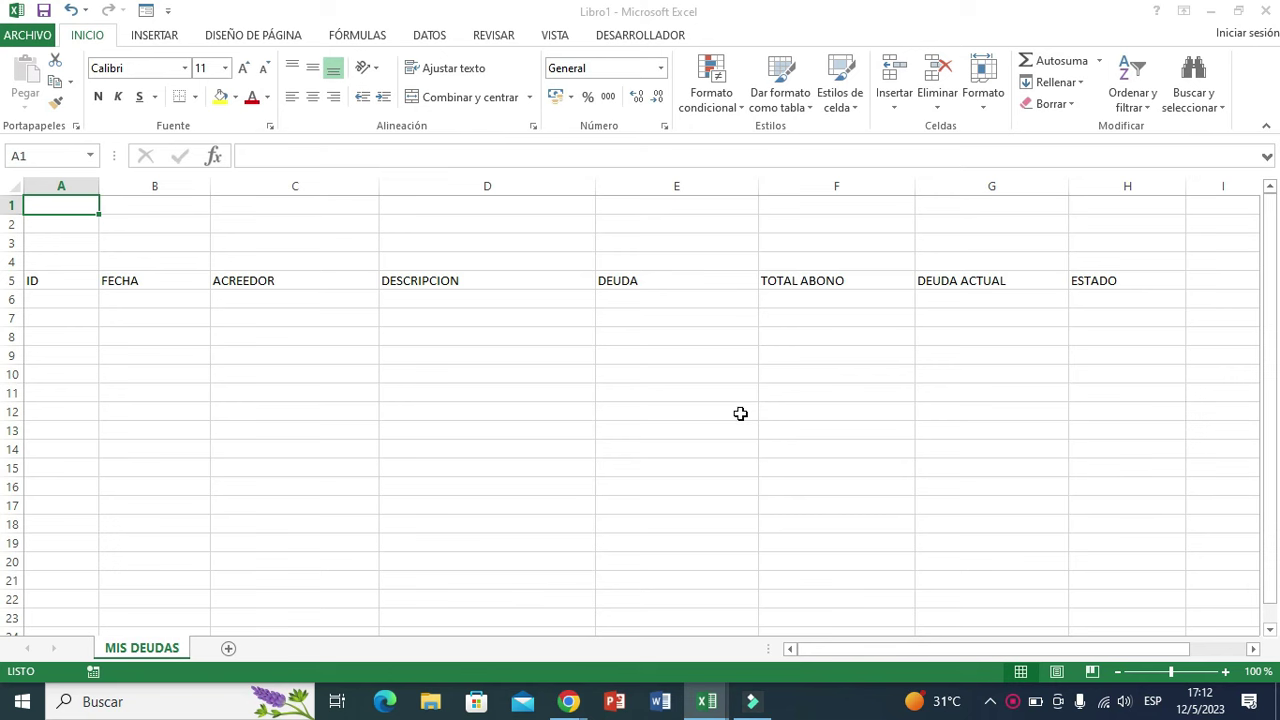
Draw a rounded rectangle from INSERTAR > Formas spanning A1 to H4 as a banner
{"action": "left_click", "coordinate": [158, 36]}
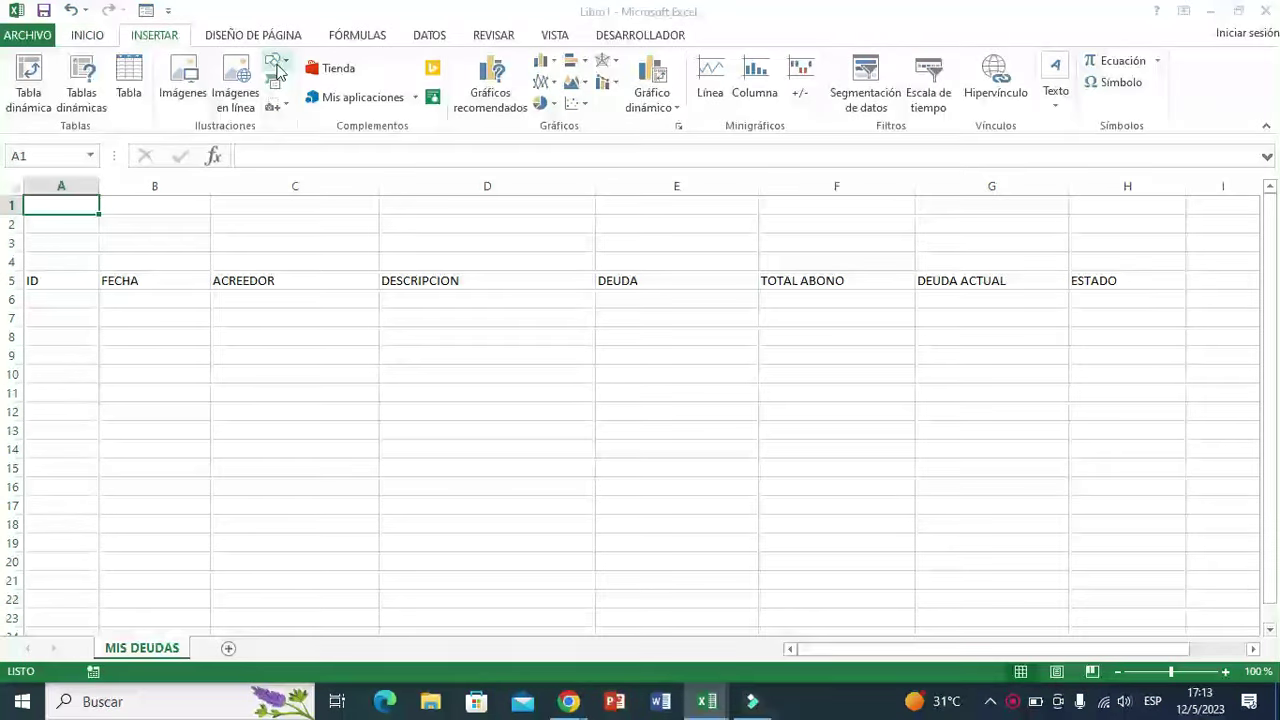
{"action": "left_click", "coordinate": [277, 68]}
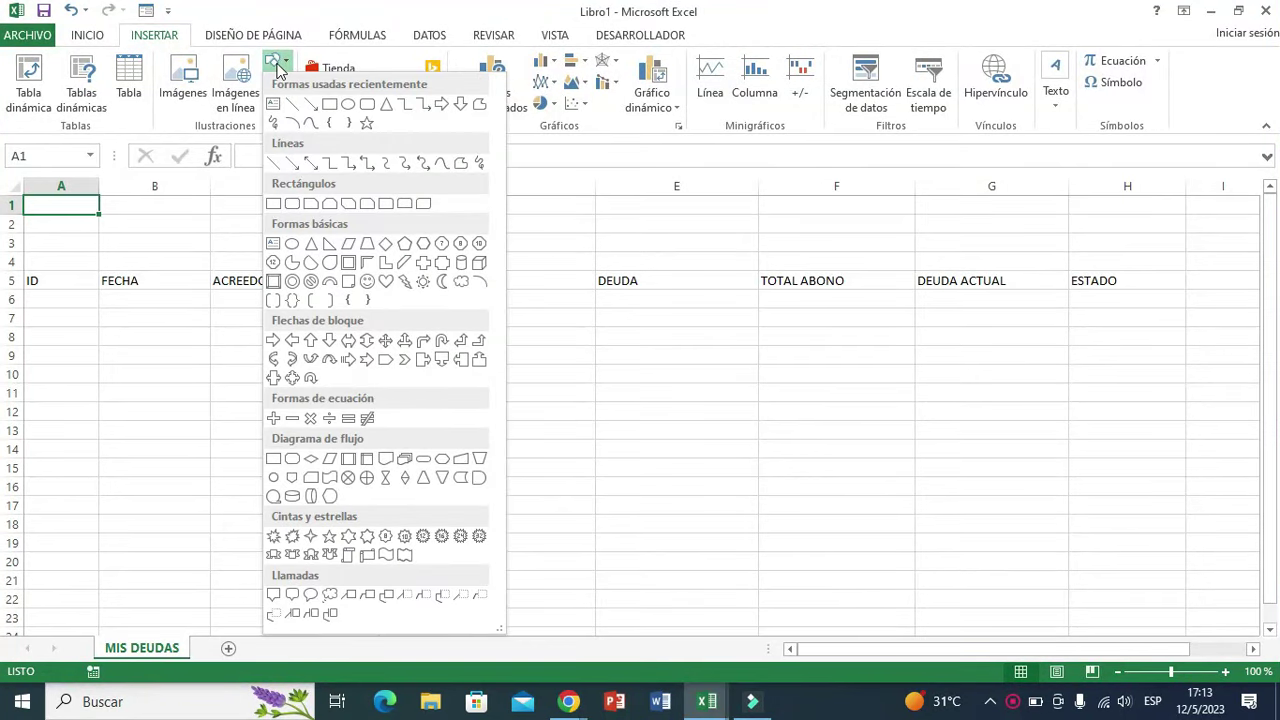
{"action": "left_click", "coordinate": [368, 106]}
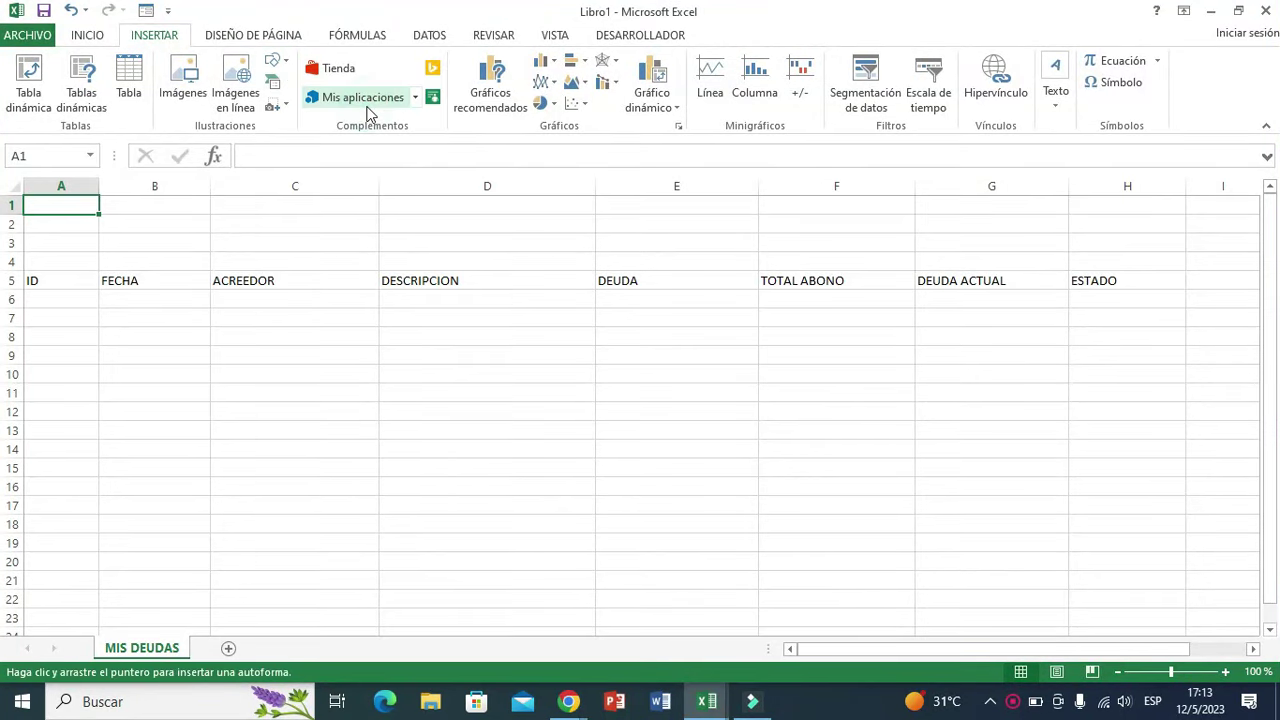
{"action": "left_click_drag", "start_coordinate": [25, 200], "coordinate": [1180, 230]}
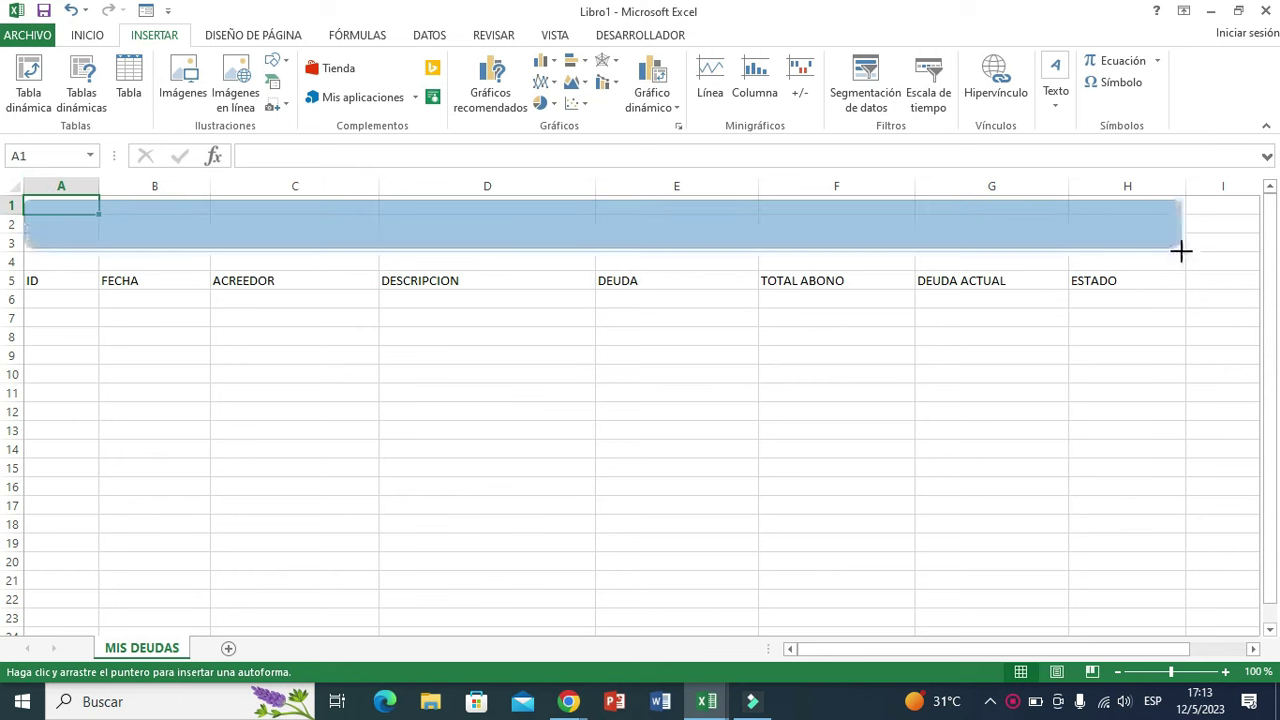
{"action": "left_click_drag", "start_coordinate": [1180, 230], "coordinate": [1186, 268]}
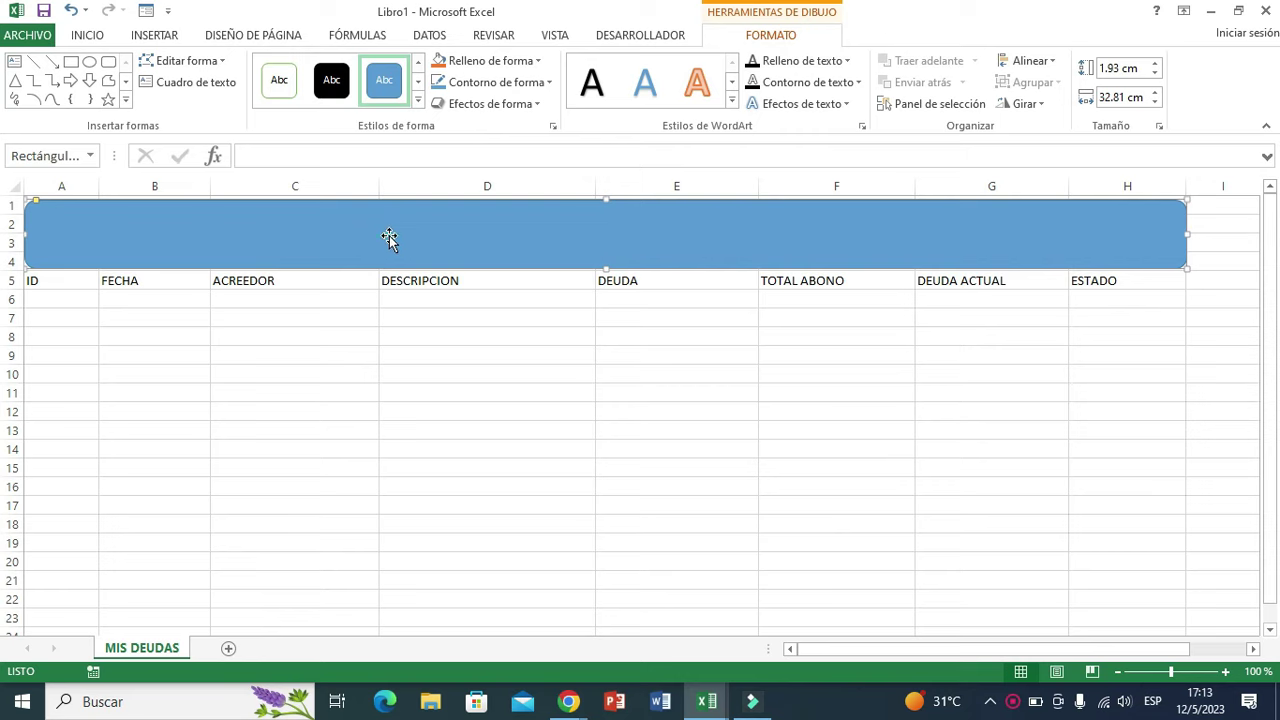
Enter CONTROL DE CUENTAS POR PAGAR in the banner, centred, 28-point, black and bold
{"action": "type", "text": "CONTROL DE CUENTAS PO"}
{"action": "type", "text": "R PAGAR"}
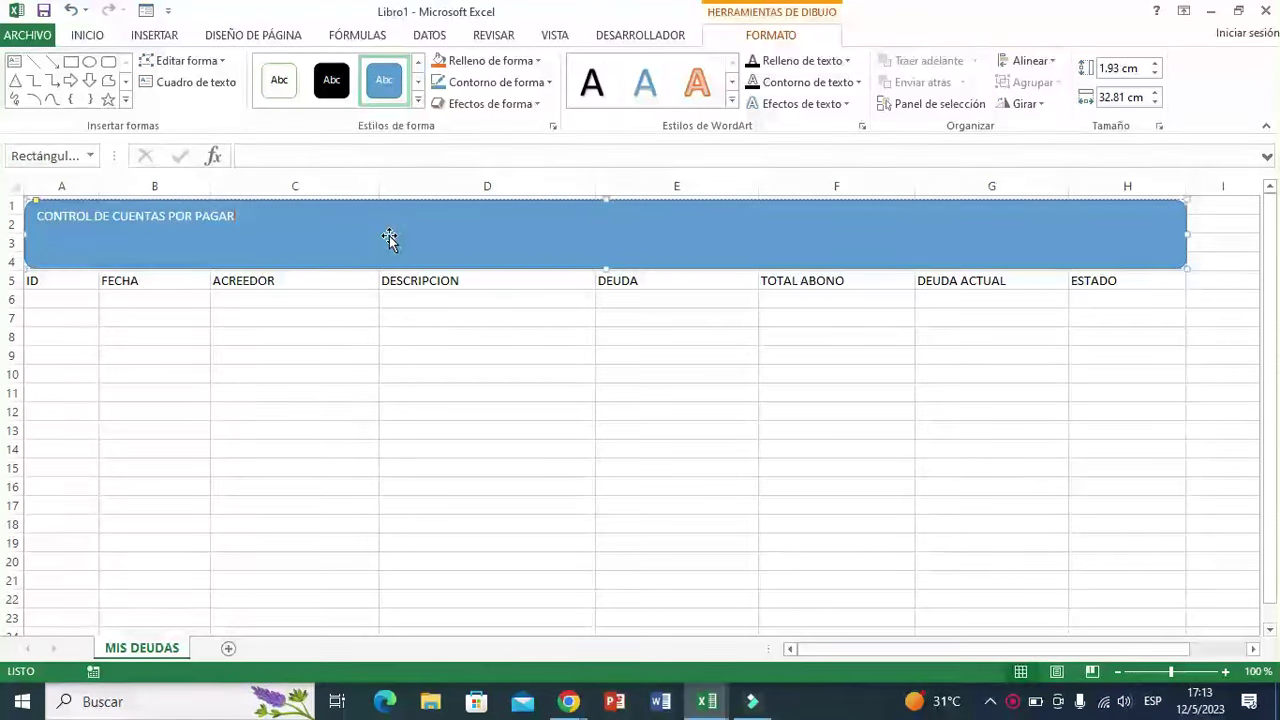
{"action": "left_click_drag", "start_coordinate": [237, 216], "coordinate": [57, 216]}
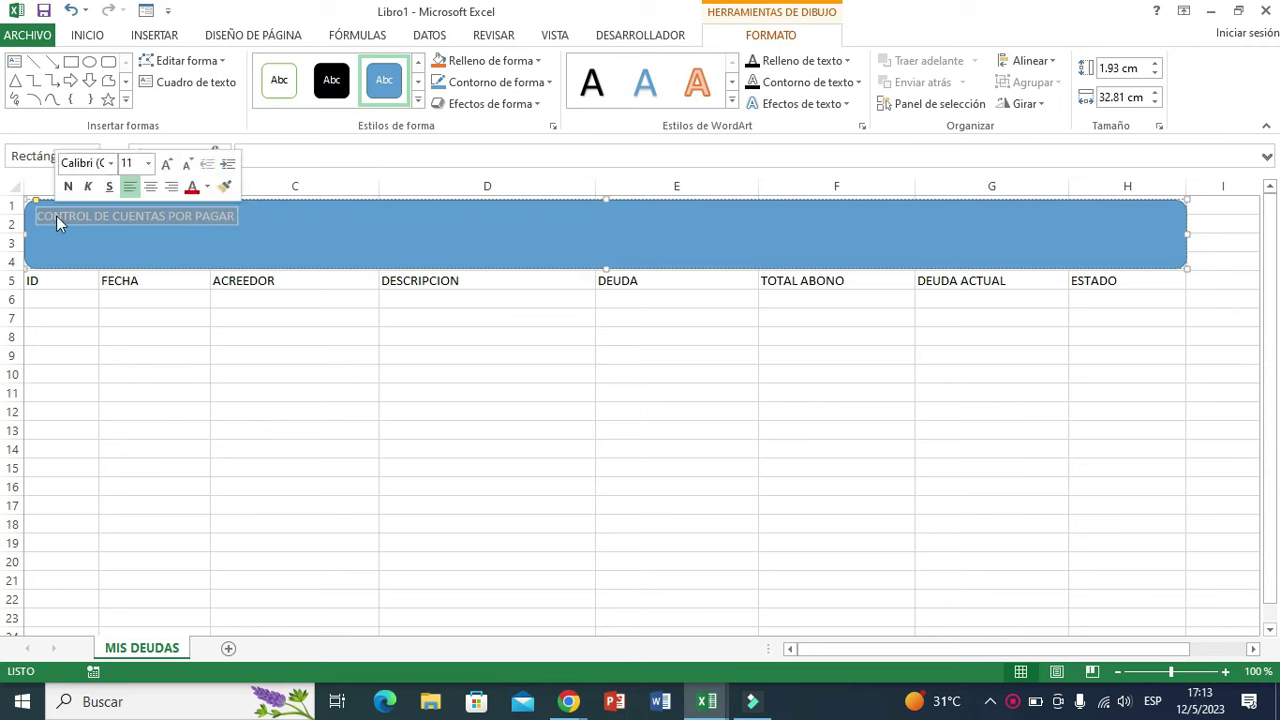
{"action": "left_click", "coordinate": [150, 187]}
{"action": "left_click", "coordinate": [167, 164]}
{"action": "left_click", "coordinate": [167, 164]}
{"action": "left_click", "coordinate": [167, 164]}
{"action": "left_click", "coordinate": [167, 164]}
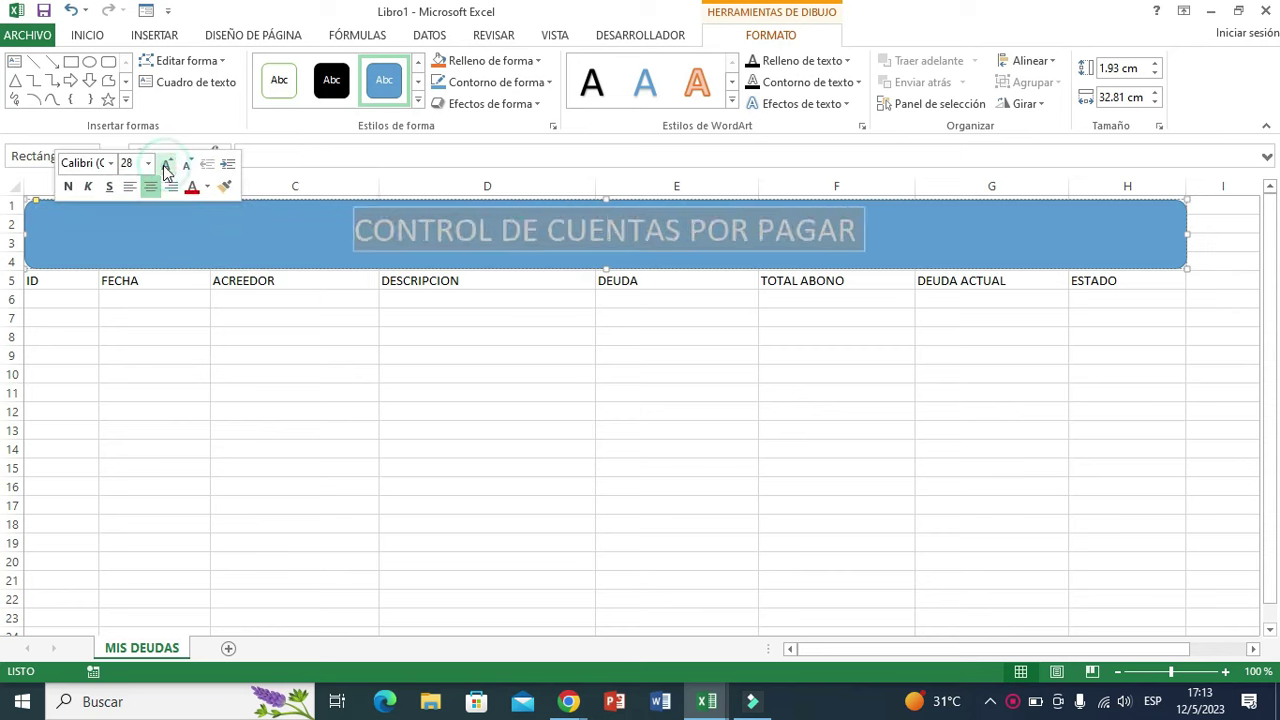
{"action": "left_click", "coordinate": [207, 187]}
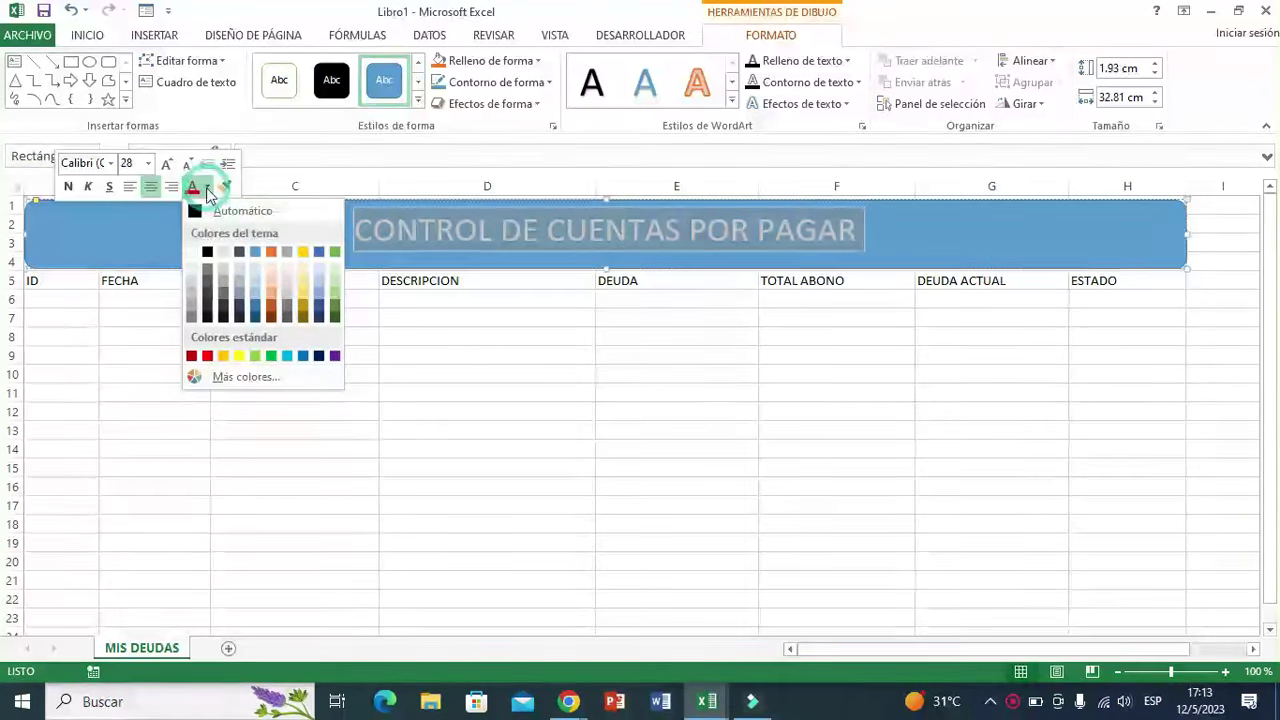
{"action": "left_click", "coordinate": [207, 251]}
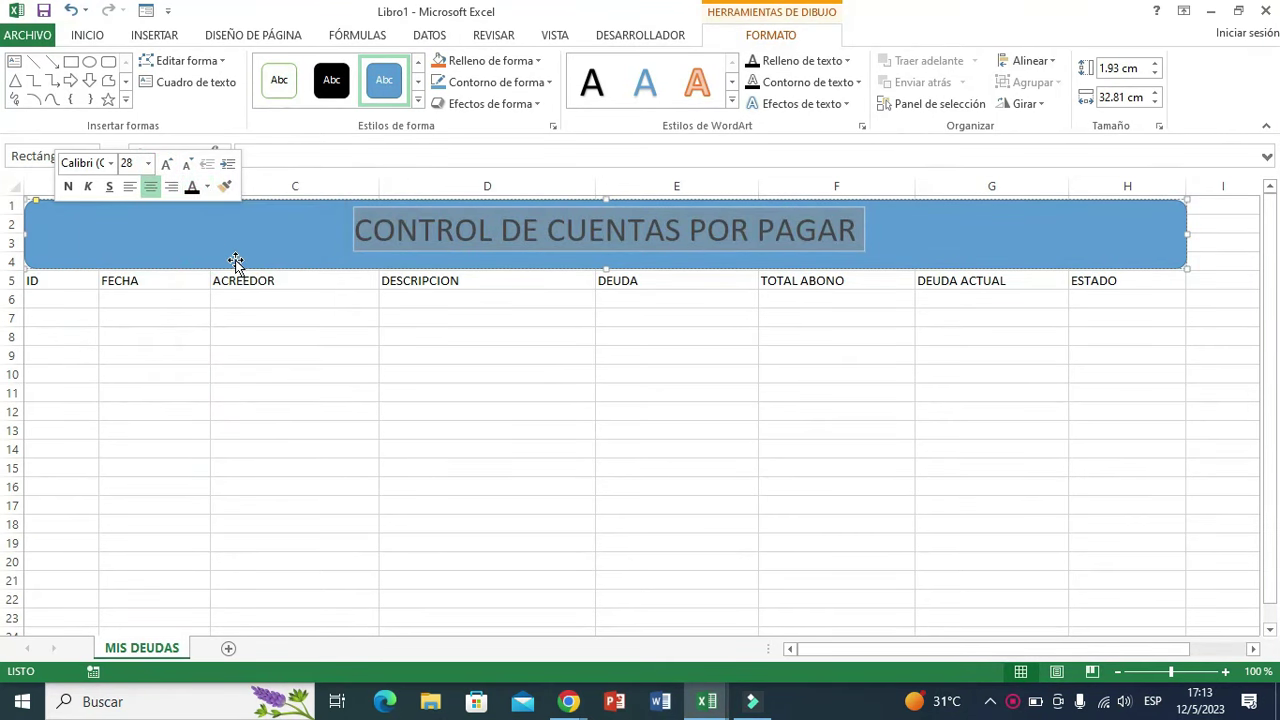
{"action": "left_click", "coordinate": [68, 190]}
{"action": "left_click", "coordinate": [446, 423]}
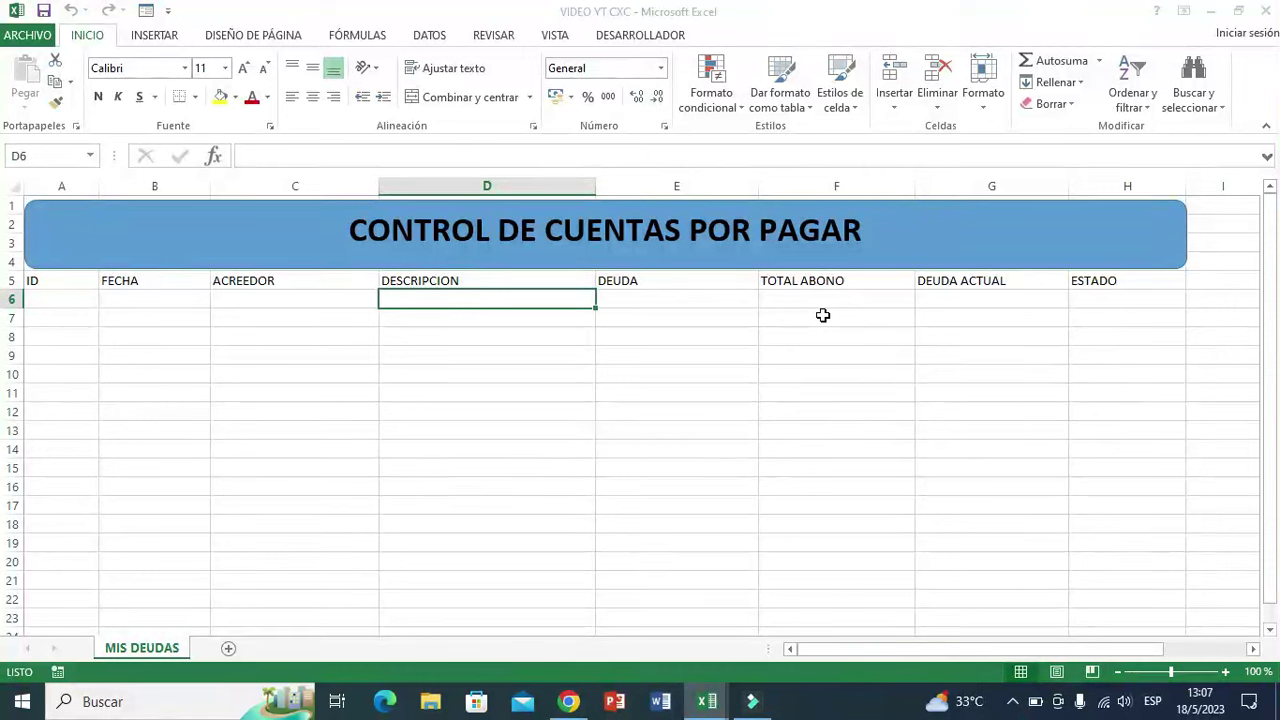
Add a new worksheet named MOVIMIENTOS
{"action": "left_click", "coordinate": [229, 651]}
{"action": "double_click", "coordinate": [230, 651]}
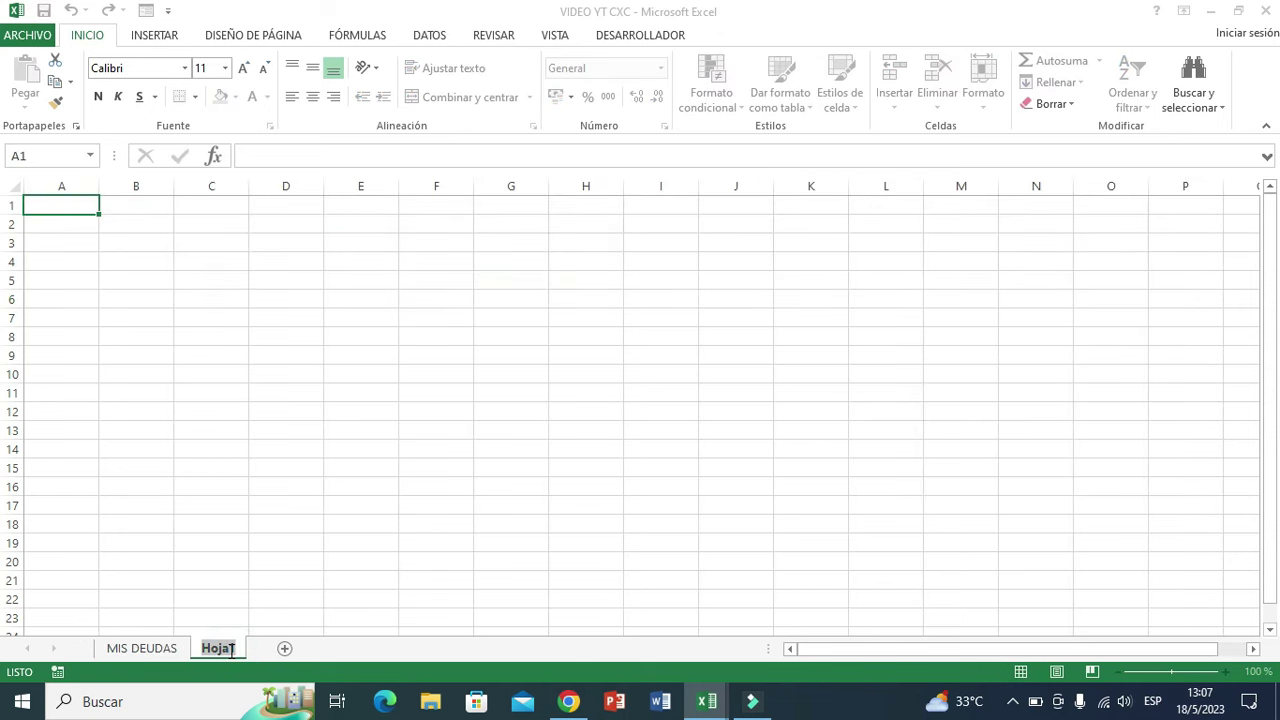
{"action": "type", "text": "MOVIMIENTOS"}
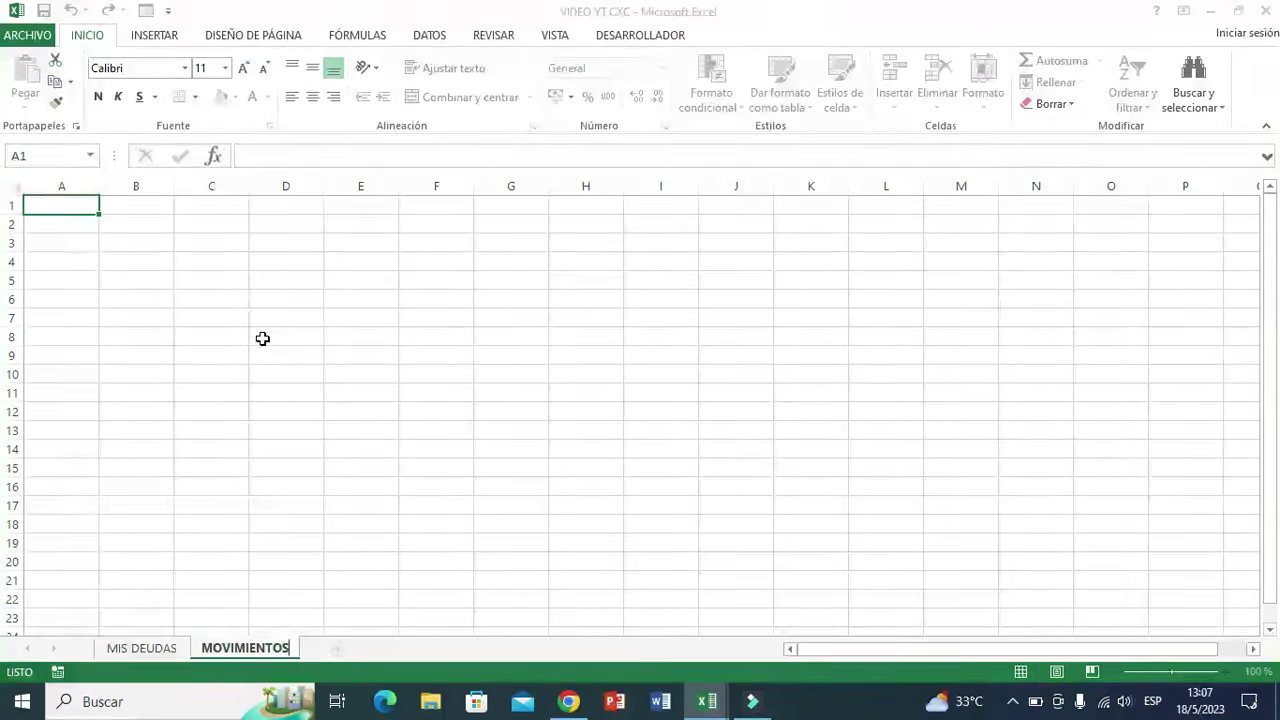
{"action": "left_click", "coordinate": [264, 340]}
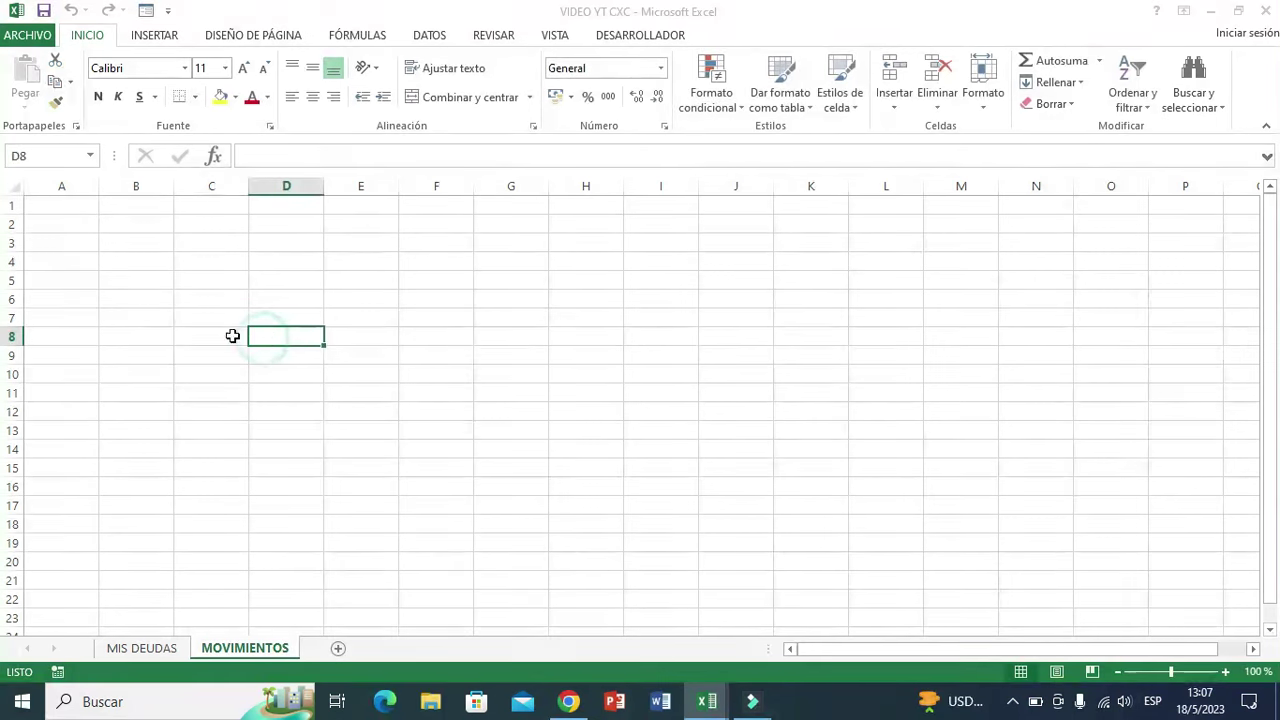
Enter the headers ID and FECHA in A5 and B5
{"action": "left_click", "coordinate": [48, 277]}
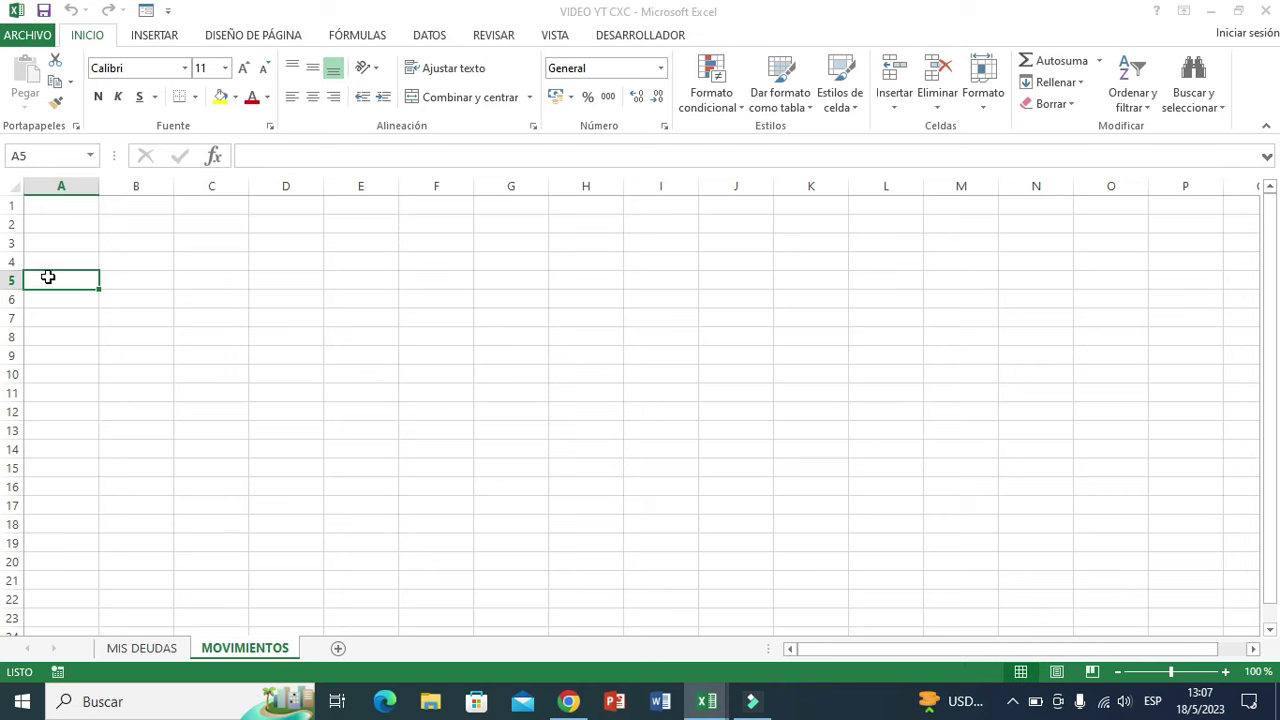
{"action": "type", "text": "ID"}
{"action": "key", "text": "Tab"}
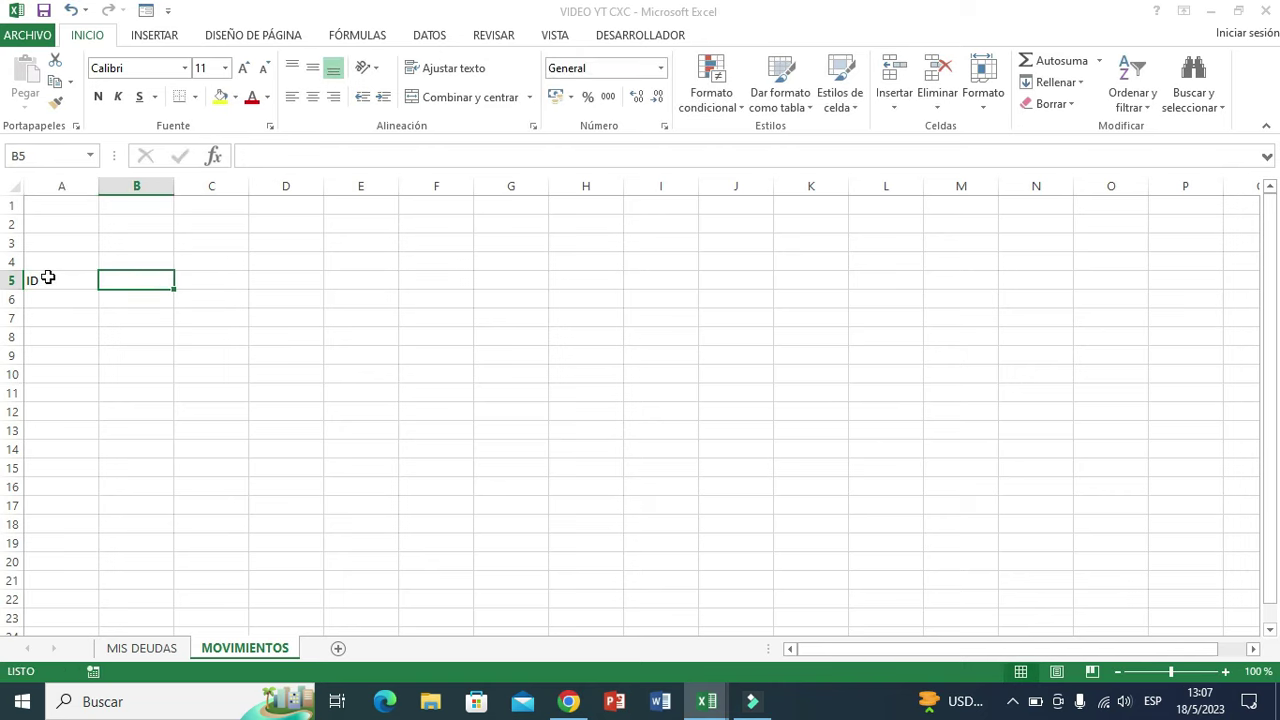
{"action": "type", "text": "FECHAS"}
{"action": "key", "text": "BackSpace"}
{"action": "key", "text": "BackSpace"}
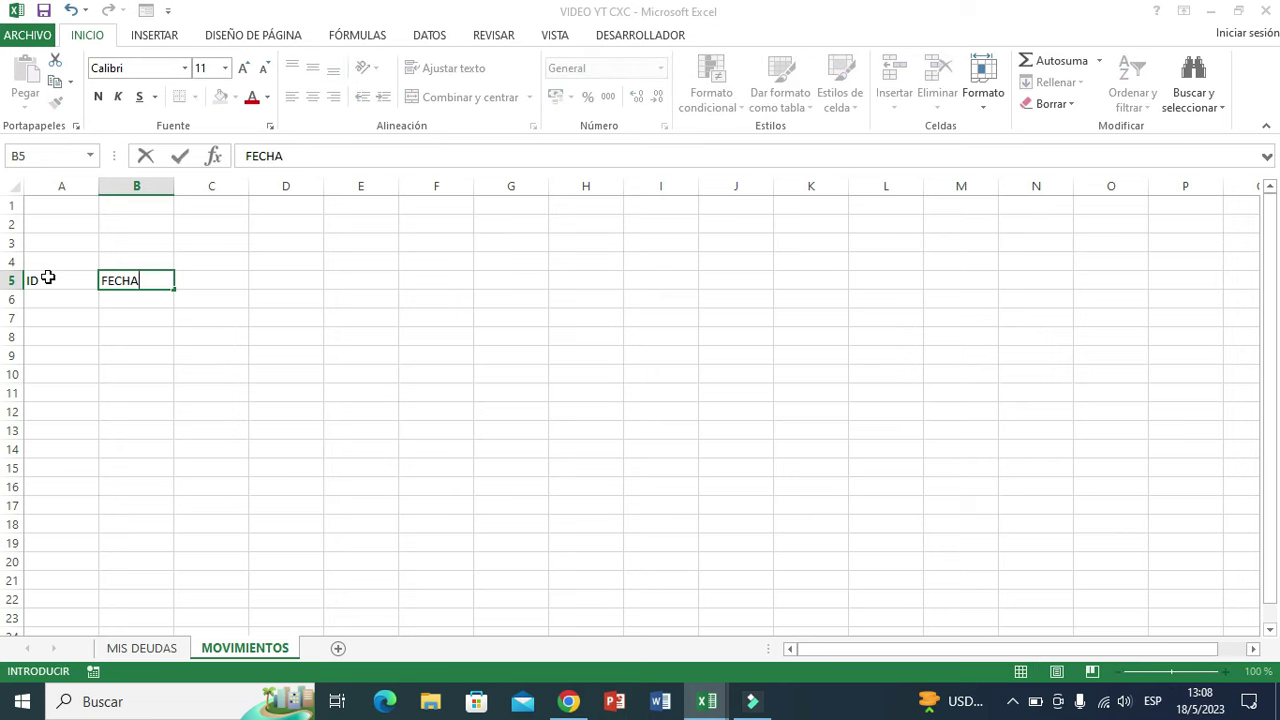
{"action": "key", "text": "Tab"}
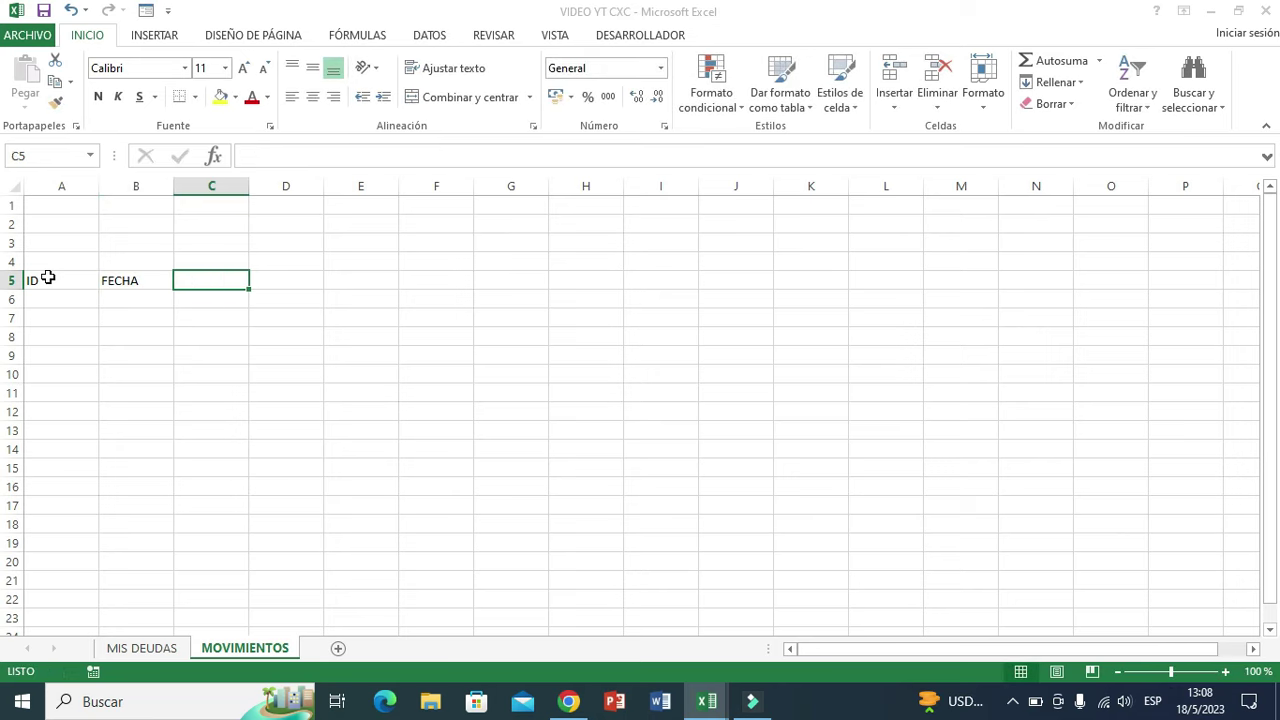
Add headers ACREEDOR, DEUDA and ABONO in C5:E5 and widen columns B–E
{"action": "type", "text": "ACRE"}
{"action": "type", "text": "DOR"}
{"action": "key", "text": "BackSpace"}
{"action": "key", "text": "BackSpace"}
{"action": "key", "text": "BackSpace"}
{"action": "type", "text": "EDOR"}
{"action": "key", "text": "Tab"}
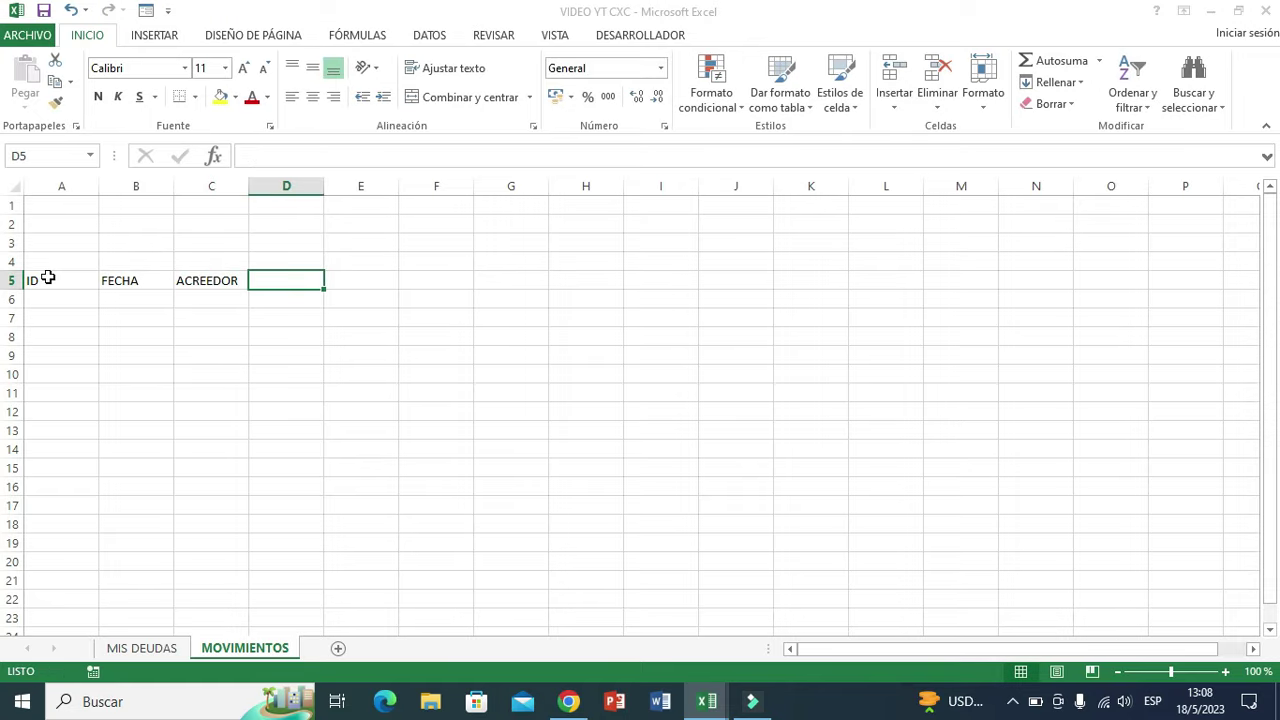
{"action": "type", "text": "DEUDA"}
{"action": "key", "text": "Tab"}
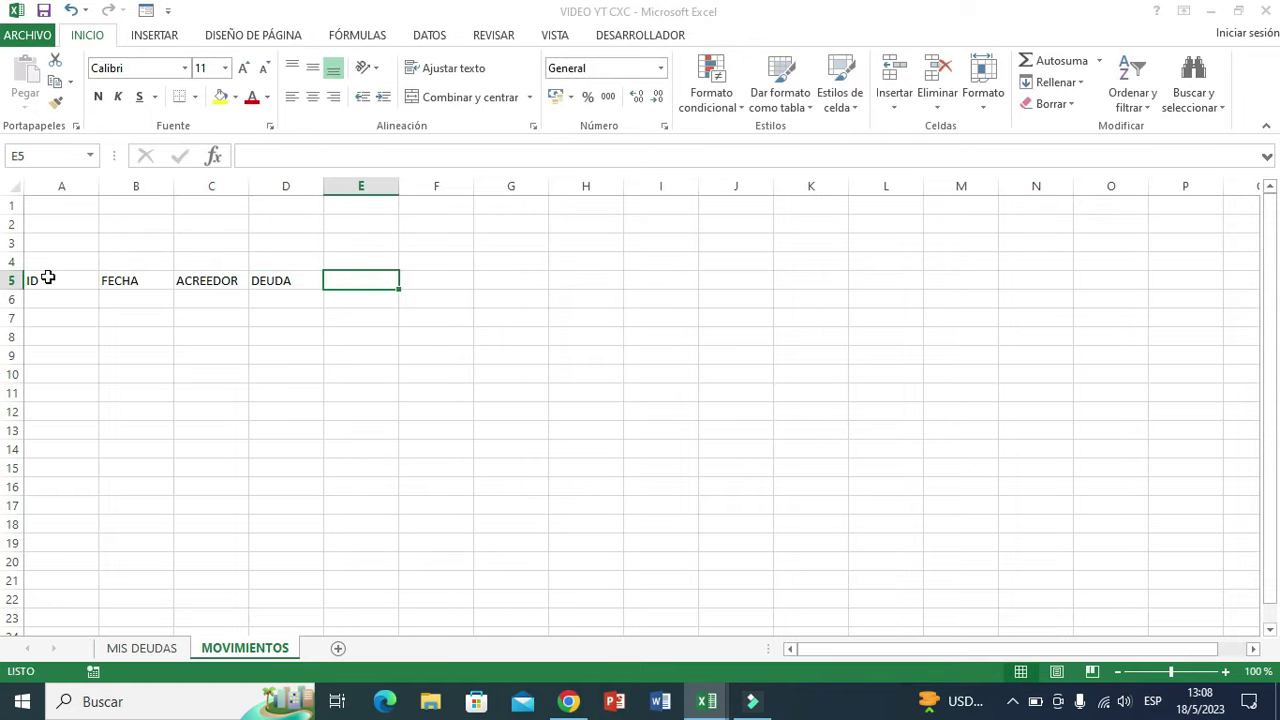
{"action": "type", "text": "ABONO"}
{"action": "left_click", "coordinate": [147, 333]}
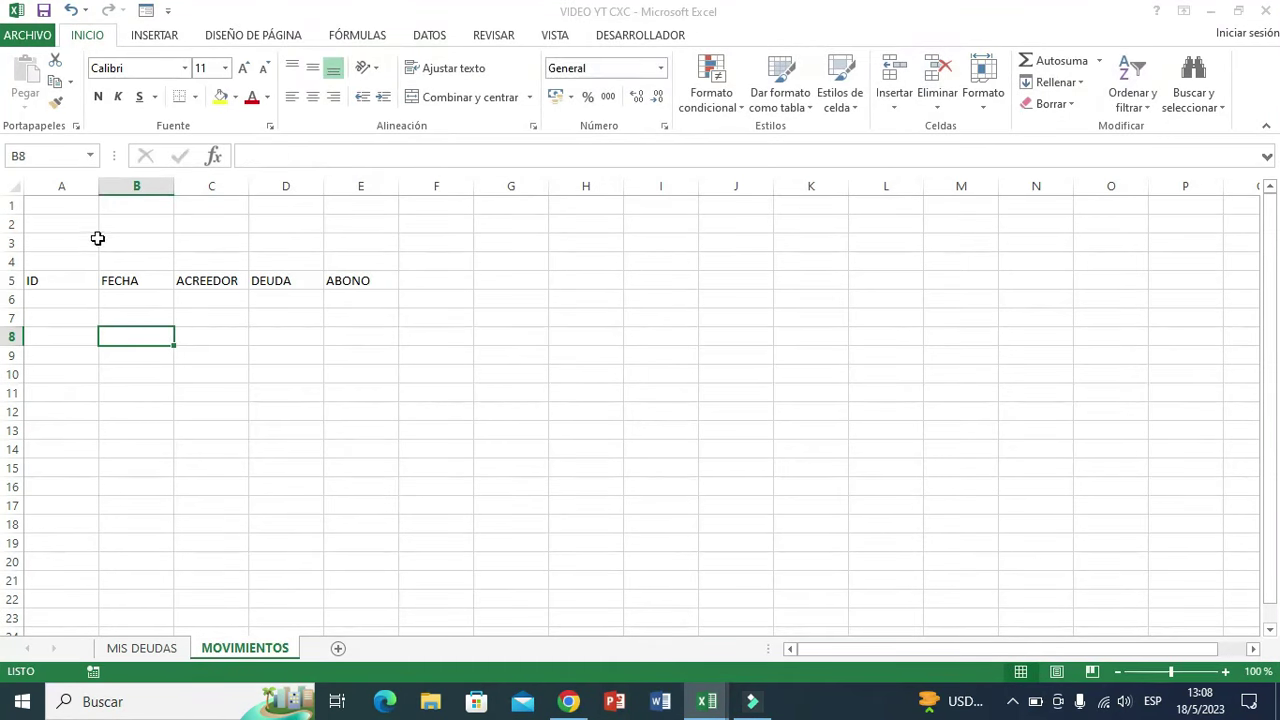
{"action": "left_click_drag", "start_coordinate": [98, 187], "coordinate": [380, 187]}
{"action": "left_click_drag", "start_coordinate": [458, 187], "coordinate": [673, 187]}
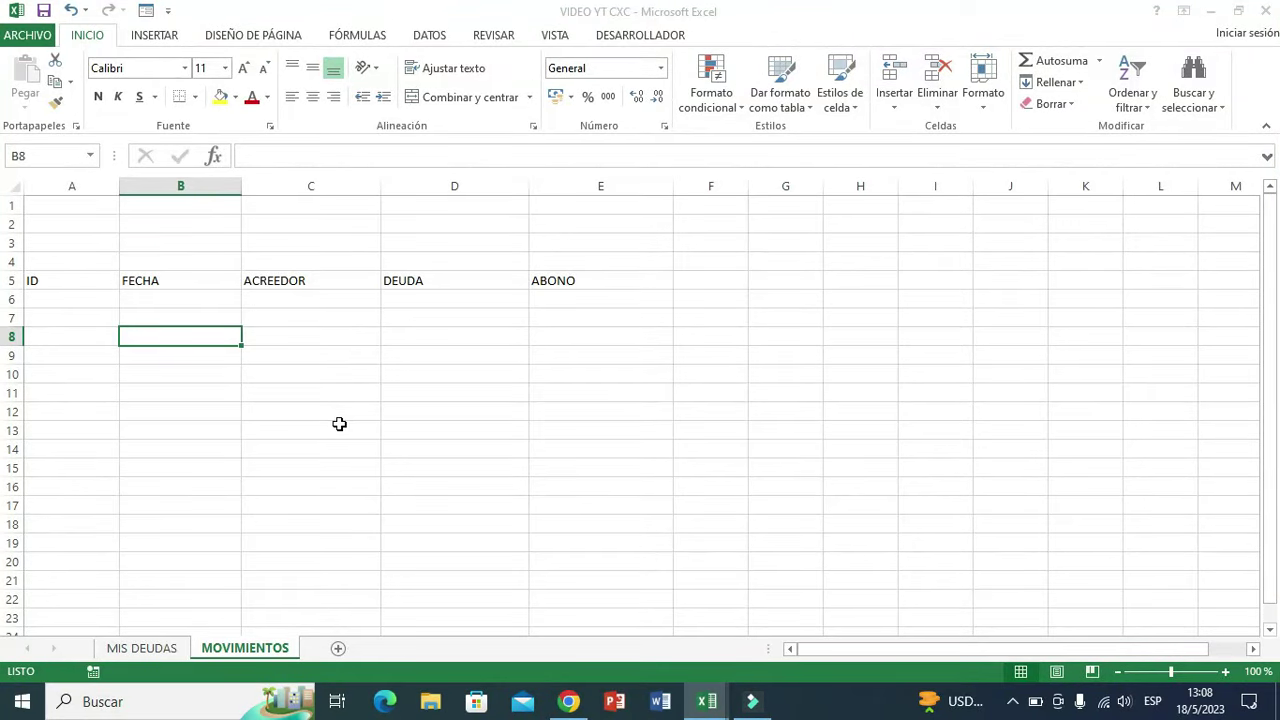
Draw a rounded rectangle from A1 to E4 above the MOVIMIENTOS headers
{"action": "left_click", "coordinate": [166, 42]}
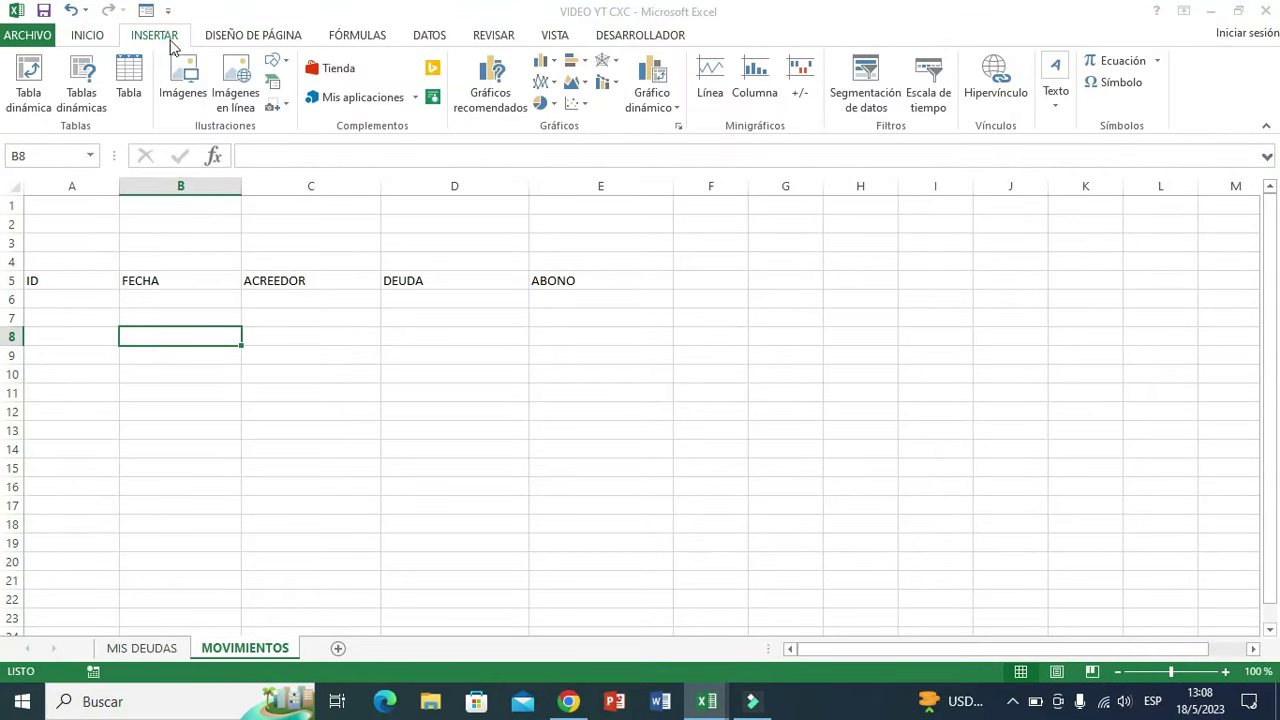
{"action": "left_click", "coordinate": [281, 63]}
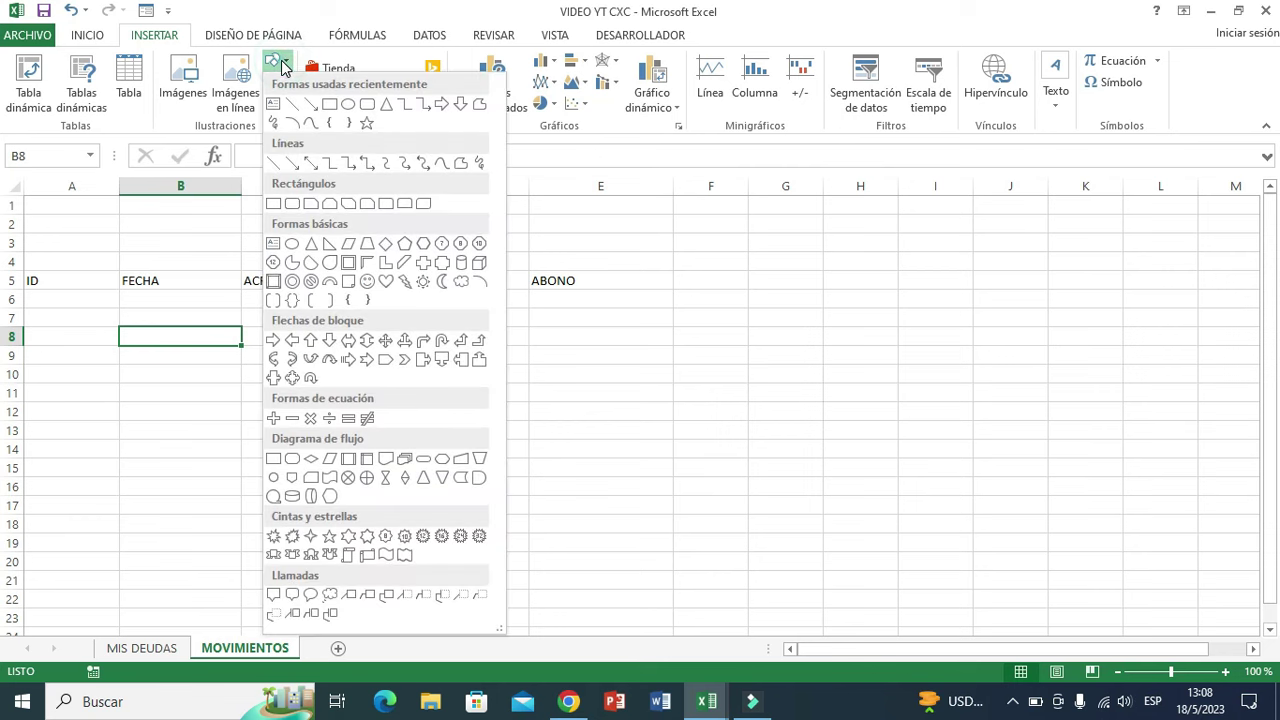
{"action": "left_click", "coordinate": [367, 104]}
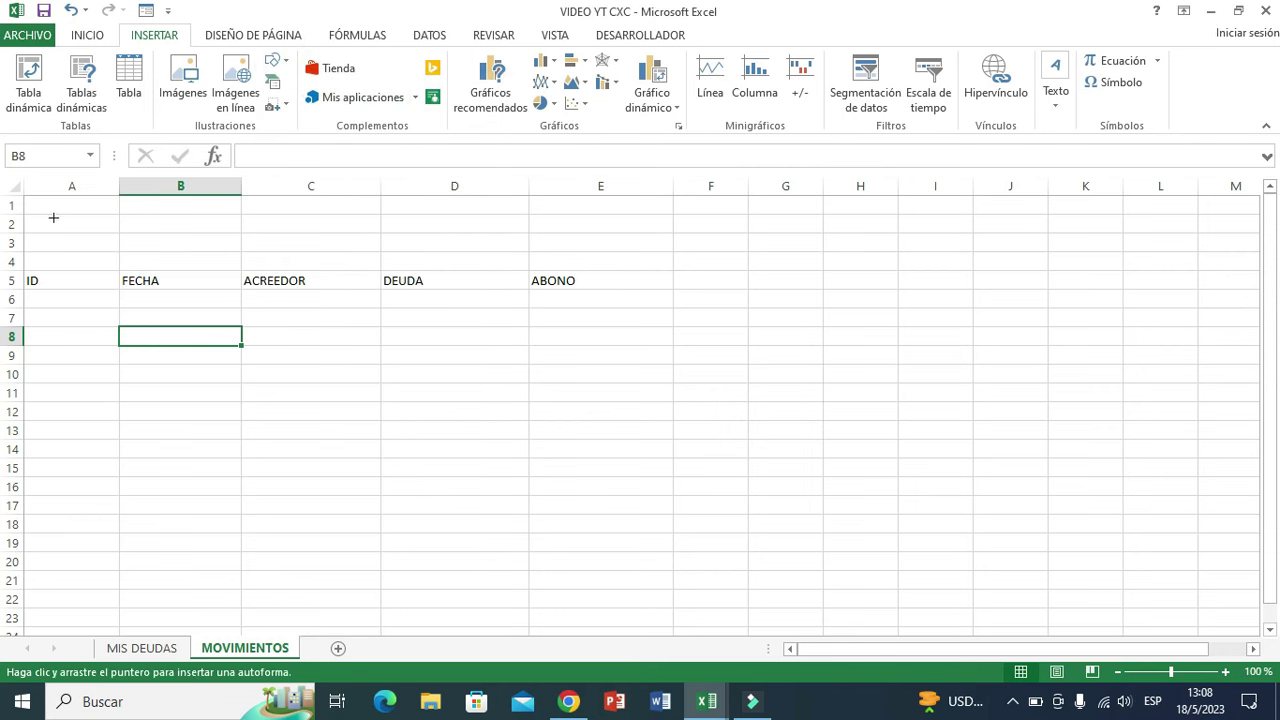
{"action": "left_click_drag", "start_coordinate": [28, 200], "coordinate": [655, 244]}
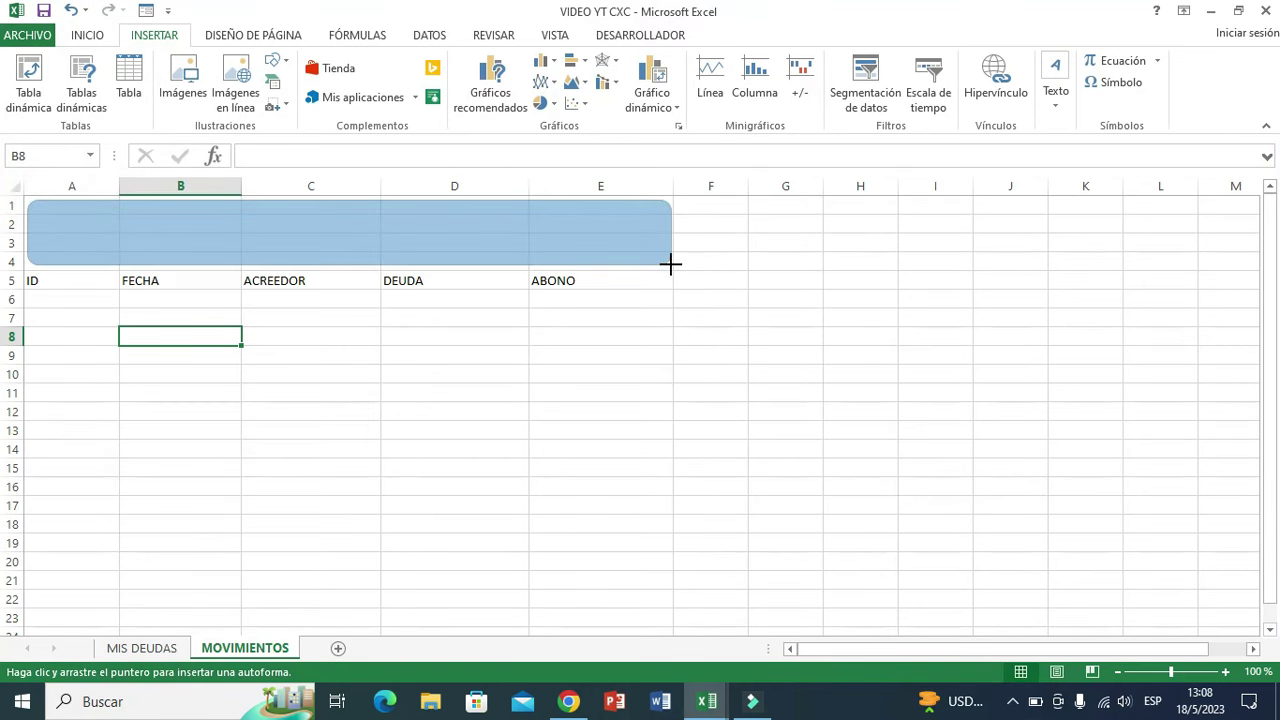
{"action": "left_click_drag", "start_coordinate": [655, 244], "coordinate": [668, 266]}
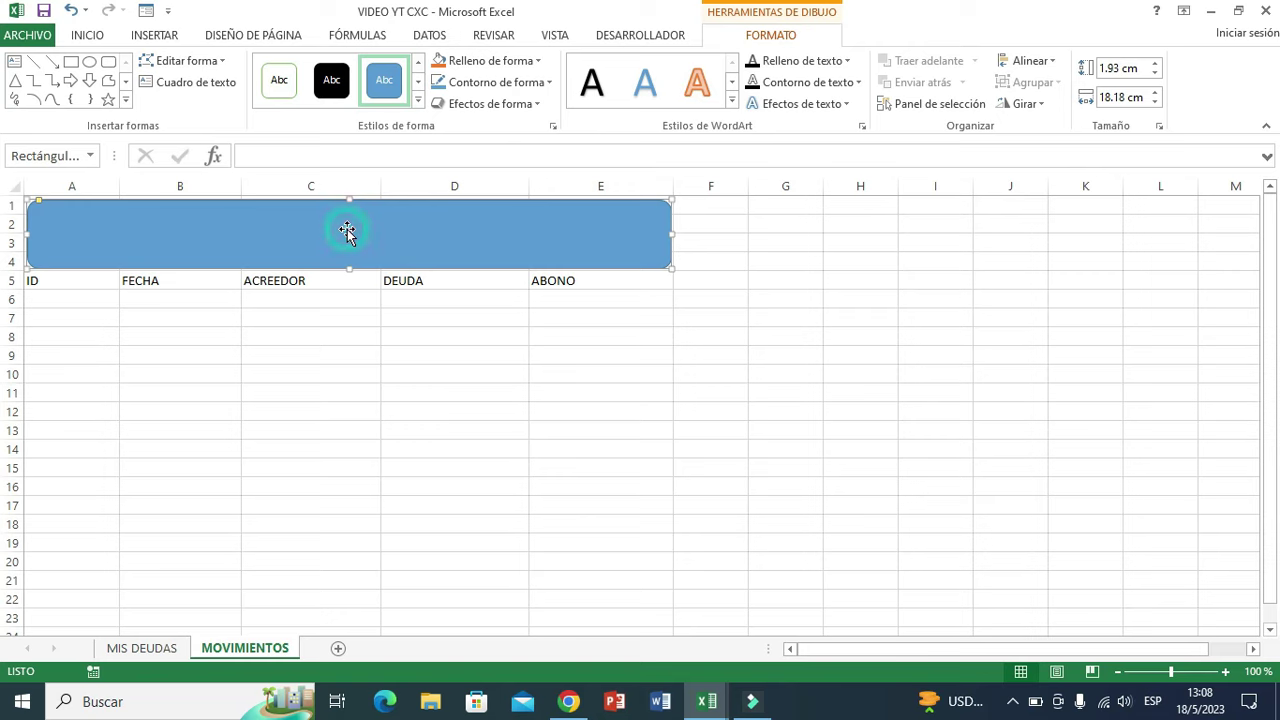
Type MOVIMIENTOS in the banner and make it bold, centred and larger
{"action": "type", "text": "MOVIMIENTOS"}
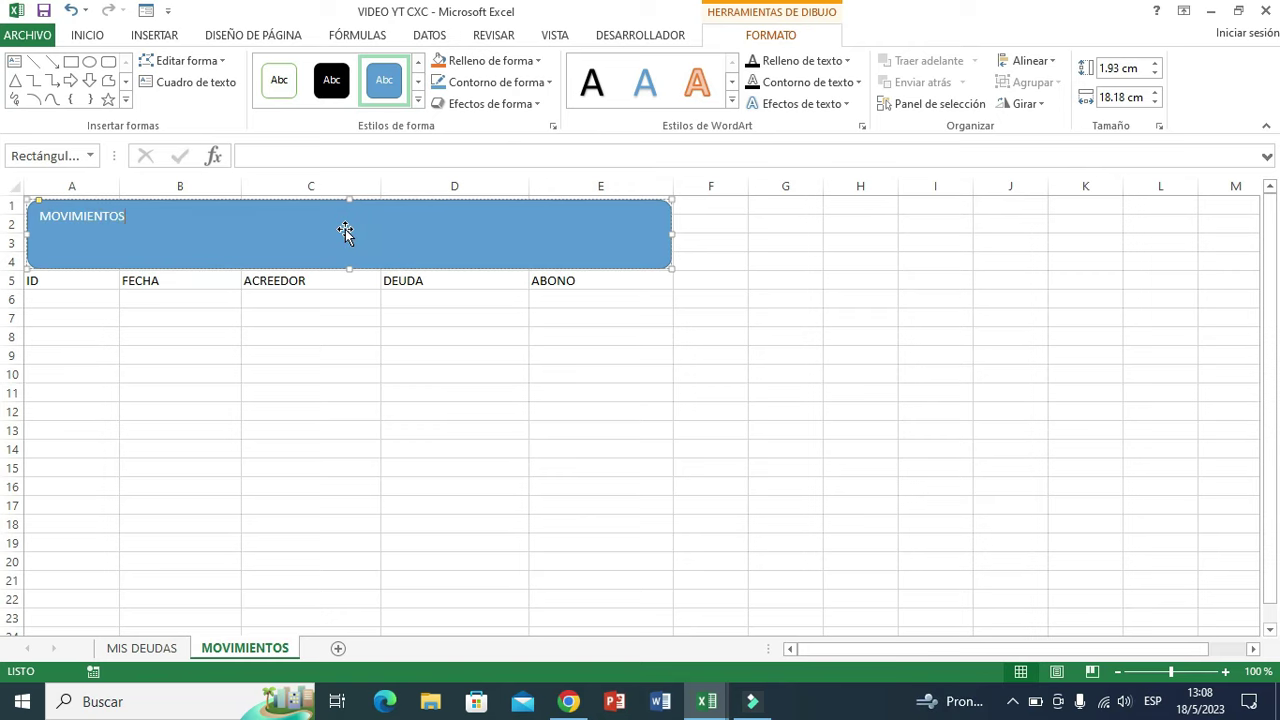
{"action": "double_click", "coordinate": [65, 215]}
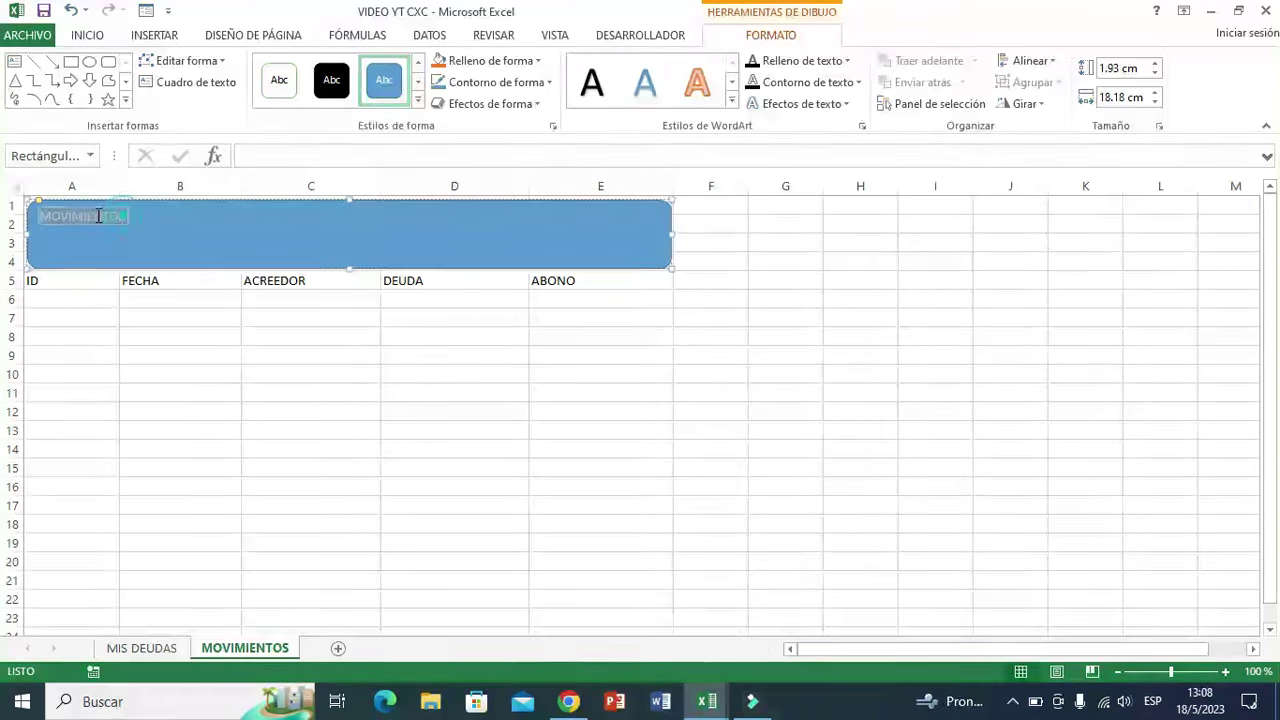
{"action": "left_click", "coordinate": [73, 186]}
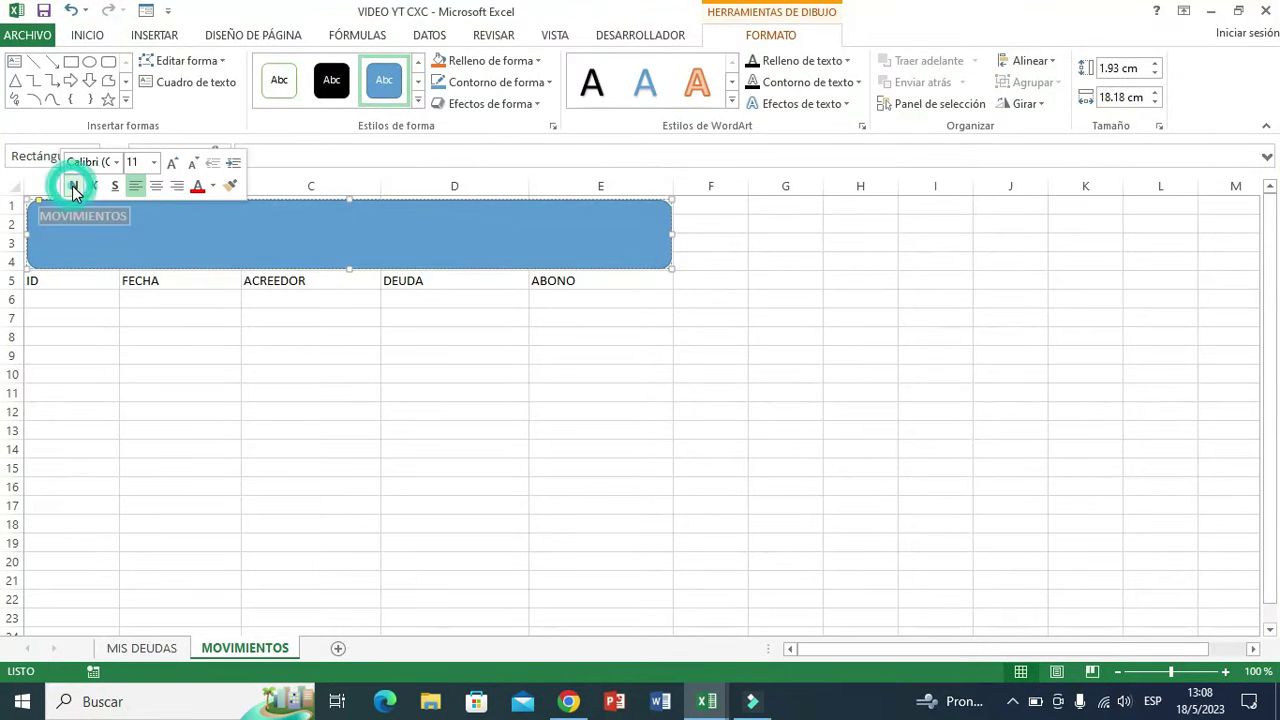
{"action": "left_click", "coordinate": [158, 187]}
{"action": "left_click", "coordinate": [172, 162]}
{"action": "left_click", "coordinate": [172, 162]}
{"action": "left_click", "coordinate": [172, 162]}
{"action": "left_click", "coordinate": [172, 162]}
{"action": "left_click", "coordinate": [172, 162]}
{"action": "left_click", "coordinate": [172, 162]}
{"action": "left_click", "coordinate": [172, 162]}
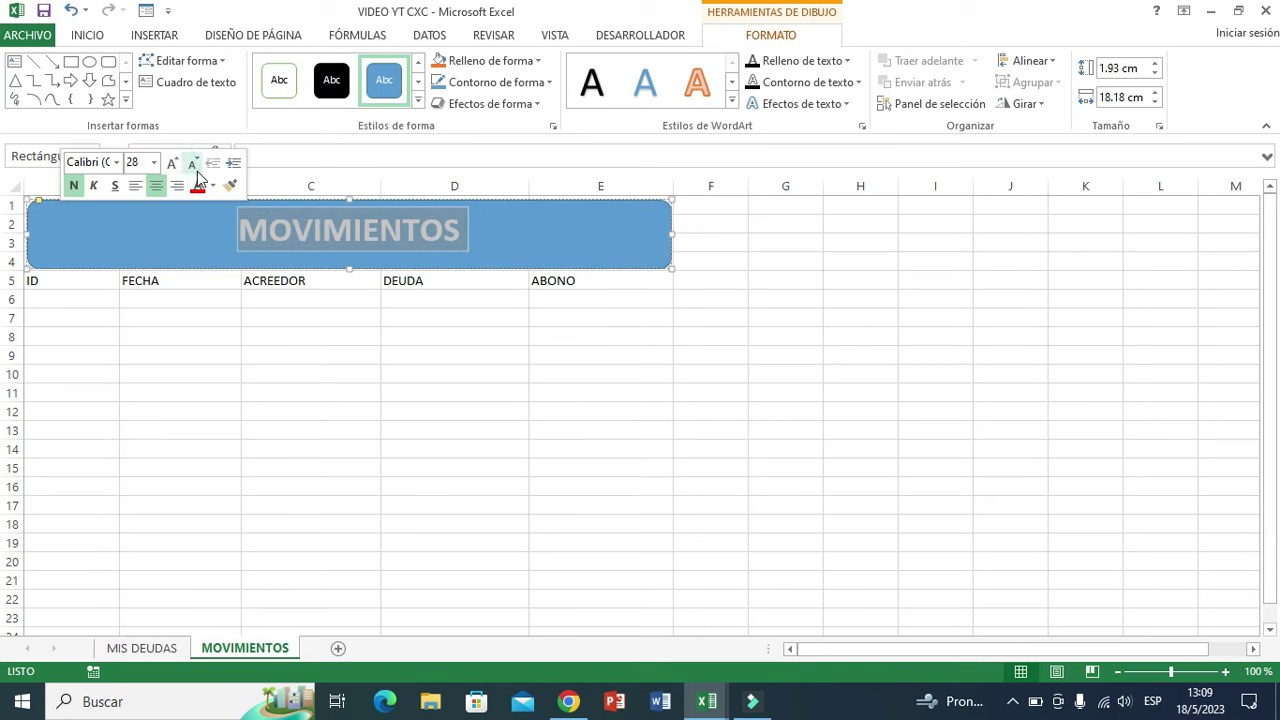
Colour the title black, then go to cell A6 on the MIS DEUDAS sheet
{"action": "left_click", "coordinate": [212, 188]}
{"action": "left_click", "coordinate": [212, 188]}
{"action": "left_click", "coordinate": [212, 188]}
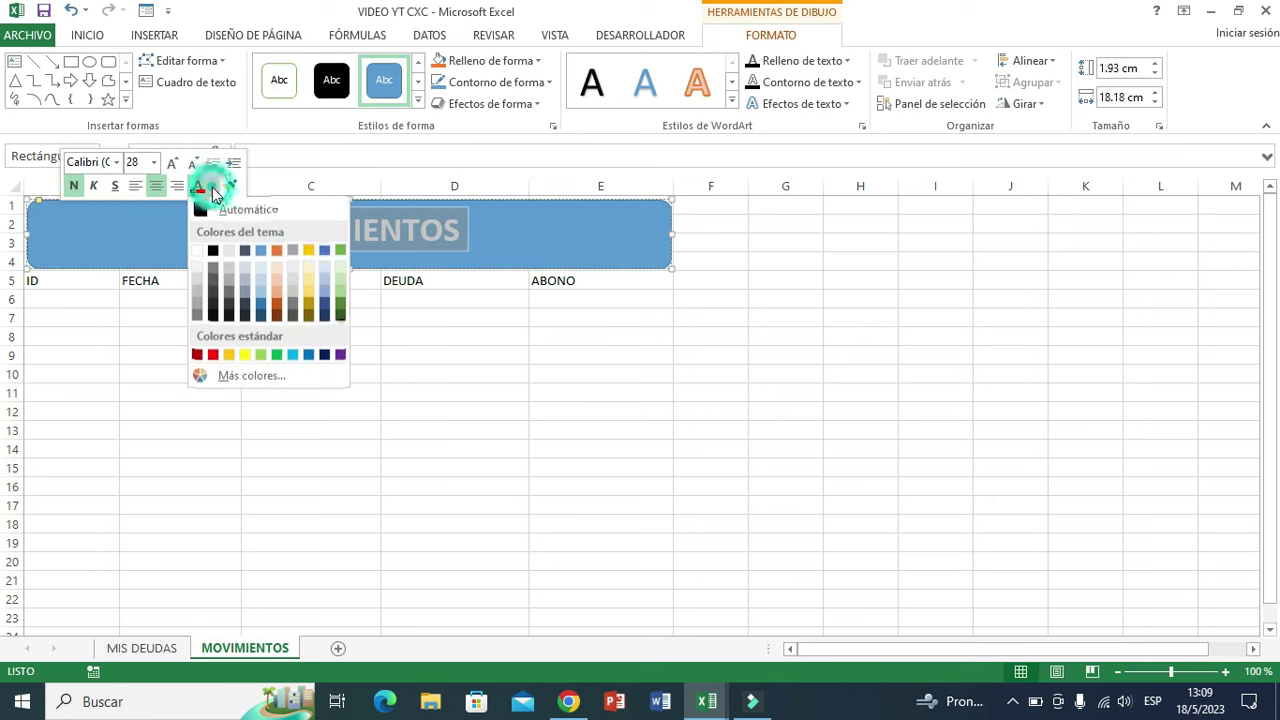
{"action": "left_click", "coordinate": [212, 251]}
{"action": "left_click", "coordinate": [341, 405]}
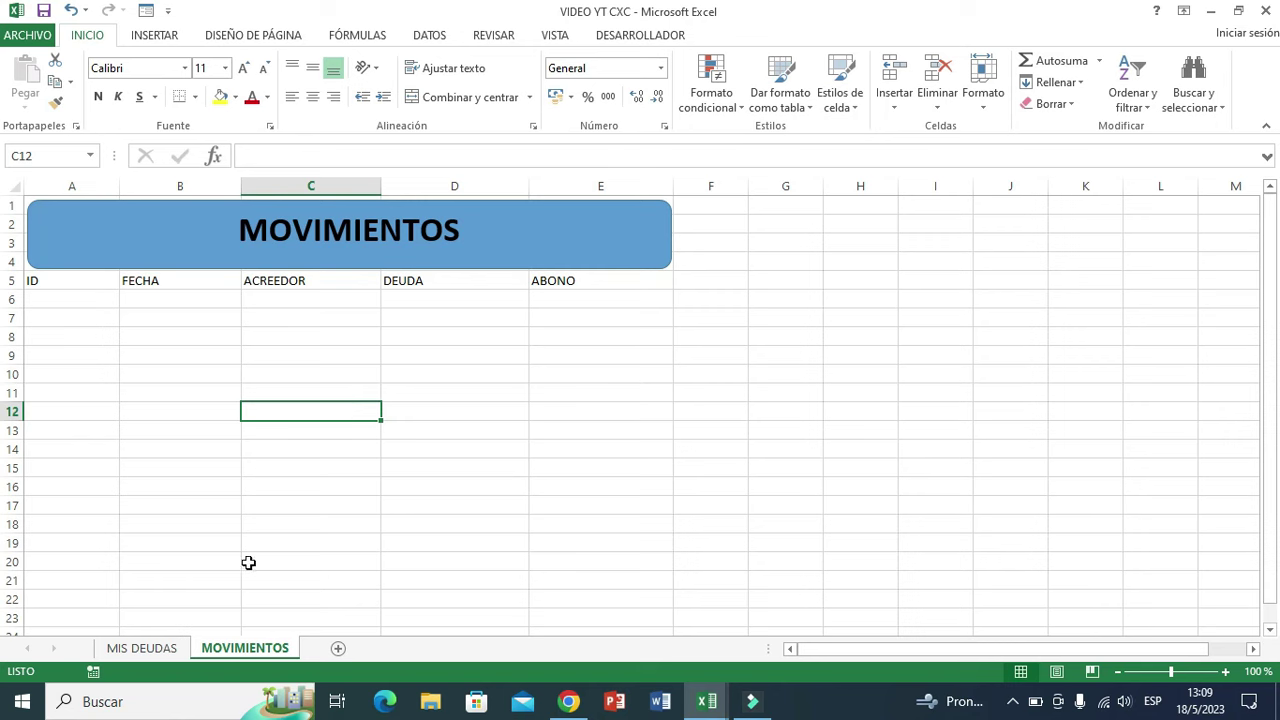
{"action": "left_click", "coordinate": [141, 648]}
{"action": "left_click", "coordinate": [65, 301]}
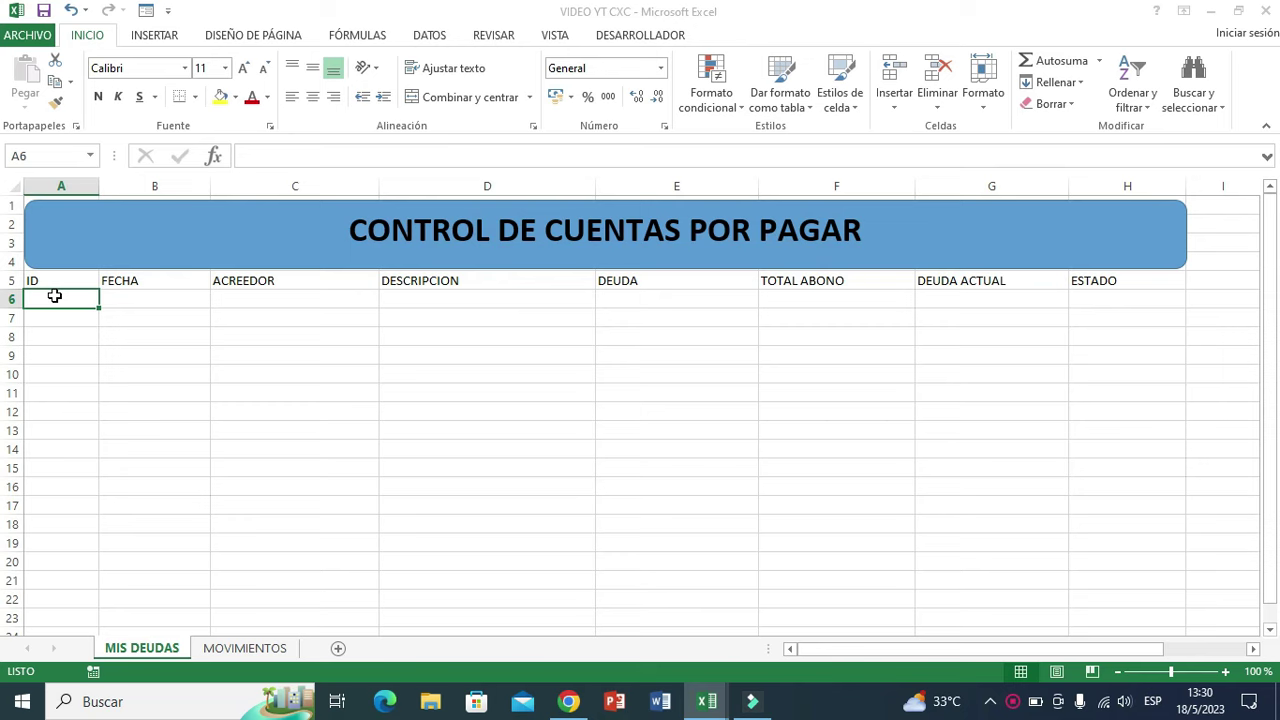
Enter ID 1, date 1/1/2023 and the creditor's name in row 6
{"action": "type", "text": "1"}
{"action": "key", "text": "Tab"}
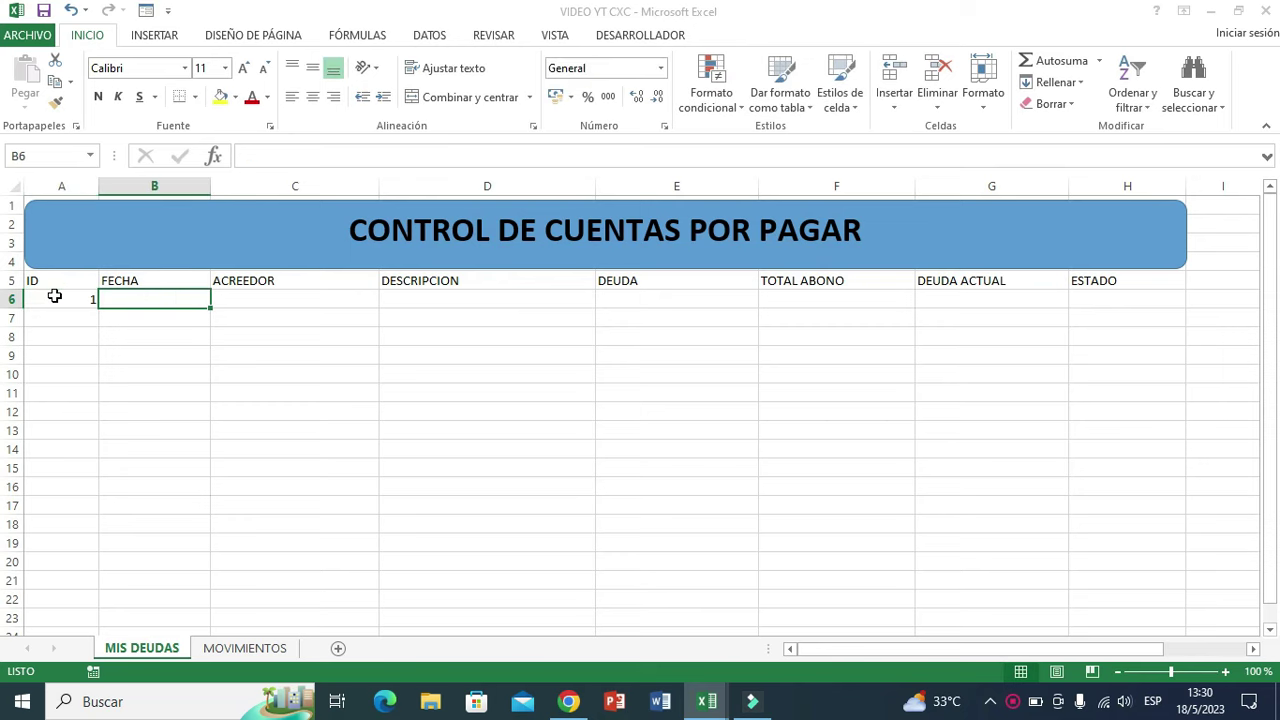
{"action": "type", "text": "1-01-2023"}
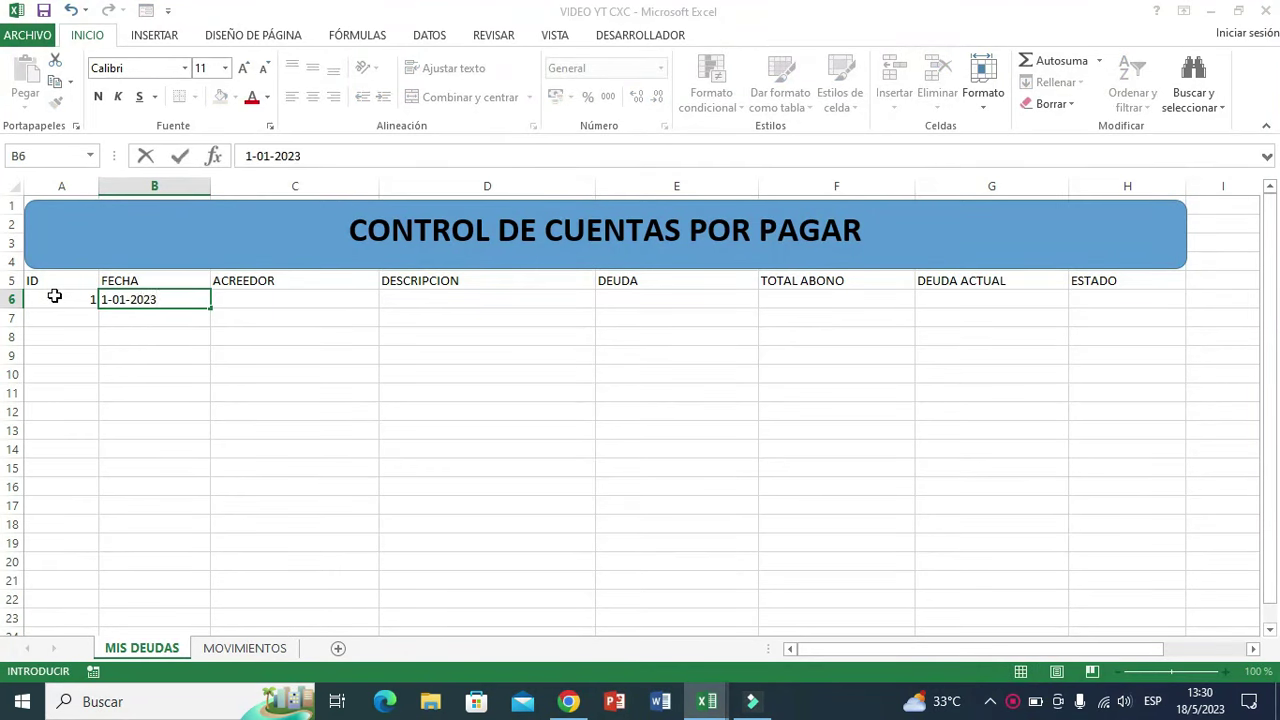
{"action": "key", "text": "Tab"}
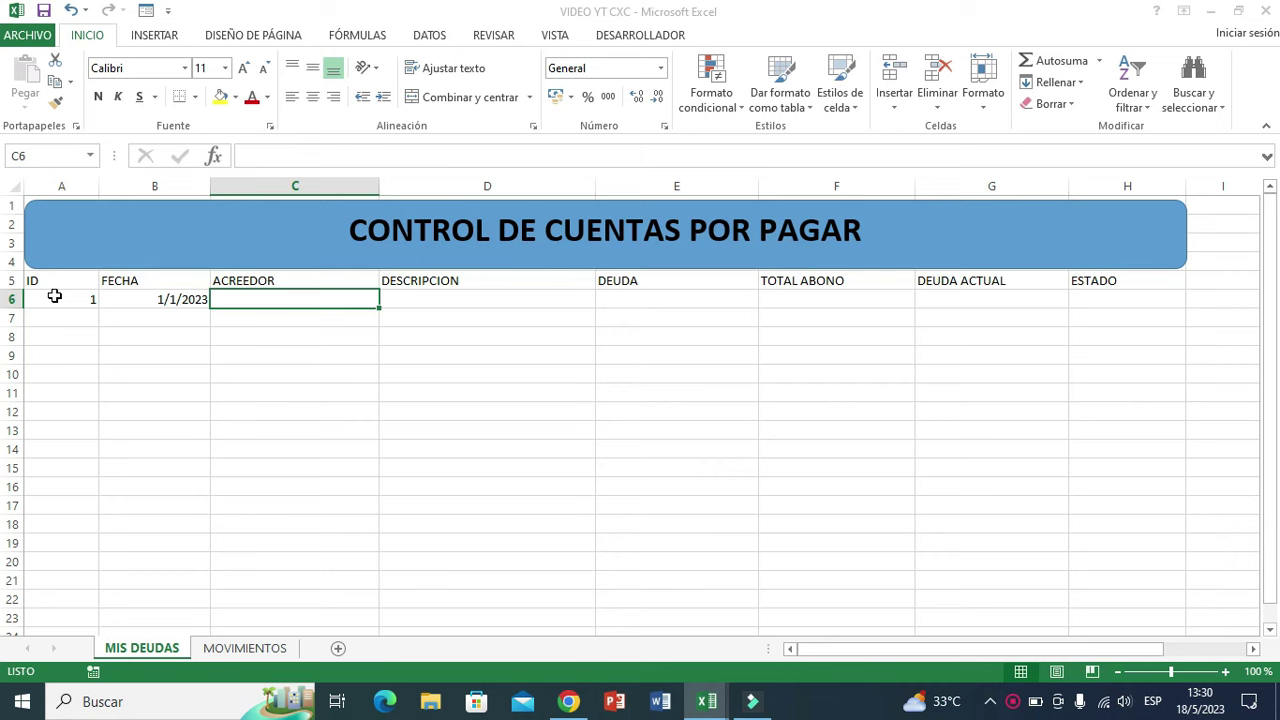
{"action": "type", "text": "JUAN PEREZ"}
{"action": "key", "text": "Tab"}
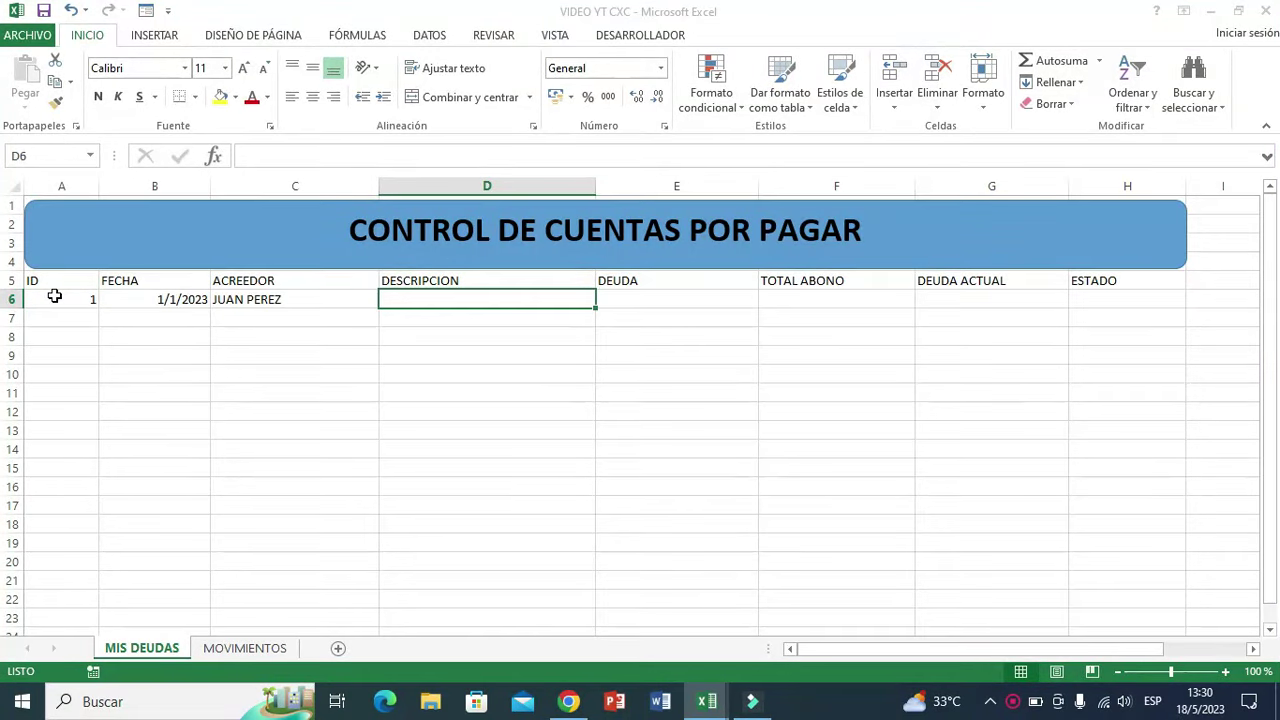
Add the description ME PRESTO 200 USD SIN INTERESES, then enter ID 2 in A7
{"action": "type", "text": "ME PRESTO"}
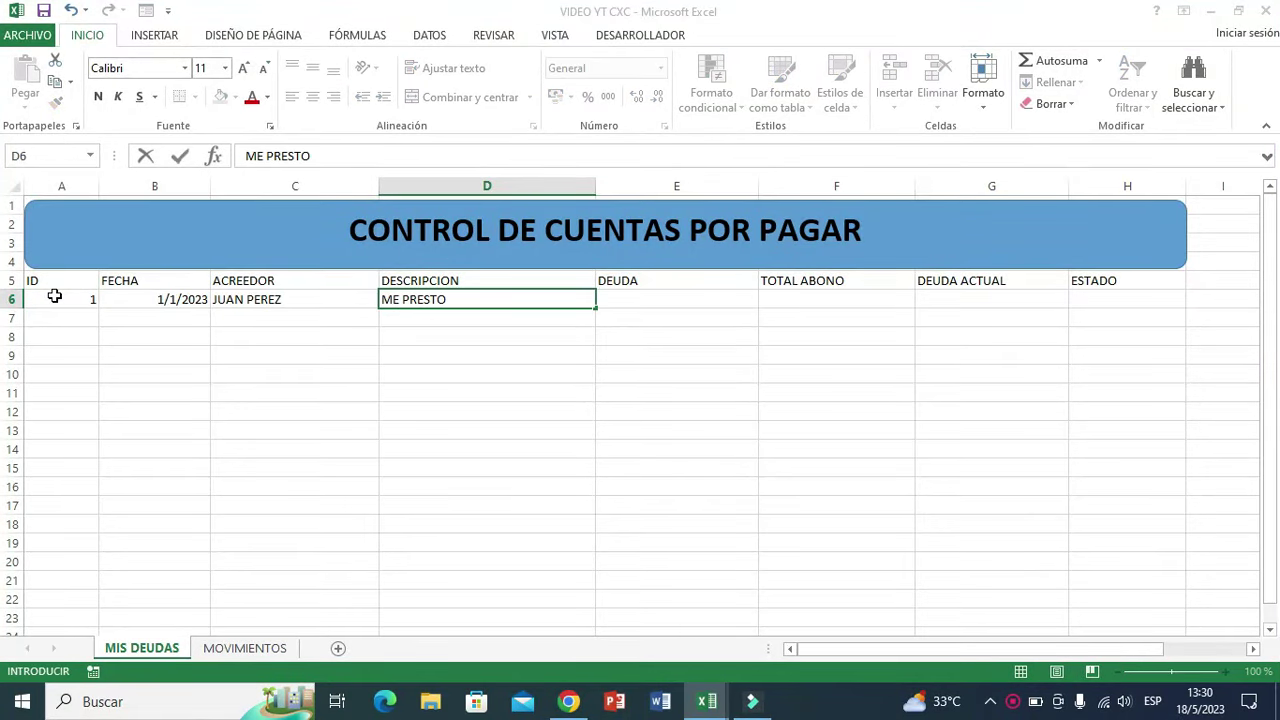
{"action": "type", "text": " 200 USD S"}
{"action": "type", "text": "IN INTERESES"}
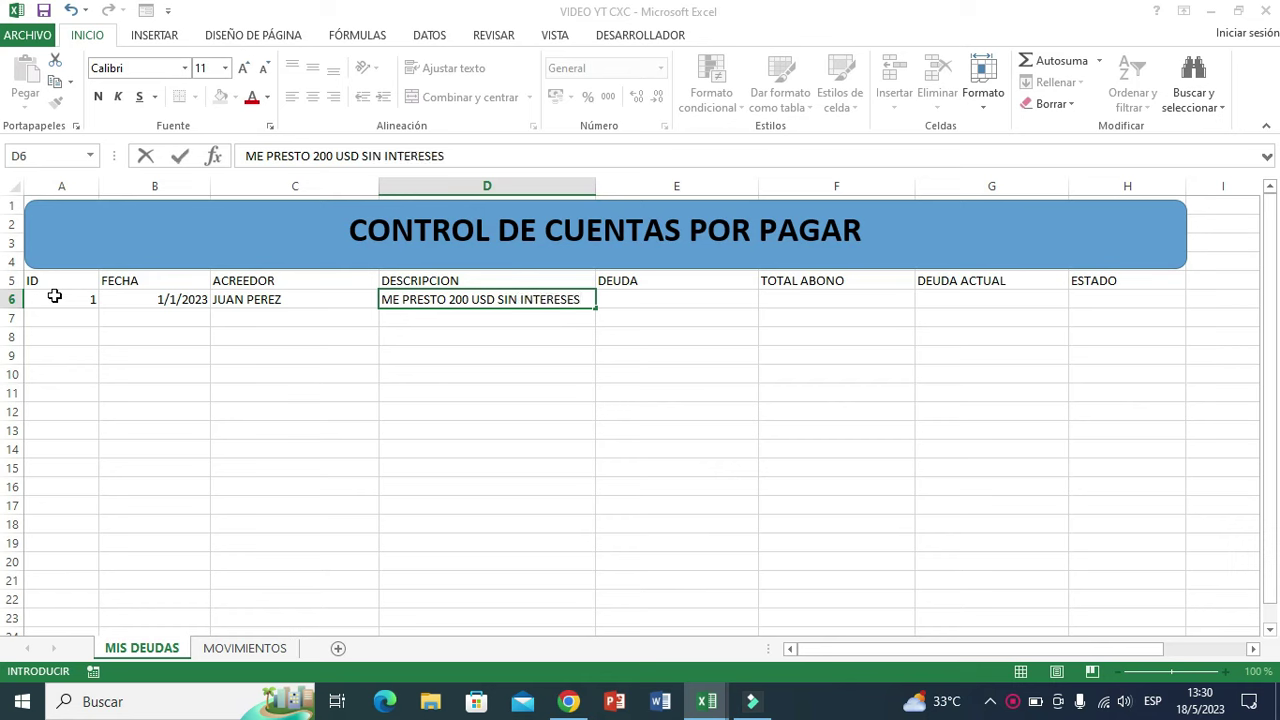
{"action": "key", "text": "Tab"}
{"action": "key", "text": "Tab"}
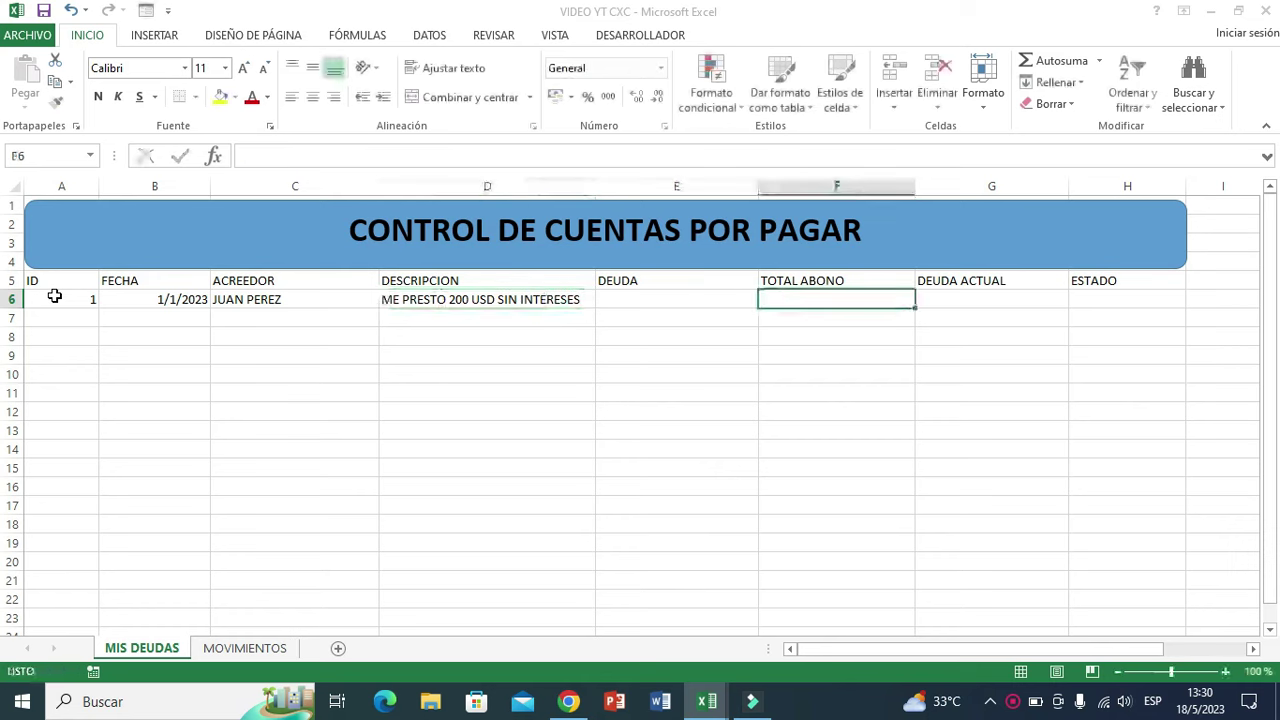
{"action": "key", "text": "Tab"}
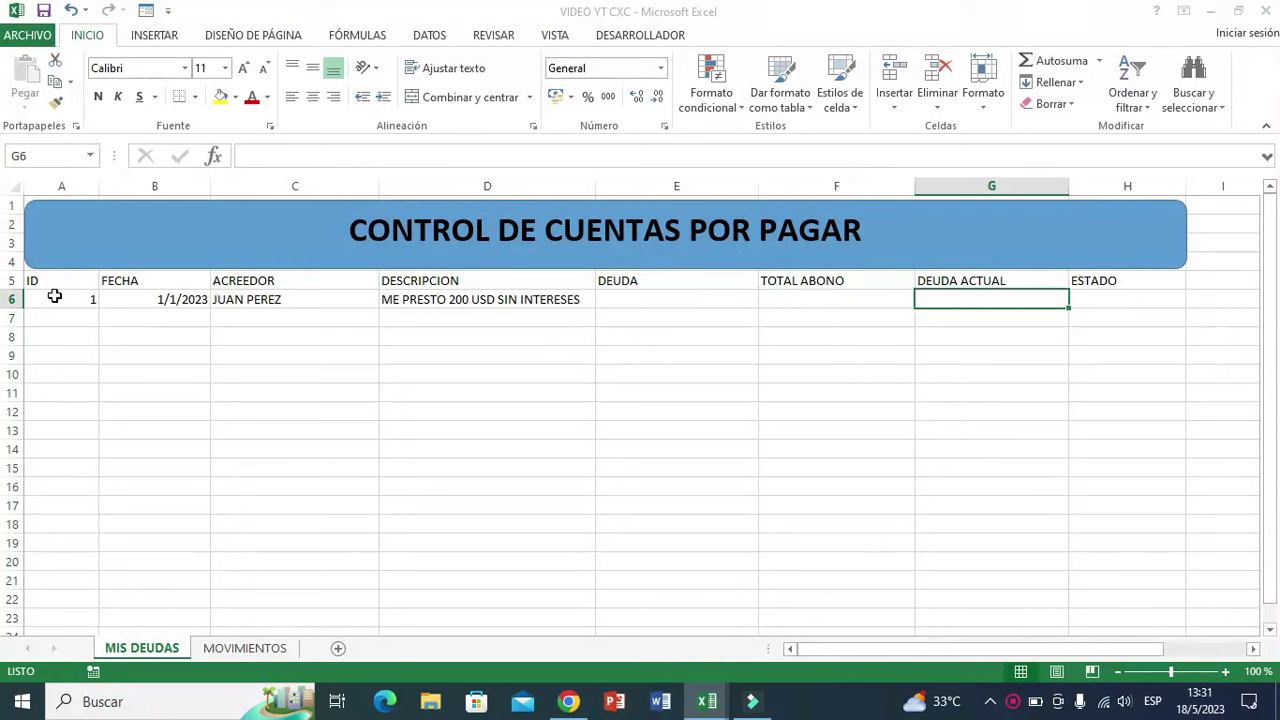
{"action": "key", "text": "Tab"}
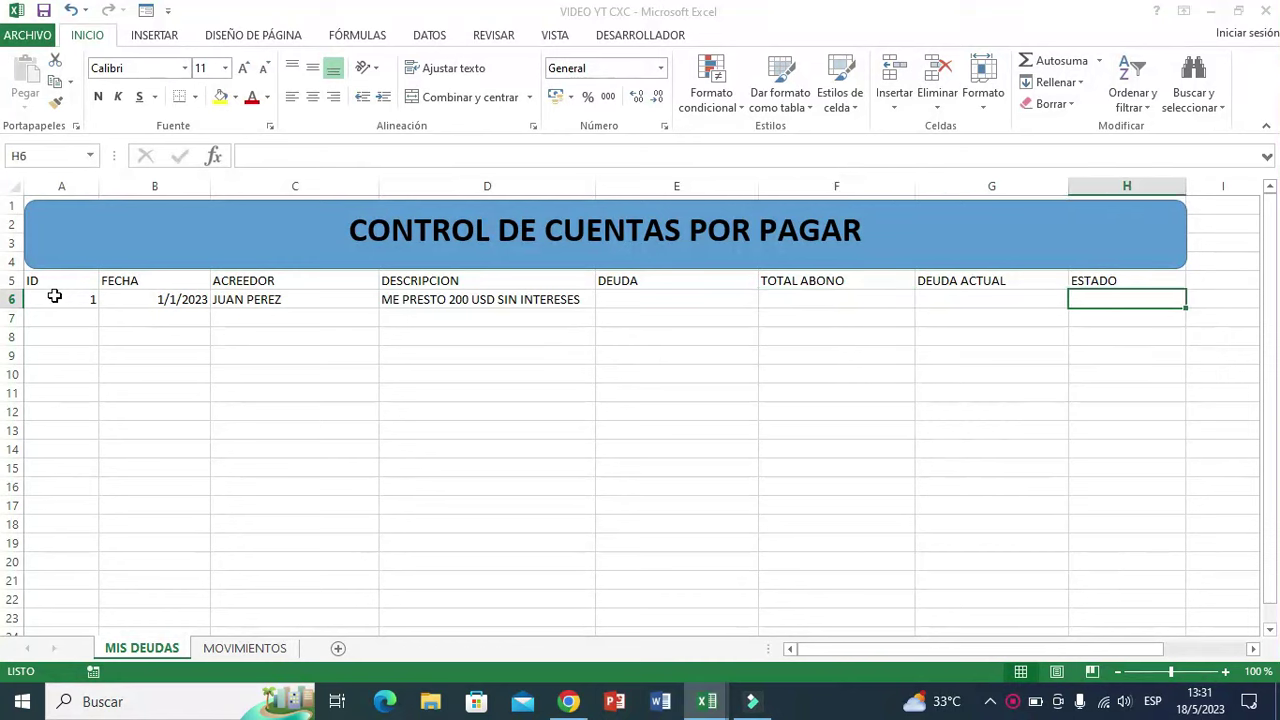
{"action": "key", "text": "Left"}
{"action": "key", "text": "Left"}
{"action": "key", "text": "Left"}
{"action": "key", "text": "Left"}
{"action": "key", "text": "Left"}
{"action": "key", "text": "Left"}
{"action": "key", "text": "Left"}
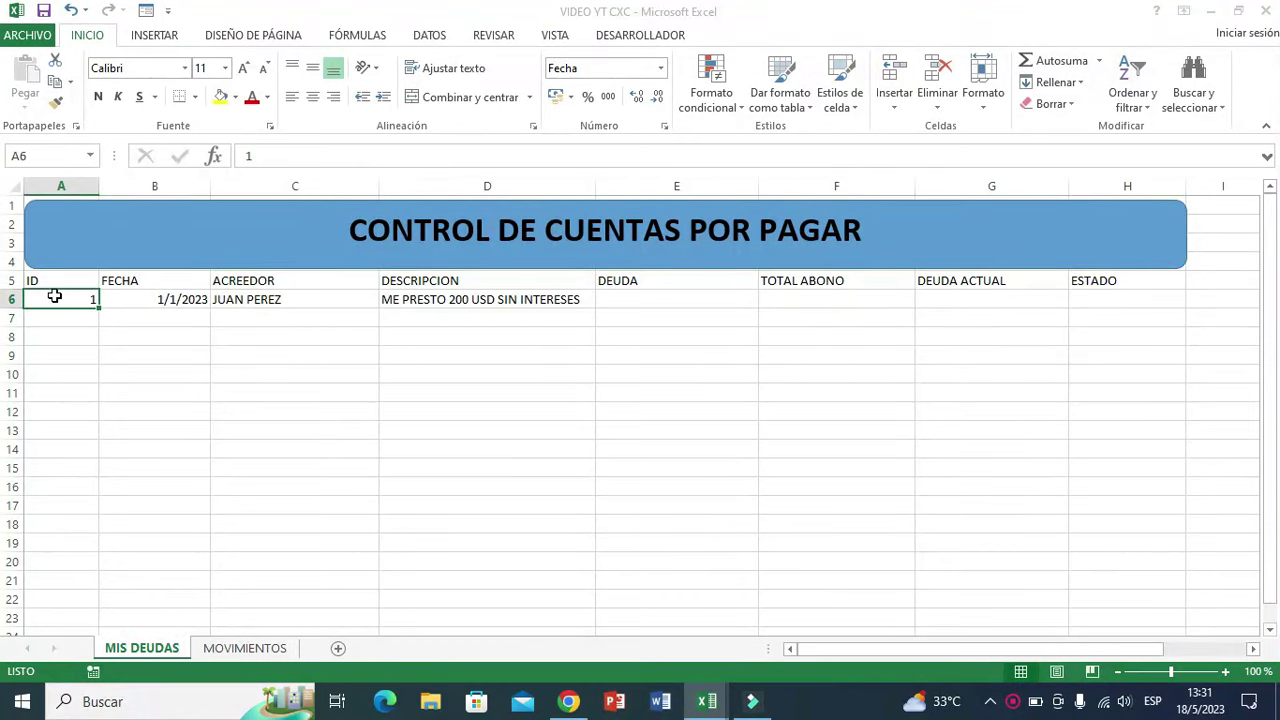
{"action": "key", "text": "Down"}
{"action": "type", "text": "2"}
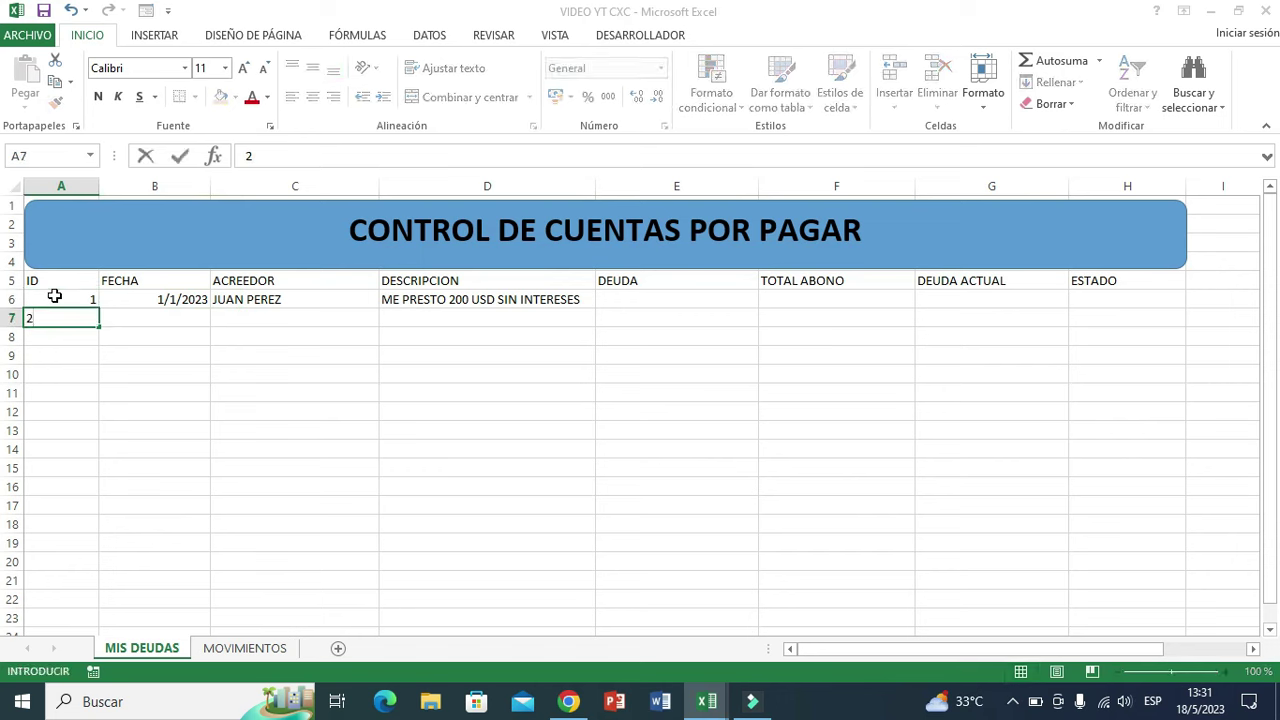
{"action": "key", "text": "Tab"}
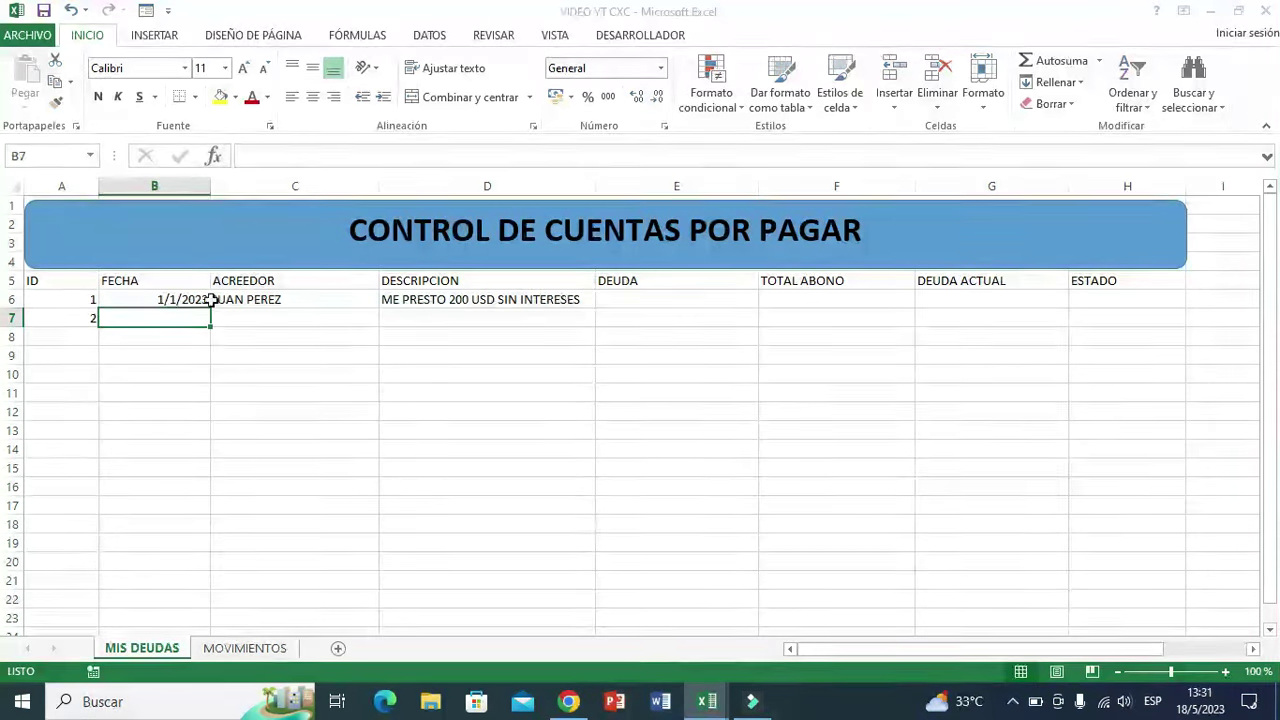
Fill the date down from B6 so B7 reads 2/1/2023
{"action": "left_click", "coordinate": [179, 301]}
{"action": "left_click_drag", "start_coordinate": [209, 308], "coordinate": [209, 323]}
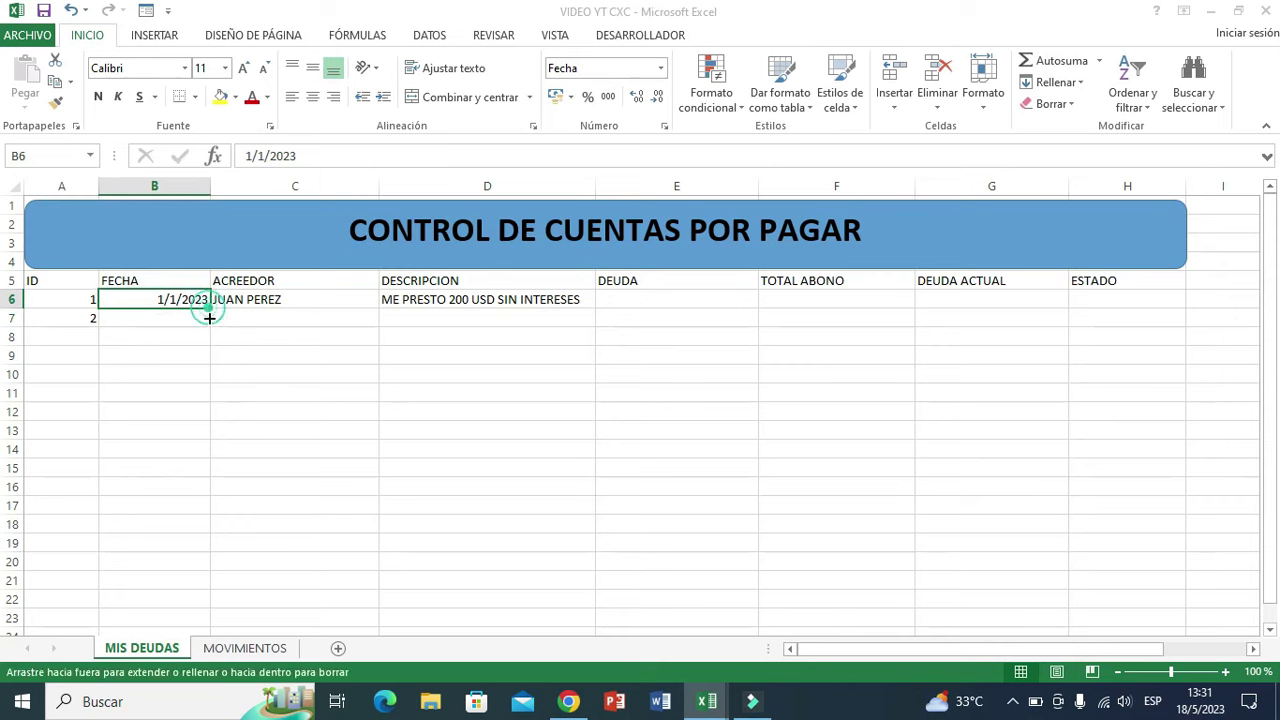
{"action": "left_click", "coordinate": [214, 320]}
{"action": "left_click", "coordinate": [170, 320]}
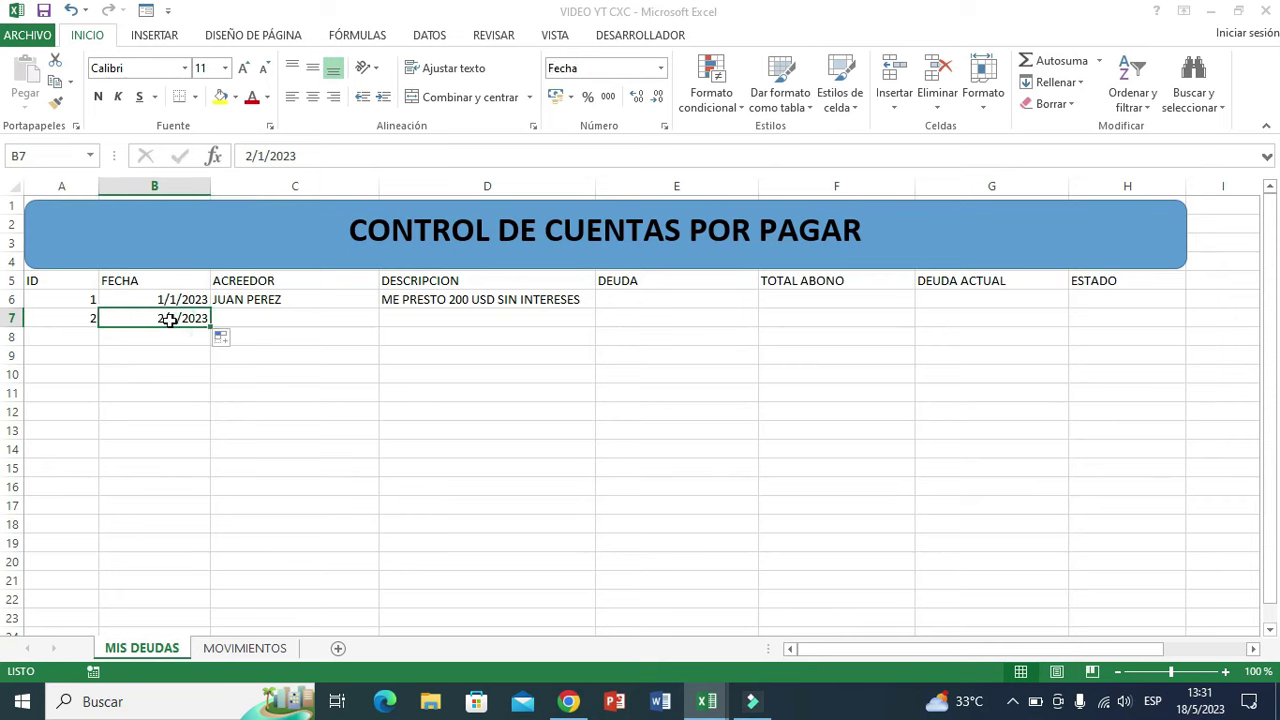
Enter creditor TIENDA LA PAZ and description INSUMOS DE ASEO in row 7
{"action": "left_click", "coordinate": [243, 314]}
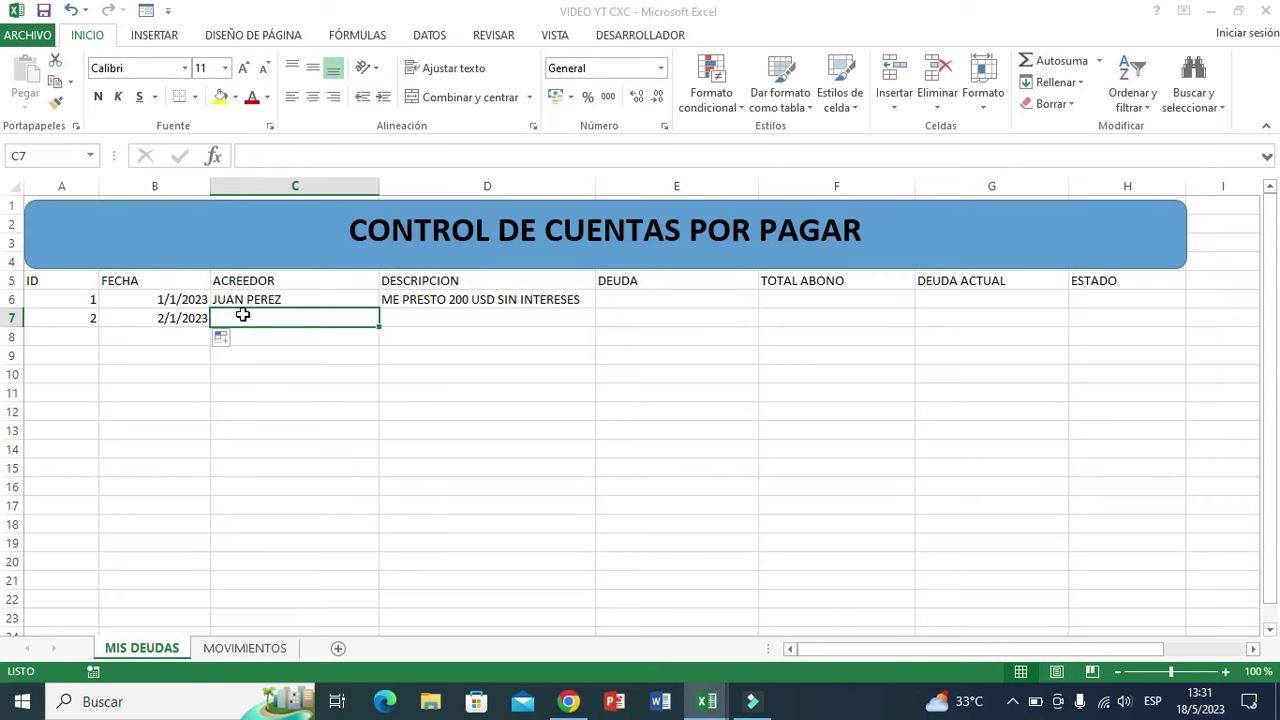
{"action": "type", "text": "TIENDA LA PAZ"}
{"action": "key", "text": "Tab"}
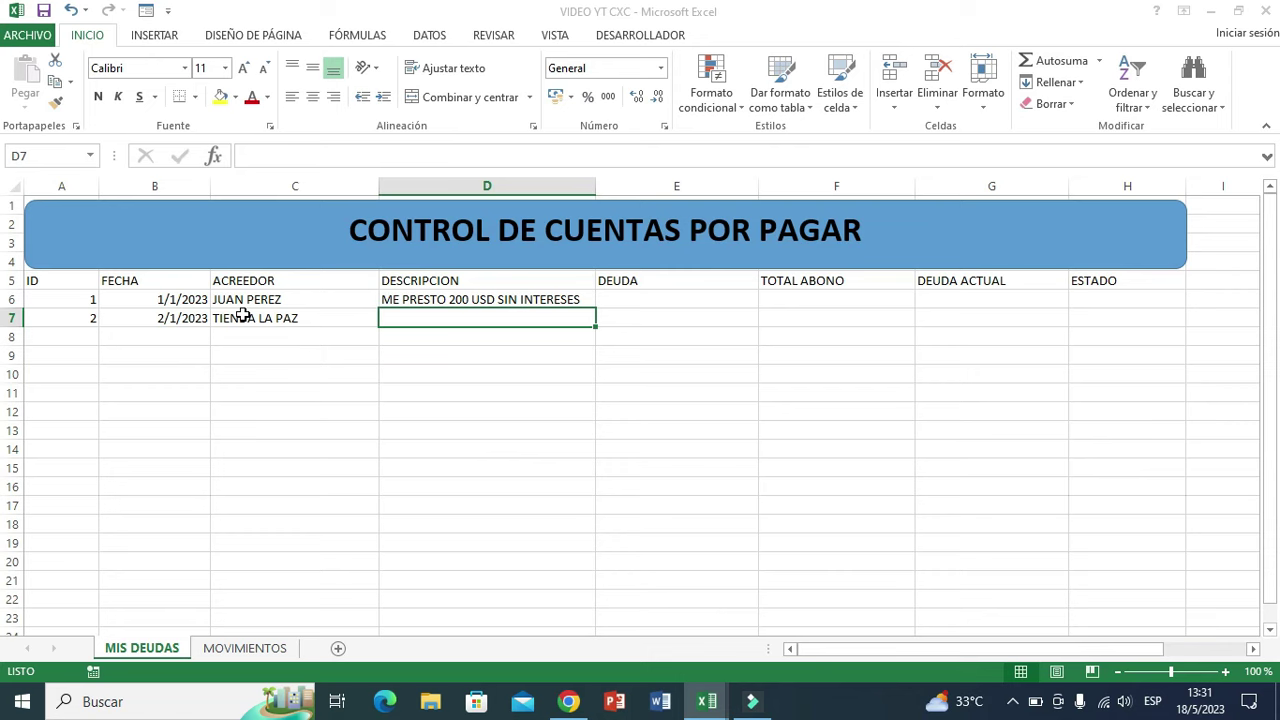
{"action": "type", "text": "INSUMOS DE A"}
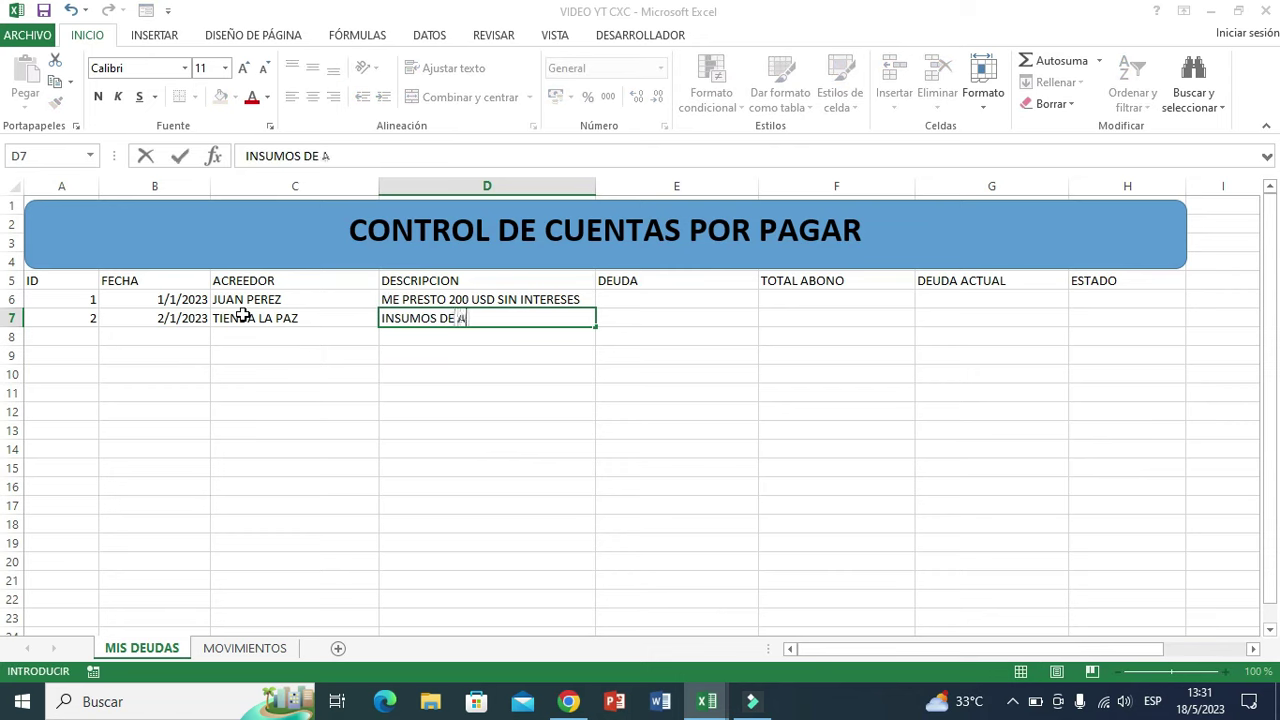
{"action": "type", "text": "SEO"}
{"action": "left_click", "coordinate": [674, 356]}
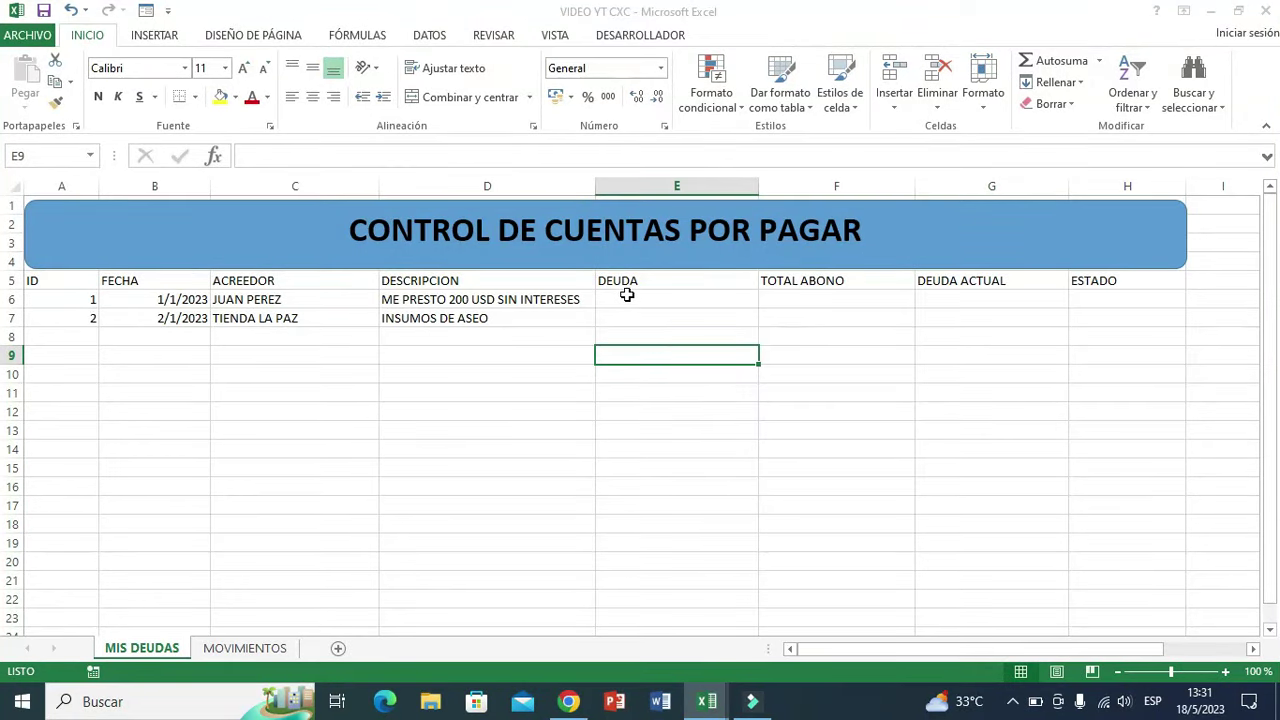
Enter a test amount of 100 in E6
{"action": "left_click_drag", "start_coordinate": [663, 296], "coordinate": [1102, 317]}
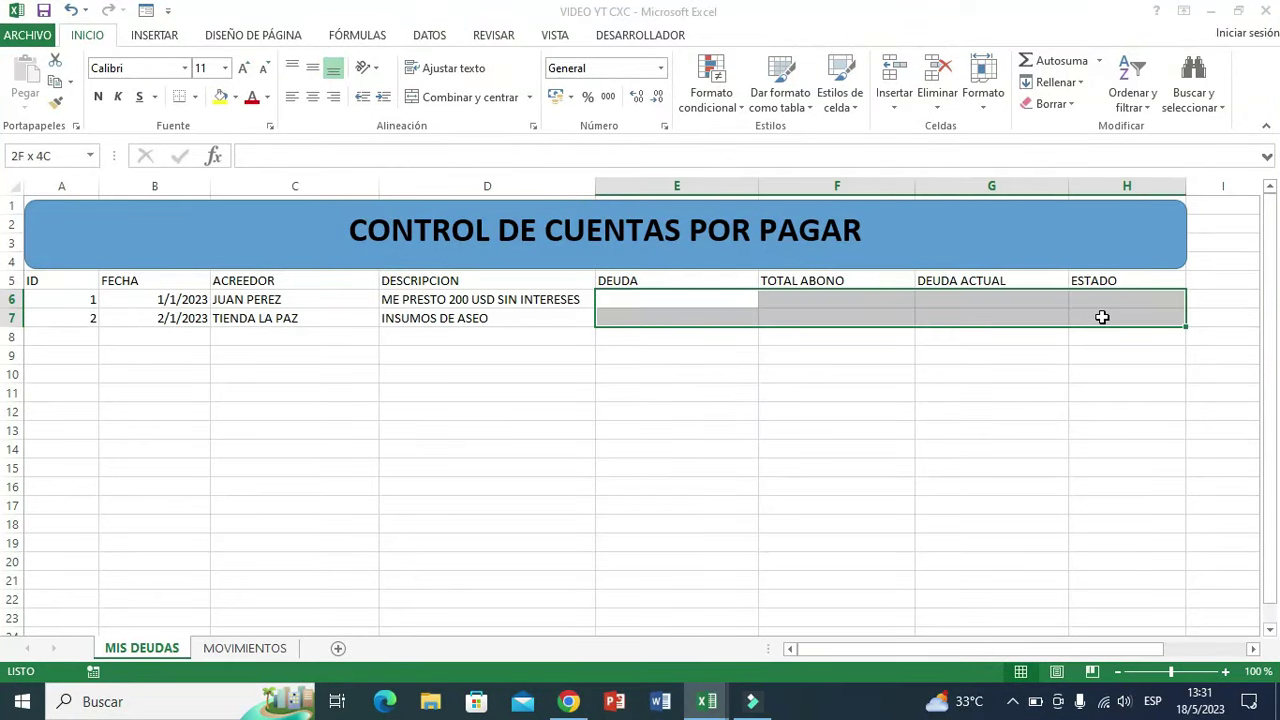
{"action": "left_click", "coordinate": [689, 301]}
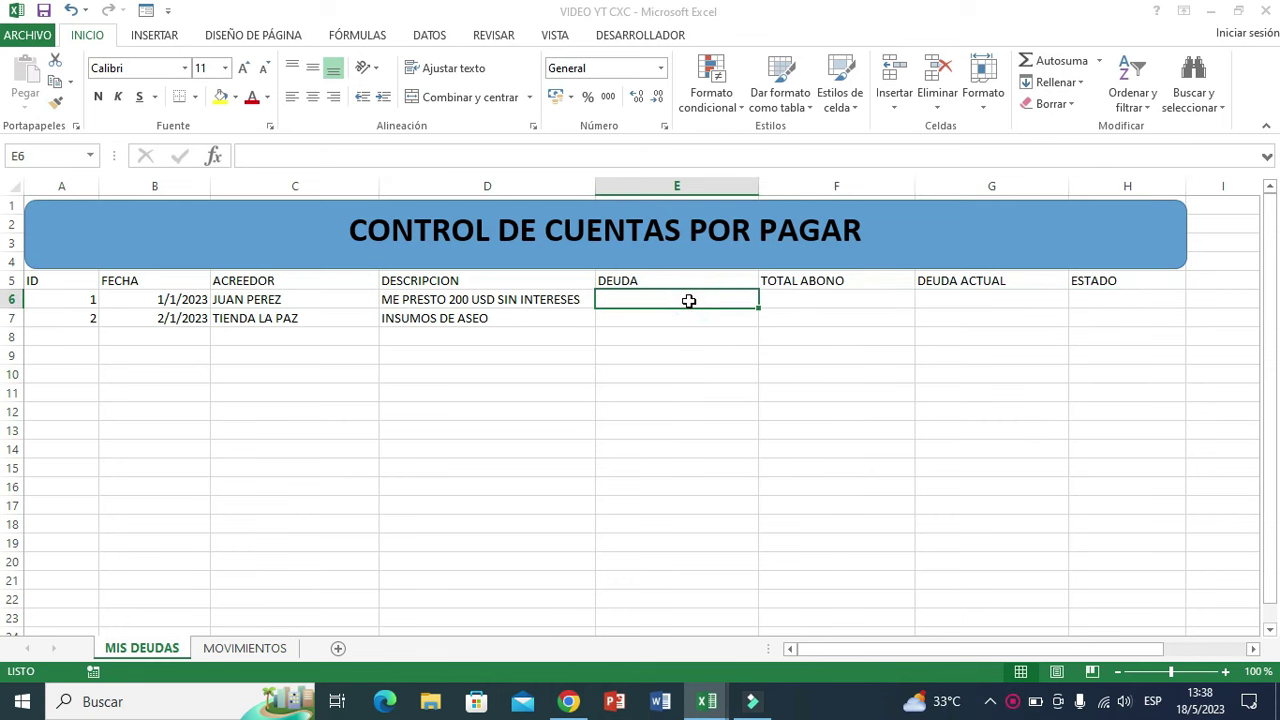
{"action": "left_click_drag", "start_coordinate": [689, 301], "coordinate": [946, 310]}
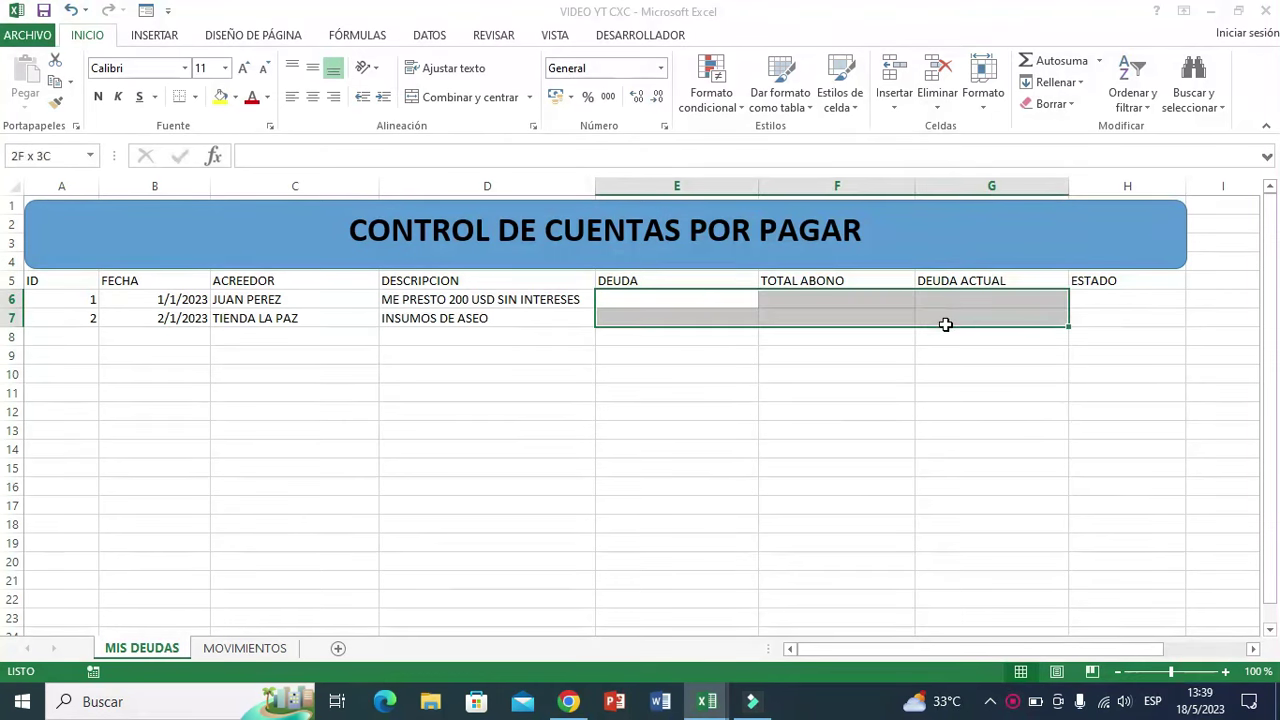
{"action": "left_click", "coordinate": [683, 428]}
{"action": "left_click", "coordinate": [647, 299]}
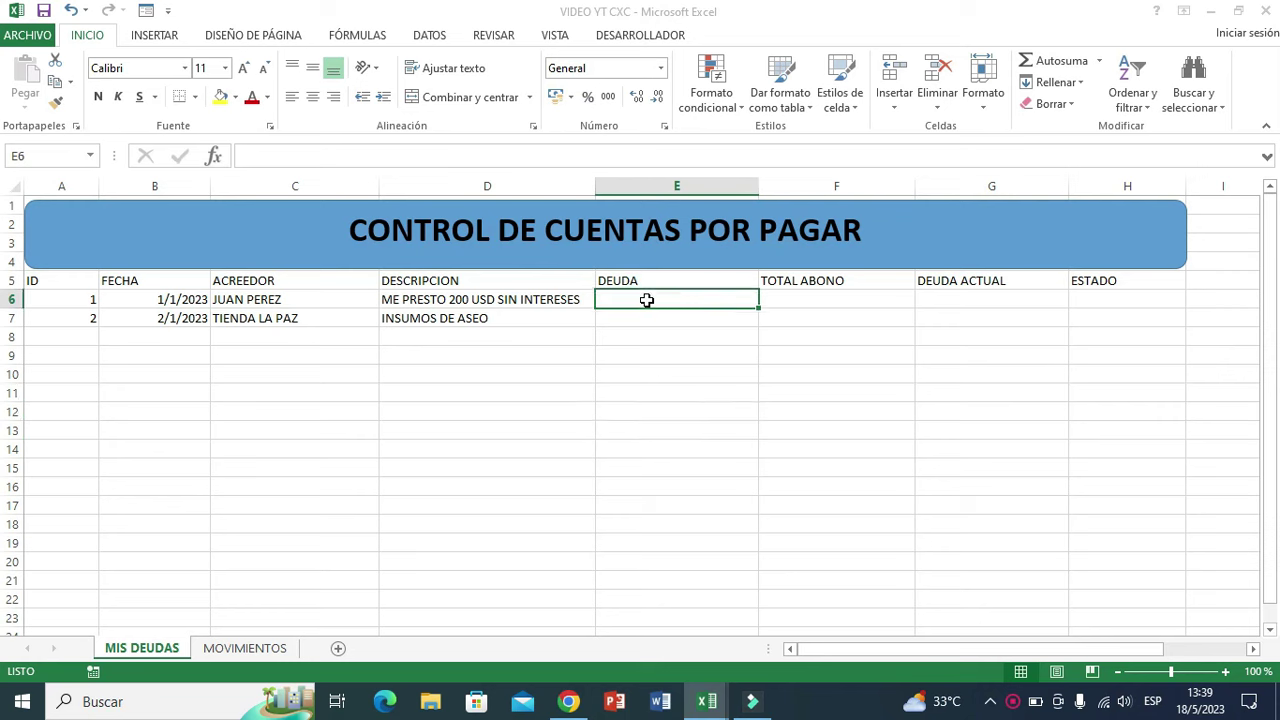
{"action": "type", "text": "100"}
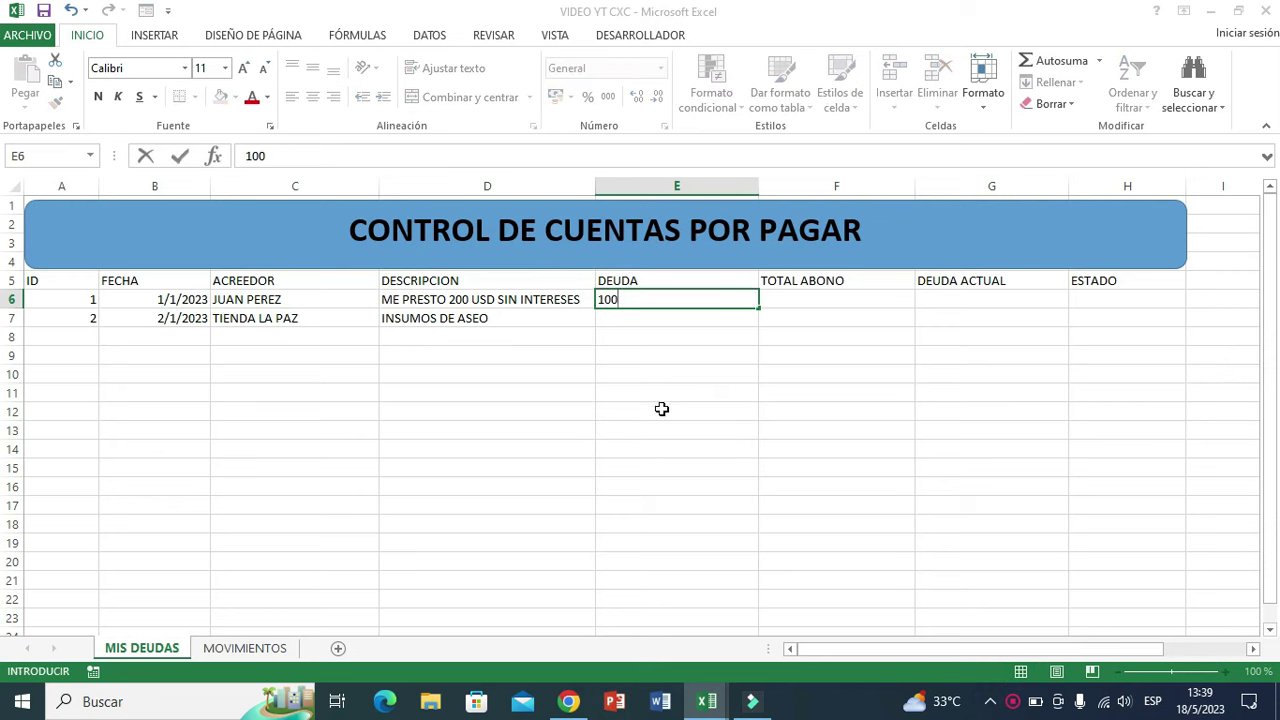
{"action": "left_click", "coordinate": [662, 410]}
Format E6:G7 as US-dollar accounting with two decimals, then clear the test 100 from E6
{"action": "mouse_move", "coordinate": [647, 300]}
{"action": "left_mouse_down"}
{"action": "mouse_move", "coordinate": [860, 290]}
{"action": "mouse_move", "coordinate": [965, 316]}
{"action": "left_mouse_up"}
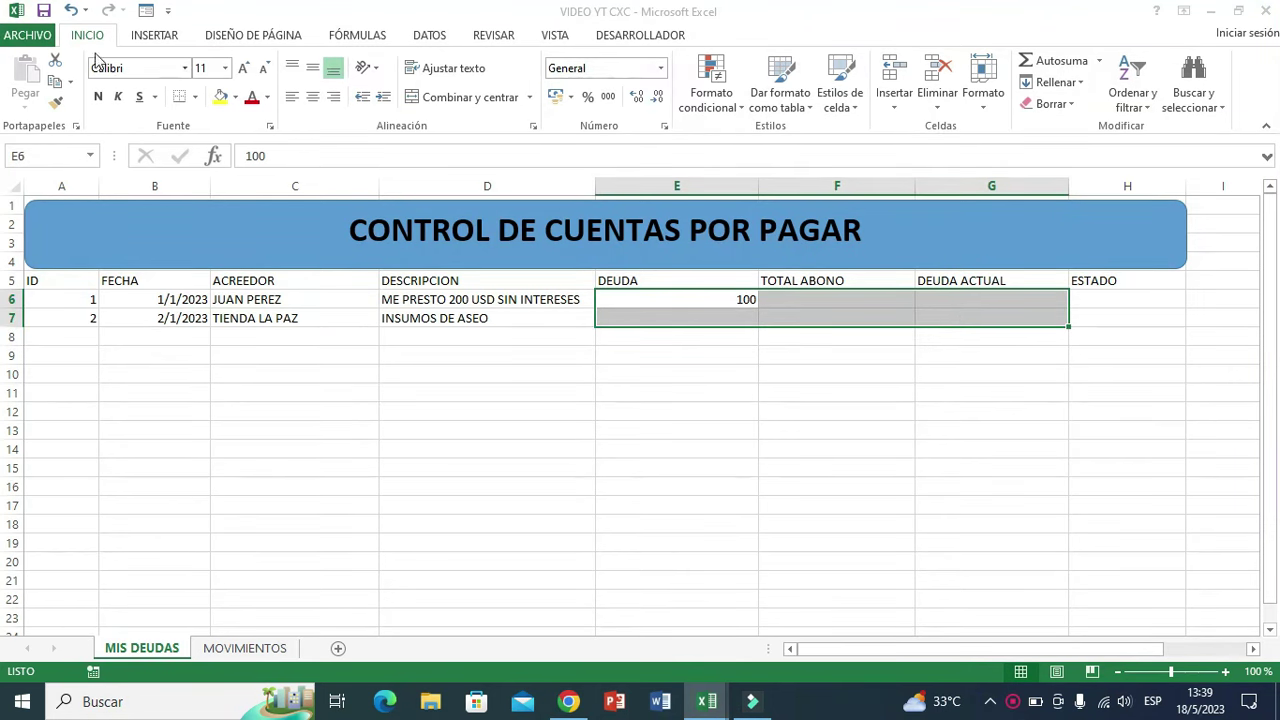
{"action": "left_click", "coordinate": [572, 97]}
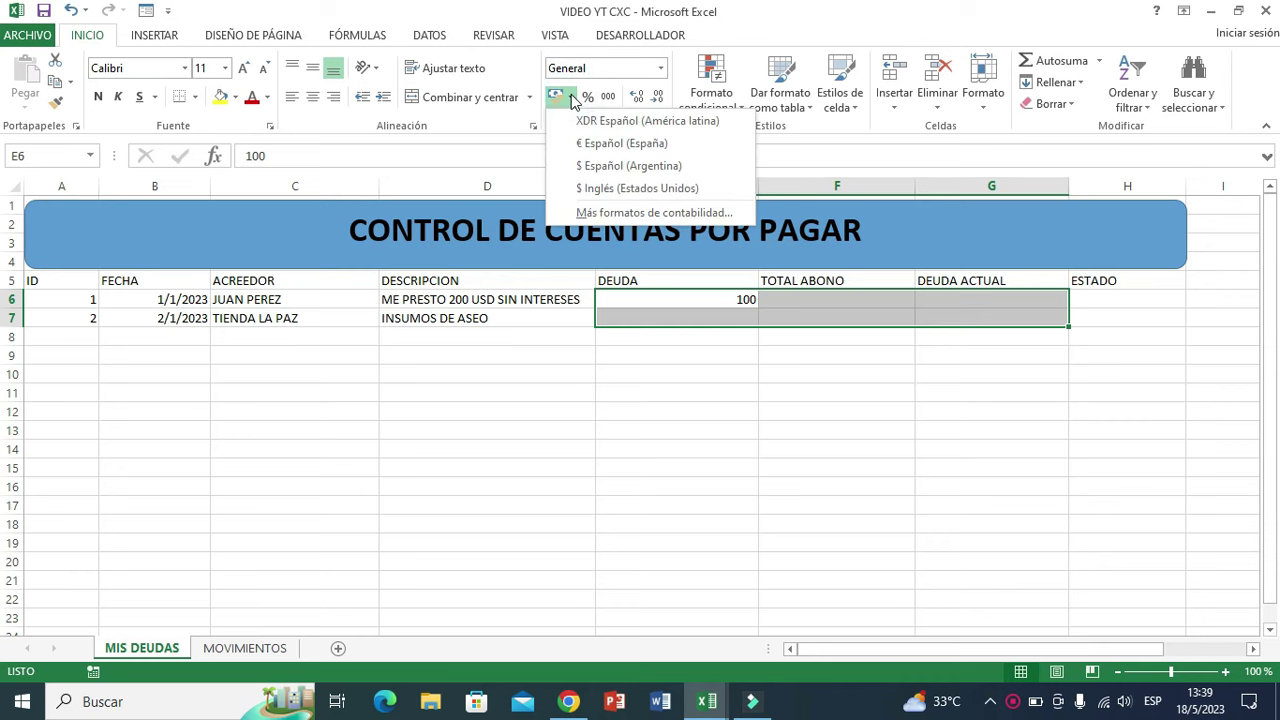
{"action": "left_click", "coordinate": [622, 190]}
{"action": "left_click", "coordinate": [638, 98]}
{"action": "left_click", "coordinate": [638, 98]}
{"action": "left_click", "coordinate": [638, 98]}
{"action": "left_click", "coordinate": [638, 98]}
{"action": "left_click", "coordinate": [656, 98]}
{"action": "left_click", "coordinate": [657, 98]}
{"action": "left_click", "coordinate": [657, 98]}
{"action": "left_click", "coordinate": [657, 98]}
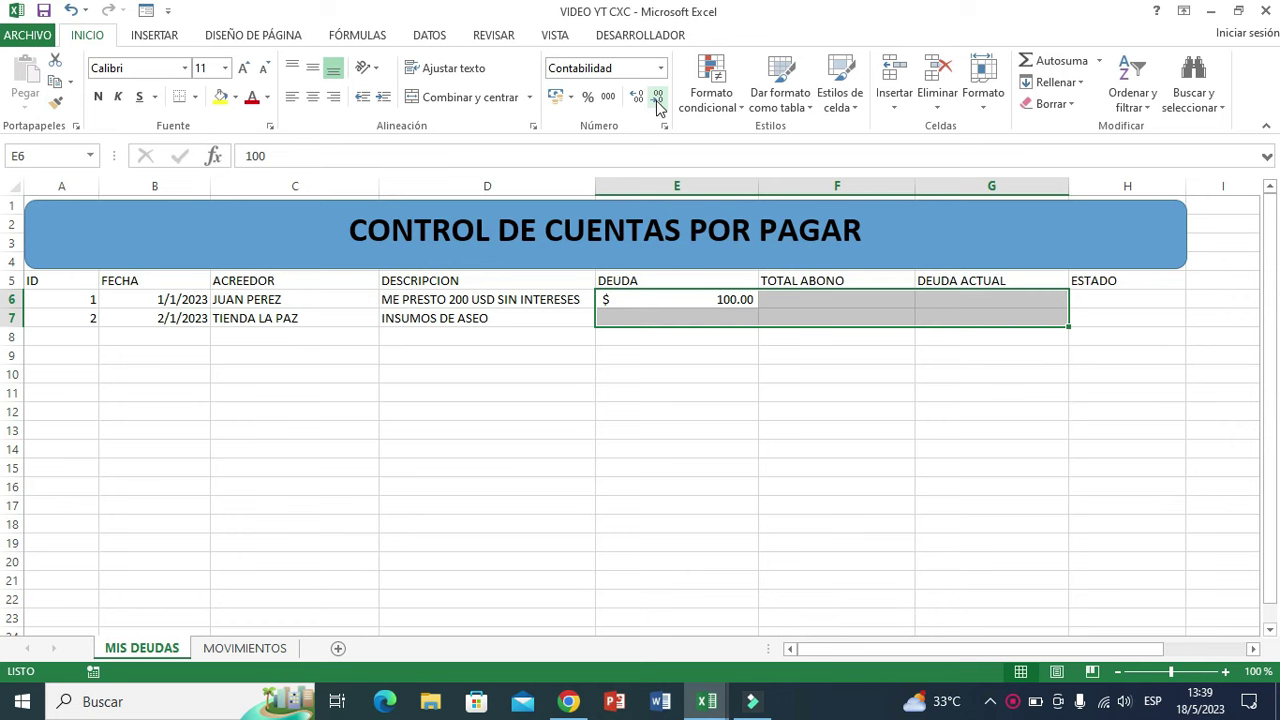
{"action": "left_click", "coordinate": [697, 302]}
{"action": "key", "text": "Delete"}
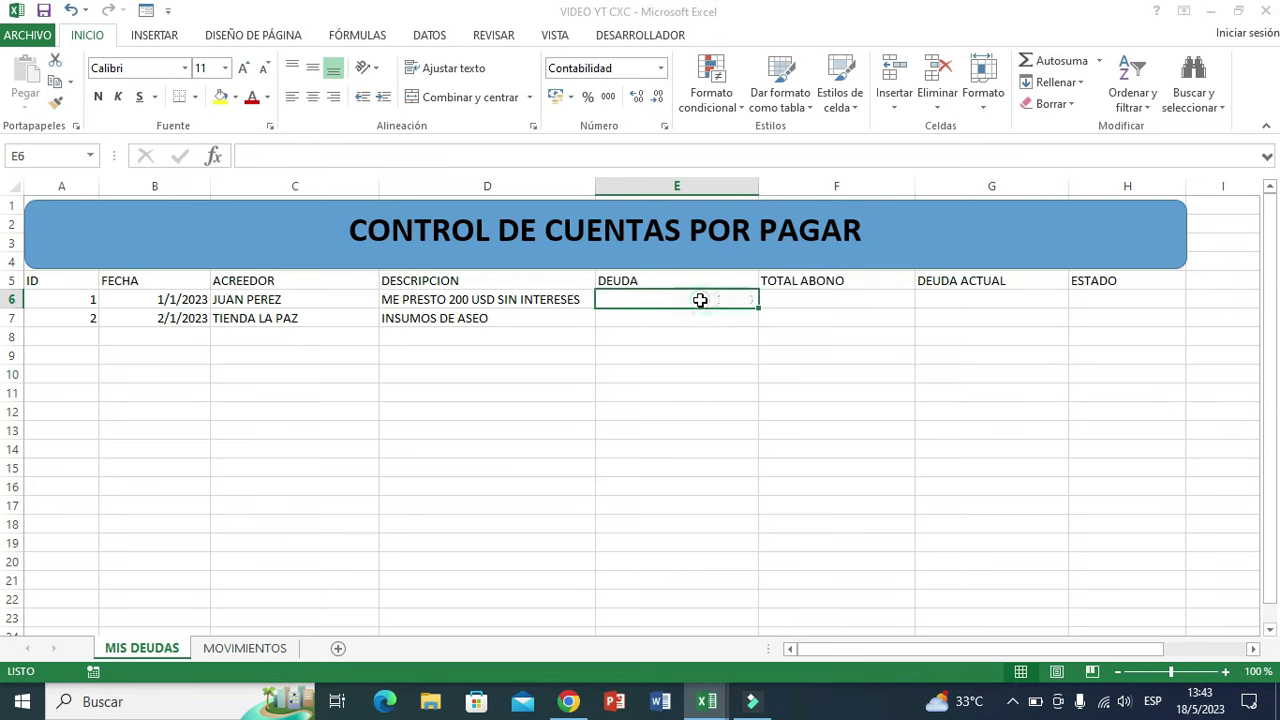
On MOVIMIENTOS, enter a test amount in D6
{"action": "left_click", "coordinate": [240, 650]}
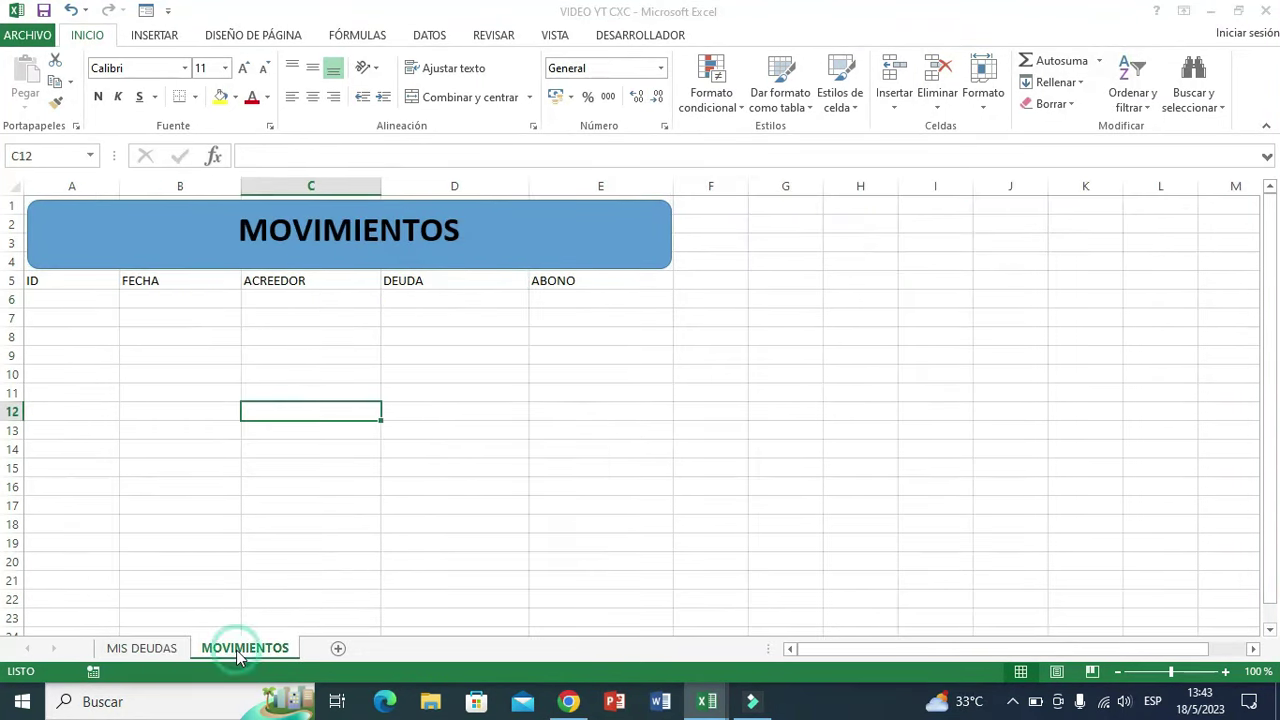
{"action": "left_click", "coordinate": [422, 305]}
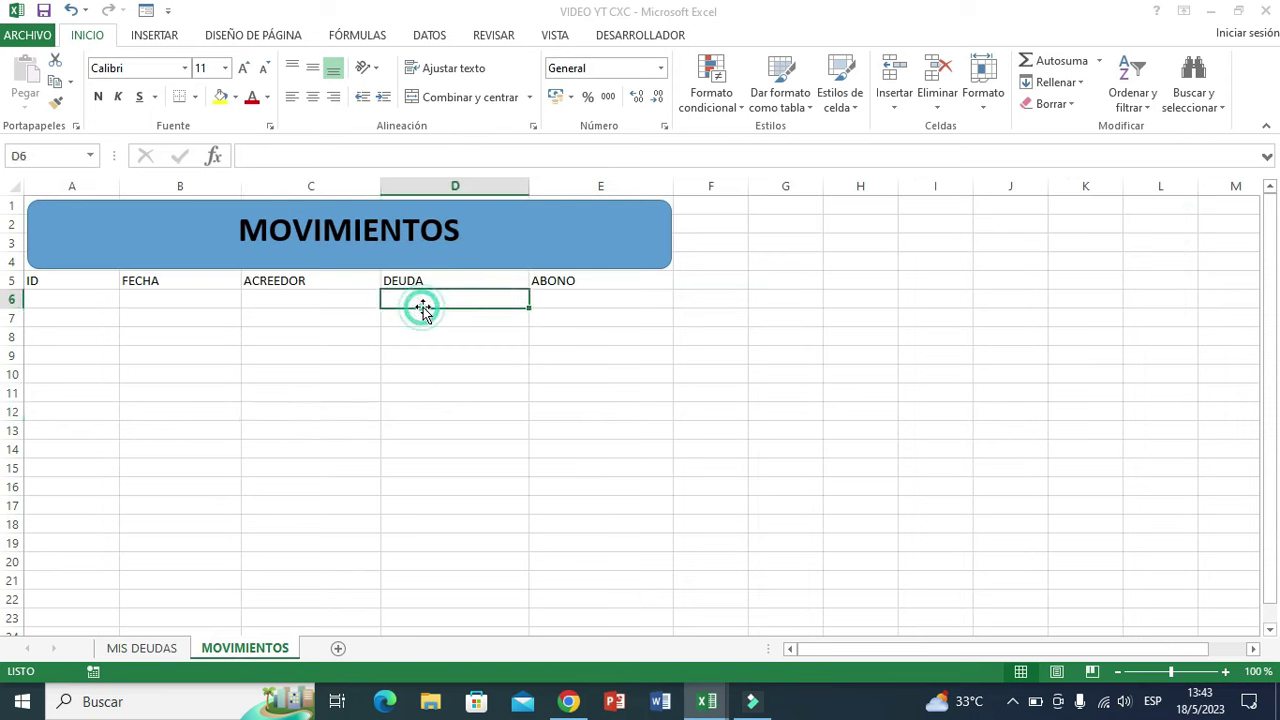
{"action": "type", "text": "100"}
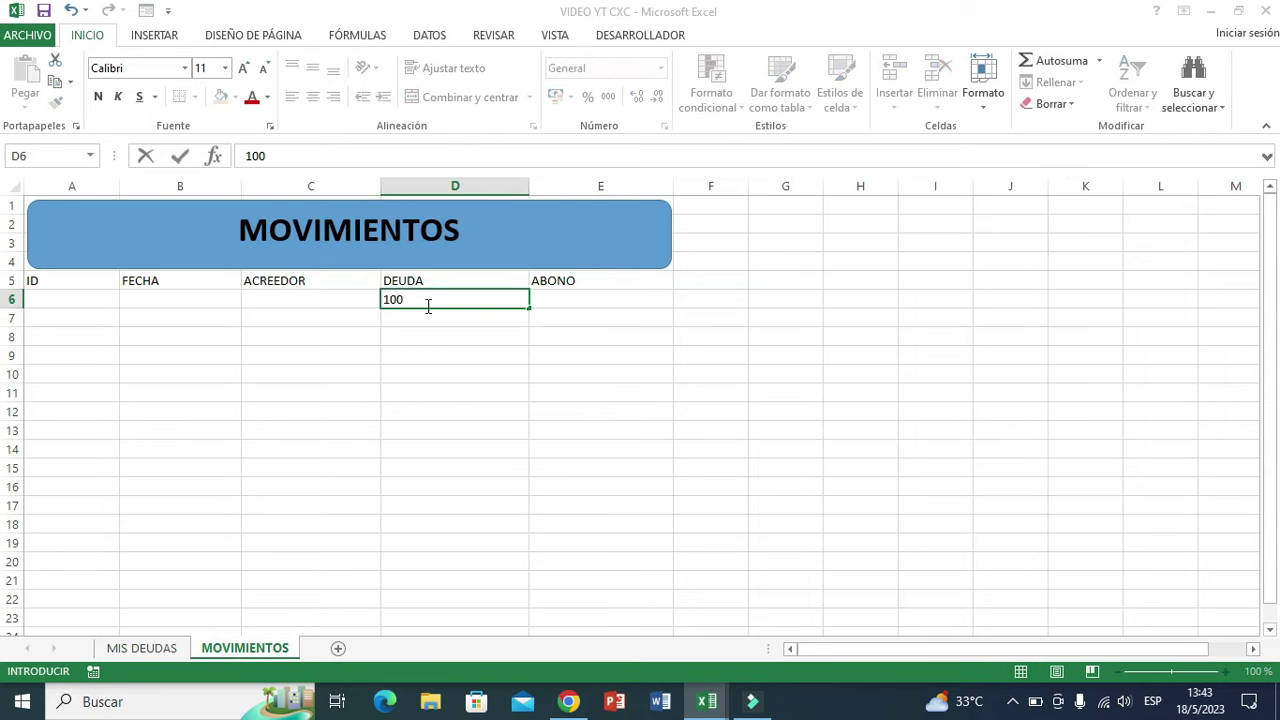
{"action": "left_click", "coordinate": [446, 412]}
Format D6:E7 as US-dollar accounting, then clear the test value from D6
{"action": "left_click_drag", "start_coordinate": [434, 298], "coordinate": [571, 315]}
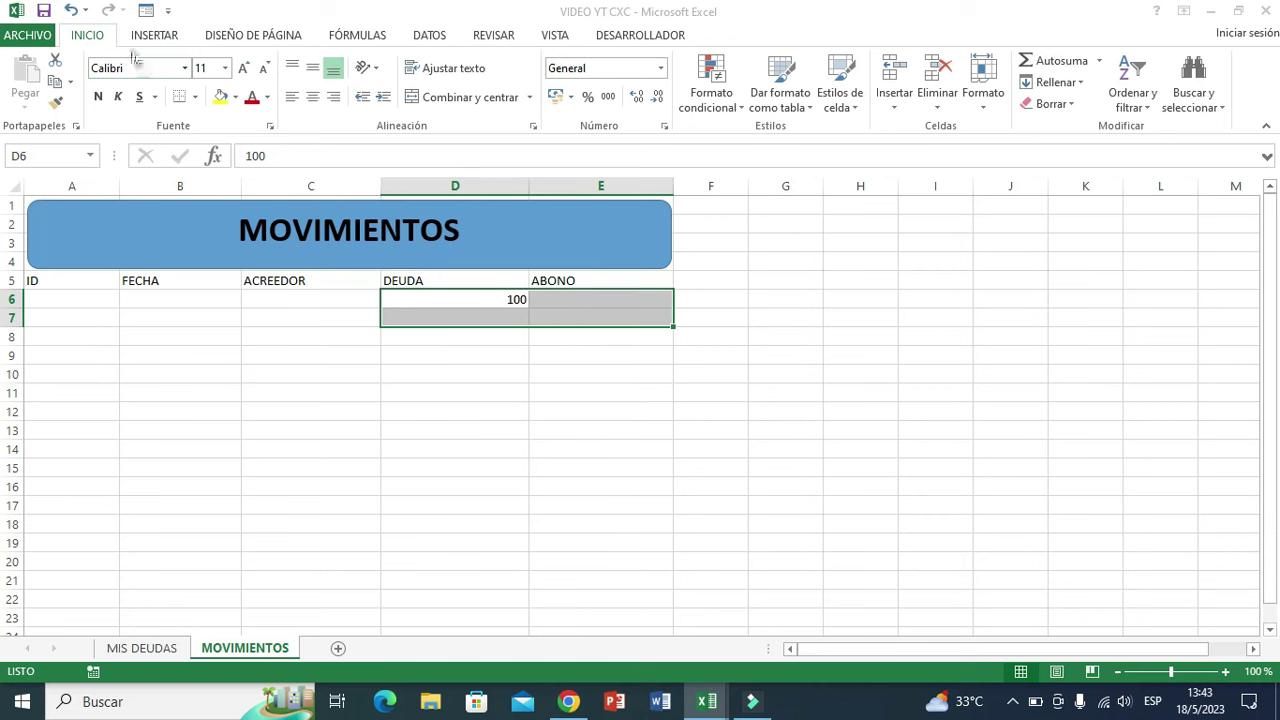
{"action": "left_click", "coordinate": [571, 97]}
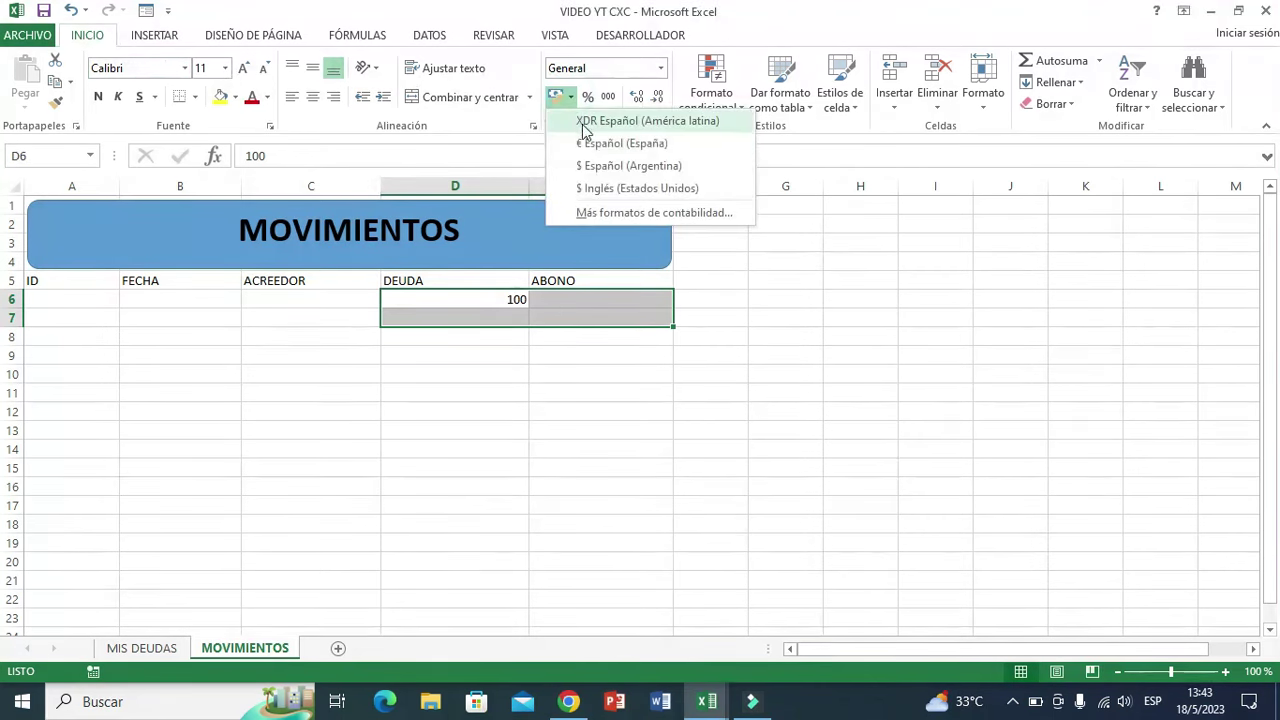
{"action": "left_click", "coordinate": [600, 187]}
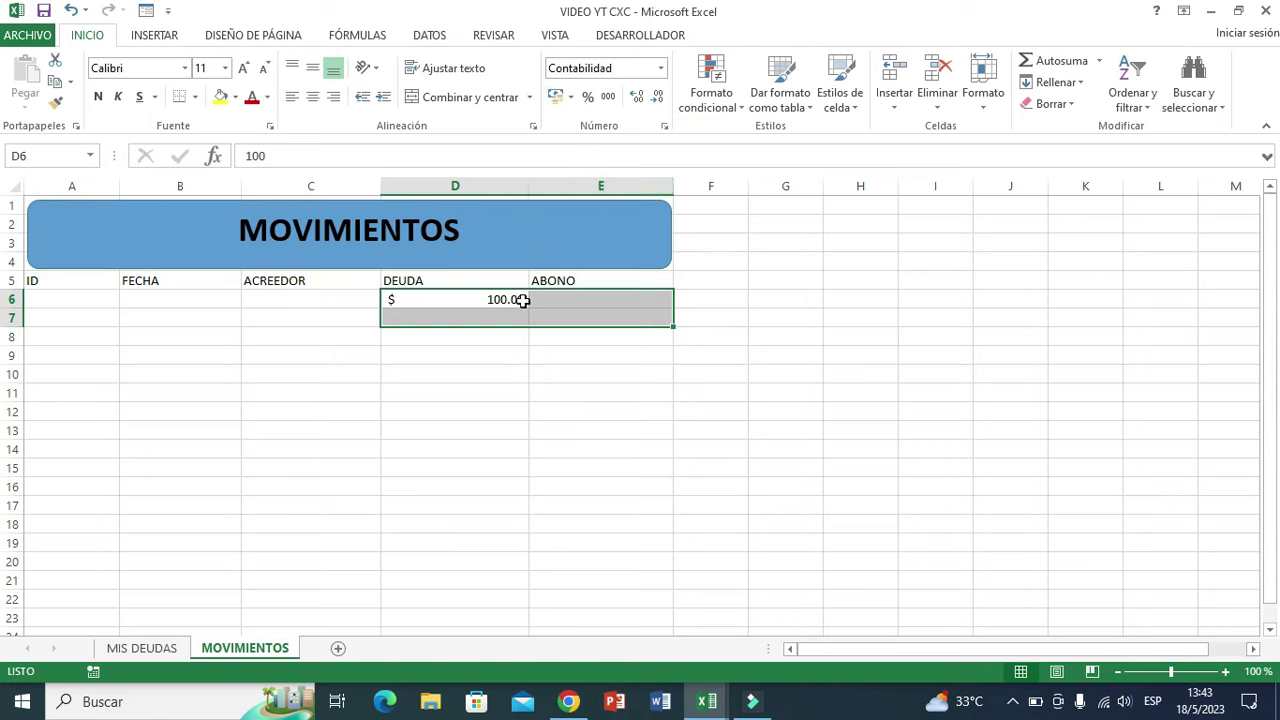
{"action": "left_click", "coordinate": [588, 389]}
{"action": "left_click", "coordinate": [486, 299]}
{"action": "key", "text": "Delete"}
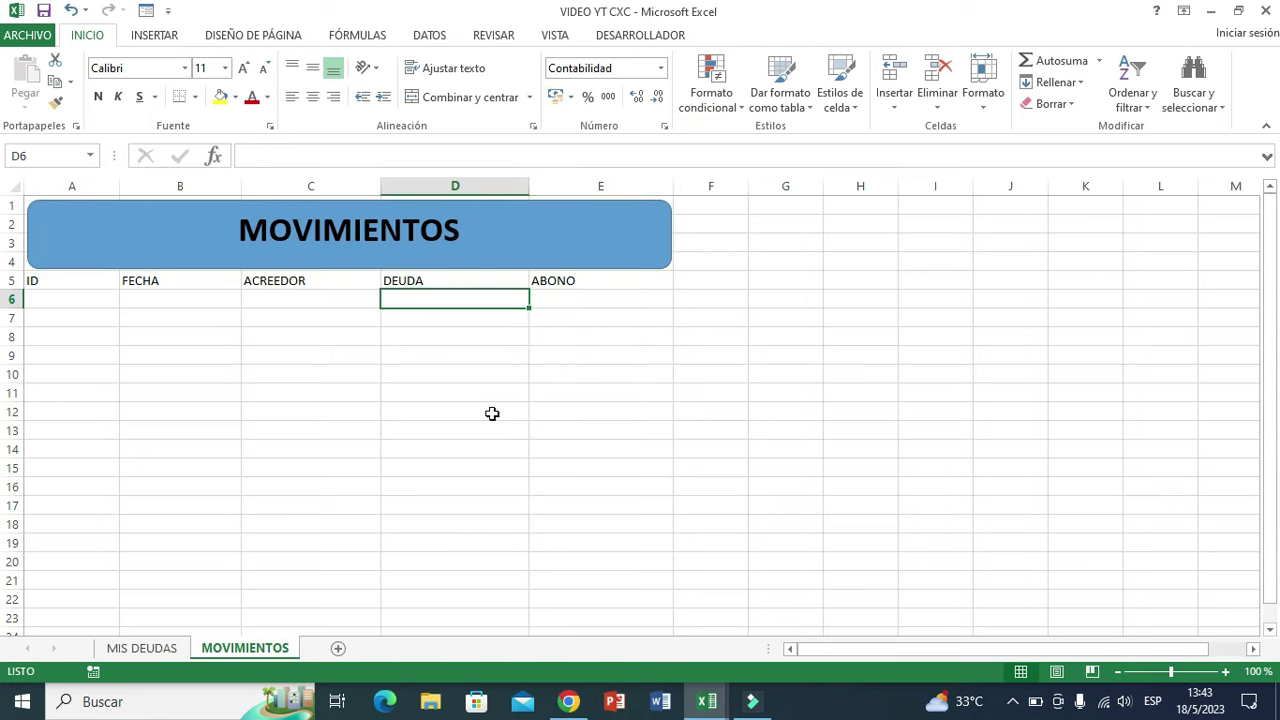
{"action": "left_click", "coordinate": [486, 424]}
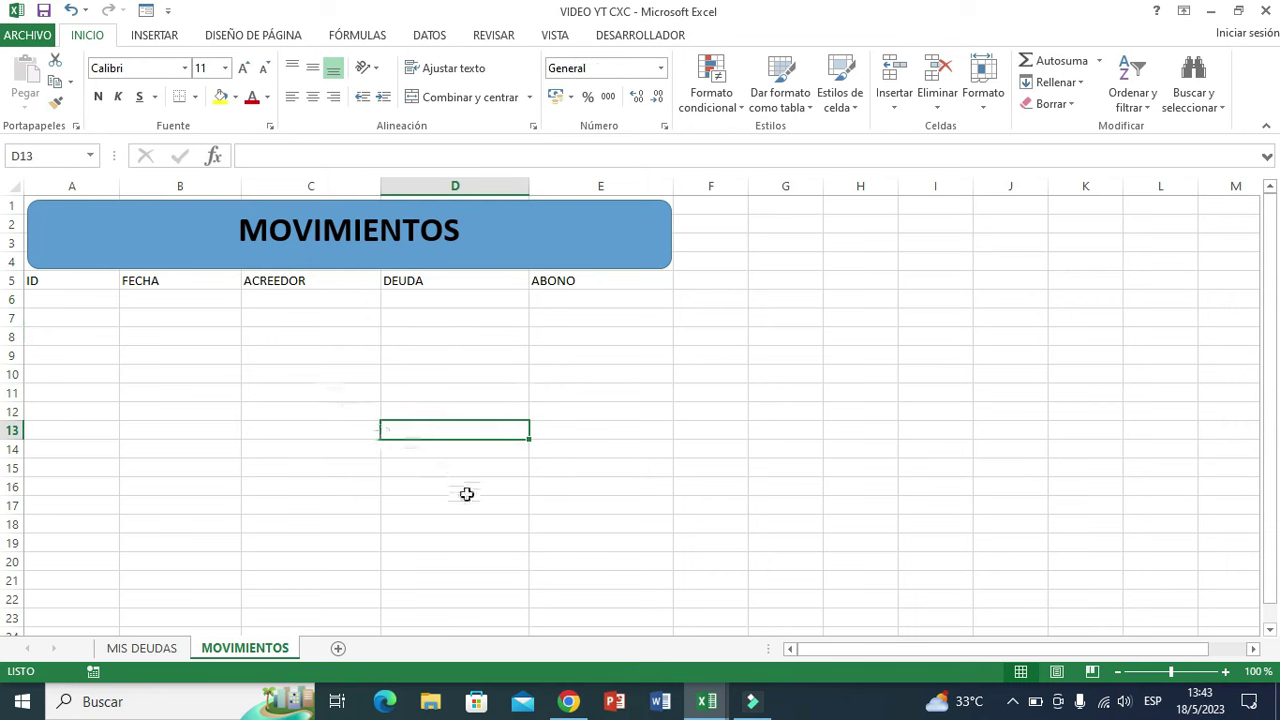
Check the IDs already entered in MIS DEUDAS A6:A7
{"action": "left_click", "coordinate": [65, 301]}
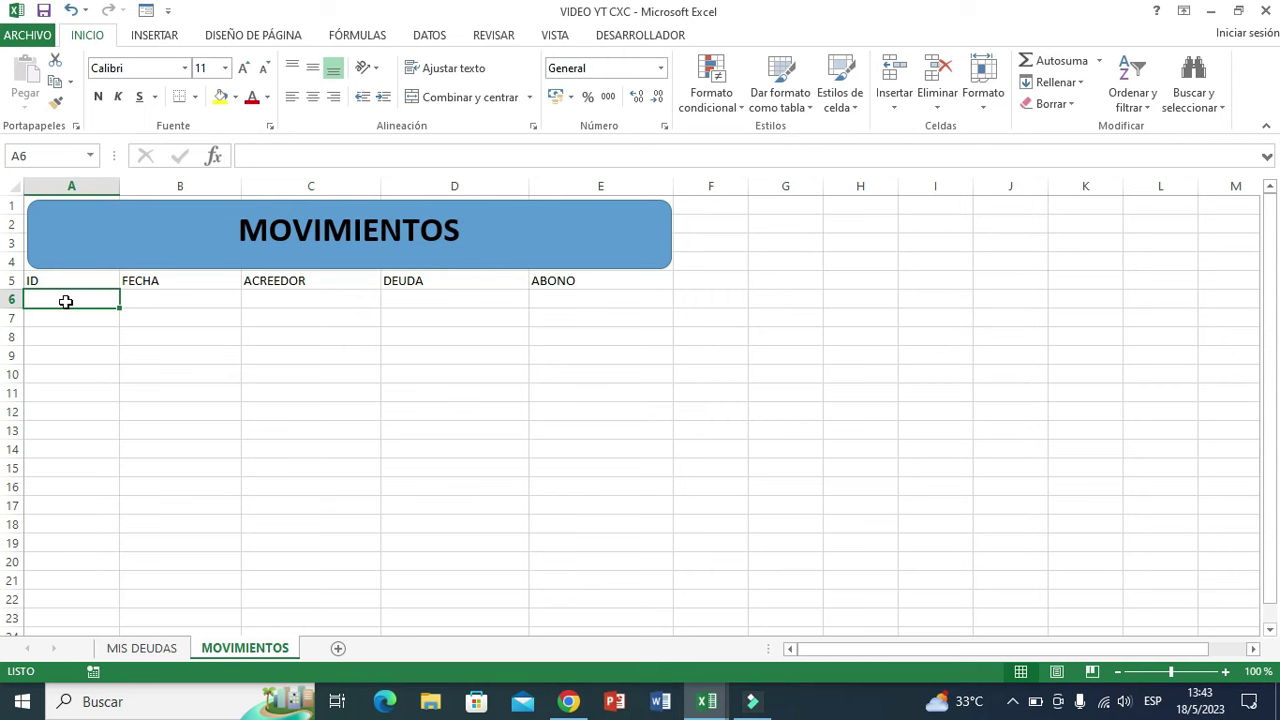
{"action": "left_click", "coordinate": [141, 648]}
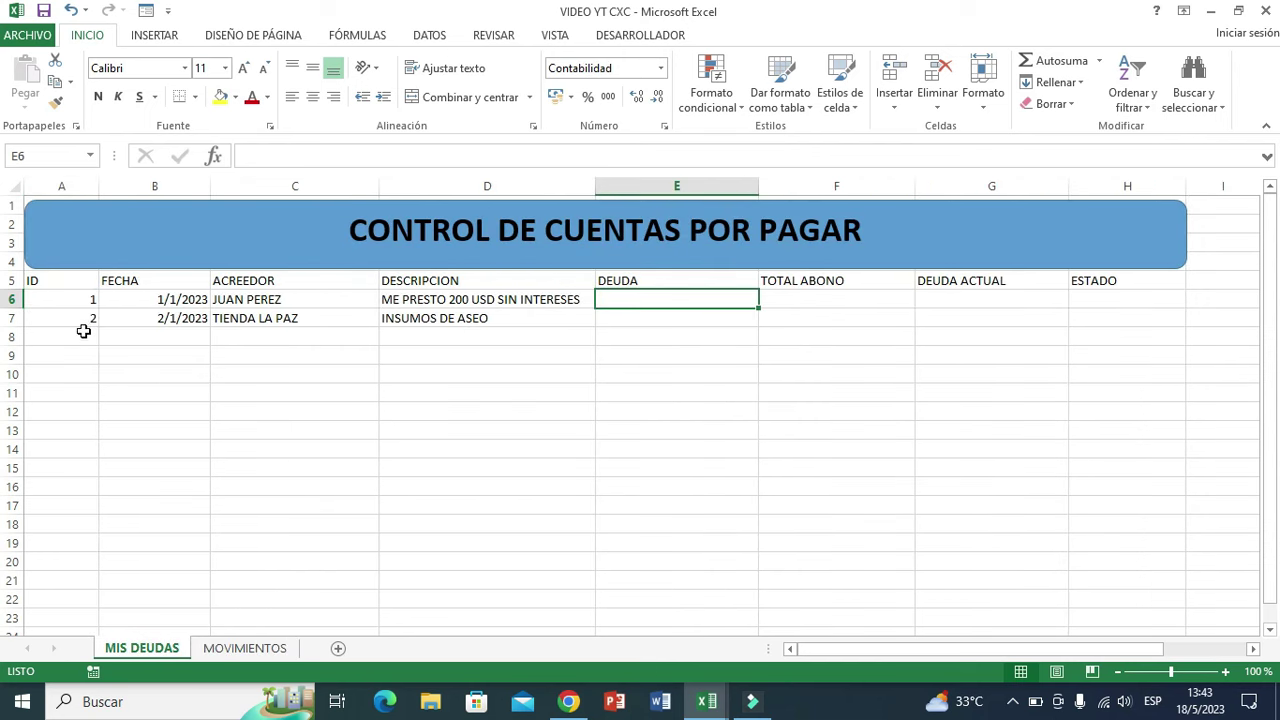
{"action": "left_click", "coordinate": [77, 301]}
{"action": "left_click", "coordinate": [89, 318]}
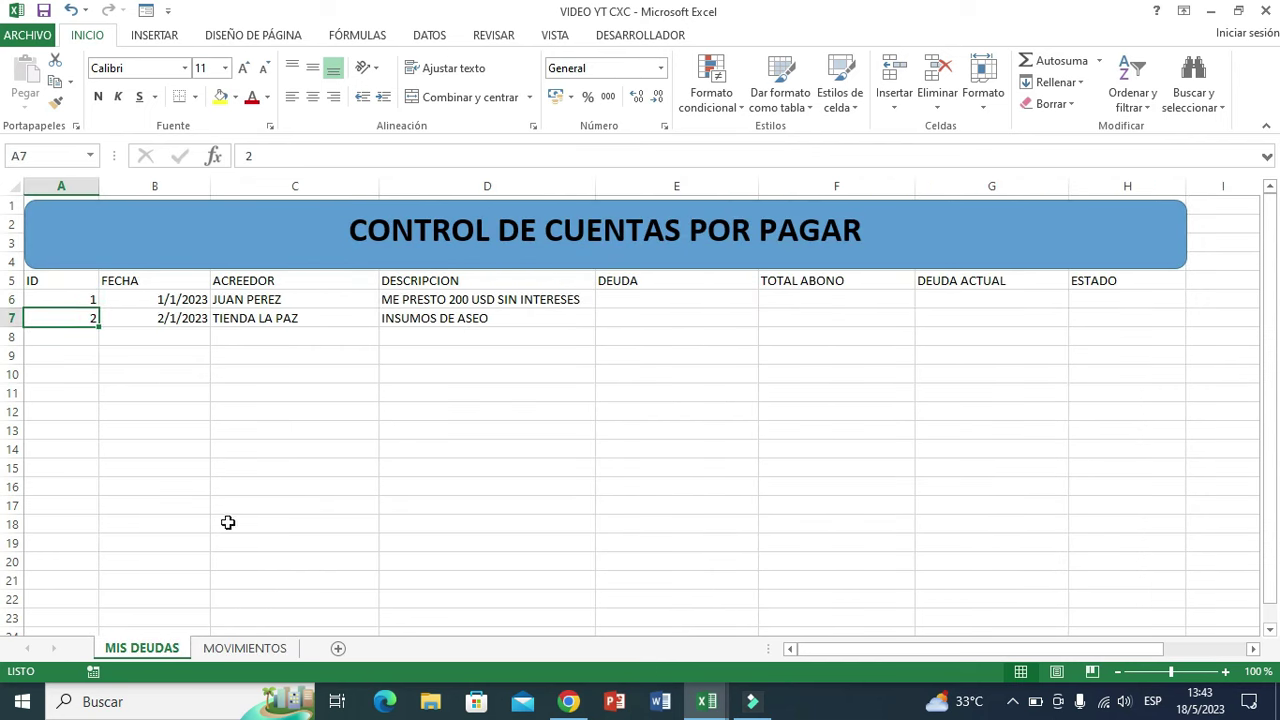
Enter IDs 1 and 2 in MOVIMIENTOS A6:A7
{"action": "left_click", "coordinate": [245, 648]}
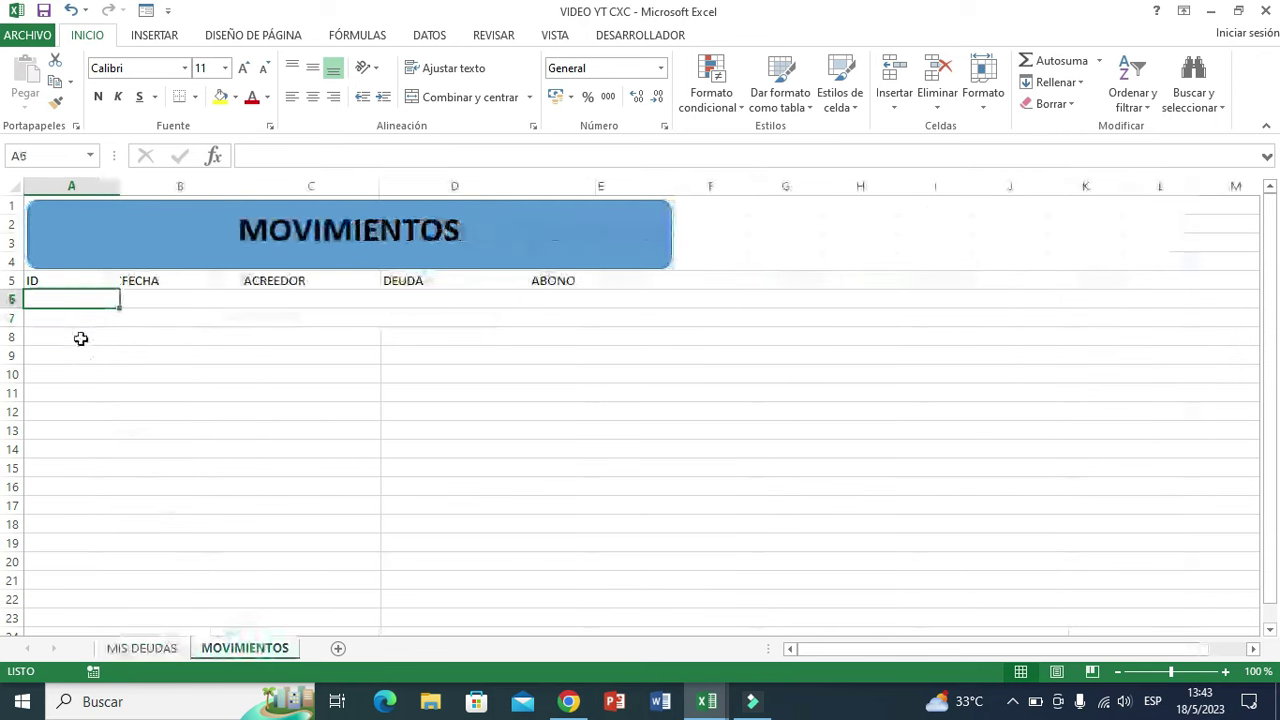
{"action": "type", "text": "1"}
{"action": "left_click", "coordinate": [91, 374]}
{"action": "left_click", "coordinate": [66, 317]}
{"action": "type", "text": "2"}
{"action": "key", "text": "Up"}
{"action": "key", "text": "Right"}
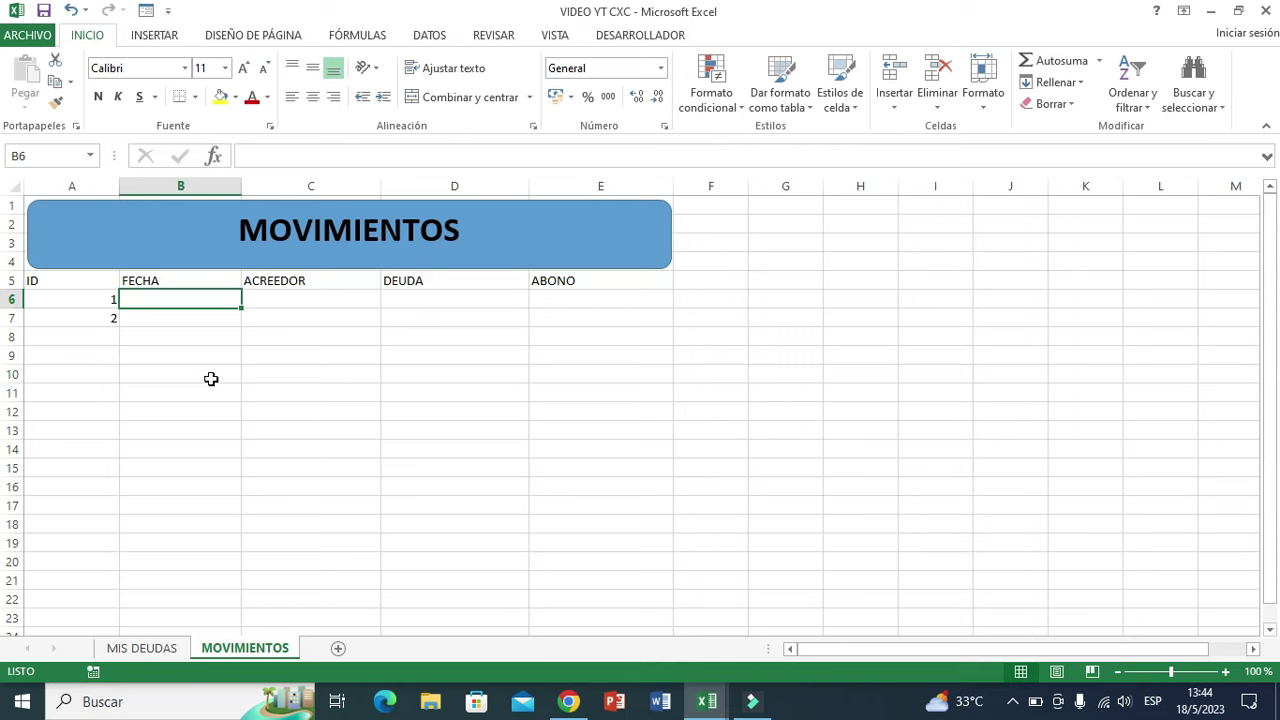
Match the MIS DEUDAS dates: enter 1/1/2023 in B6 and fill 2/1/2023 into B7
{"action": "left_click", "coordinate": [118, 647]}
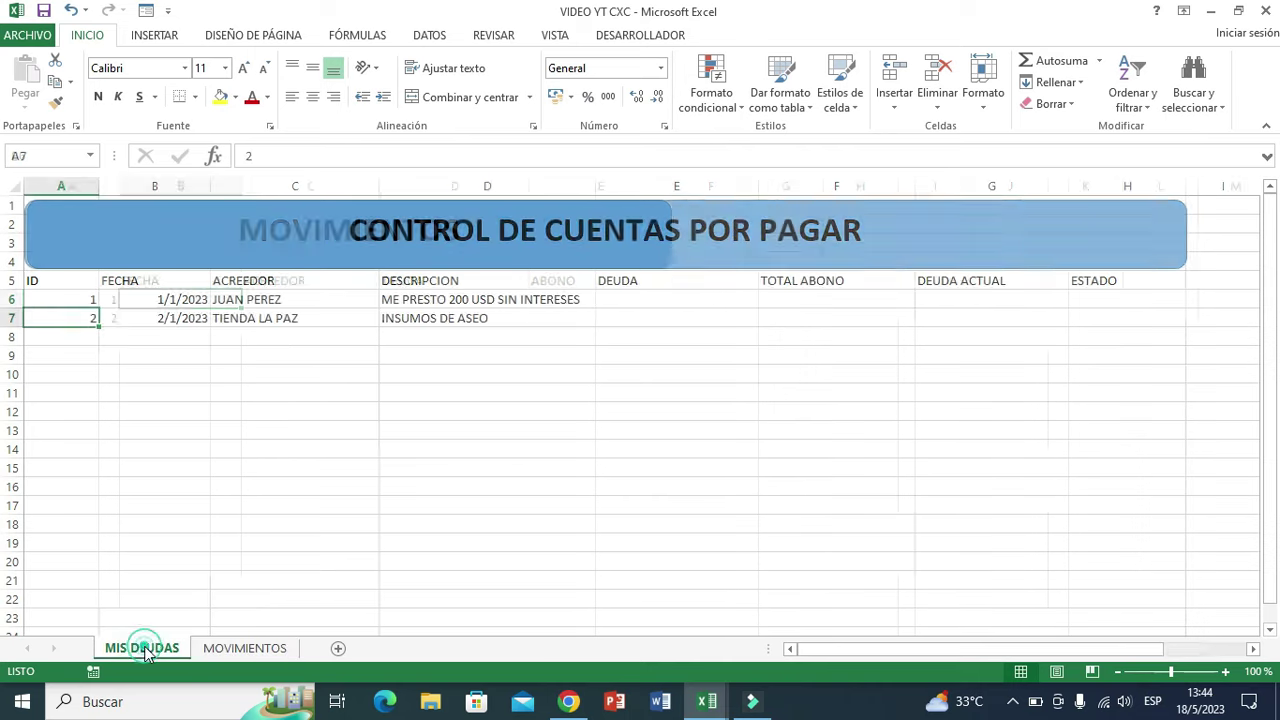
{"action": "left_click", "coordinate": [159, 300]}
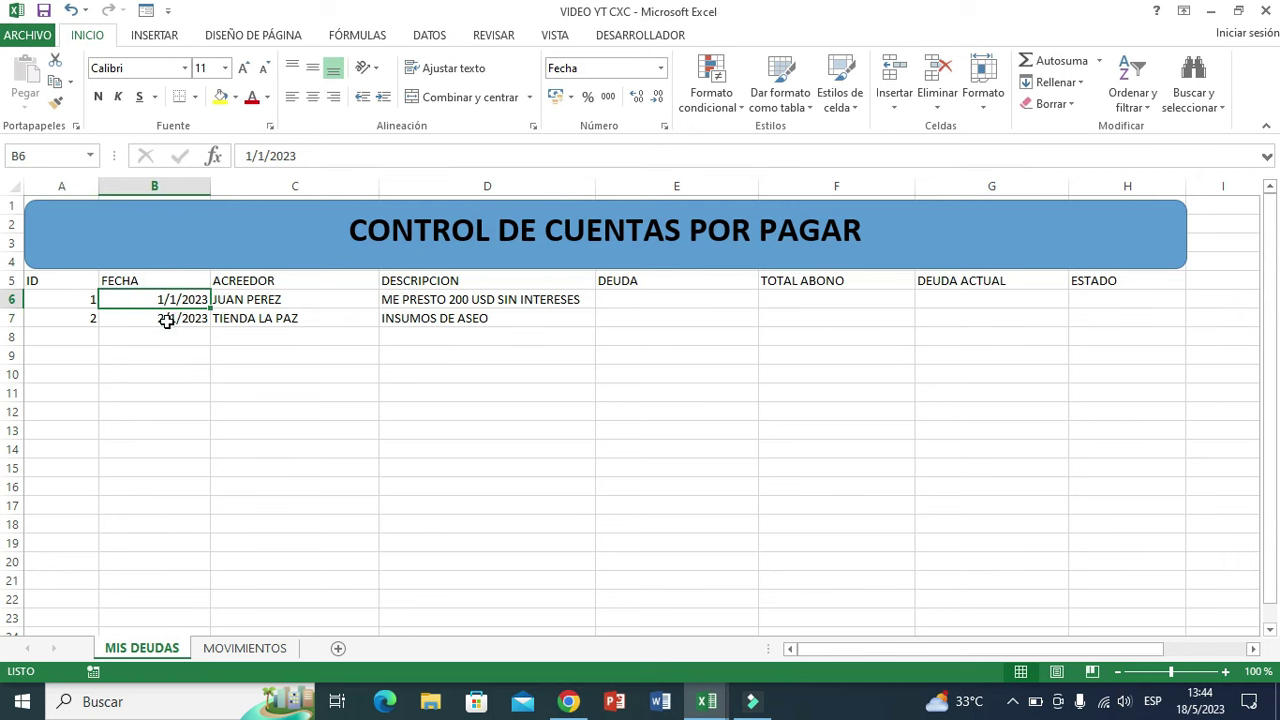
{"action": "left_click", "coordinate": [167, 321]}
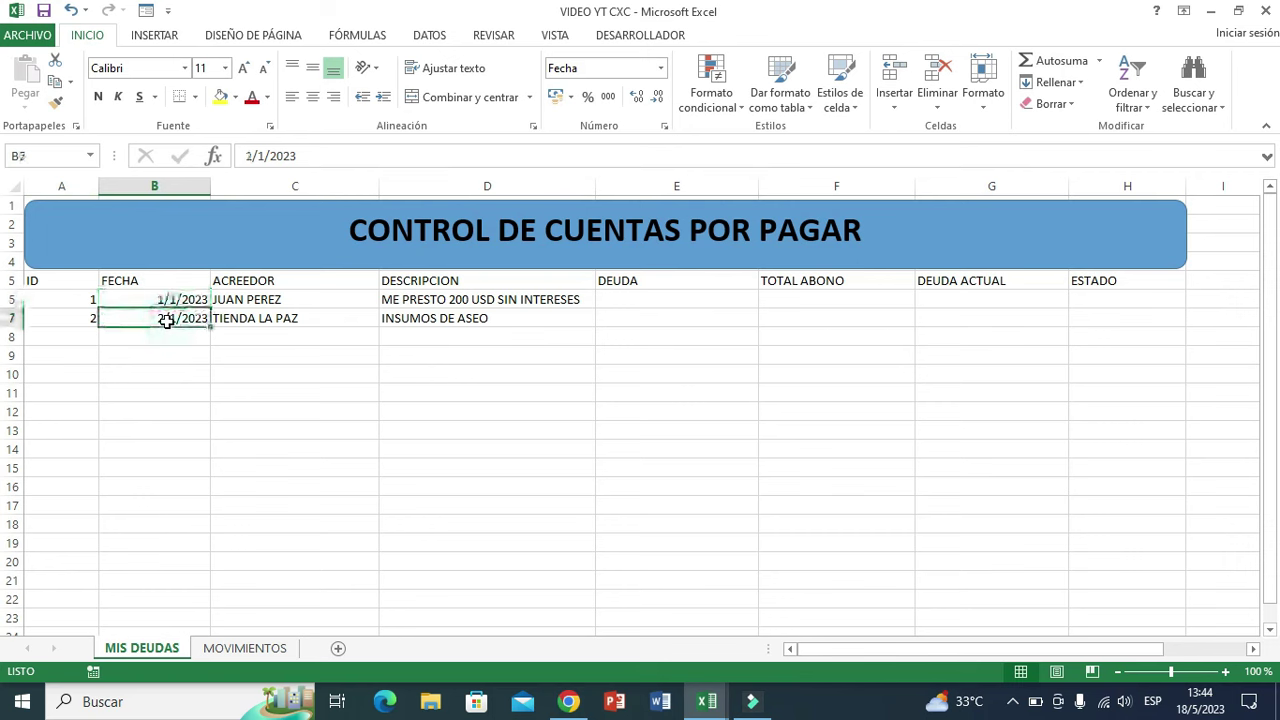
{"action": "left_click", "coordinate": [240, 648]}
{"action": "type", "text": "1-01-2023"}
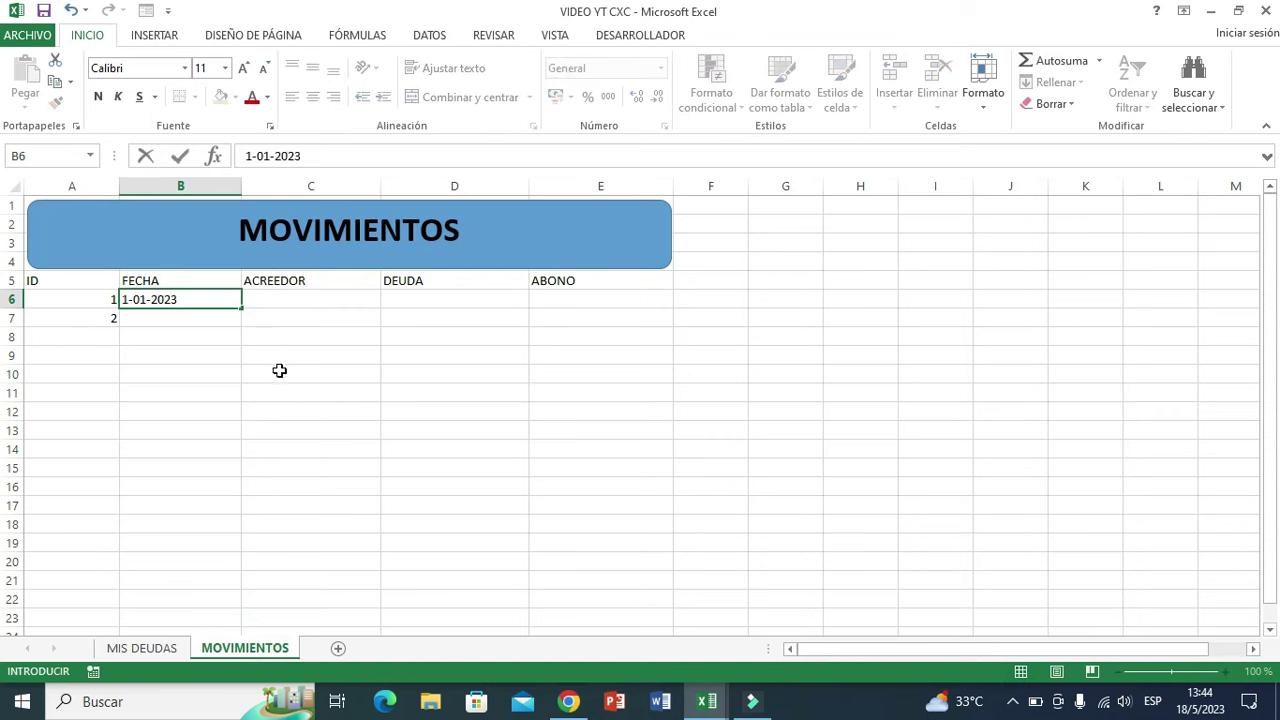
{"action": "left_click", "coordinate": [280, 372]}
{"action": "left_click", "coordinate": [191, 296]}
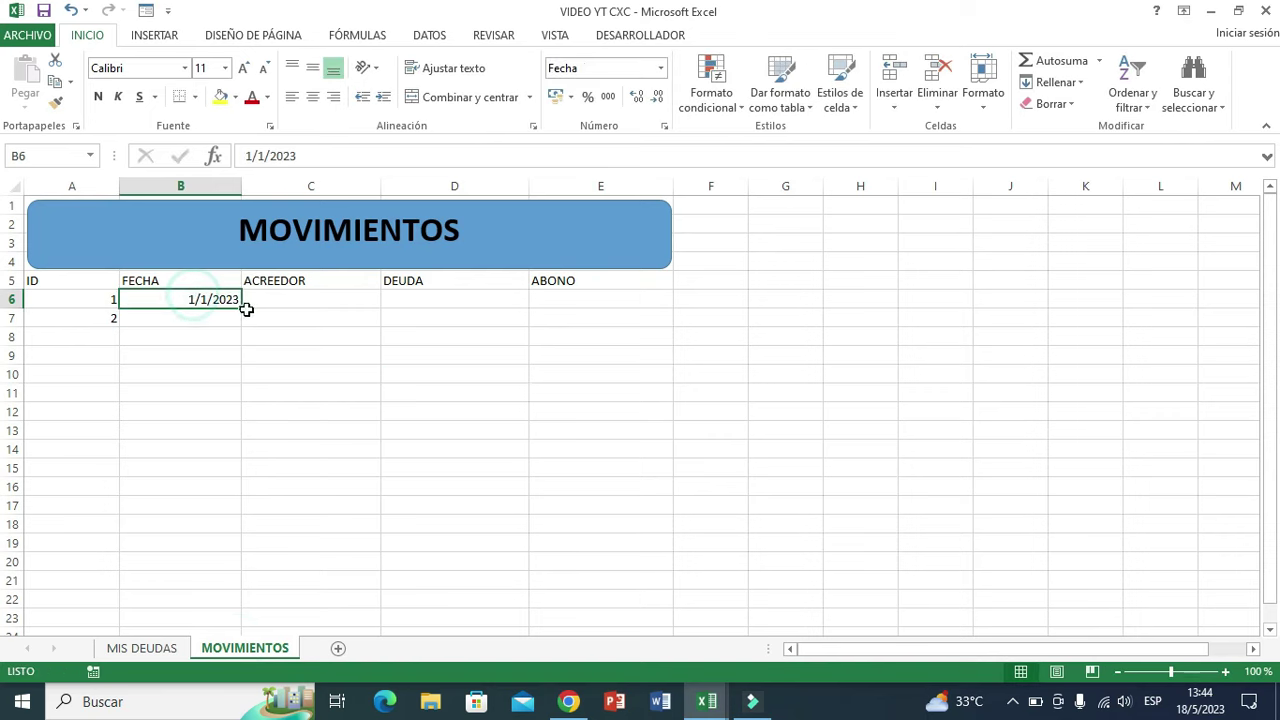
{"action": "left_click_drag", "start_coordinate": [240, 308], "coordinate": [240, 318]}
{"action": "left_click", "coordinate": [331, 354]}
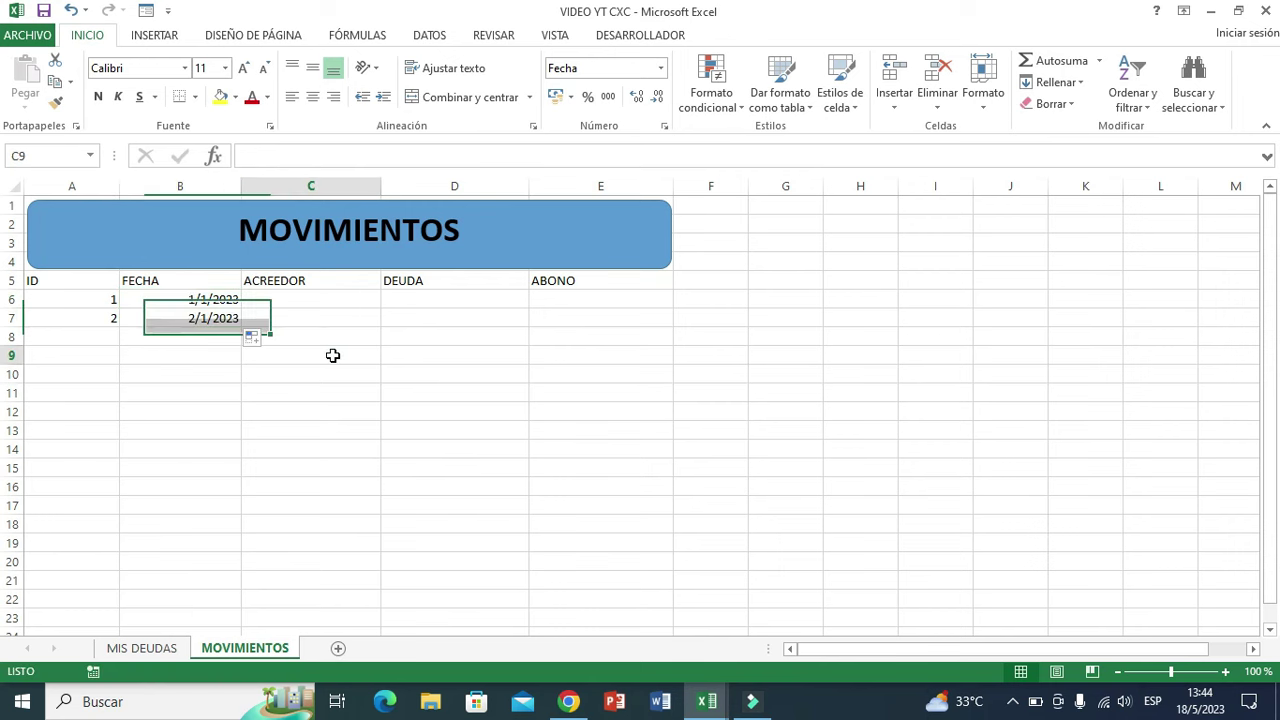
Return to MIS DEUDAS and review the creditor entries in column C
{"action": "left_click", "coordinate": [293, 303]}
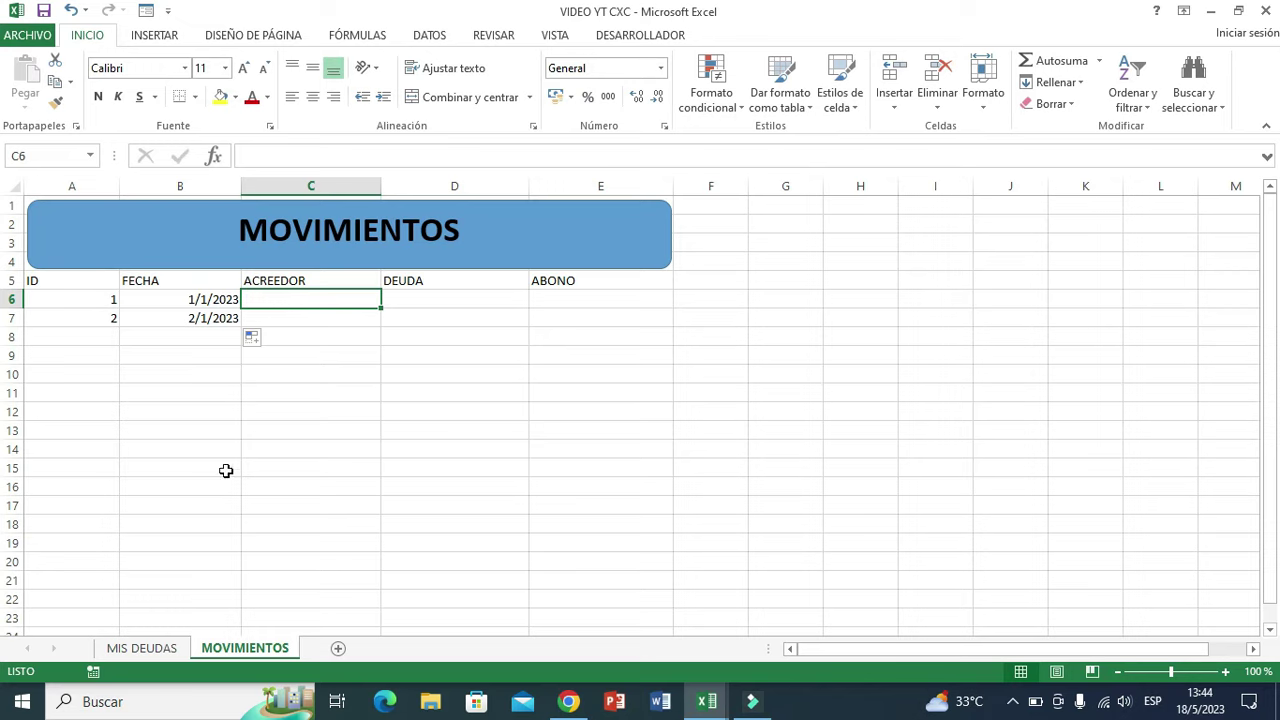
{"action": "left_click", "coordinate": [141, 648]}
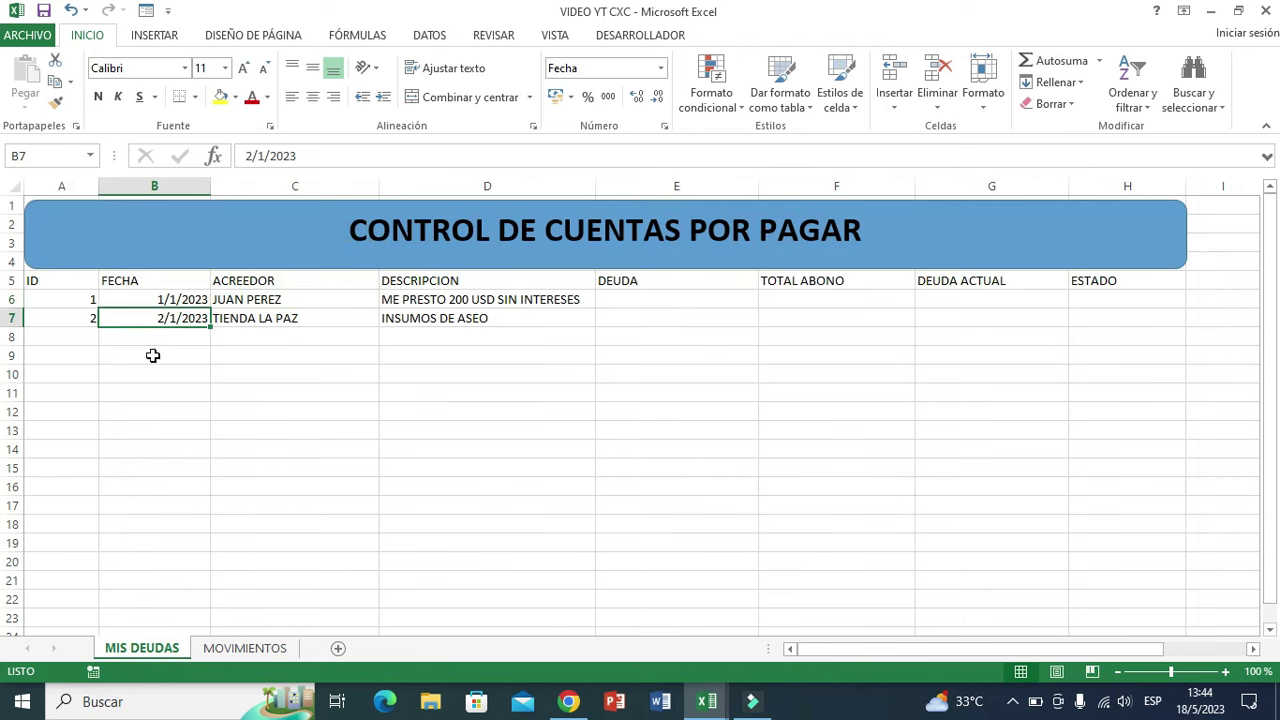
{"action": "left_click", "coordinate": [248, 284]}
{"action": "left_click", "coordinate": [244, 320]}
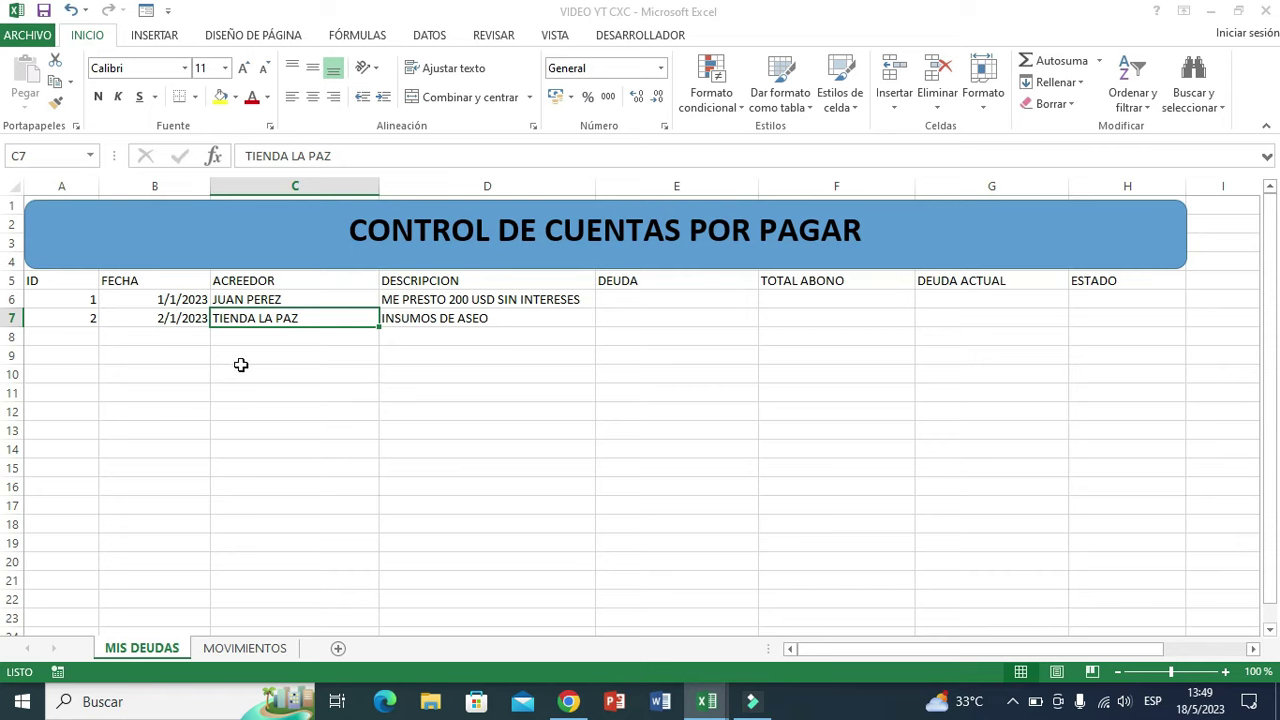
Convert A5:H7 into an Excel table with headers
{"action": "left_click_drag", "start_coordinate": [36, 281], "coordinate": [1120, 327]}
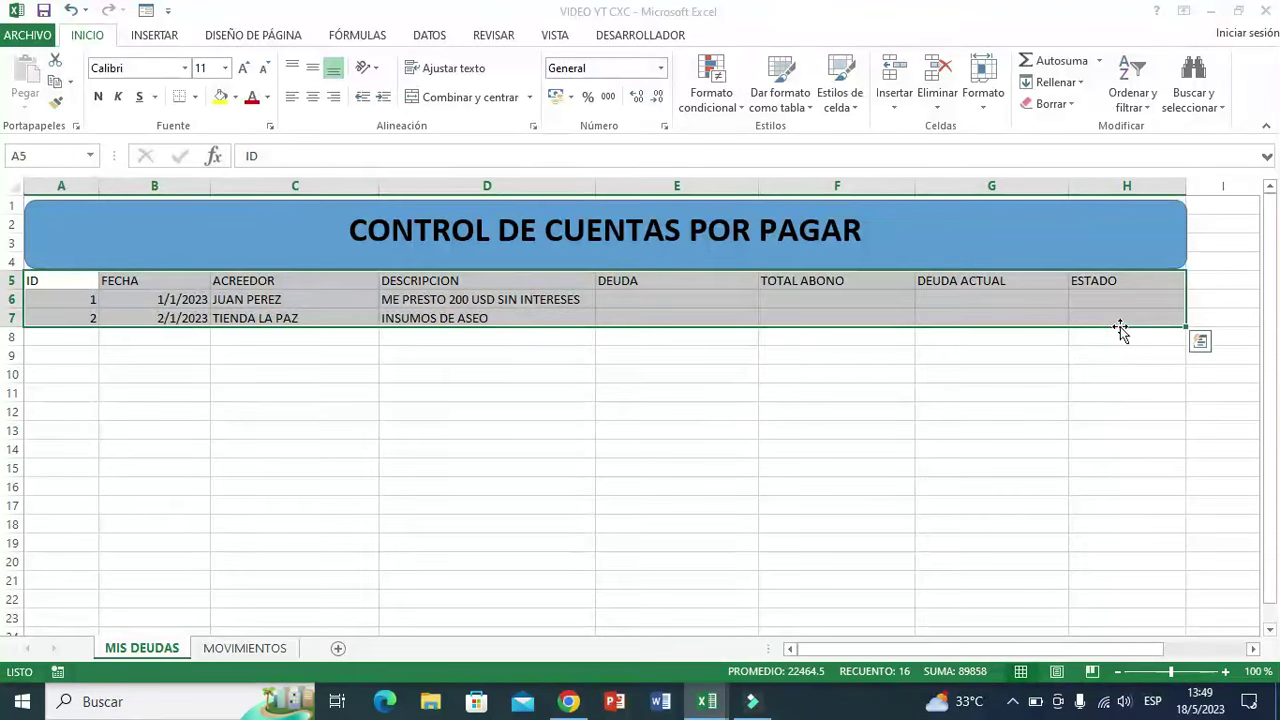
{"action": "left_click", "coordinate": [166, 37]}
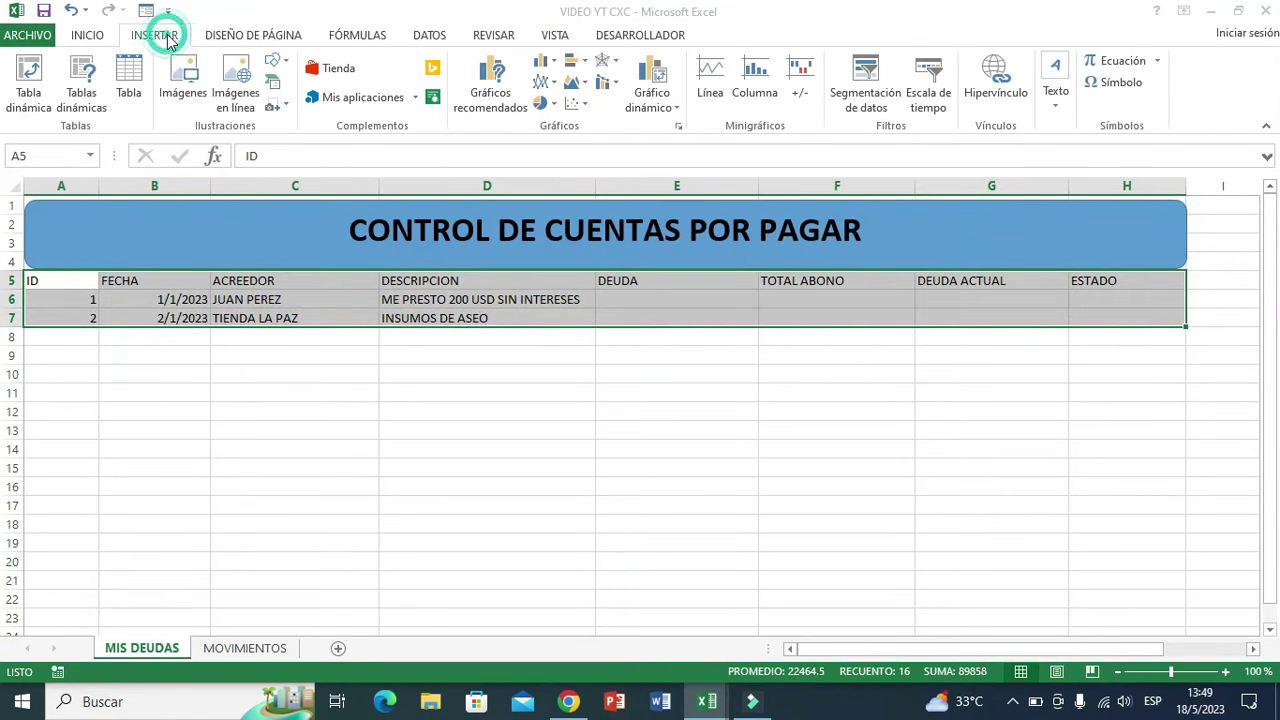
{"action": "left_click", "coordinate": [130, 80]}
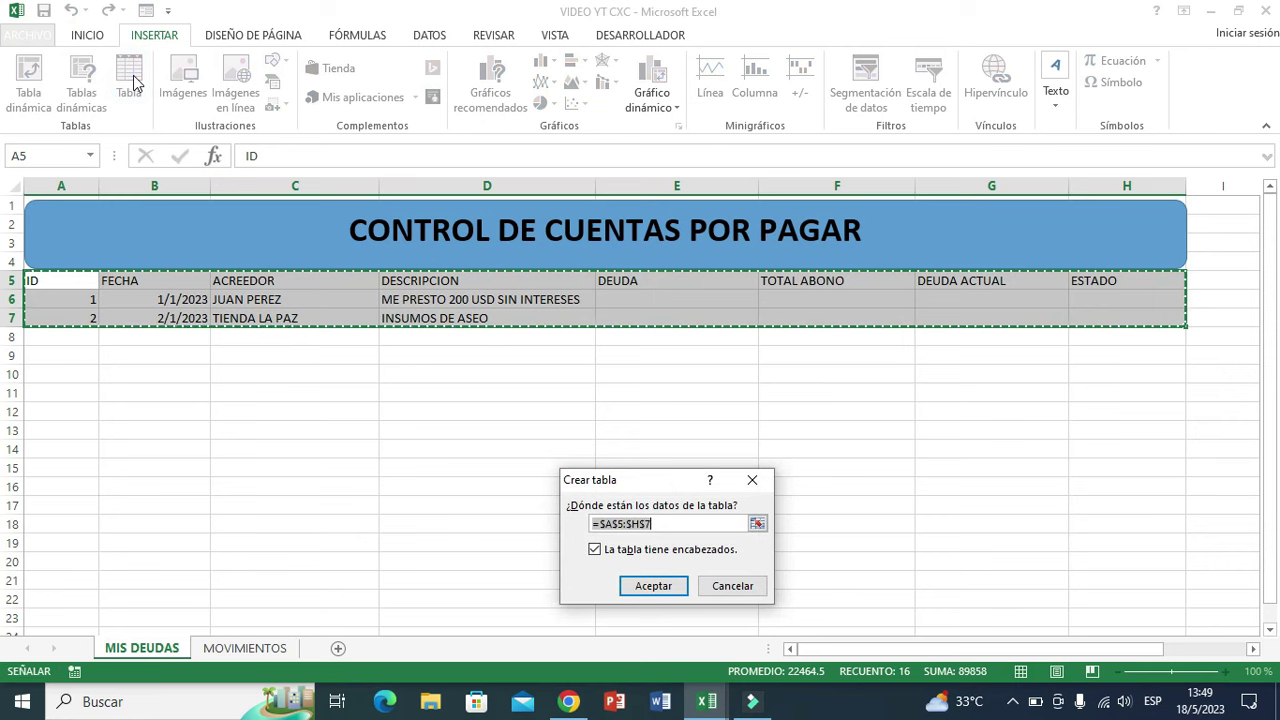
{"action": "left_click", "coordinate": [595, 550]}
{"action": "left_click", "coordinate": [595, 550]}
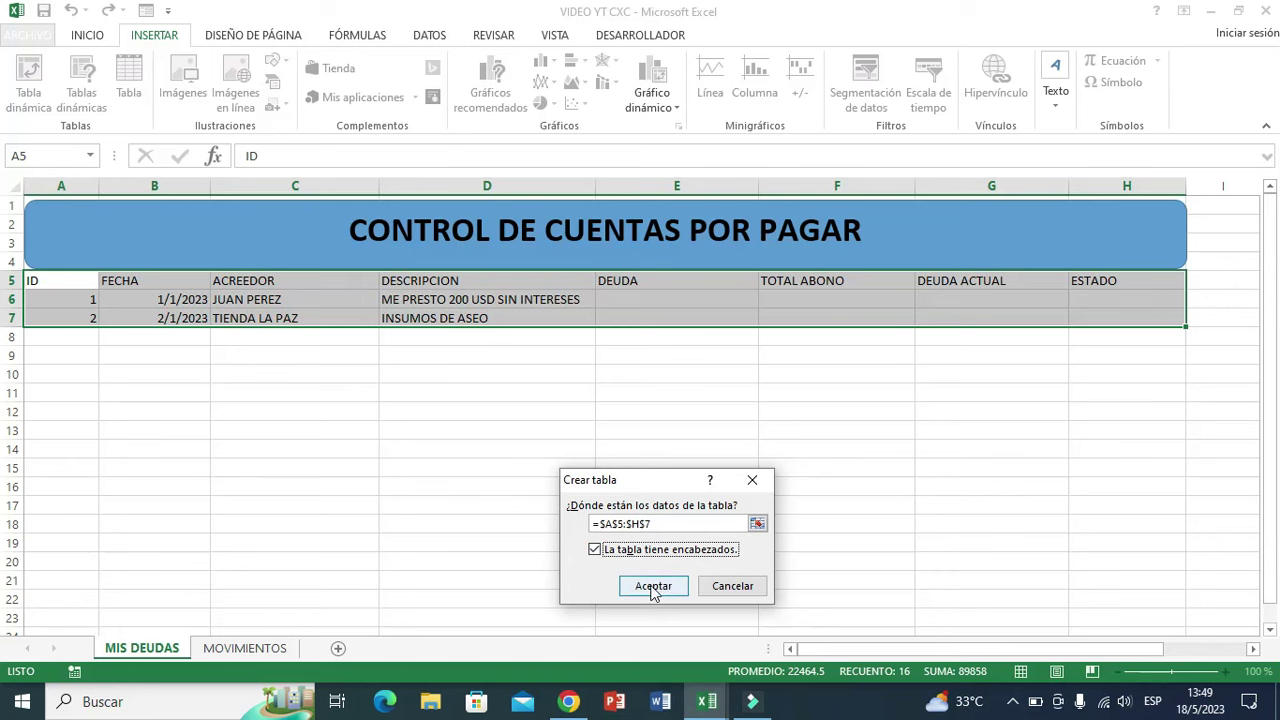
{"action": "left_click", "coordinate": [653, 587]}
Name the table DEUDAS and apply the light-green Estilo de tabla claro 21
{"action": "double_click", "coordinate": [52, 82]}
{"action": "key", "text": "BackSpace"}
{"action": "type", "text": "DEUDAS"}
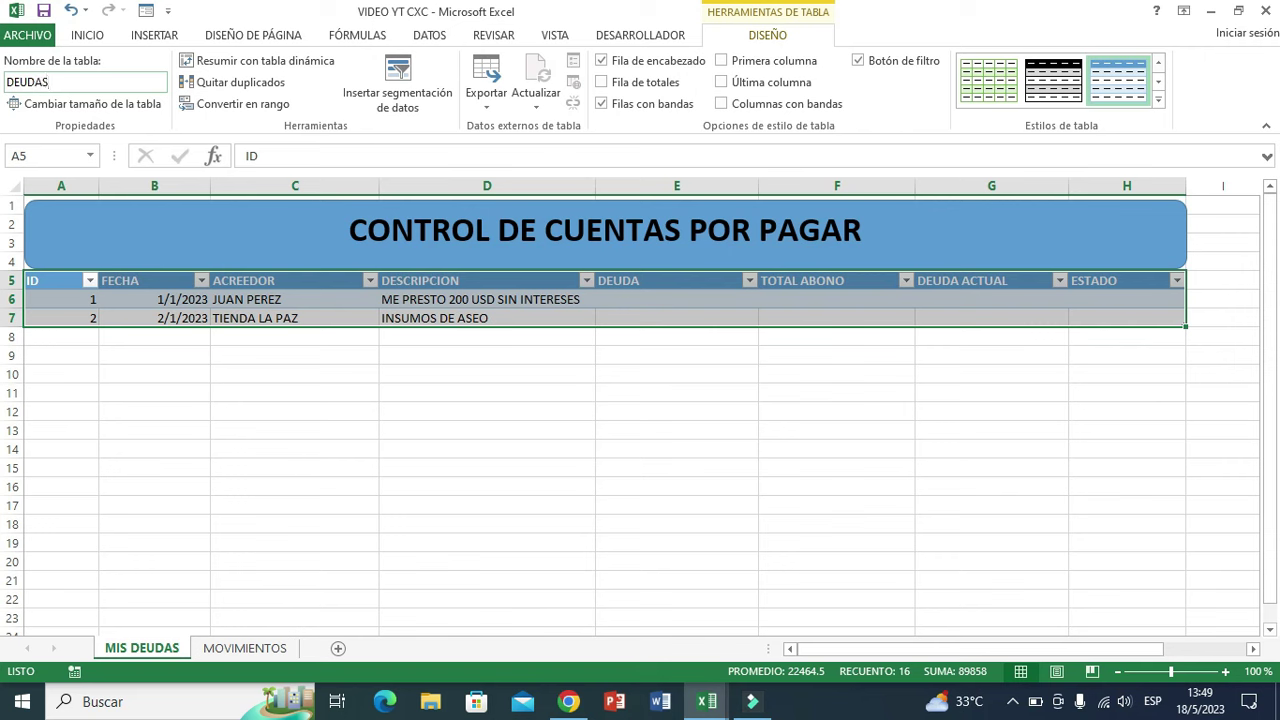
{"action": "key", "text": "Return"}
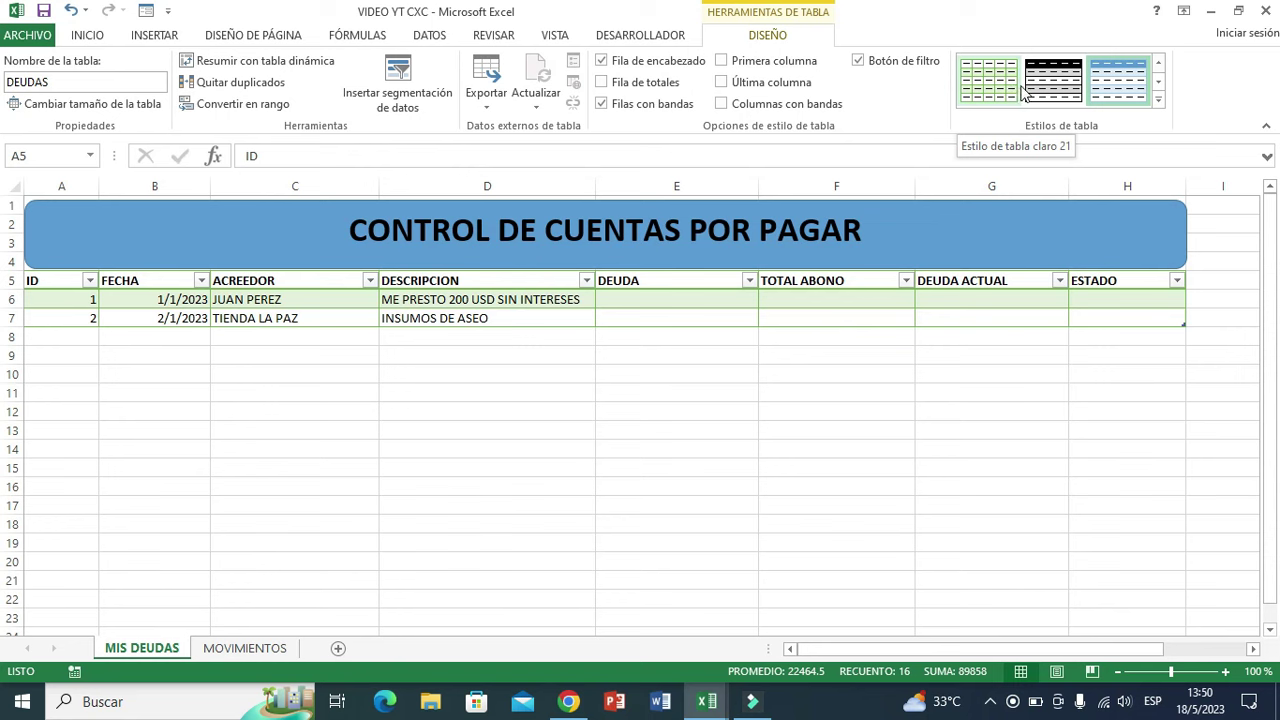
{"action": "left_click", "coordinate": [985, 88]}
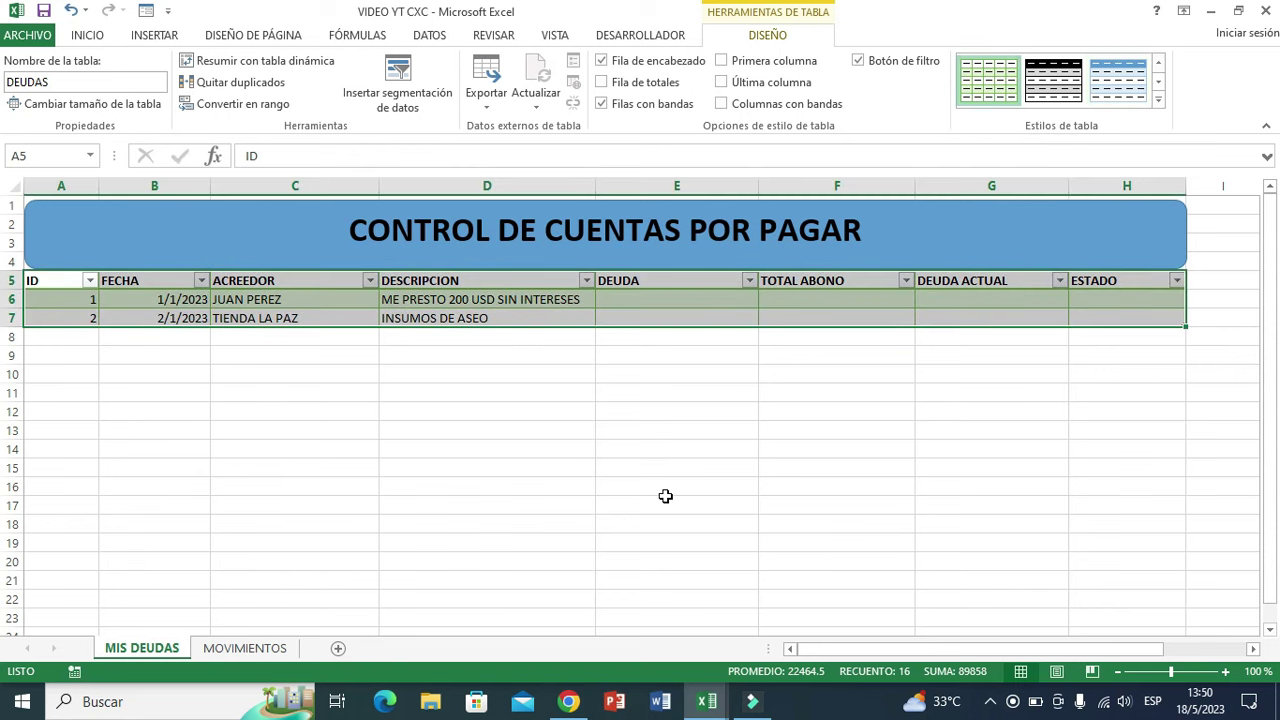
{"action": "left_click", "coordinate": [666, 500]}
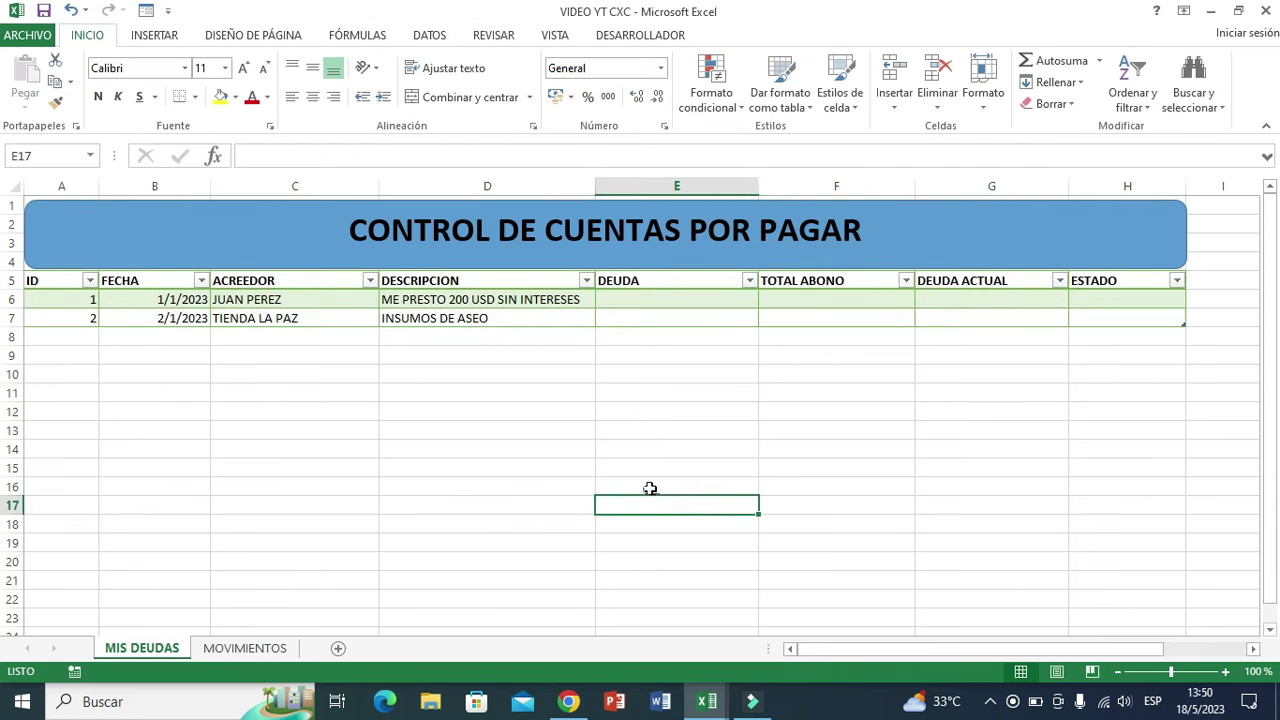
Convert range A5:E7 on the MOVIMIENTOS sheet into a table with a header row
{"action": "left_click", "coordinate": [247, 650]}
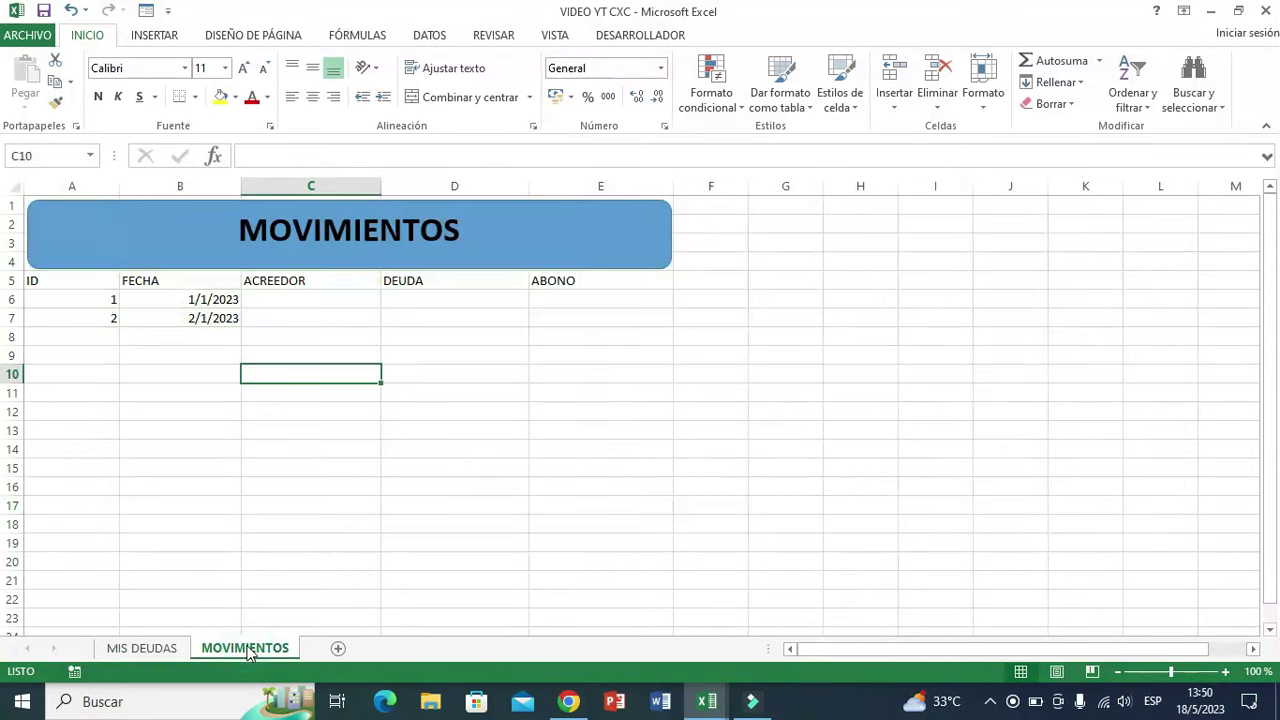
{"action": "left_click_drag", "start_coordinate": [59, 287], "coordinate": [634, 314]}
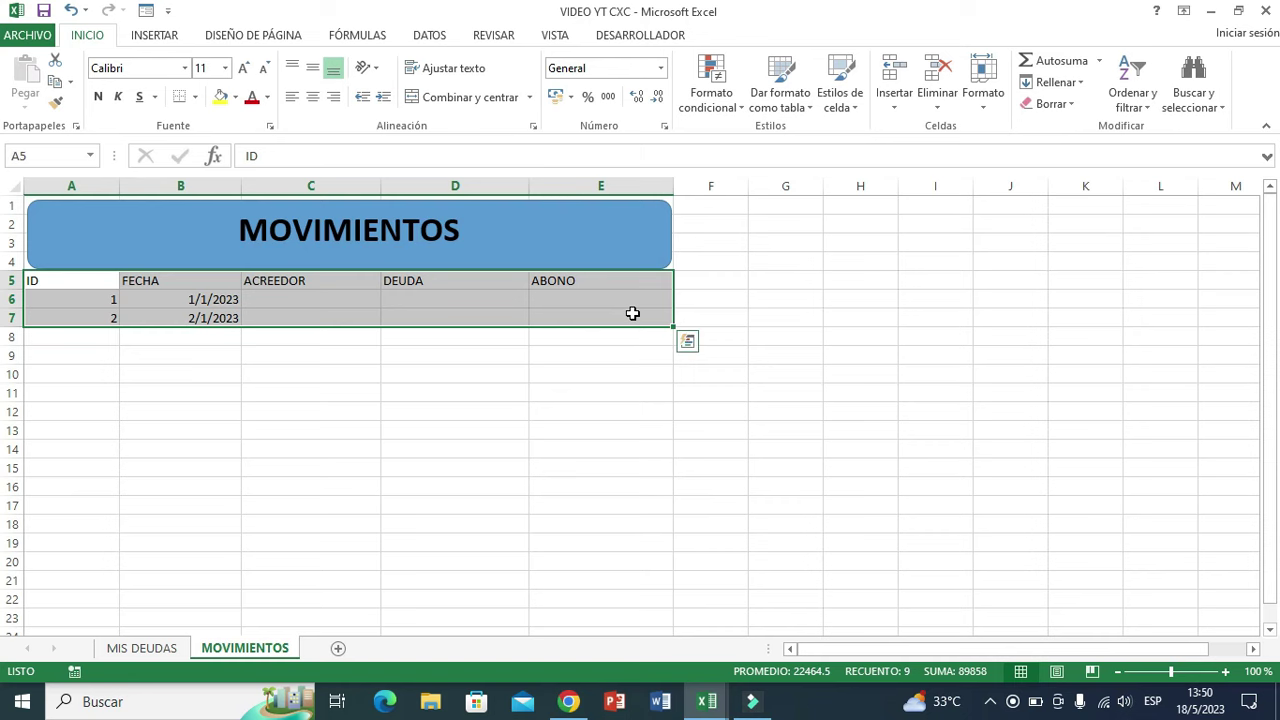
{"action": "left_click", "coordinate": [163, 38]}
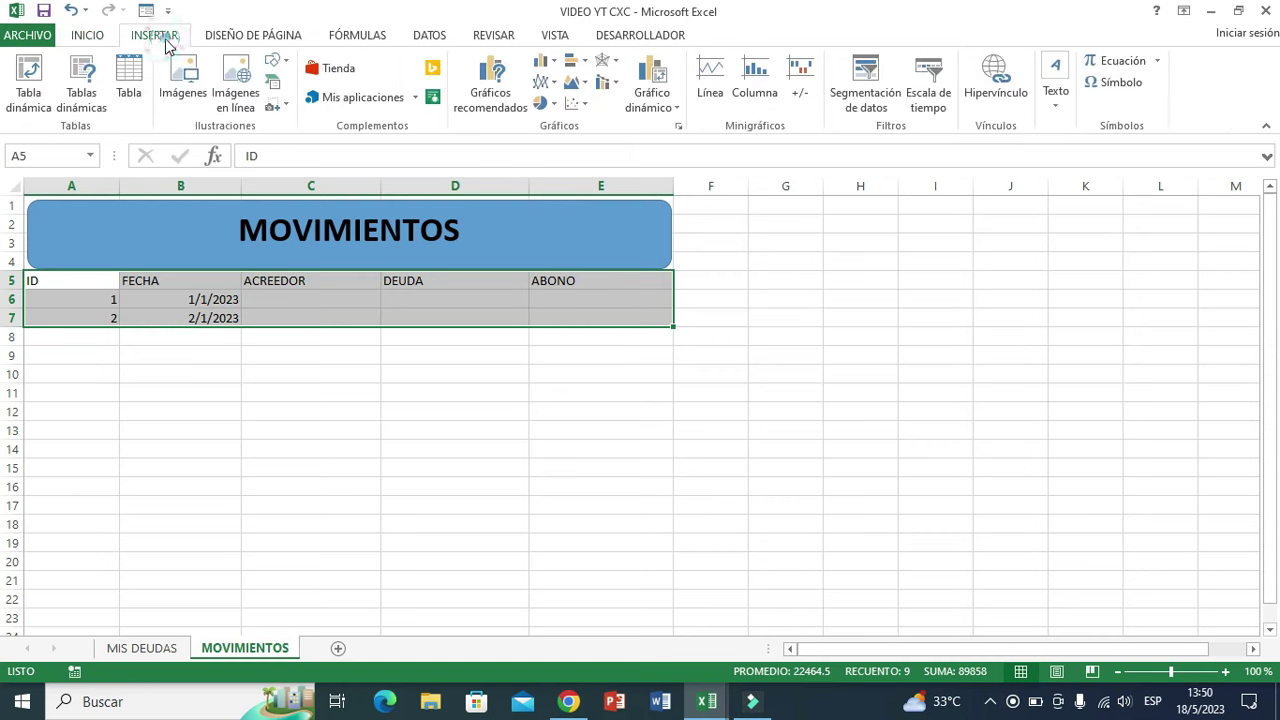
{"action": "left_click", "coordinate": [128, 80]}
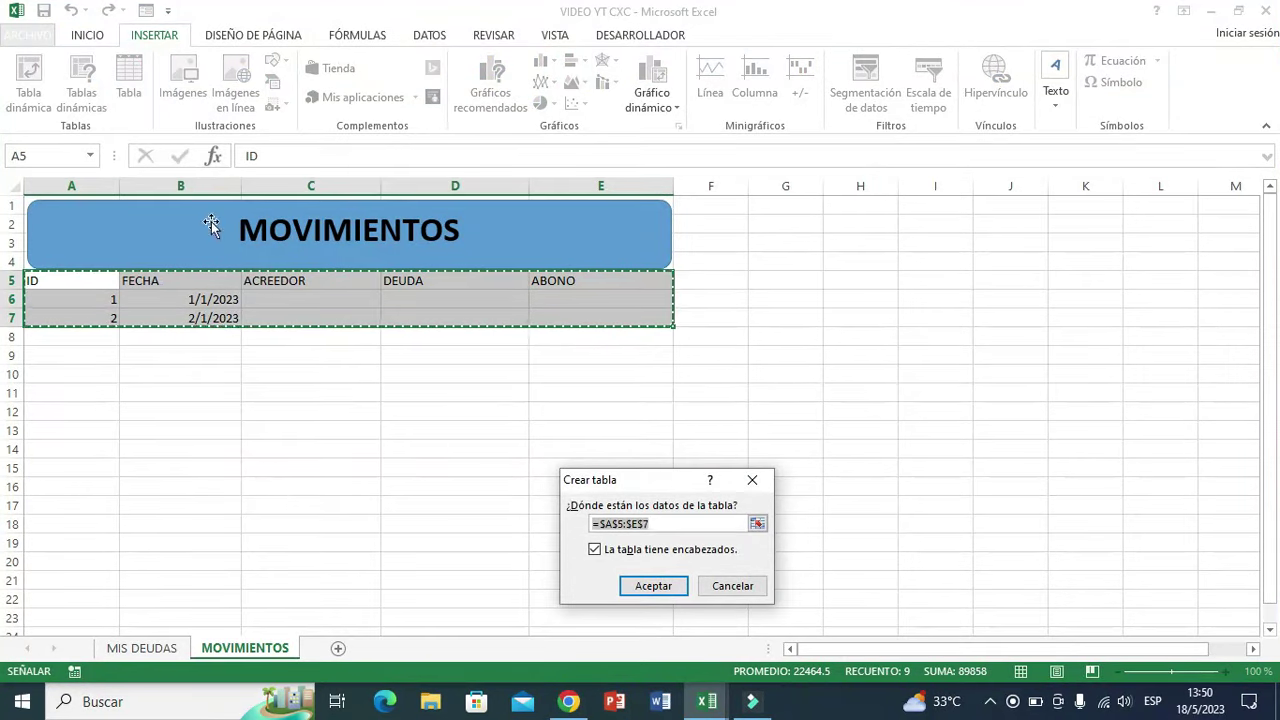
{"action": "left_click", "coordinate": [595, 550]}
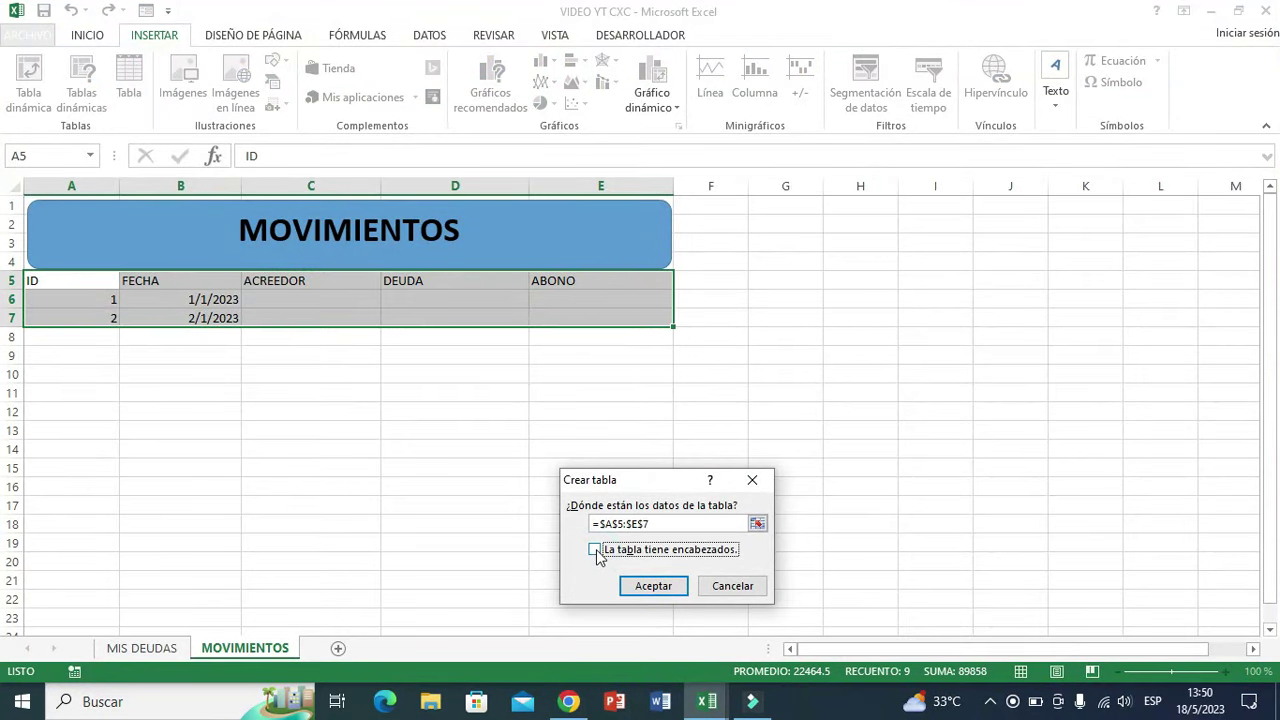
{"action": "left_click", "coordinate": [595, 550]}
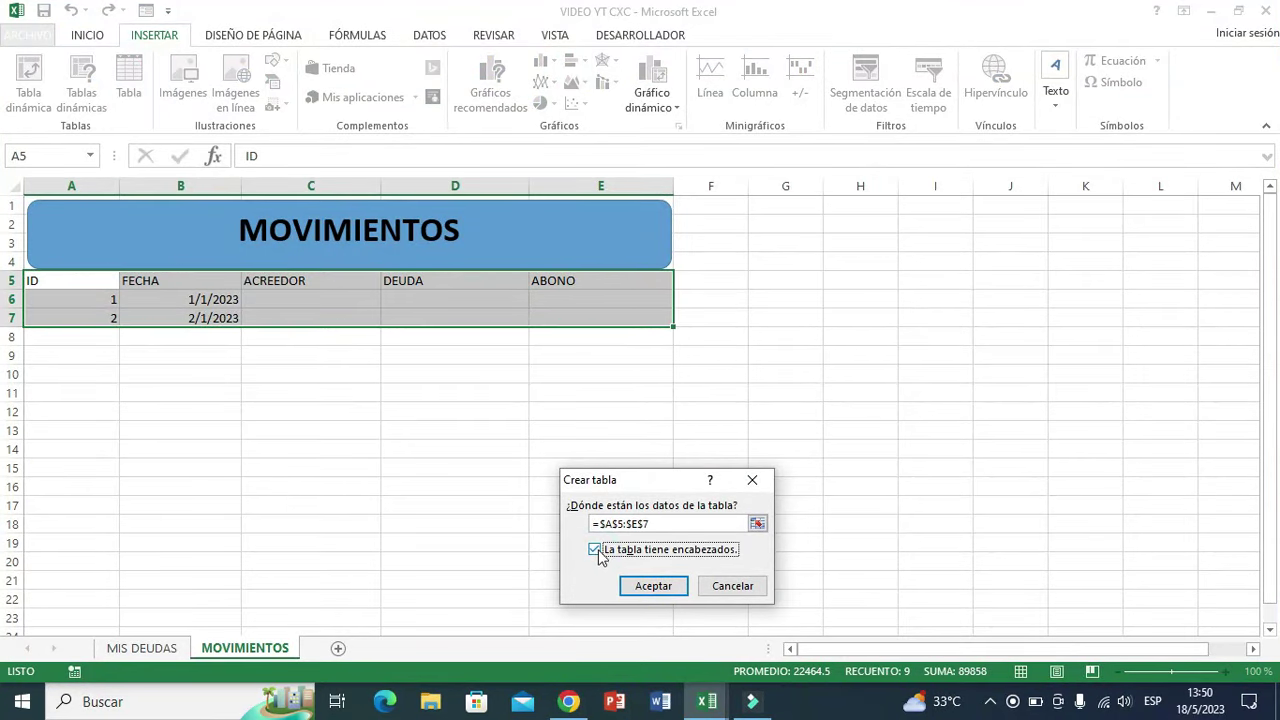
{"action": "left_click", "coordinate": [653, 588]}
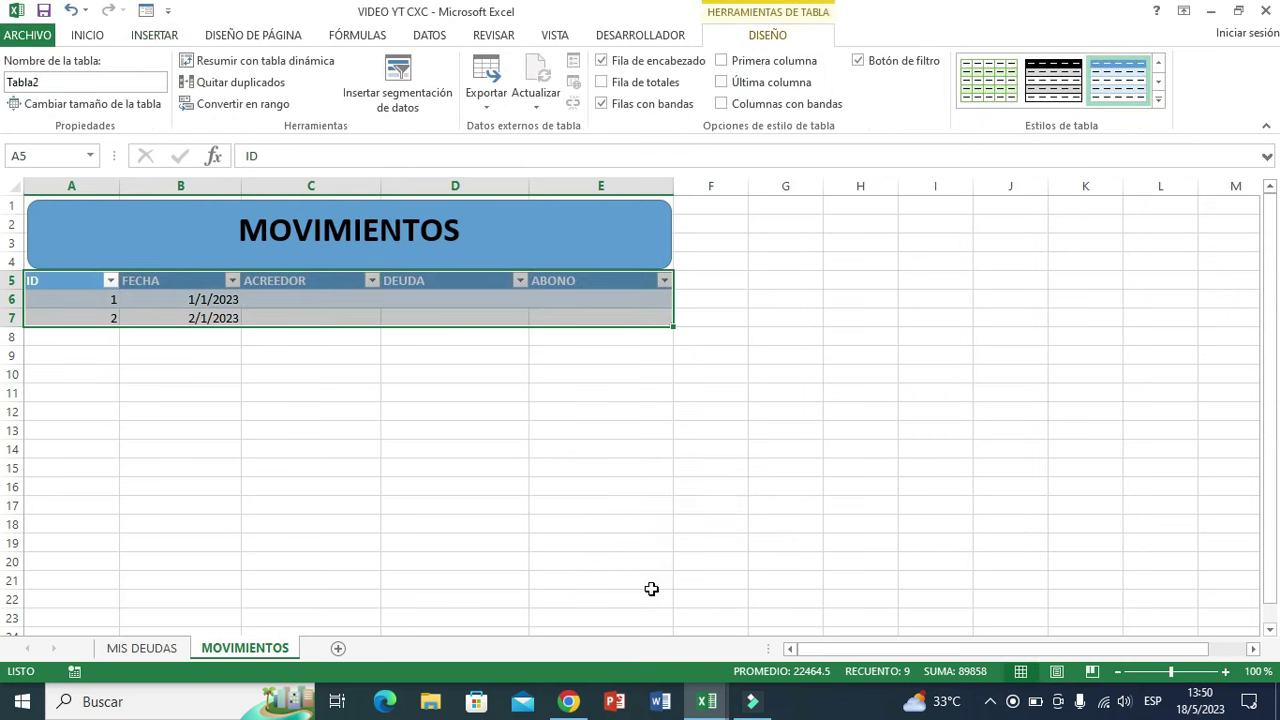
Rename the new table from Tabla2 to MOVIMIENTOS
{"action": "double_click", "coordinate": [53, 80]}
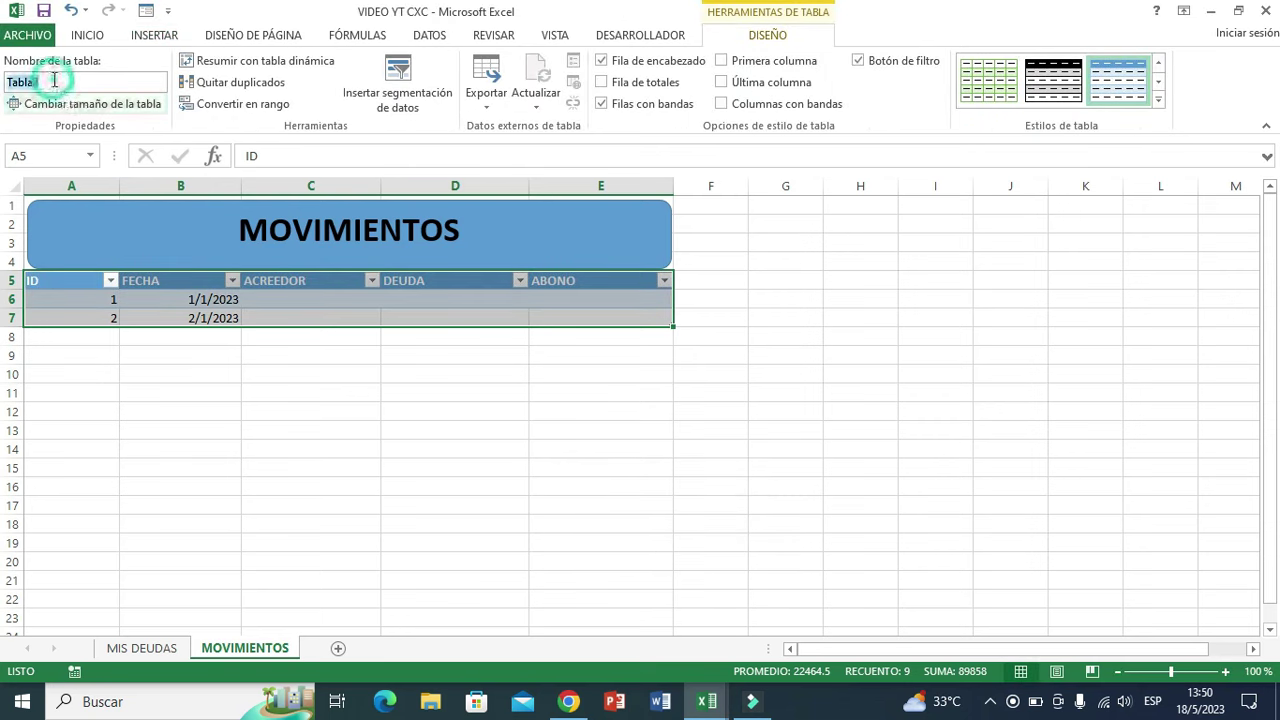
{"action": "type", "text": "MOVIMIENTOS"}
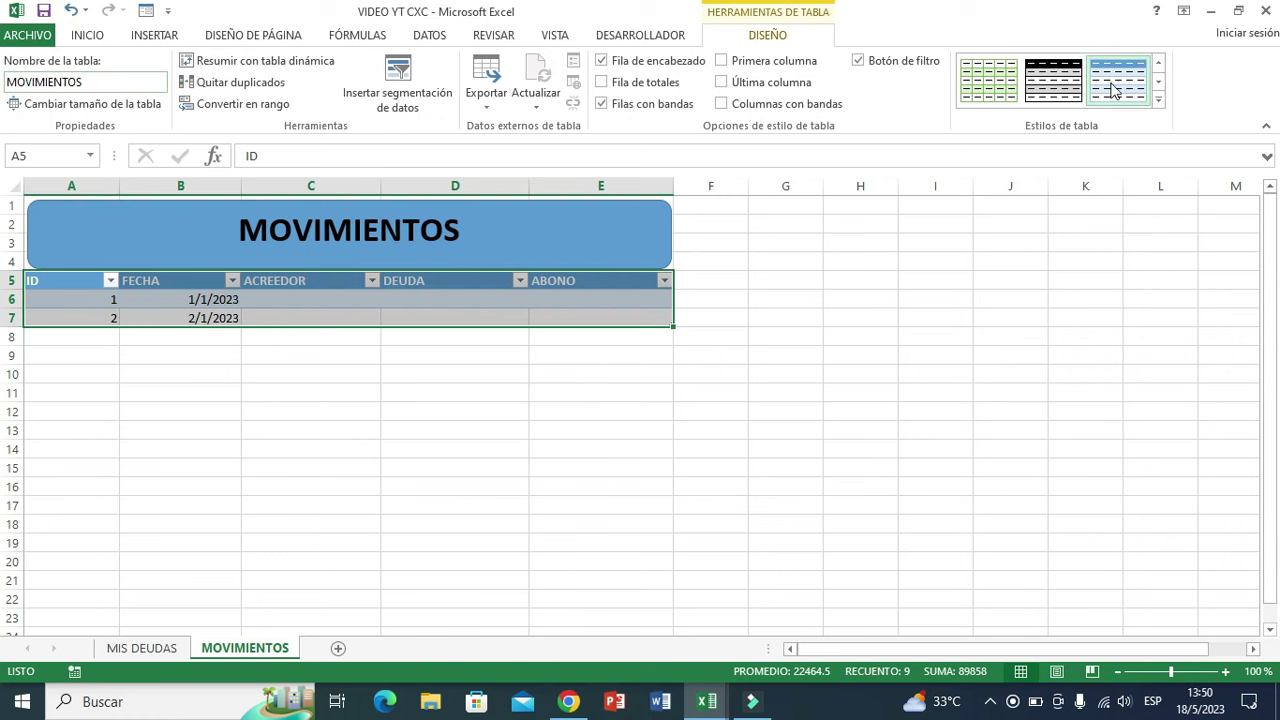
{"action": "left_click", "coordinate": [426, 424]}
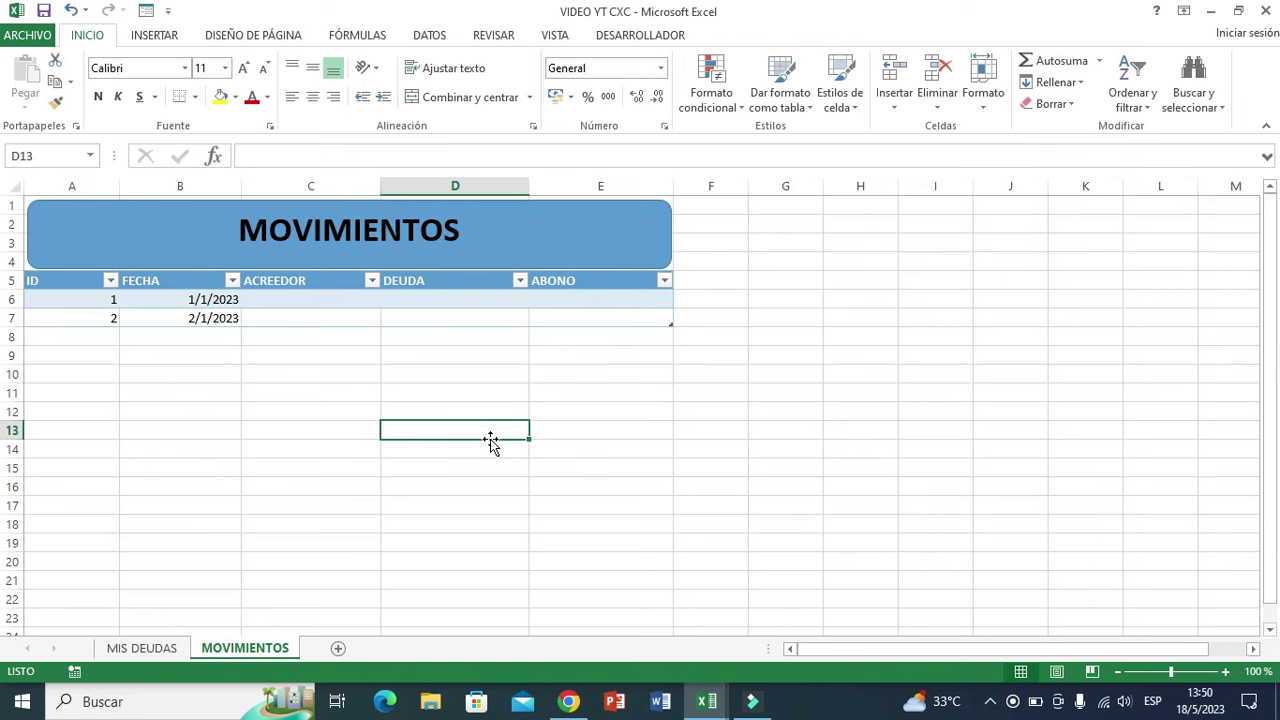
{"action": "left_click", "coordinate": [296, 299]}
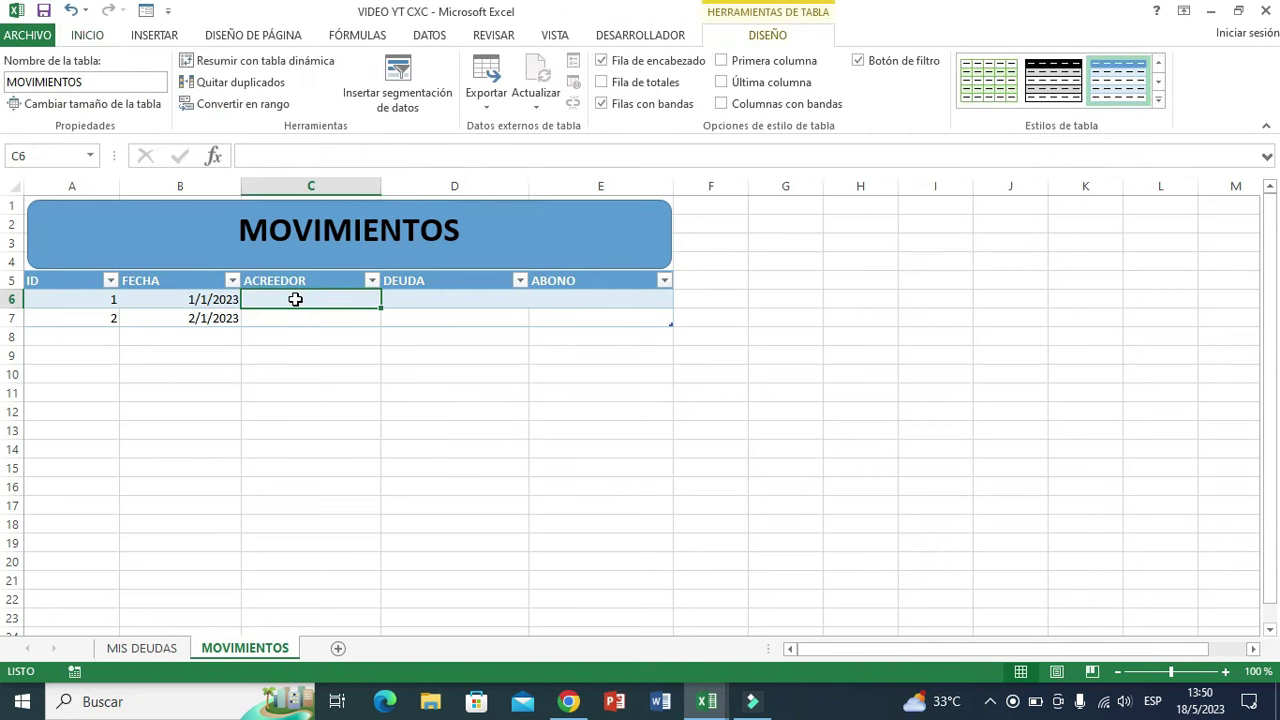
{"action": "double_click", "coordinate": [296, 299]}
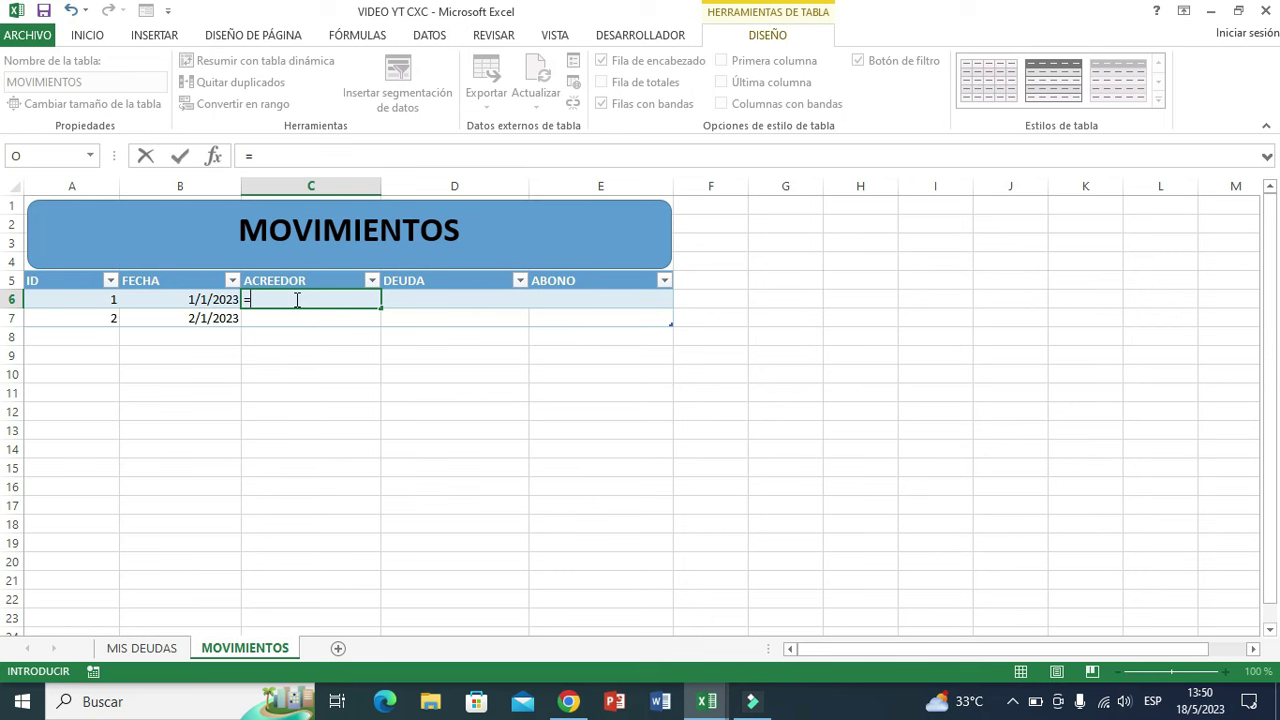
{"action": "type", "text": "SI"}
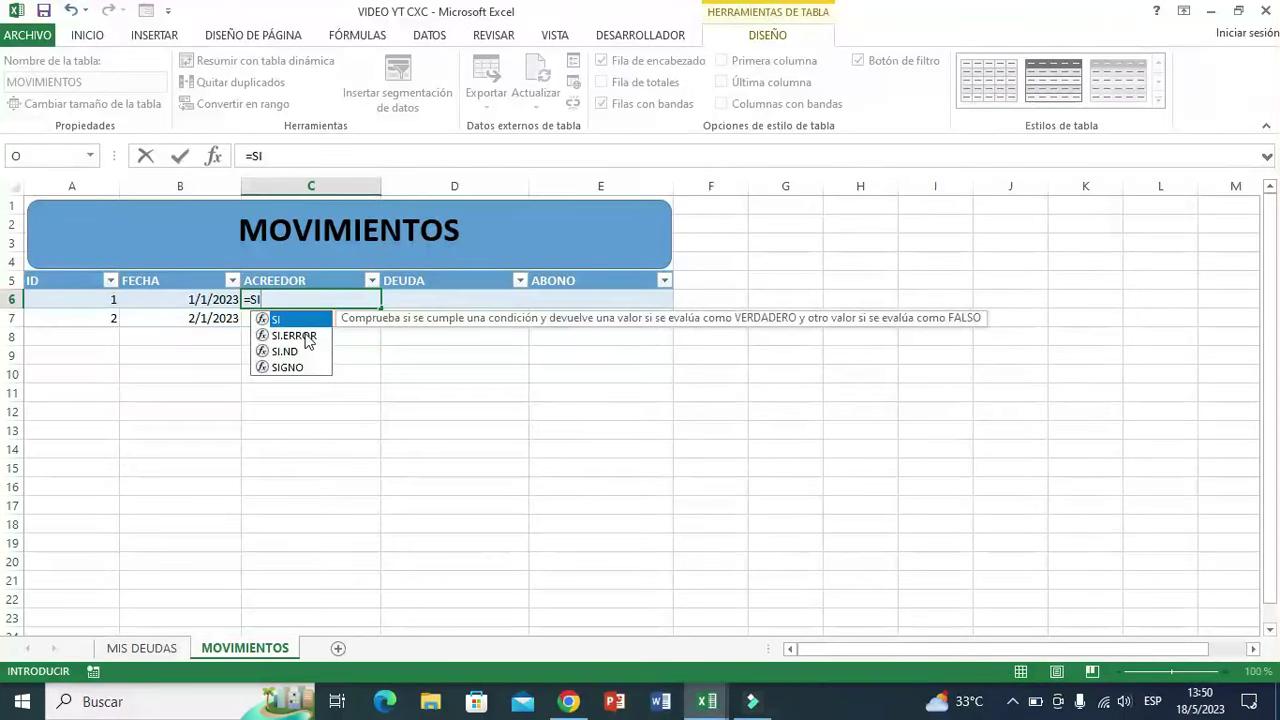
{"action": "double_click", "coordinate": [306, 336]}
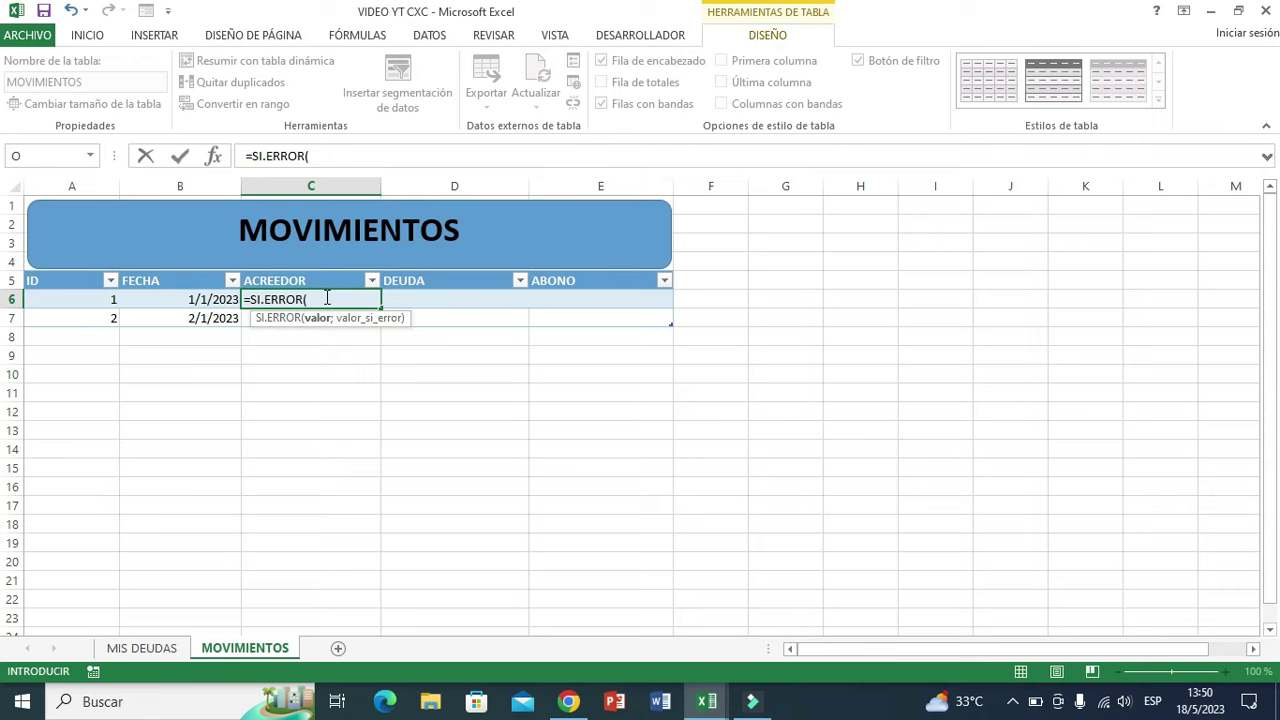
{"action": "type", "text": "BUSCAR"}
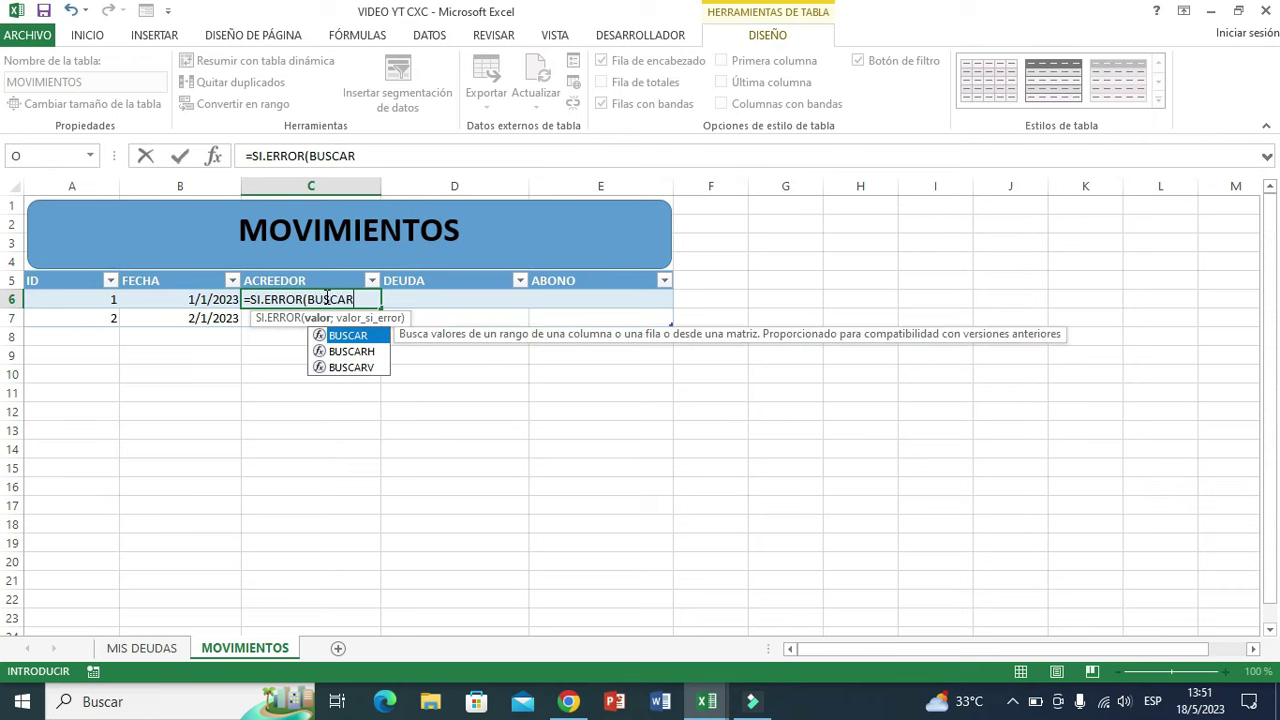
{"action": "double_click", "coordinate": [352, 367]}
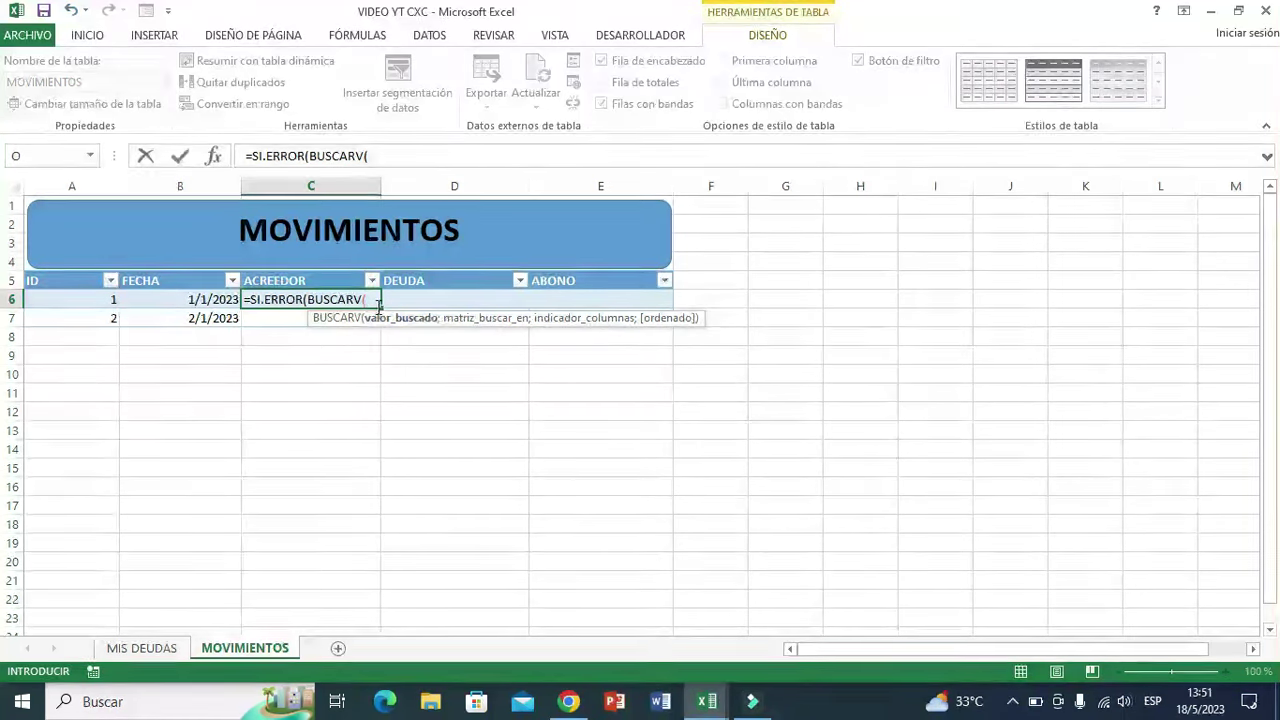
{"action": "left_click", "coordinate": [75, 298]}
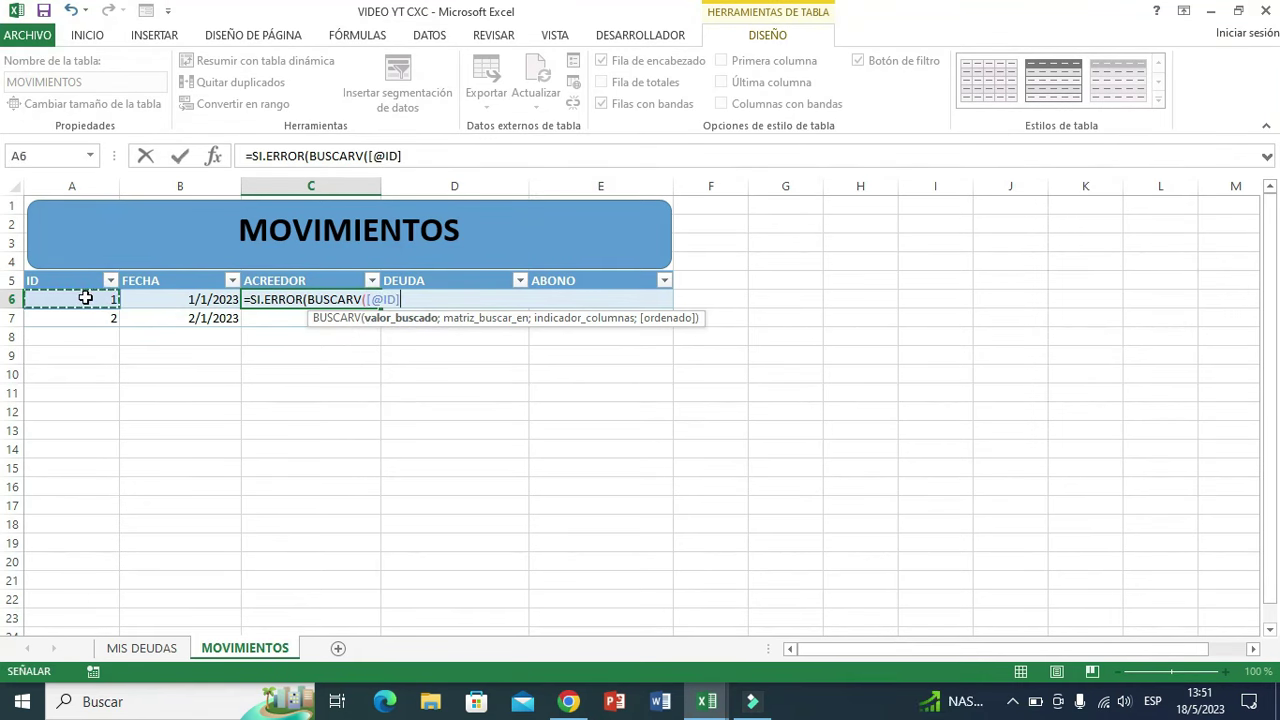
{"action": "type", "text": ";"}
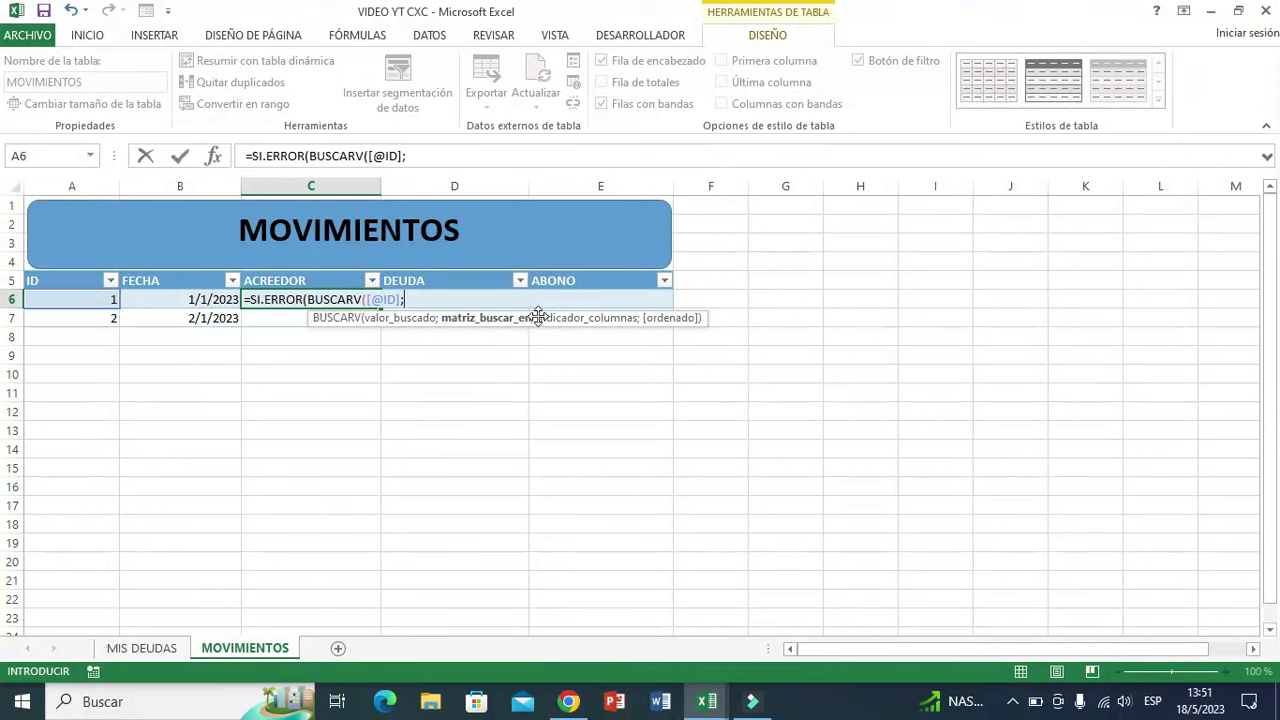
{"action": "type", "text": "DEU"}
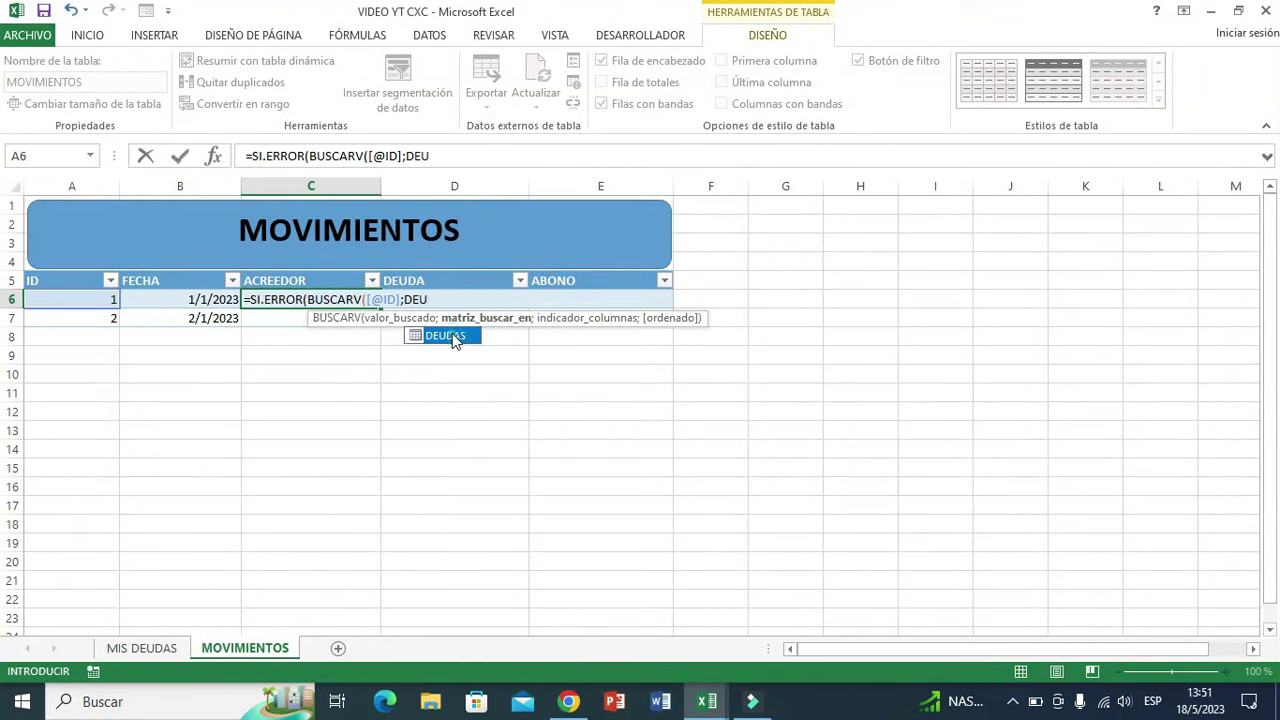
{"action": "double_click", "coordinate": [455, 336]}
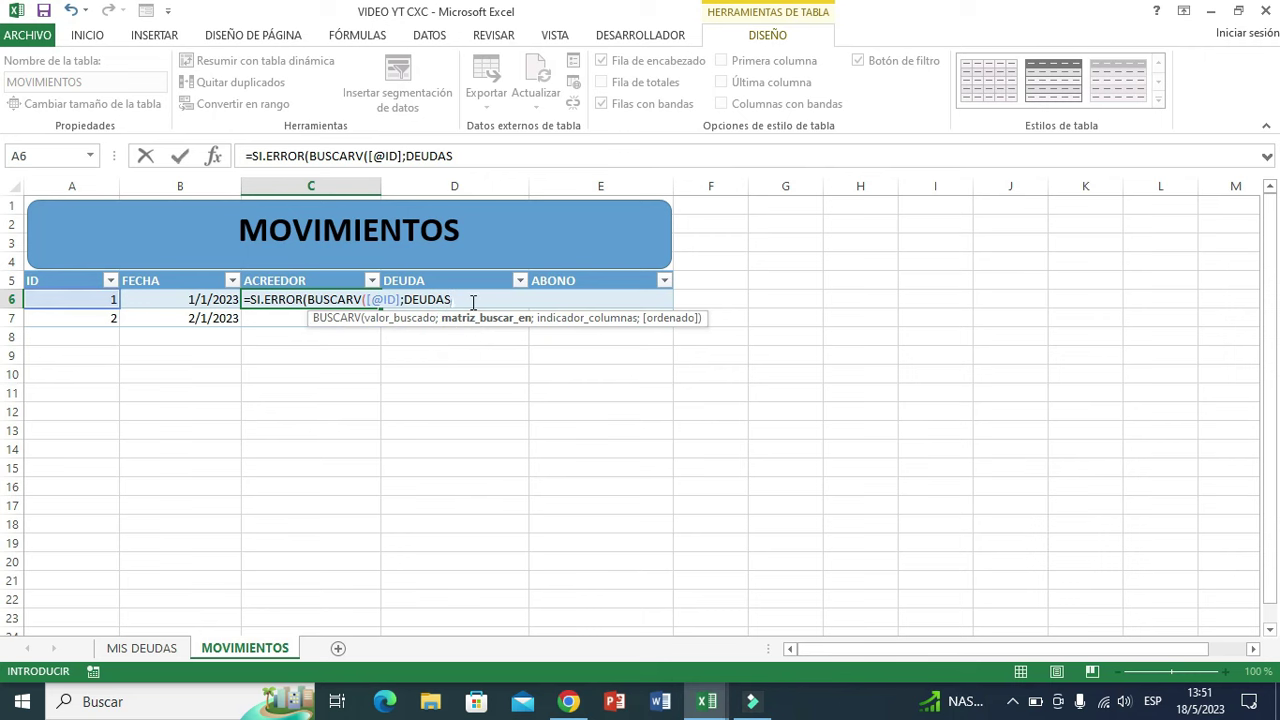
{"action": "type", "text": ";3"}
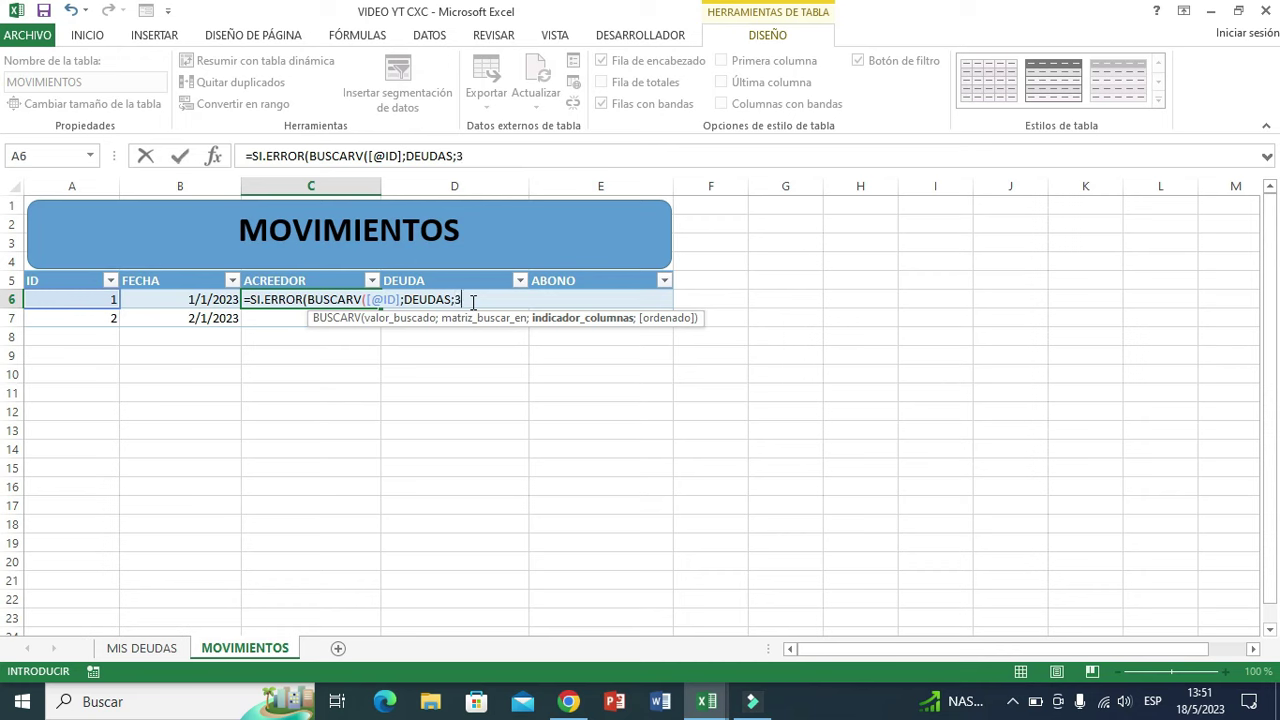
{"action": "type", "text": ";"}
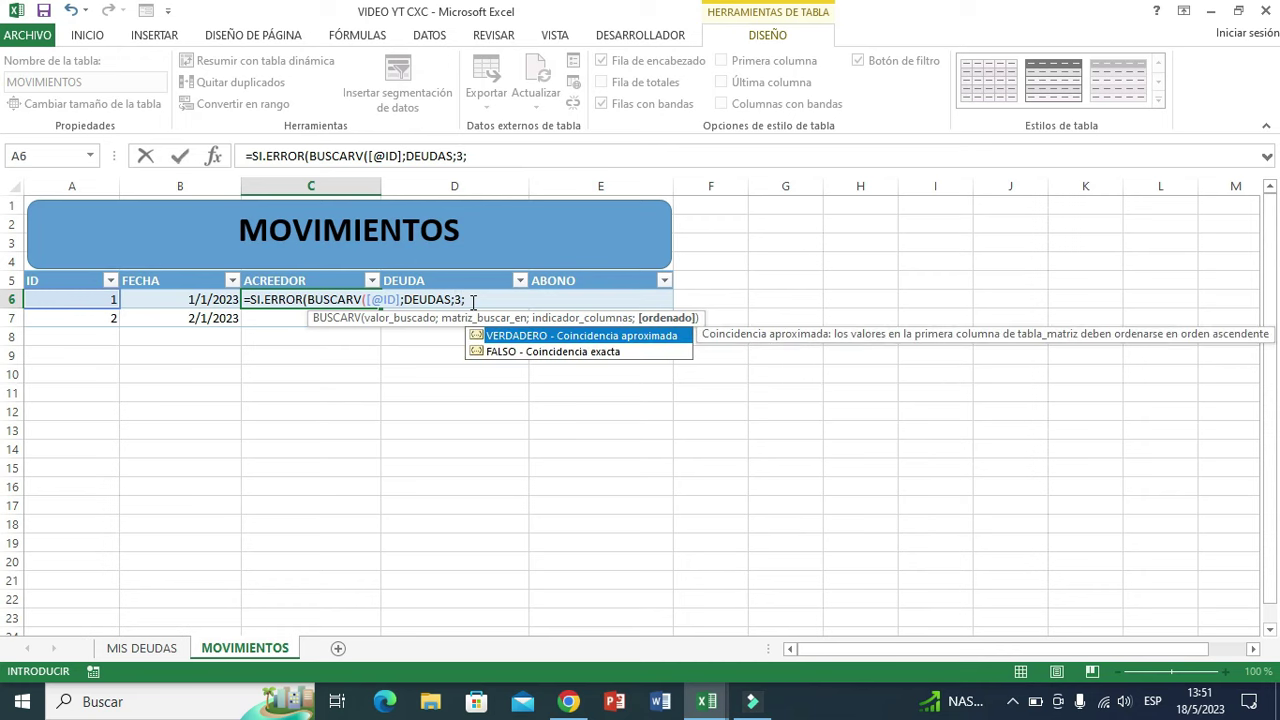
{"action": "double_click", "coordinate": [521, 352]}
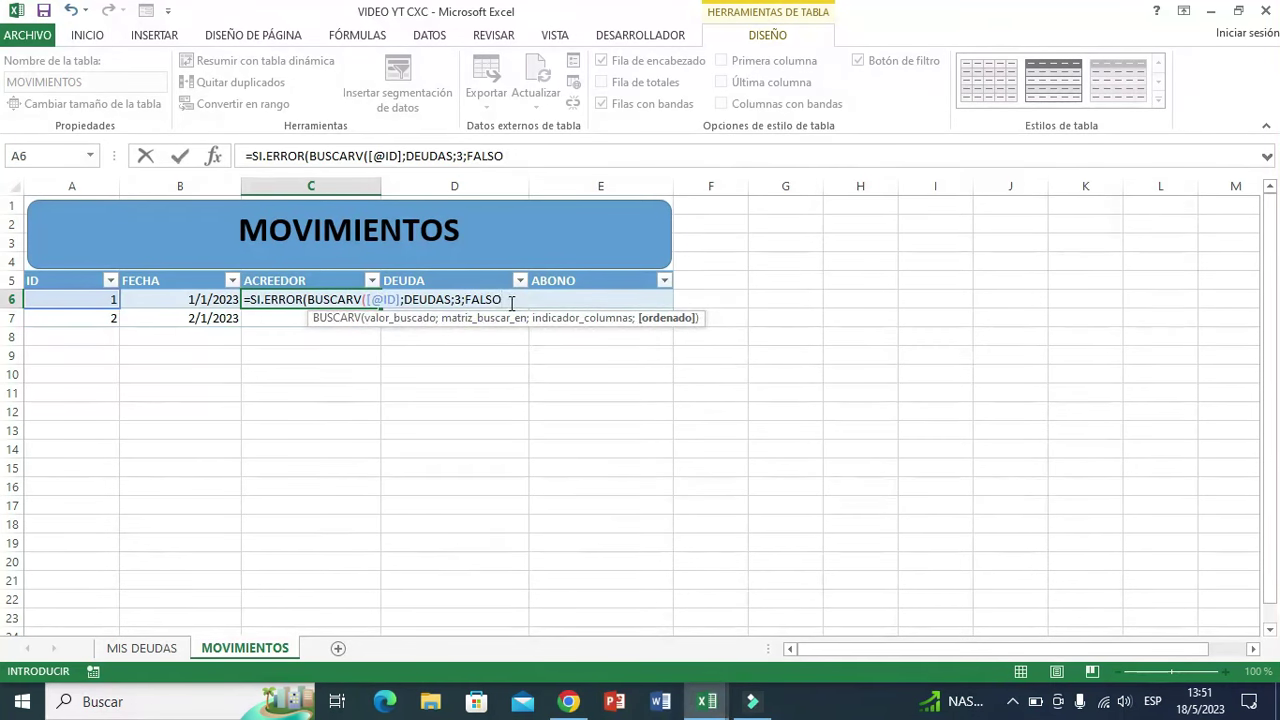
{"action": "type", "text": ";\"N"}
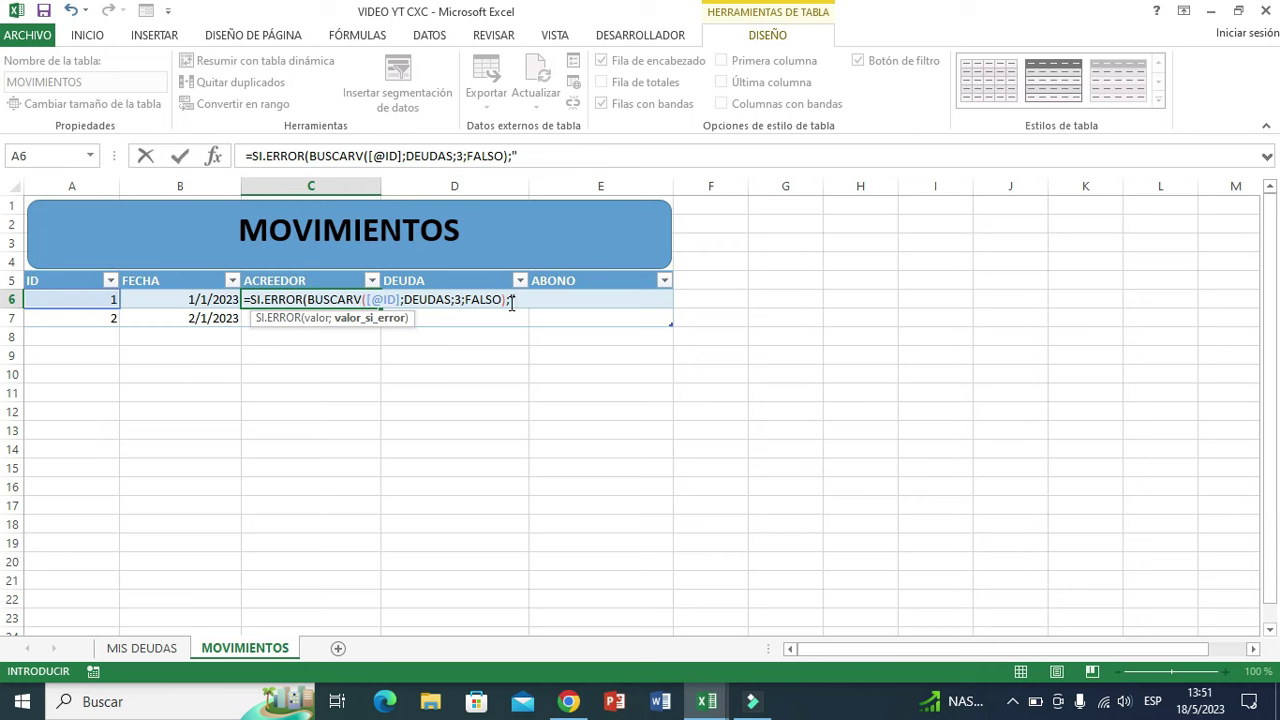
{"action": "type", "text": "O EXISTE"}
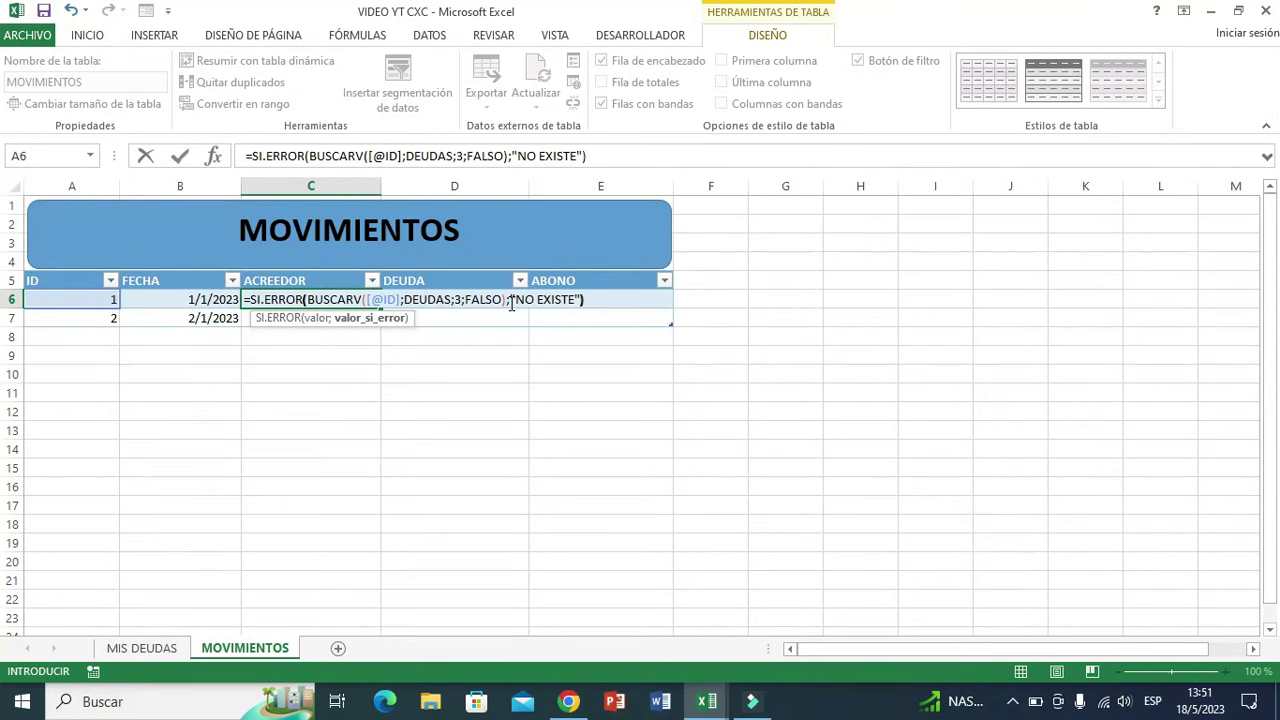
{"action": "key", "text": "Return"}
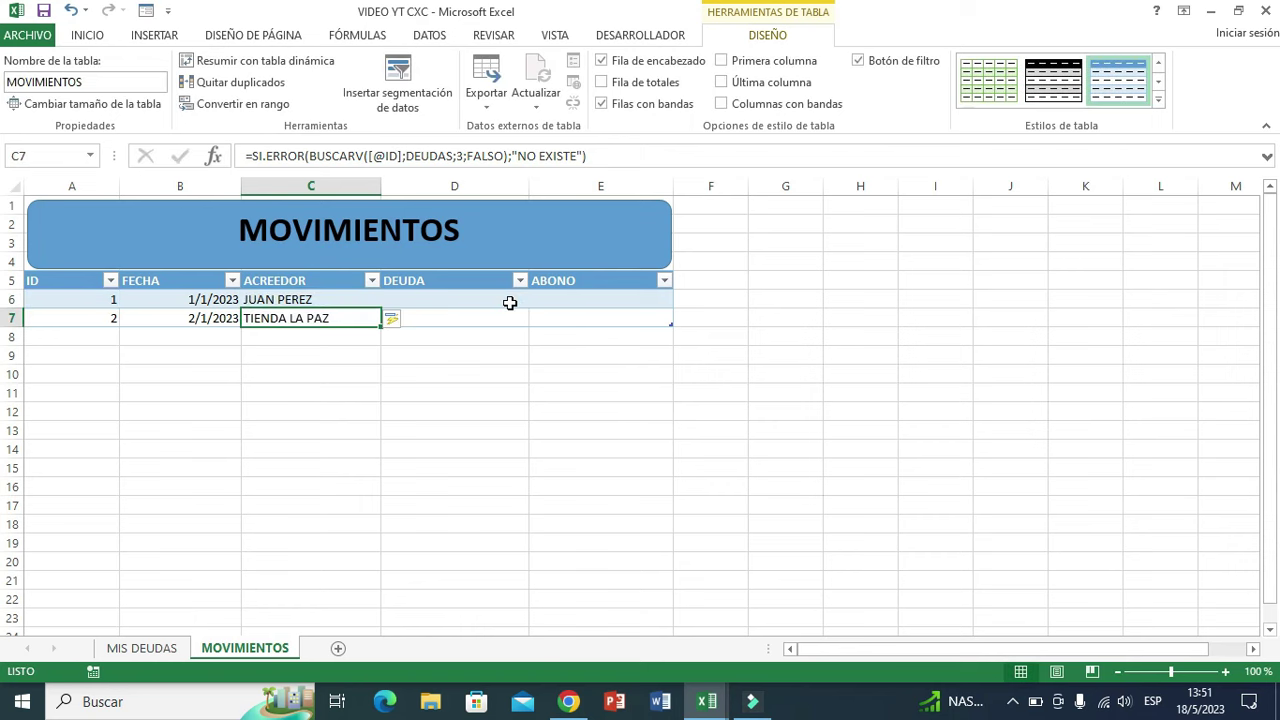
{"action": "left_click", "coordinate": [309, 363]}
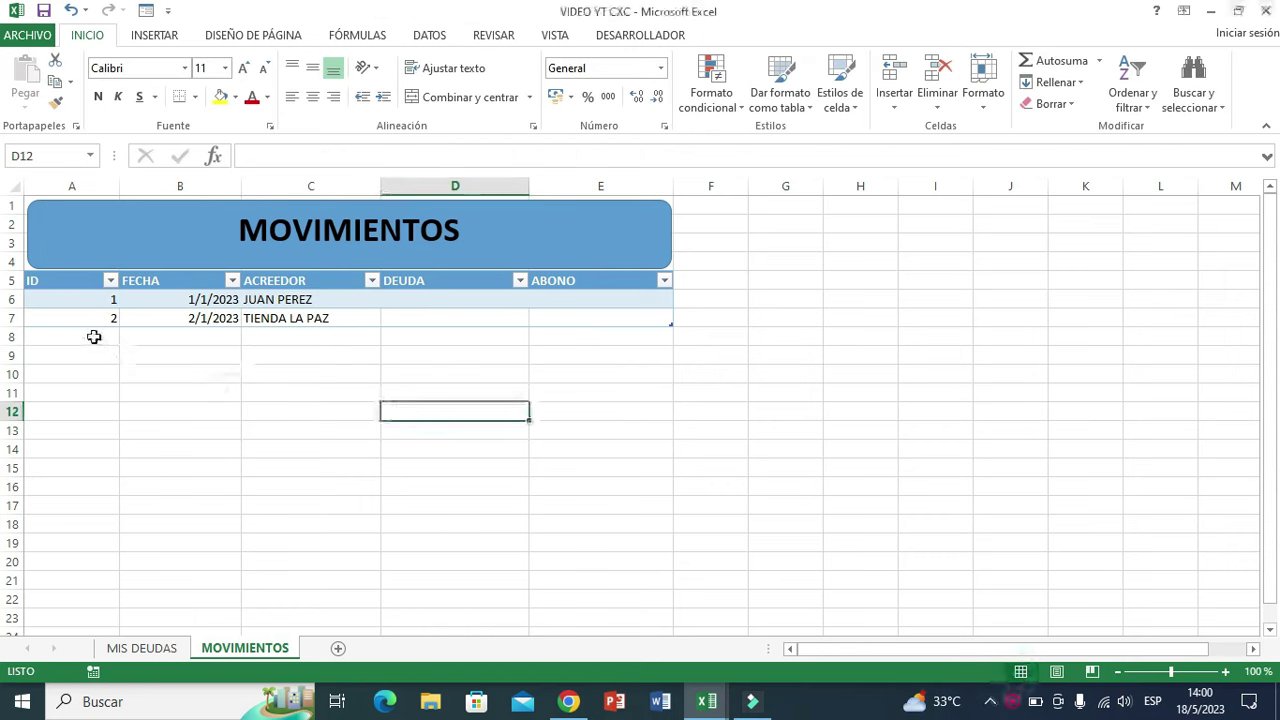
{"action": "left_click", "coordinate": [100, 334]}
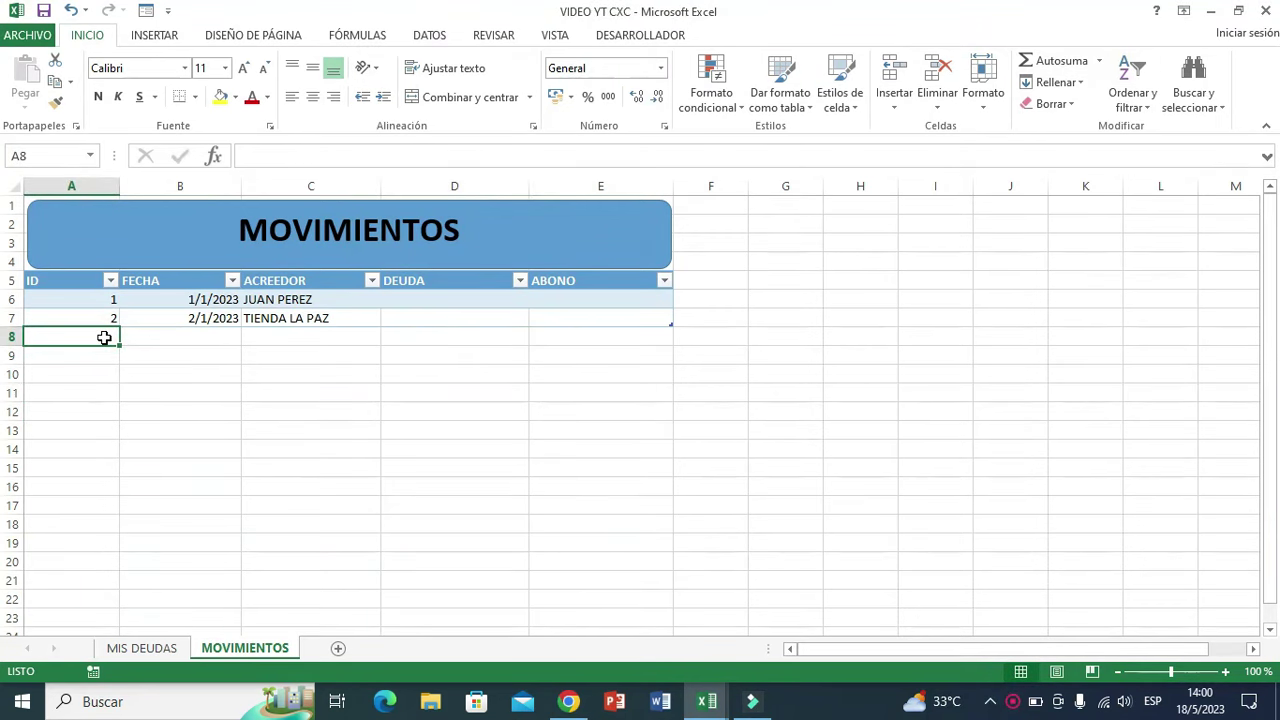
{"action": "type", "text": "3"}
{"action": "left_click", "coordinate": [195, 443]}
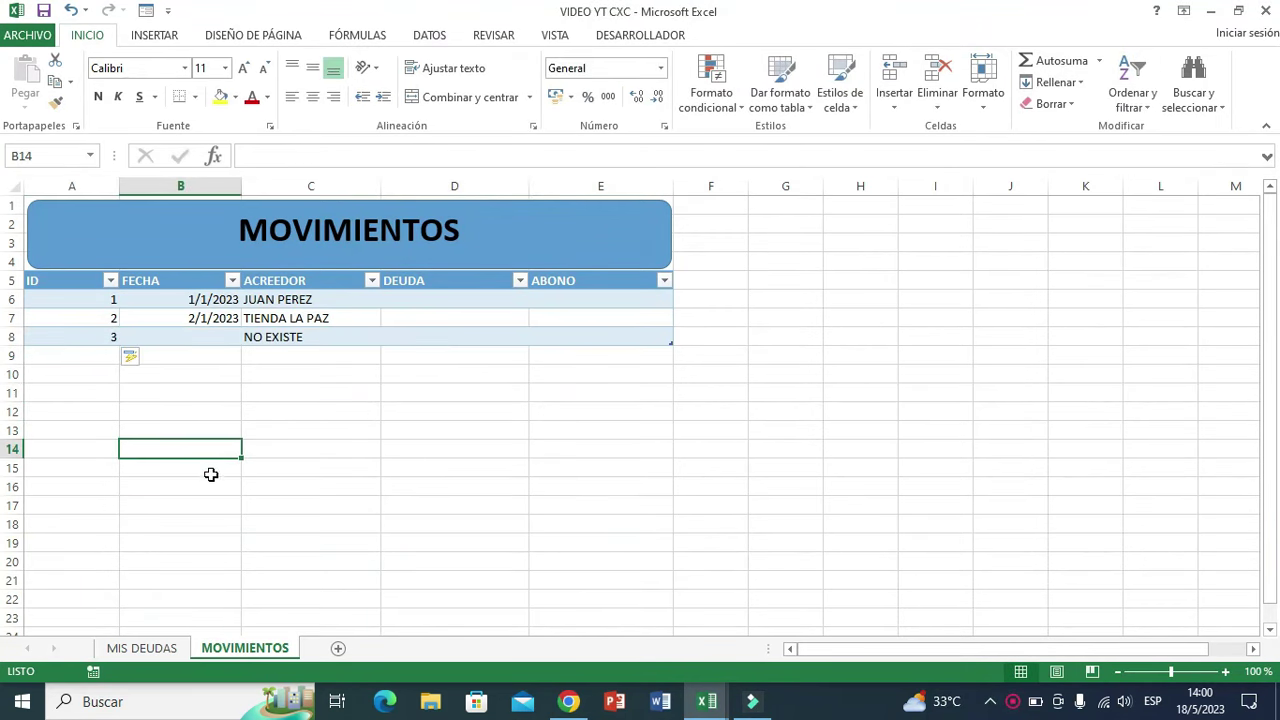
{"action": "left_click", "coordinate": [274, 342]}
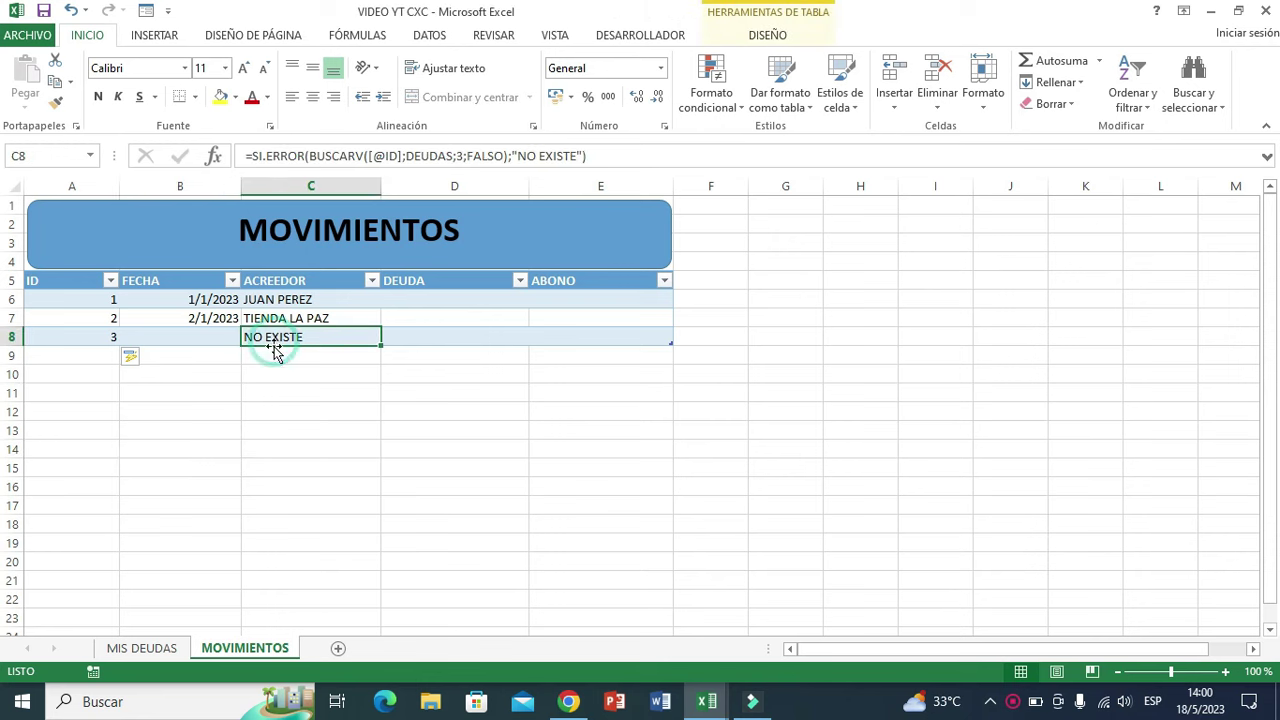
{"action": "left_click", "coordinate": [13, 337]}
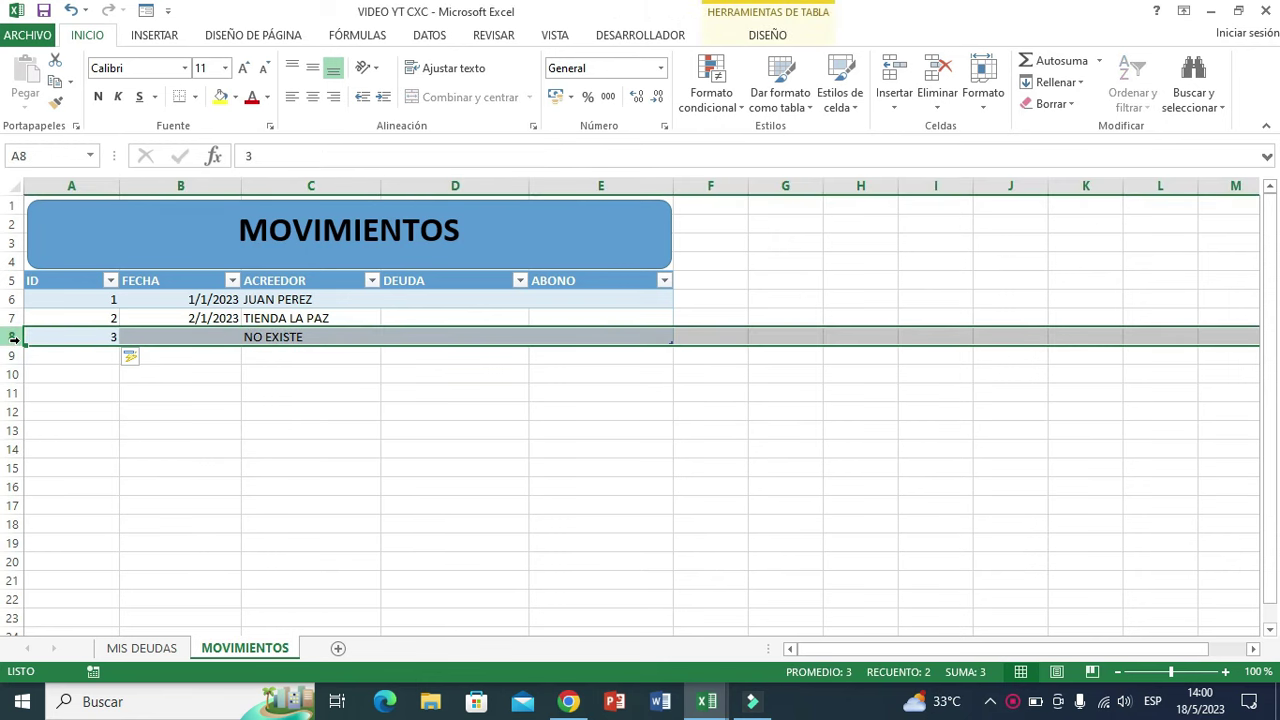
{"action": "key", "text": "ctrl+minus"}
{"action": "left_click", "coordinate": [370, 468]}
{"action": "left_click", "coordinate": [422, 301]}
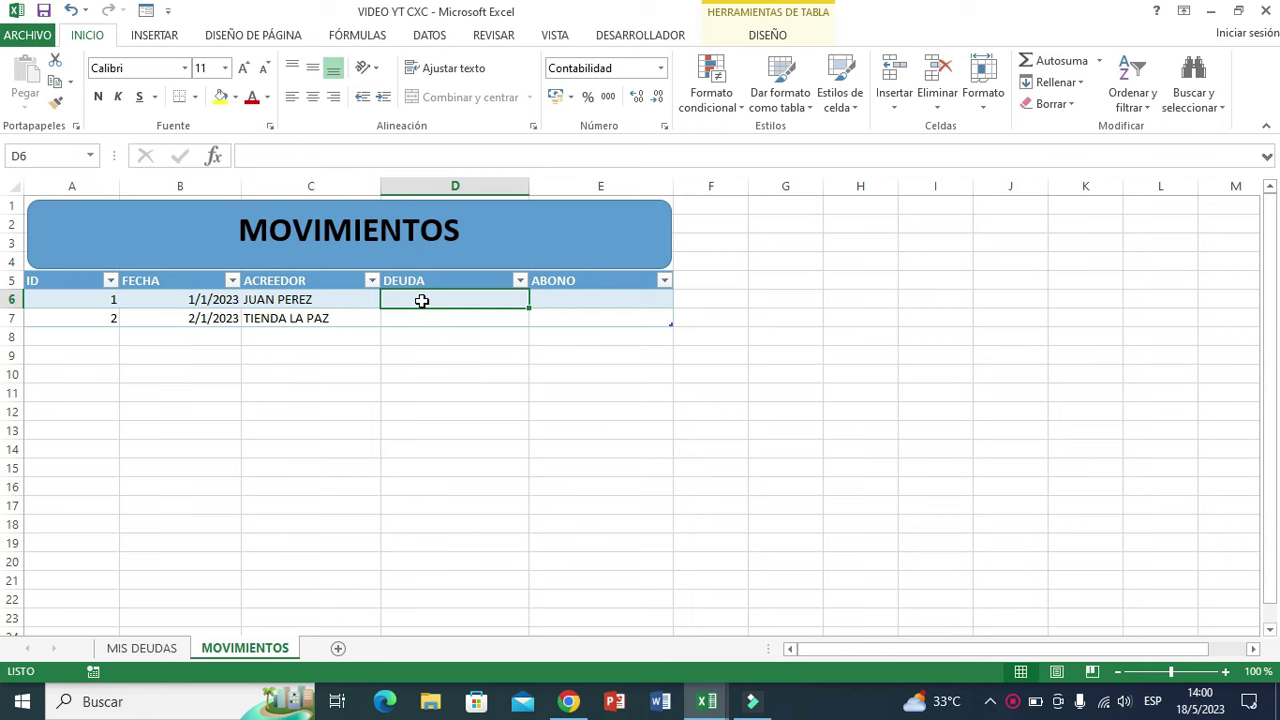
Enter debts of 200 in D6 and 350 in D7, then switch to MIS DEUDAS
{"action": "type", "text": "200"}
{"action": "key", "text": "Return"}
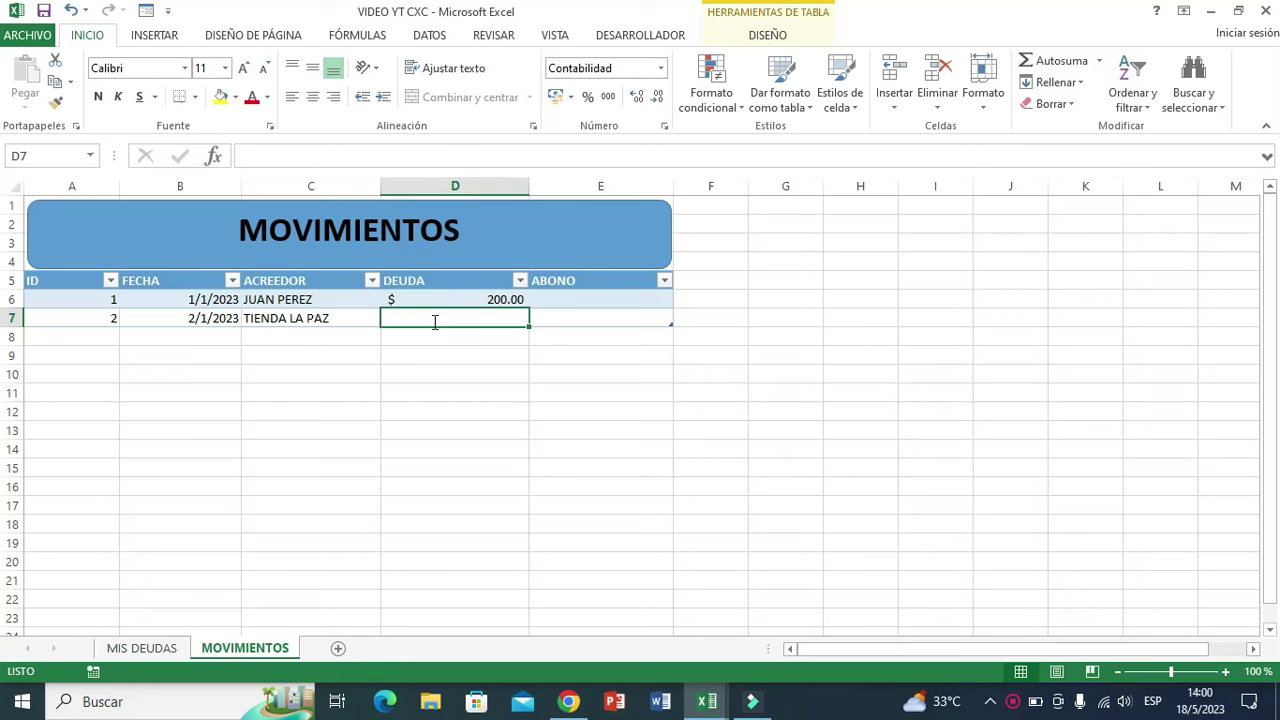
{"action": "type", "text": "350.00"}
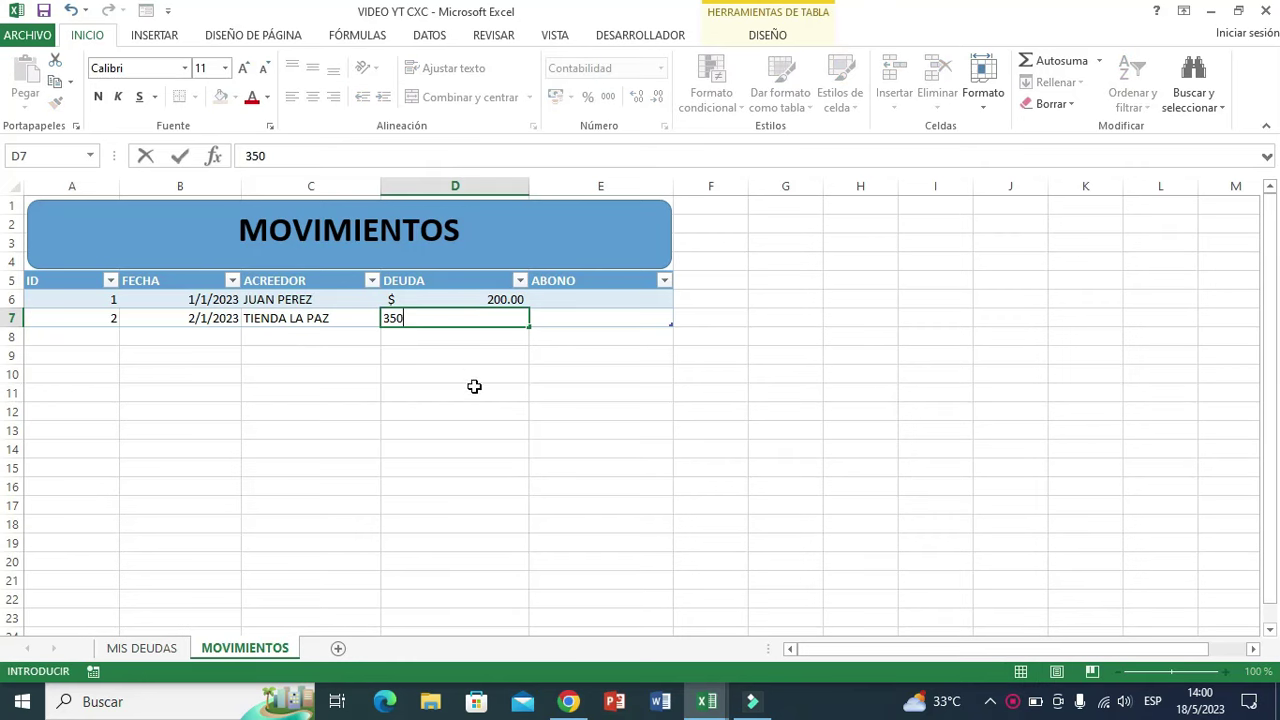
{"action": "left_click", "coordinate": [474, 386]}
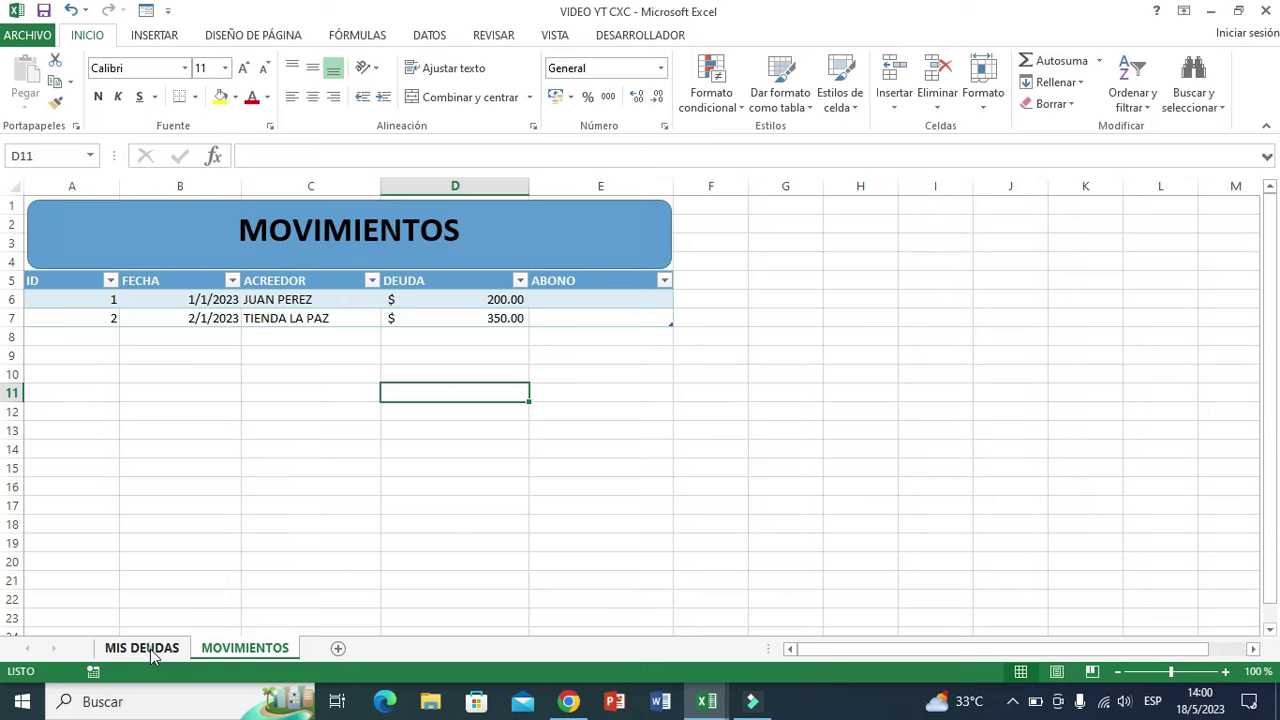
{"action": "left_click", "coordinate": [152, 656]}
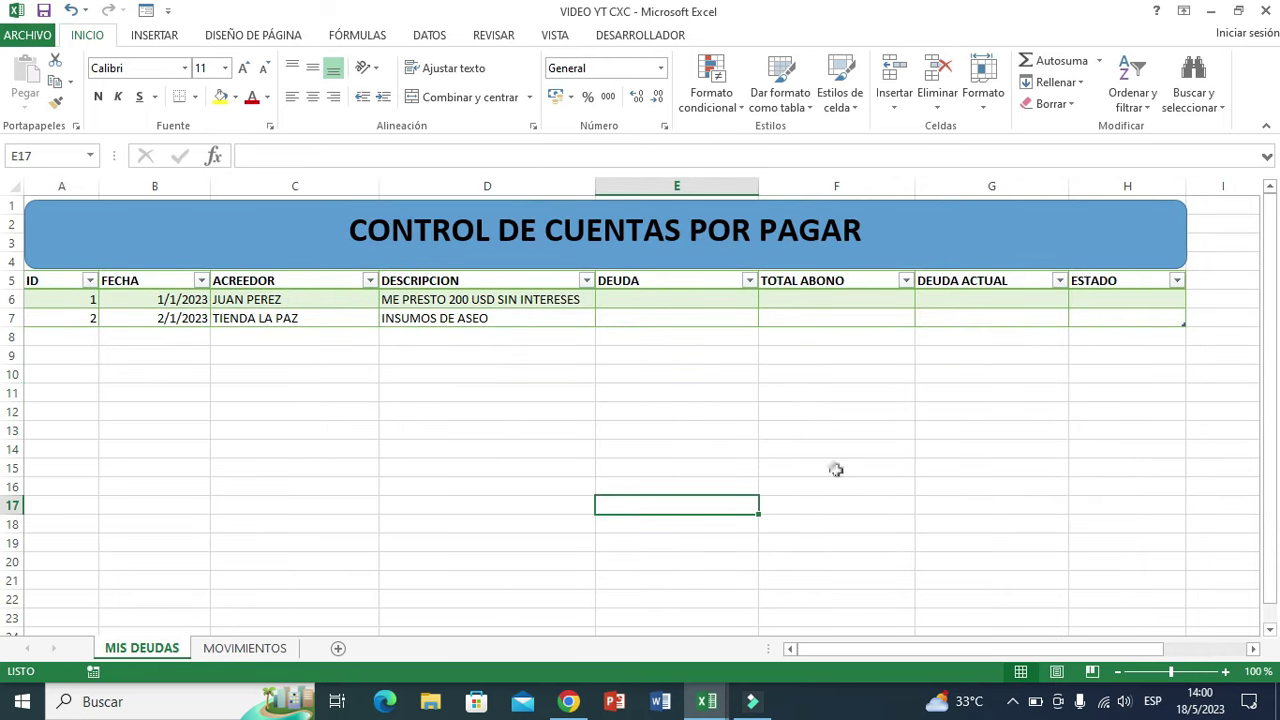
In E6 enter =SUMAR.SI(MOVIMIENTOS[ID];[ID];MOVIMIENTOS[DEUDA]) to total each ID's debts
{"action": "left_click", "coordinate": [636, 300]}
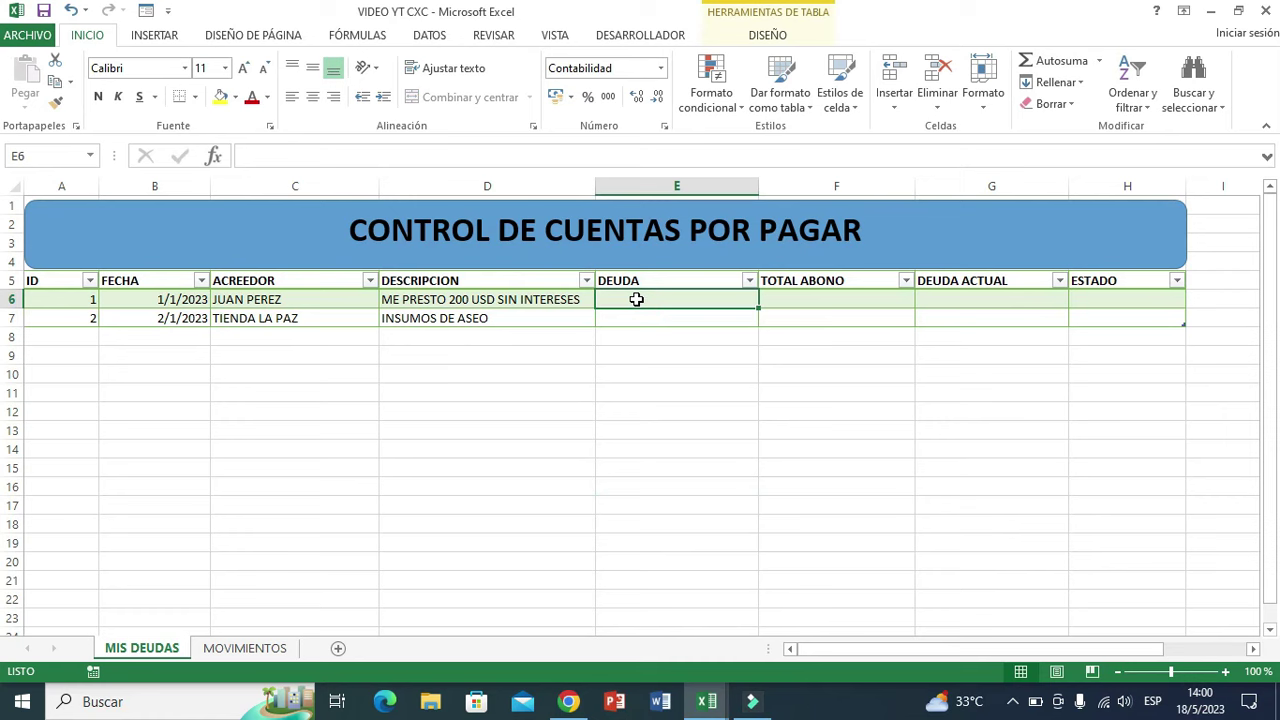
{"action": "type", "text": "="}
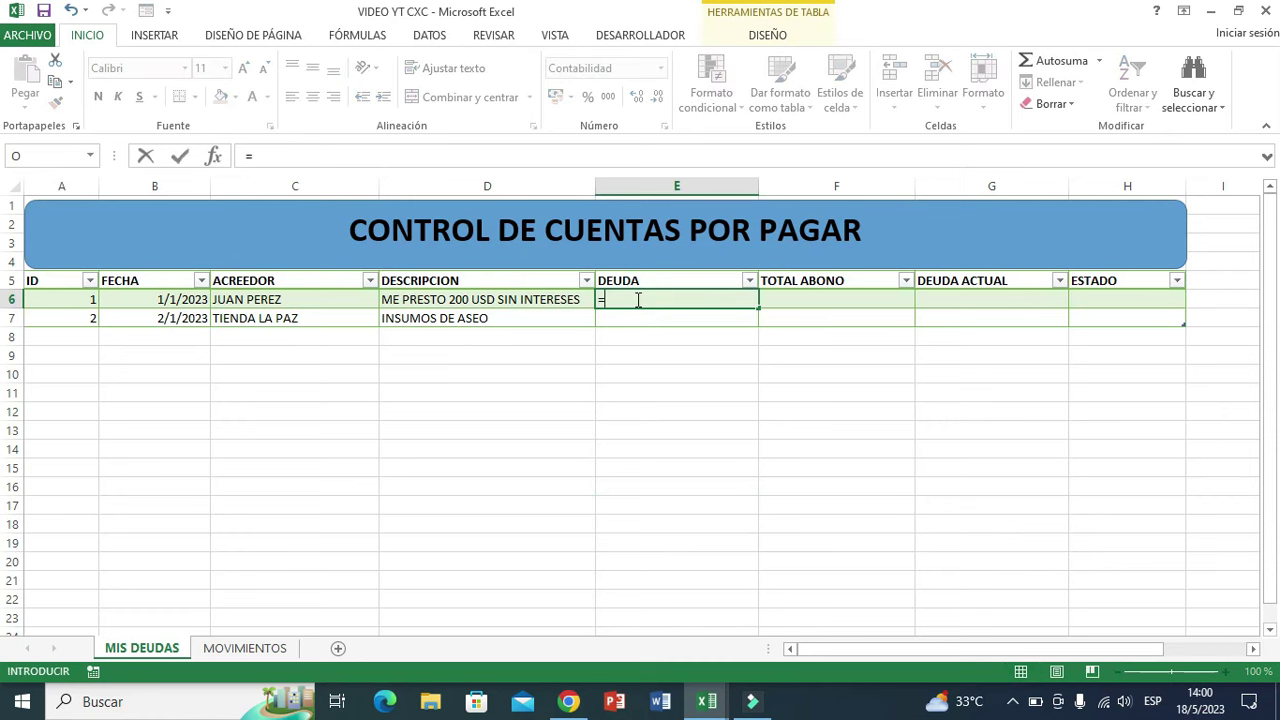
{"action": "type", "text": "SUMA"}
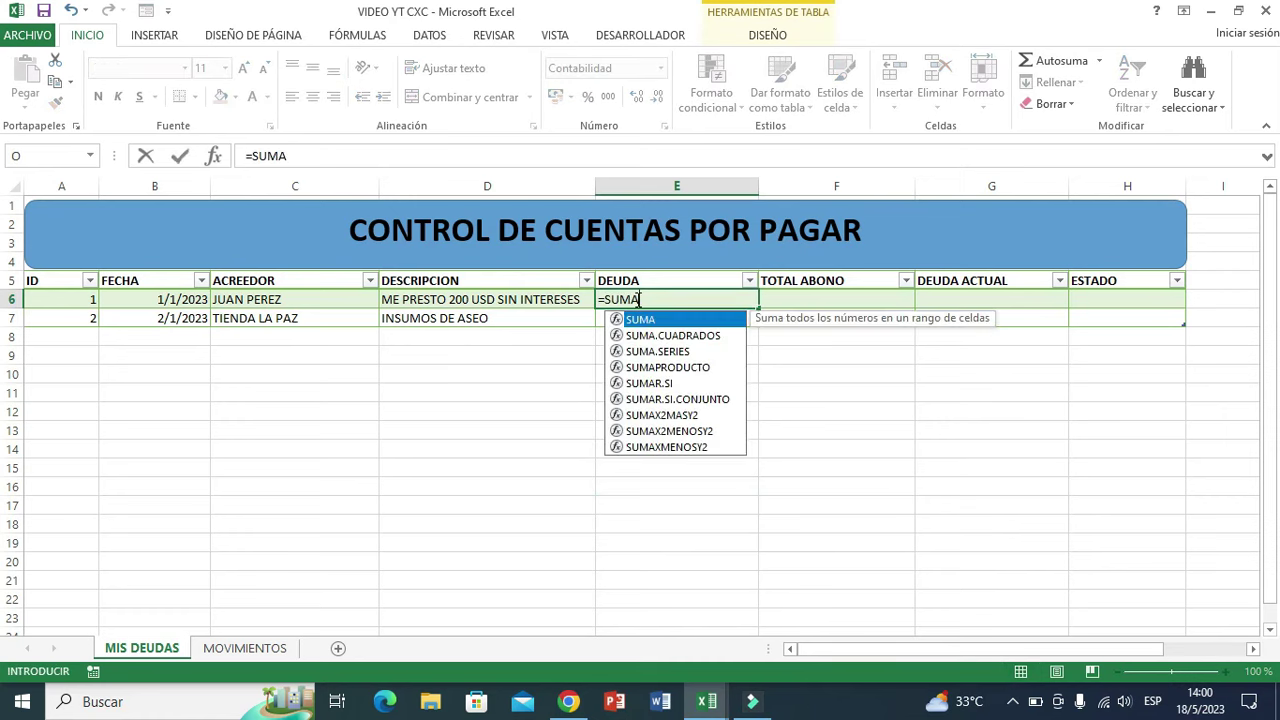
{"action": "double_click", "coordinate": [652, 383]}
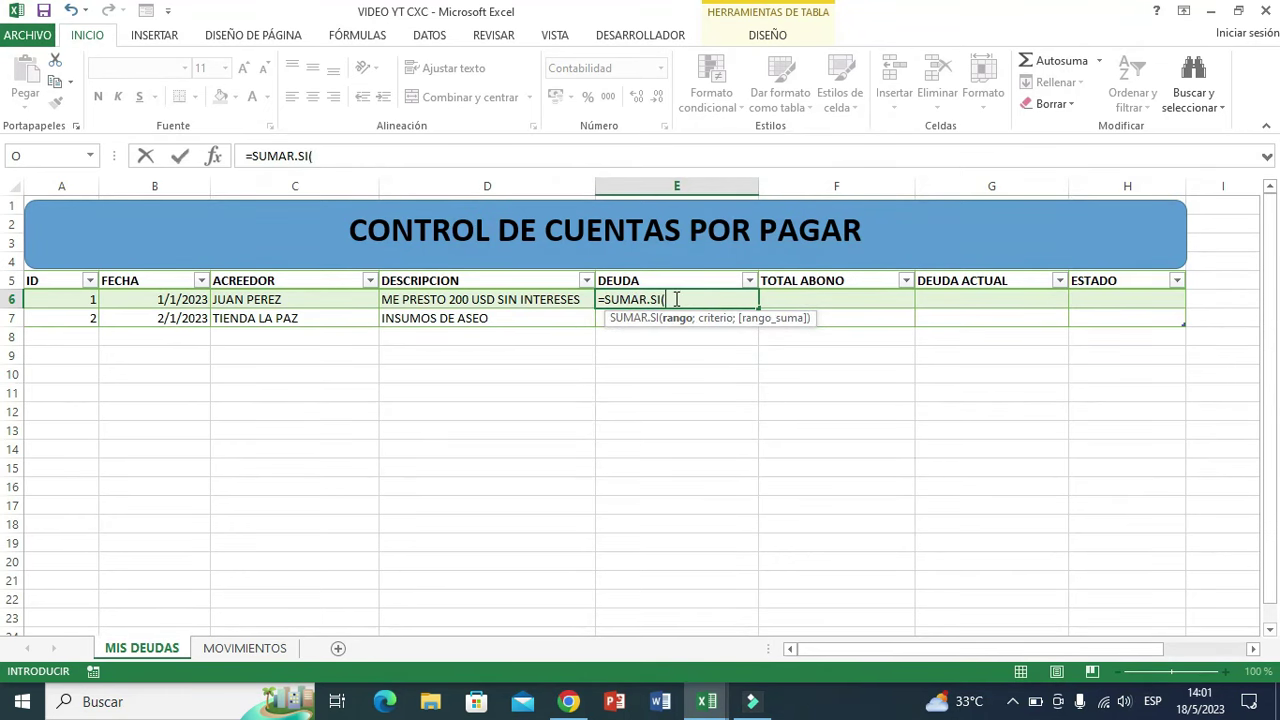
{"action": "left_click", "coordinate": [243, 650]}
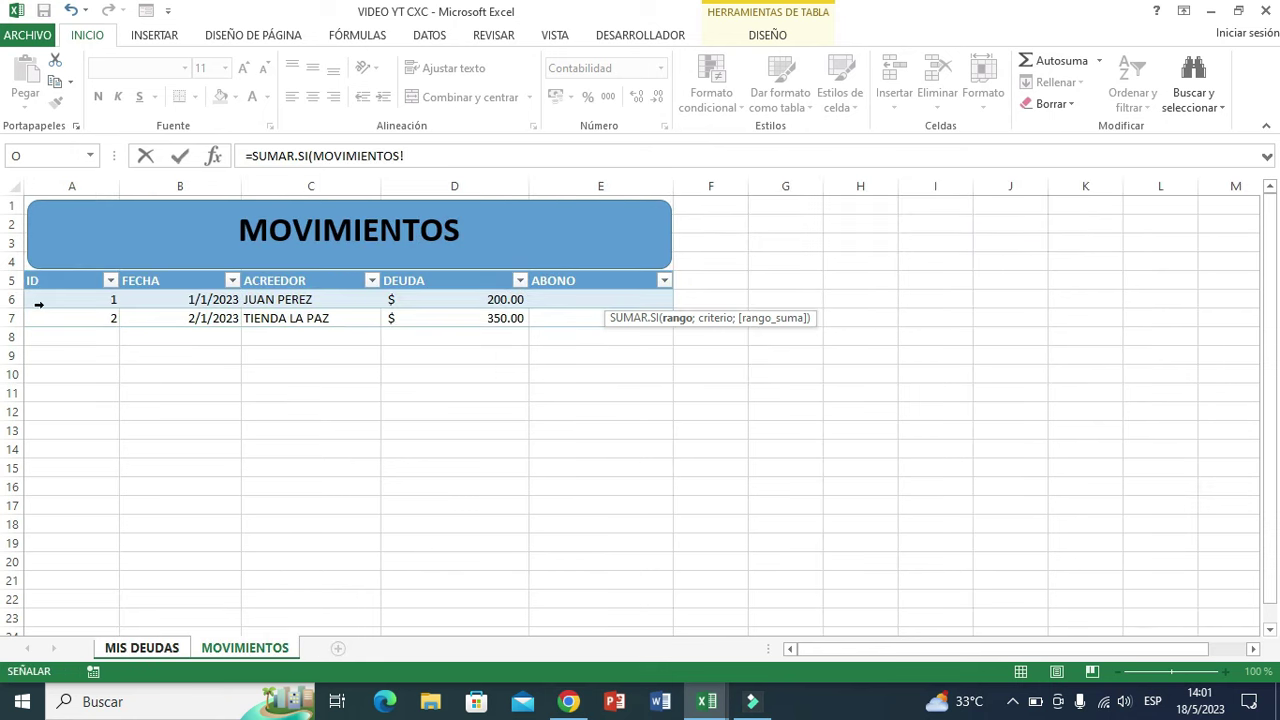
{"action": "left_click_drag", "start_coordinate": [65, 299], "coordinate": [66, 315]}
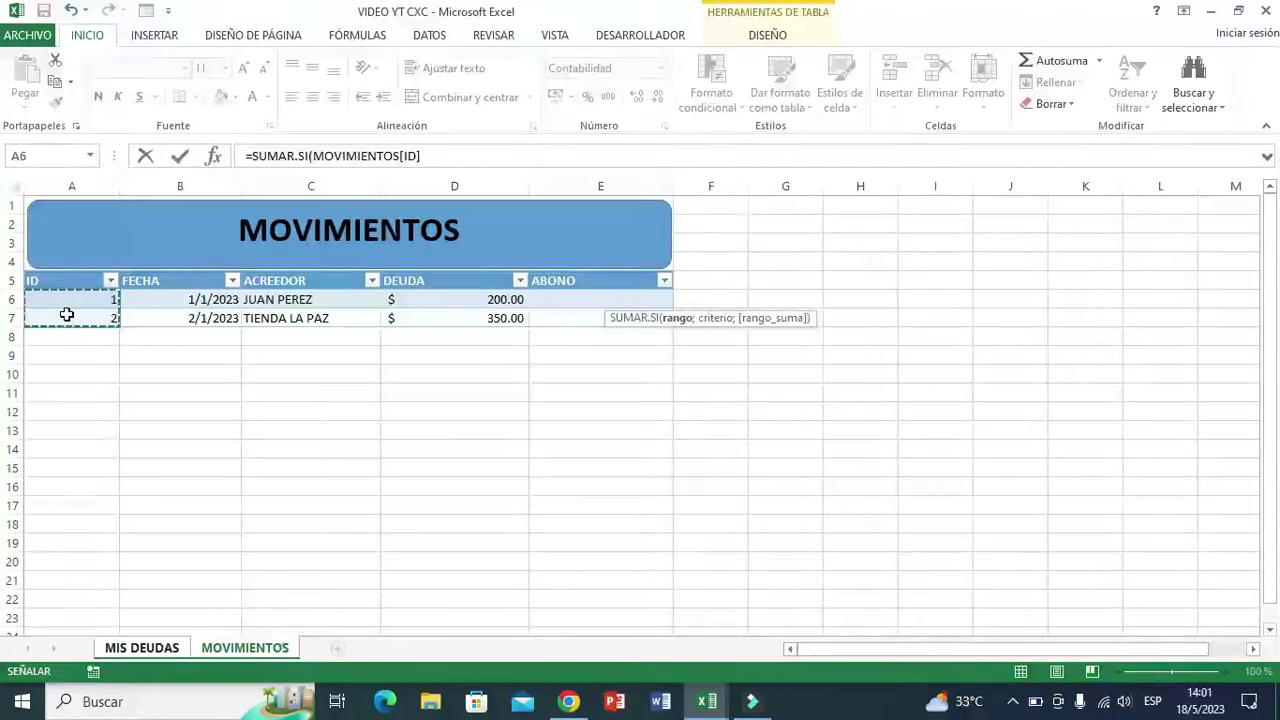
{"action": "type", "text": ";"}
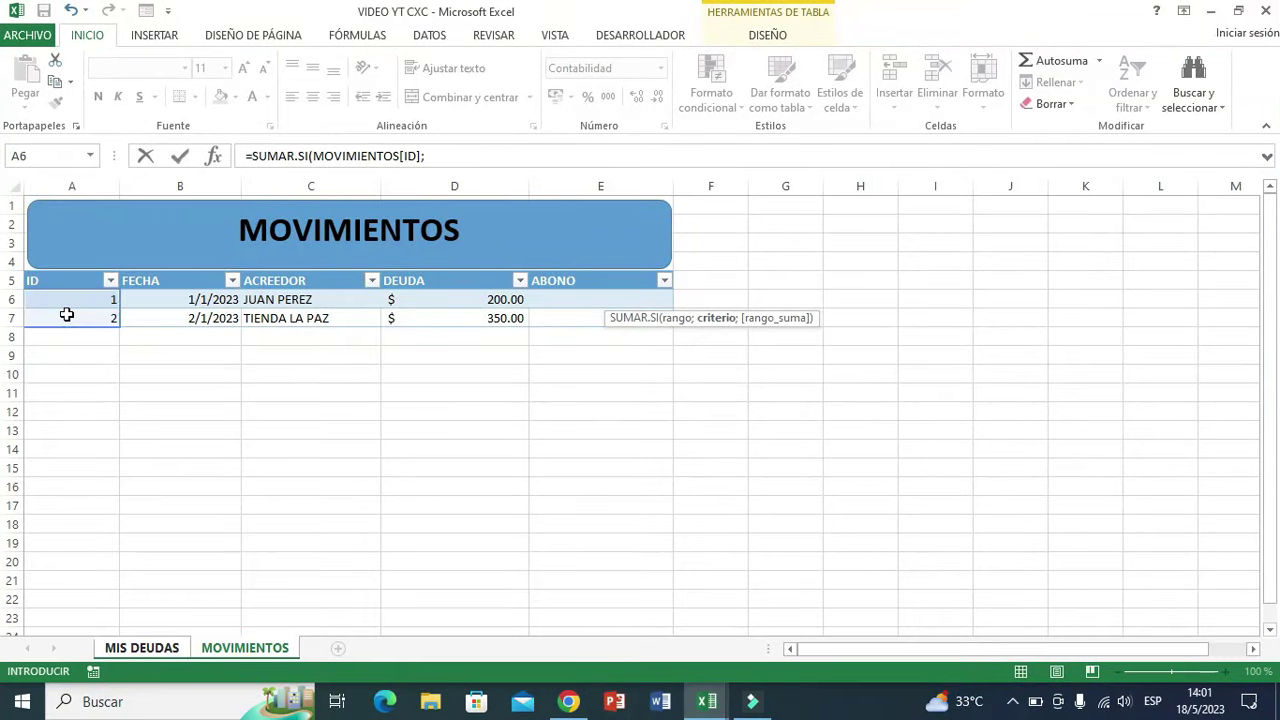
{"action": "left_click", "coordinate": [165, 648]}
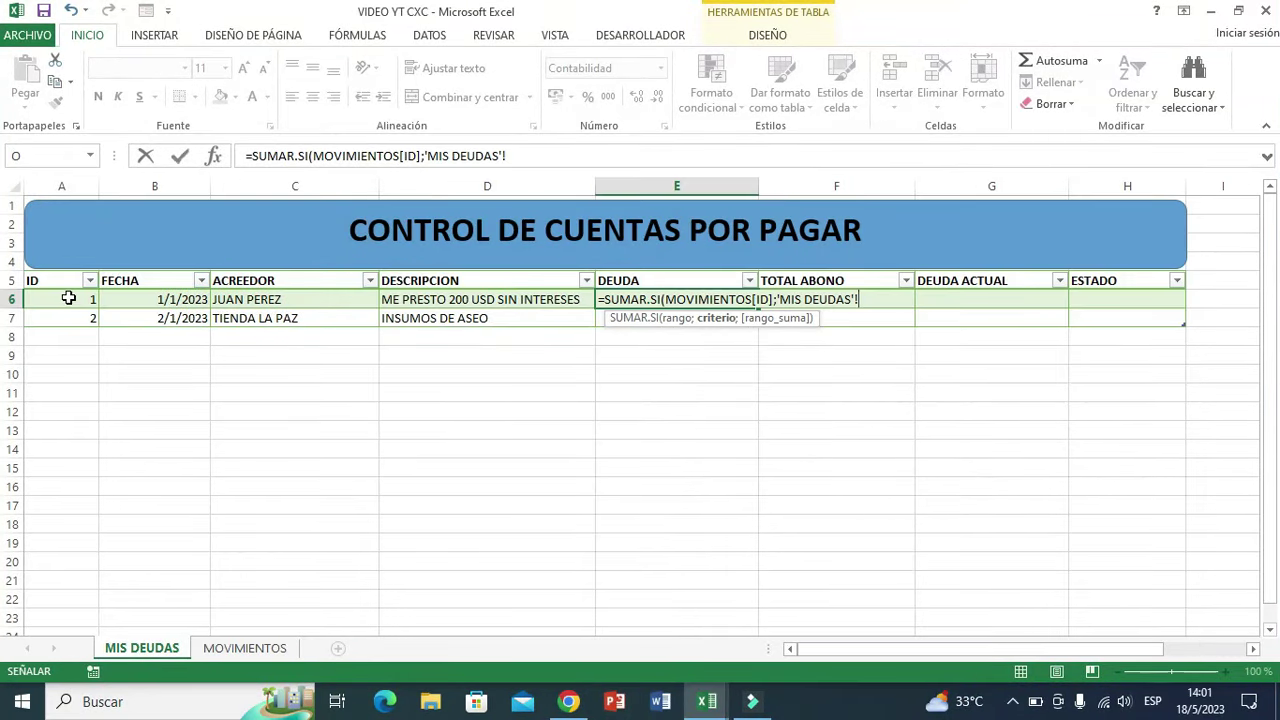
{"action": "left_click_drag", "start_coordinate": [68, 298], "coordinate": [68, 315]}
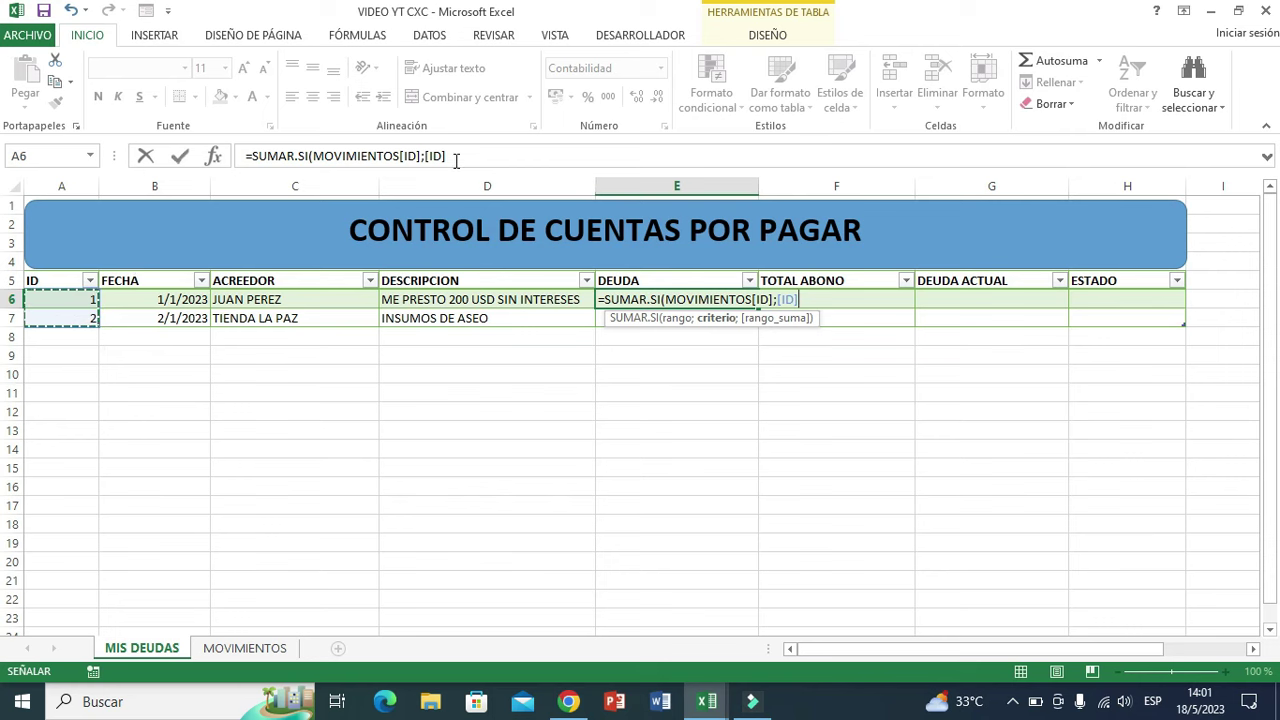
{"action": "left_click", "coordinate": [456, 160]}
{"action": "type", "text": ";"}
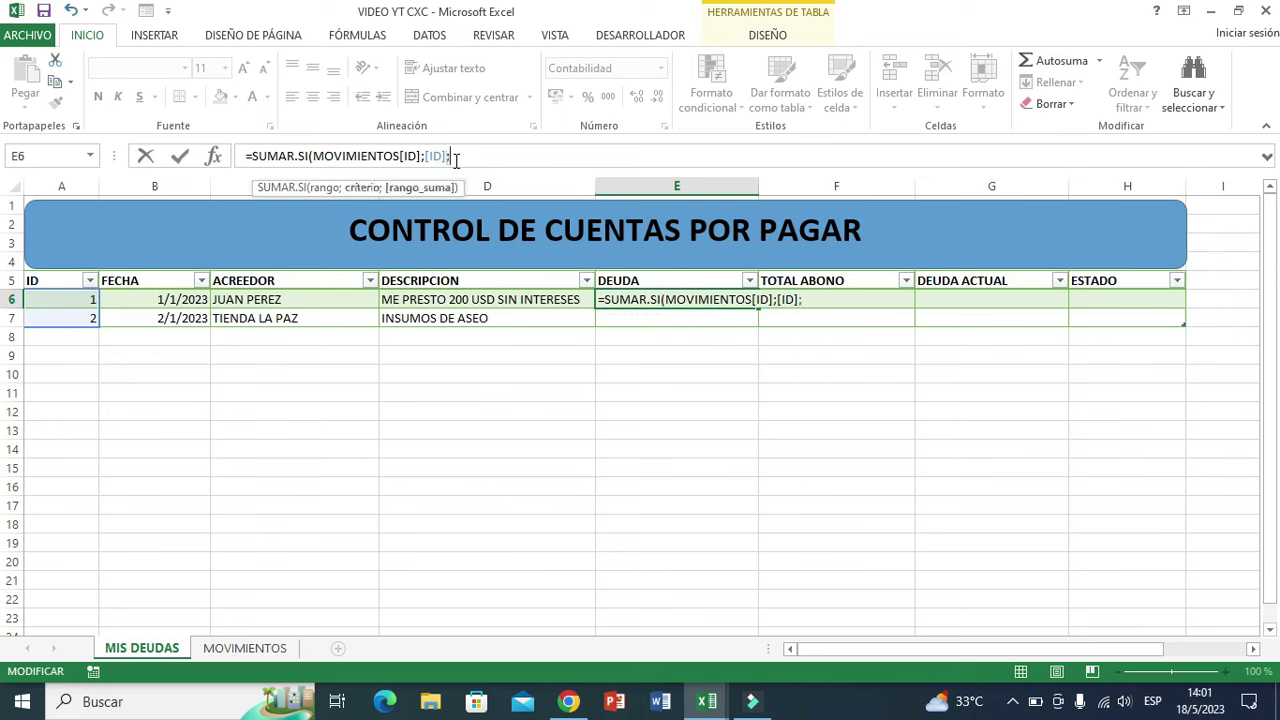
{"action": "left_click", "coordinate": [245, 648]}
{"action": "left_click_drag", "start_coordinate": [440, 298], "coordinate": [441, 316]}
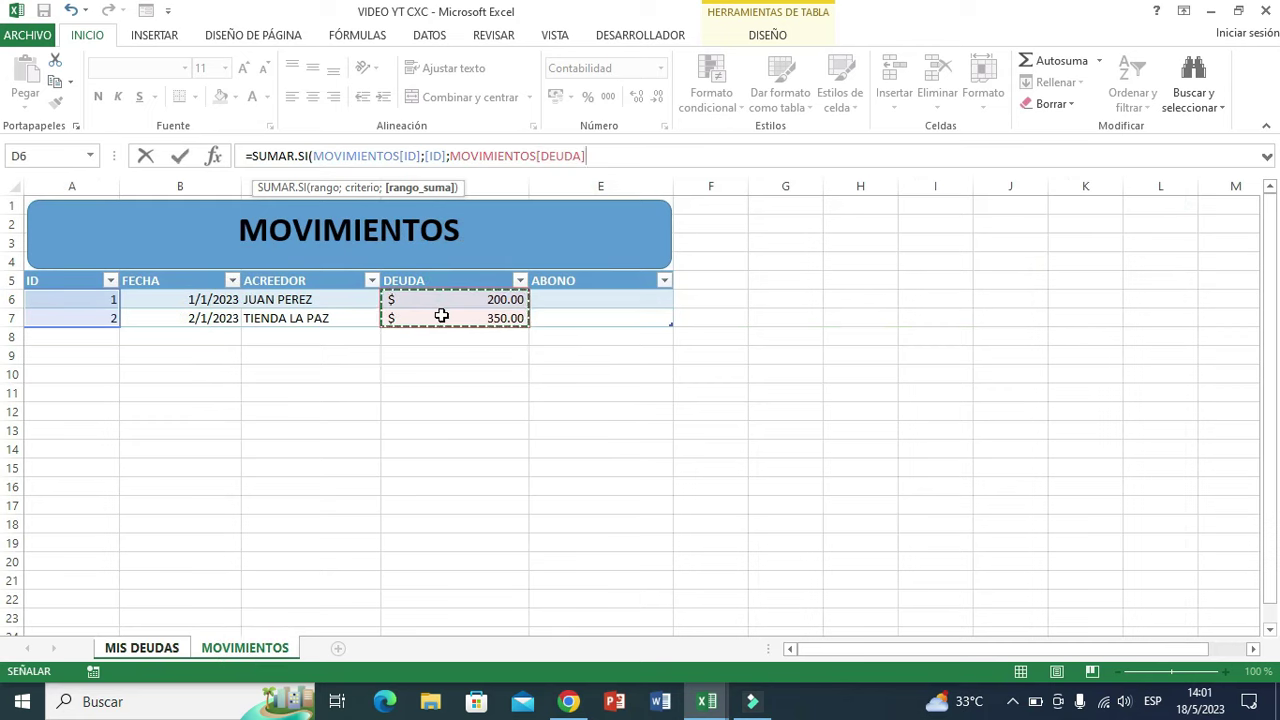
{"action": "type", "text": ")"}
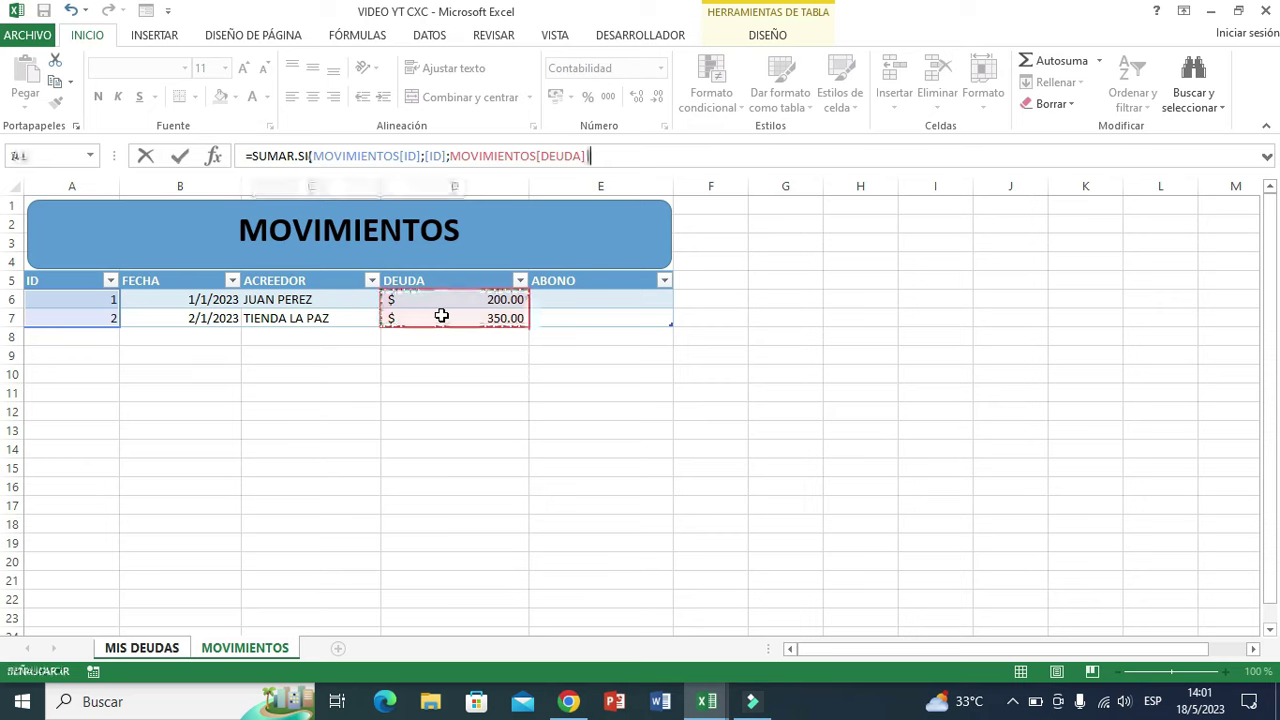
{"action": "key", "text": "Return"}
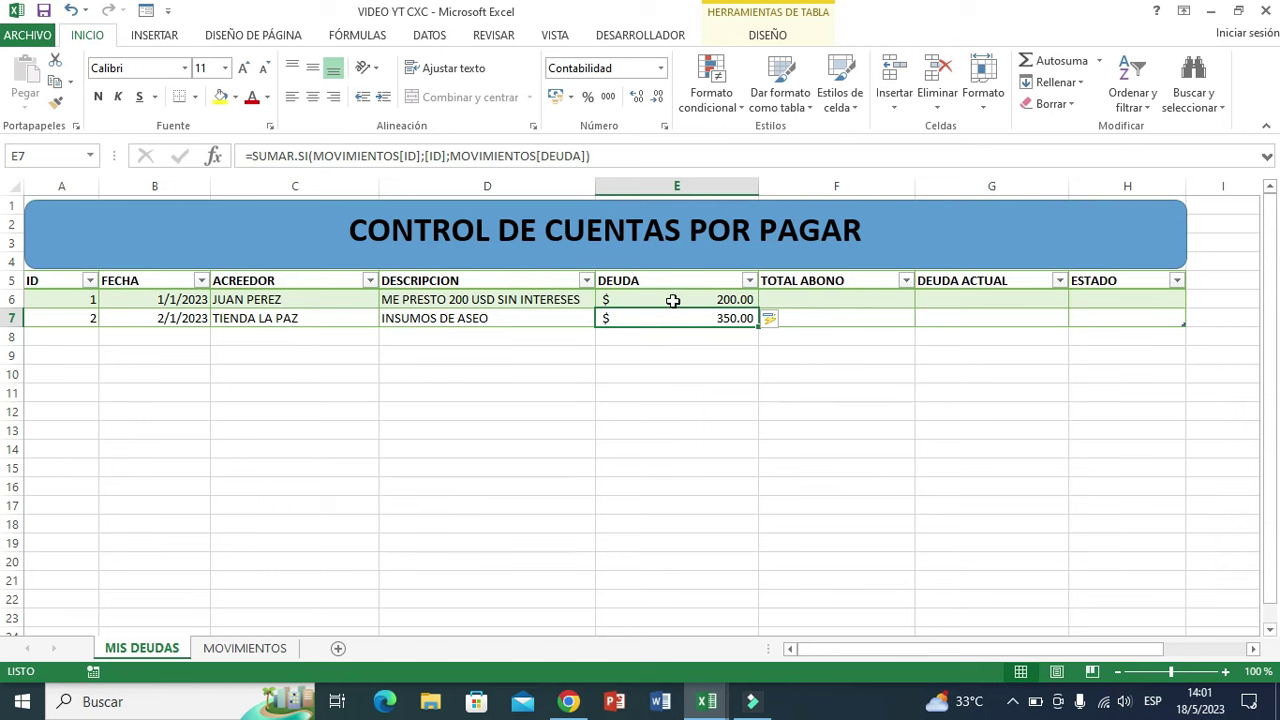
Review cells C7, D7 and E7 of the second debt row, then return to MOVIMIENTOS
{"action": "left_click", "coordinate": [287, 321]}
{"action": "left_click", "coordinate": [452, 321]}
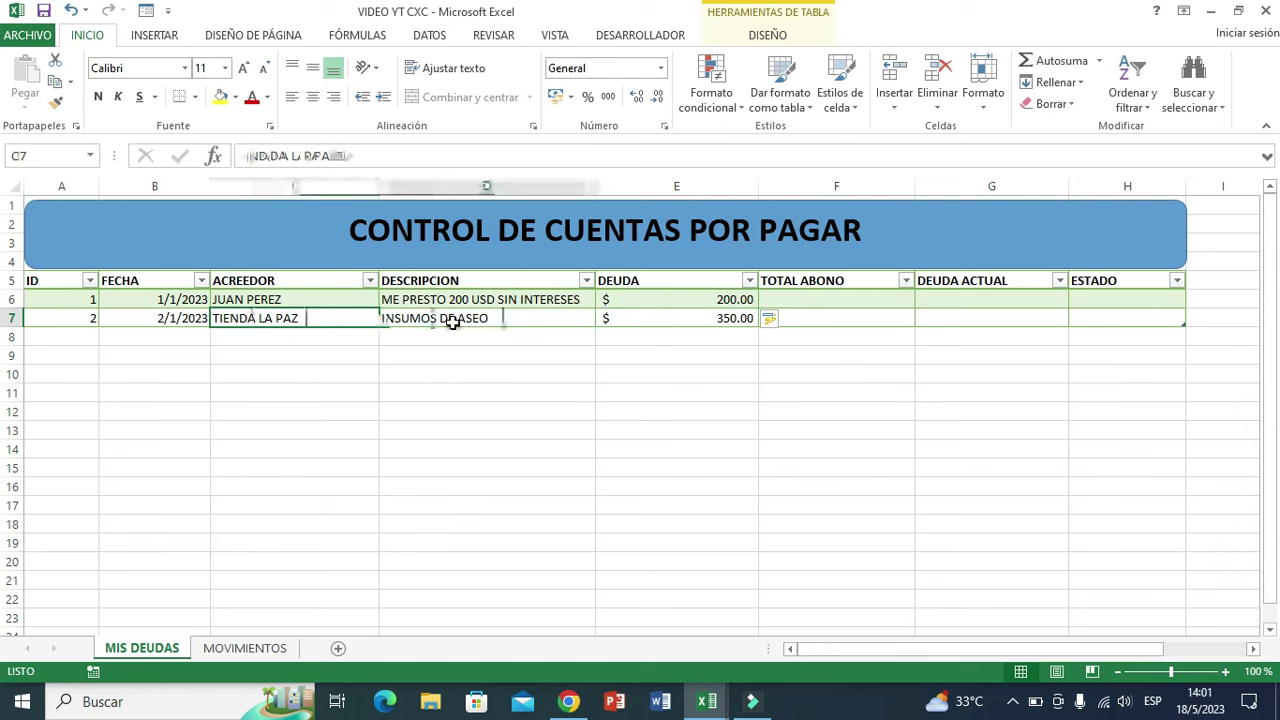
{"action": "left_click", "coordinate": [638, 322]}
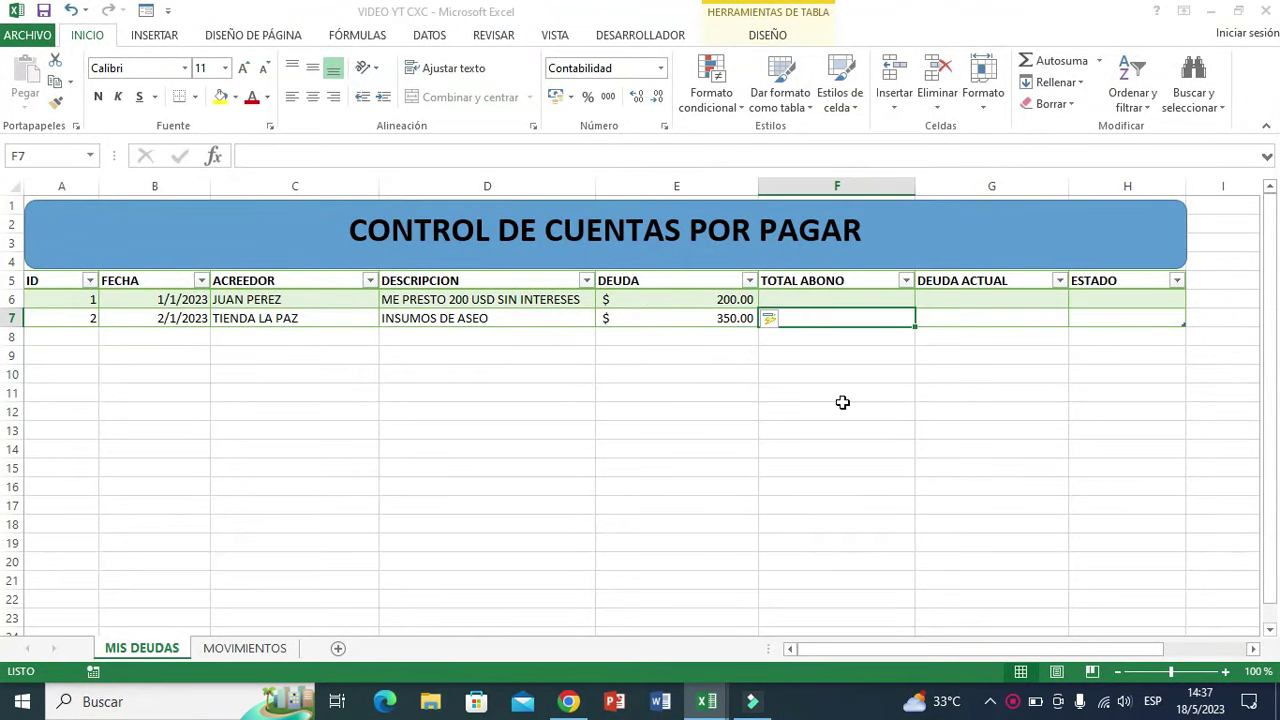
{"action": "left_click", "coordinate": [247, 648]}
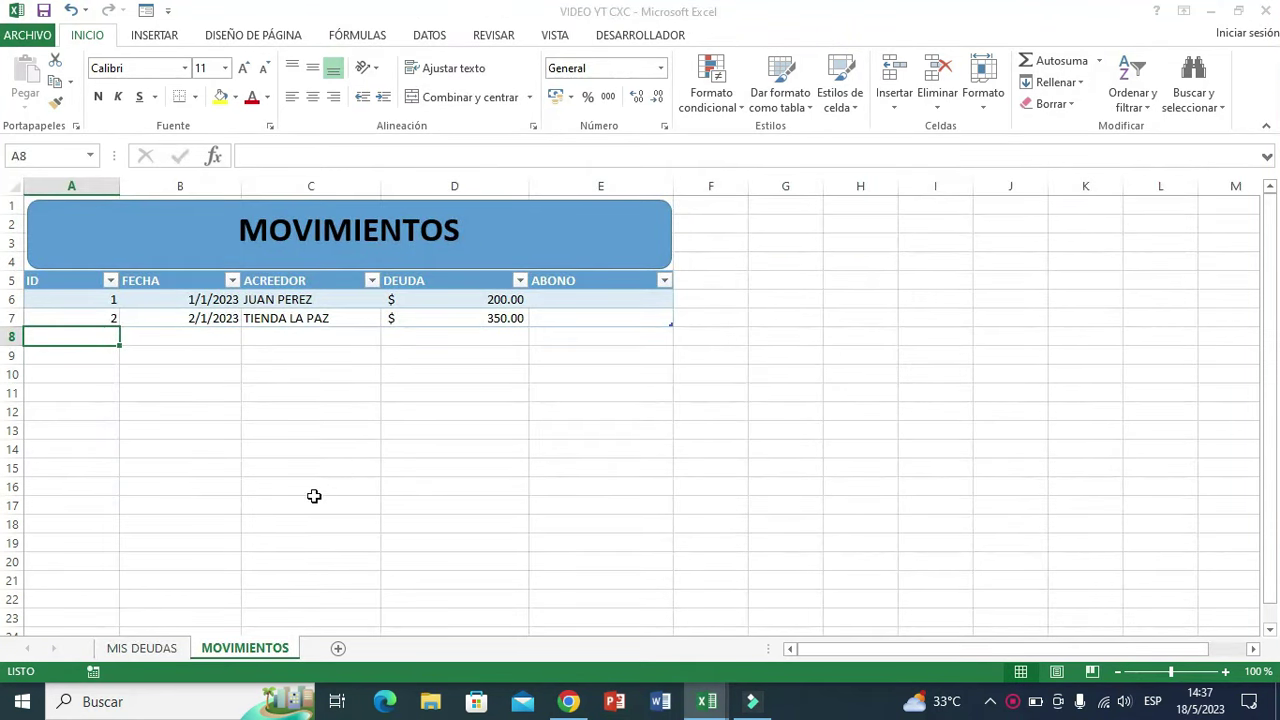
Log a payment row for ID 1 dated 3/1/2023 with an ABONO of 40
{"action": "type", "text": "1"}
{"action": "key", "text": "Return"}
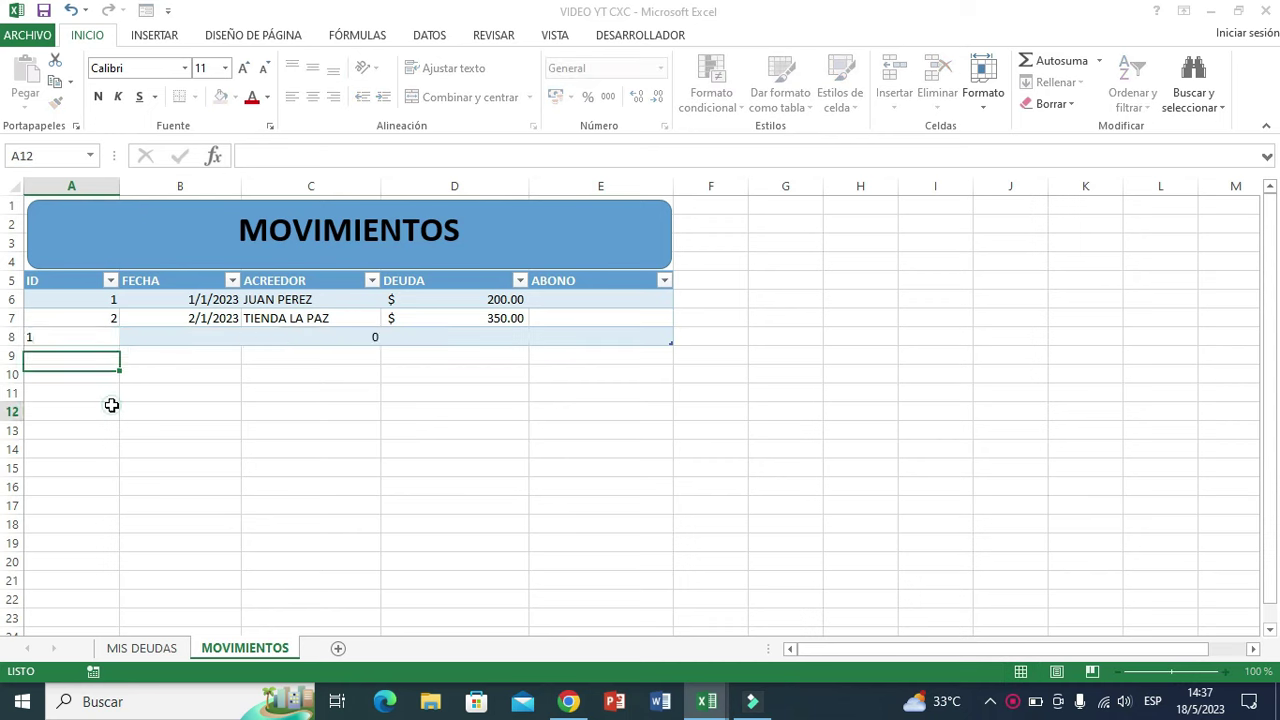
{"action": "left_click", "coordinate": [112, 407]}
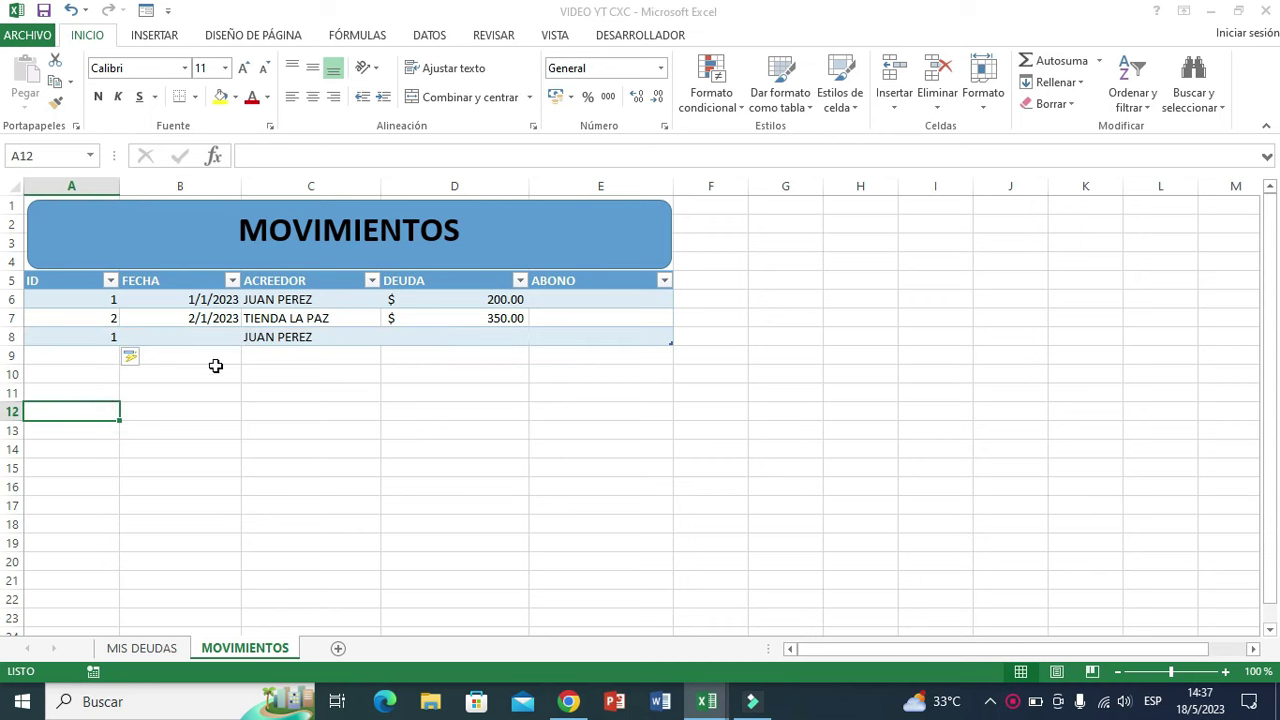
{"action": "left_click", "coordinate": [200, 325]}
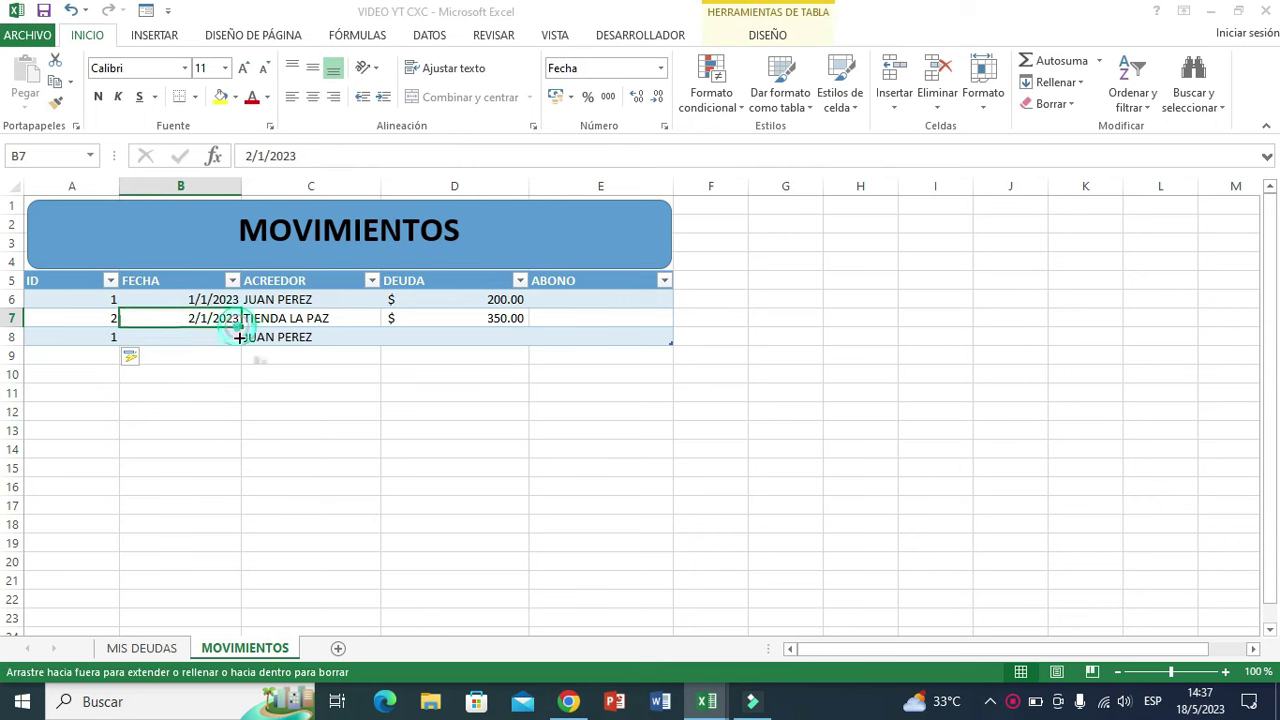
{"action": "left_click_drag", "start_coordinate": [242, 328], "coordinate": [245, 345]}
{"action": "left_click", "coordinate": [430, 430]}
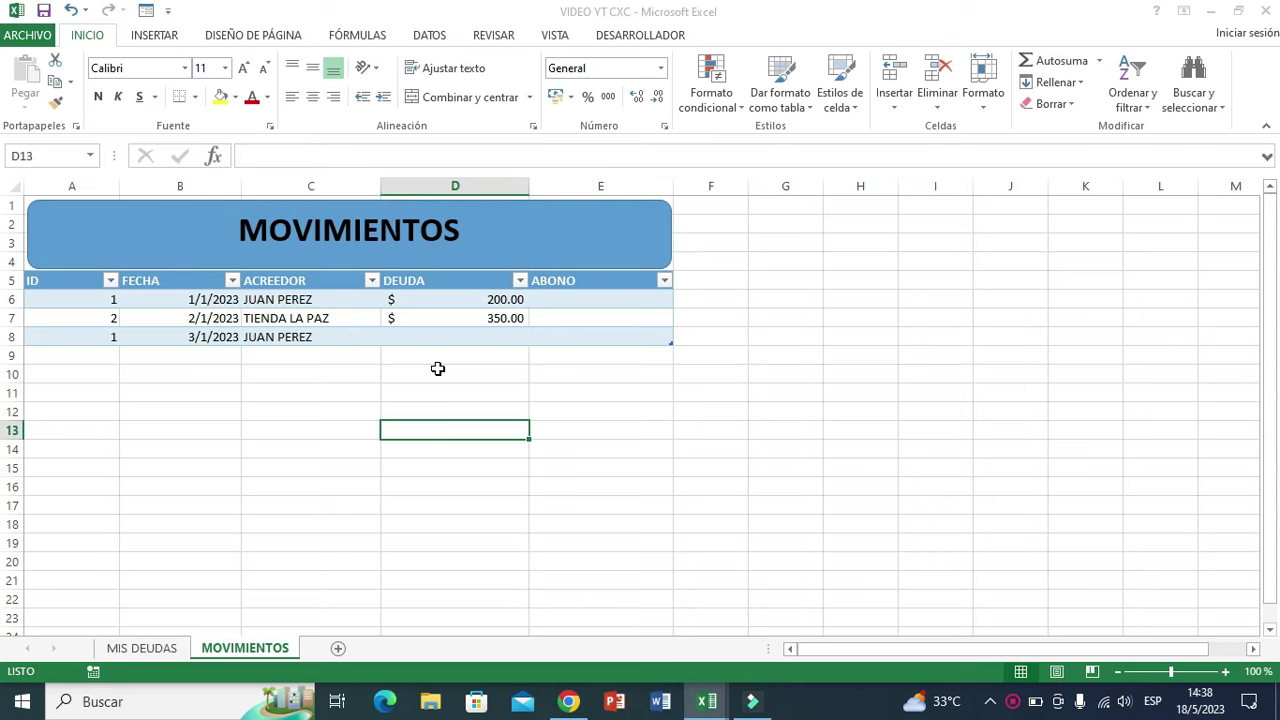
{"action": "left_click", "coordinate": [580, 337]}
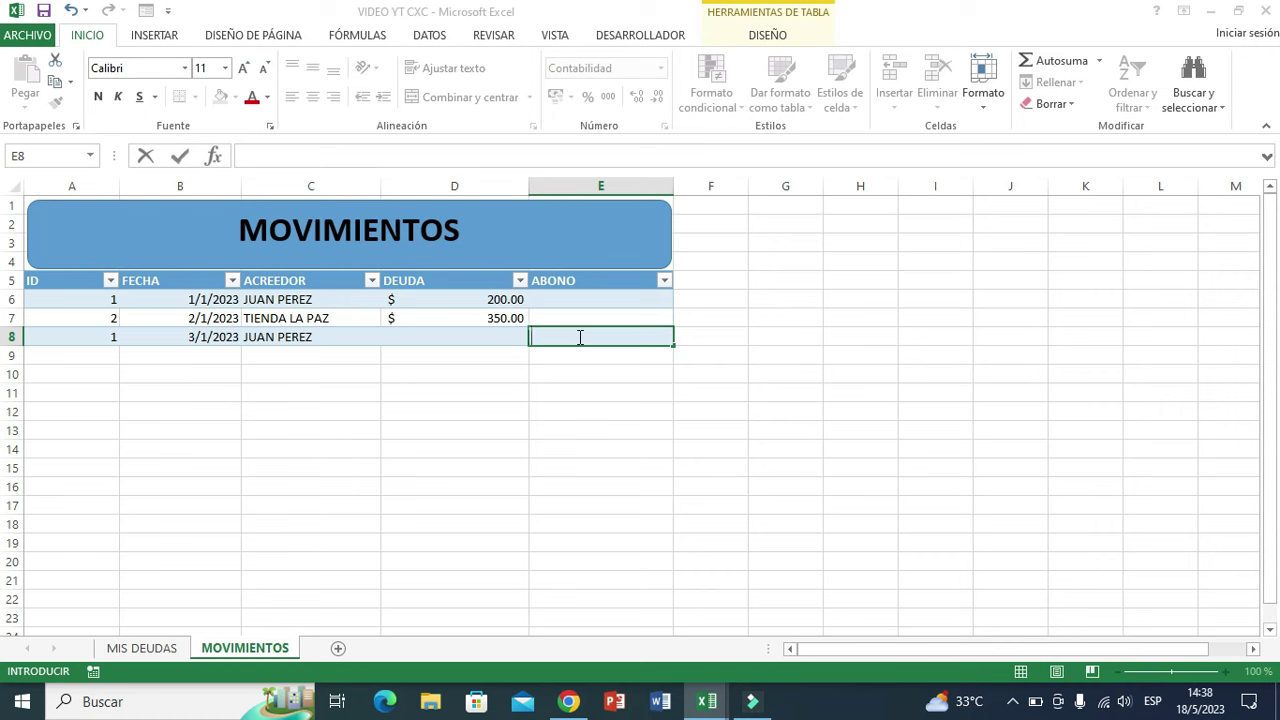
{"action": "type", "text": "40"}
{"action": "left_click", "coordinate": [540, 426]}
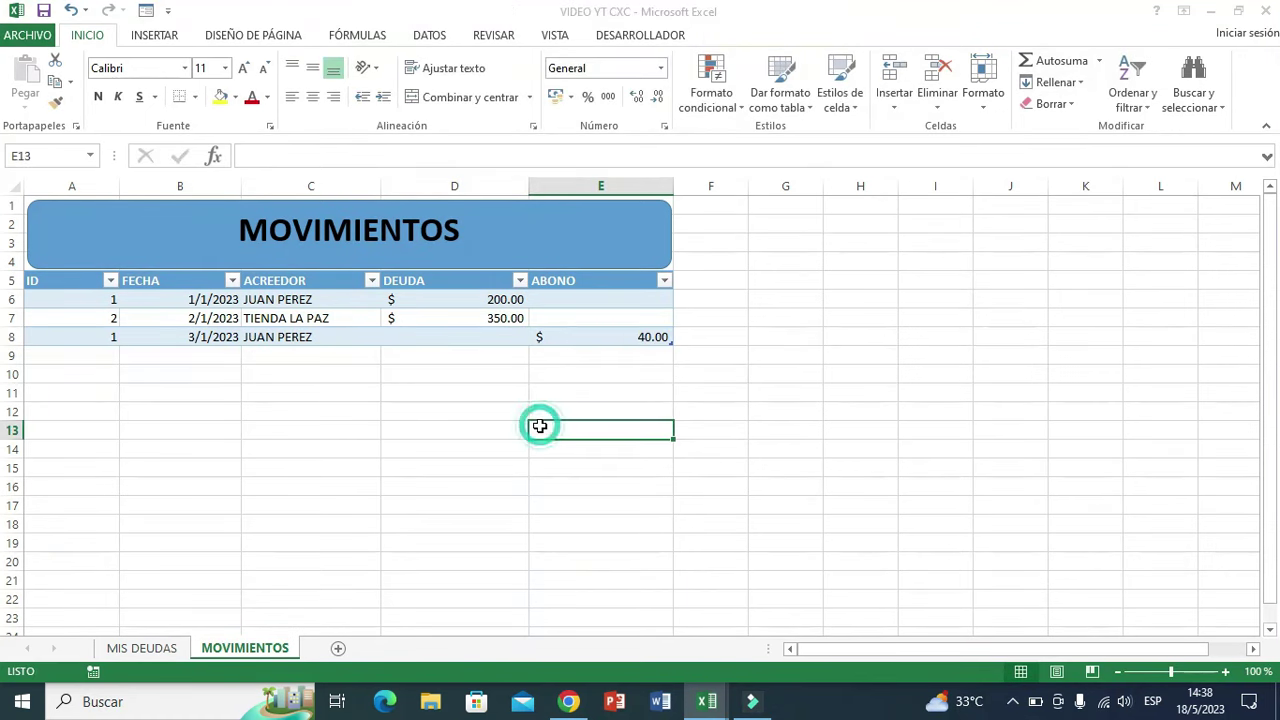
Log a payment row for ID 2 dated 4/1/2023 with an ABONO of 50, then return to MIS DEUDAS
{"action": "left_click", "coordinate": [86, 354]}
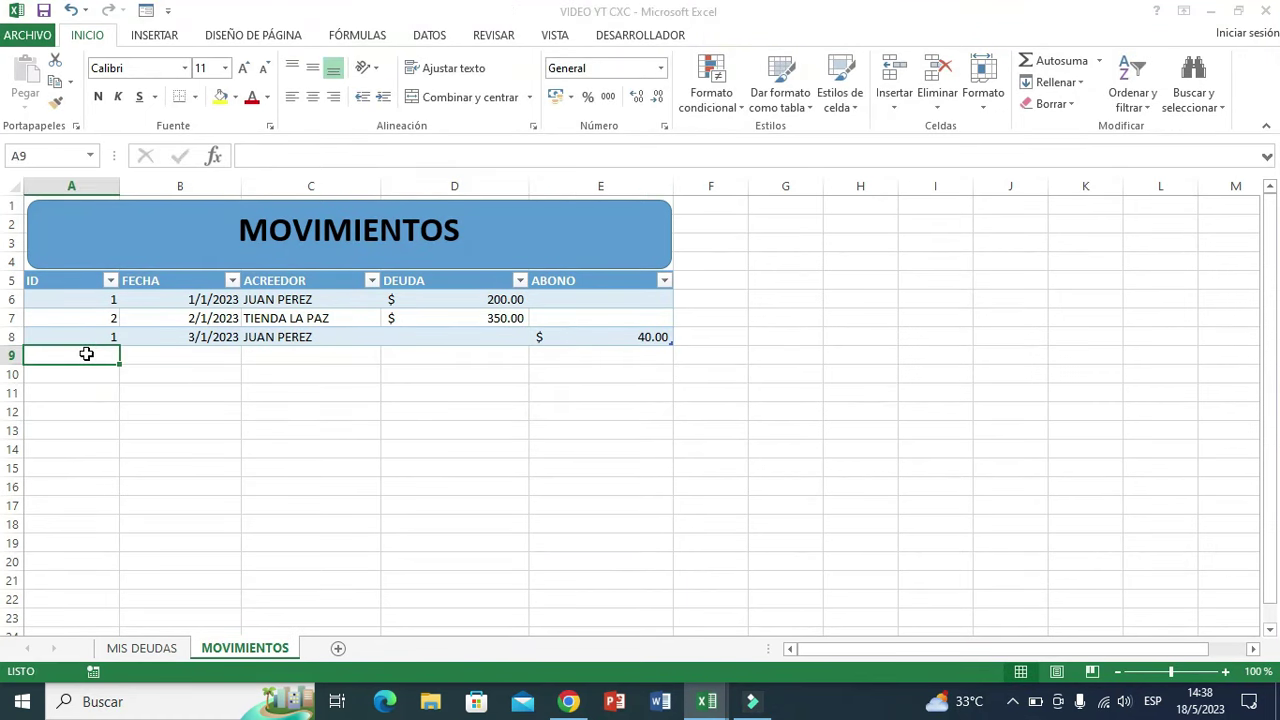
{"action": "type", "text": "2"}
{"action": "left_click", "coordinate": [183, 466]}
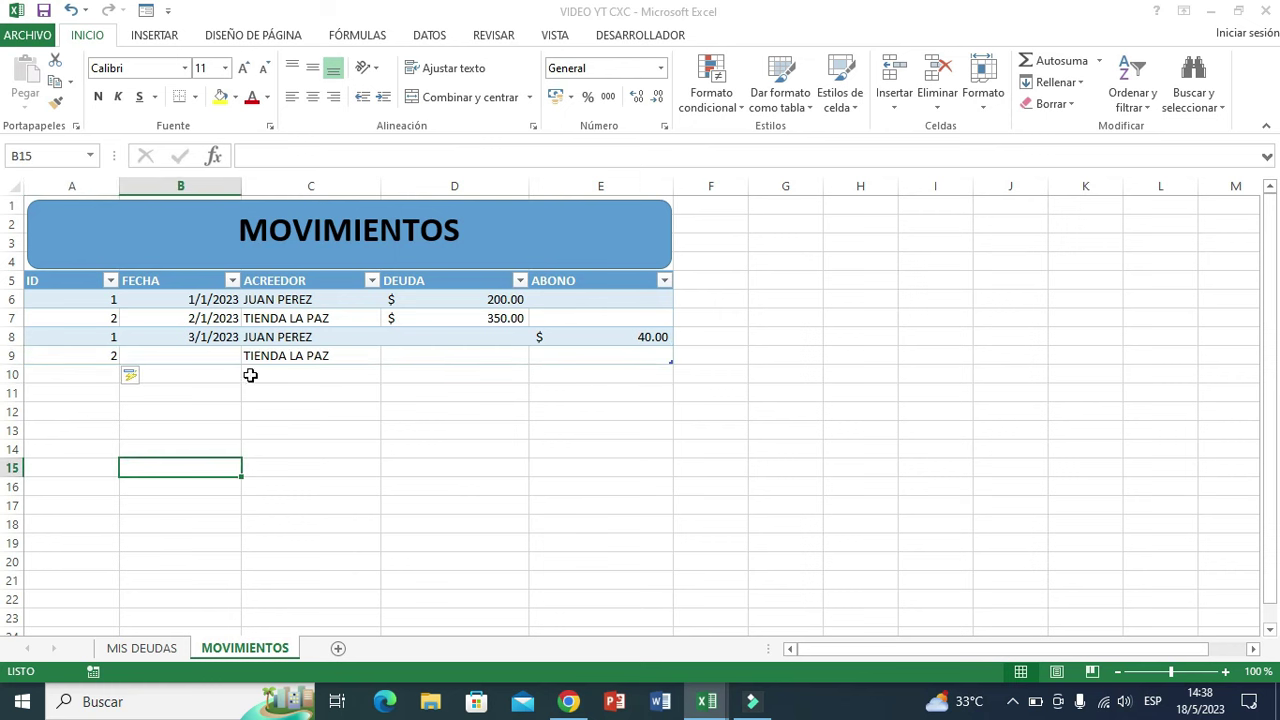
{"action": "left_click", "coordinate": [214, 340]}
{"action": "left_click_drag", "start_coordinate": [241, 346], "coordinate": [238, 362]}
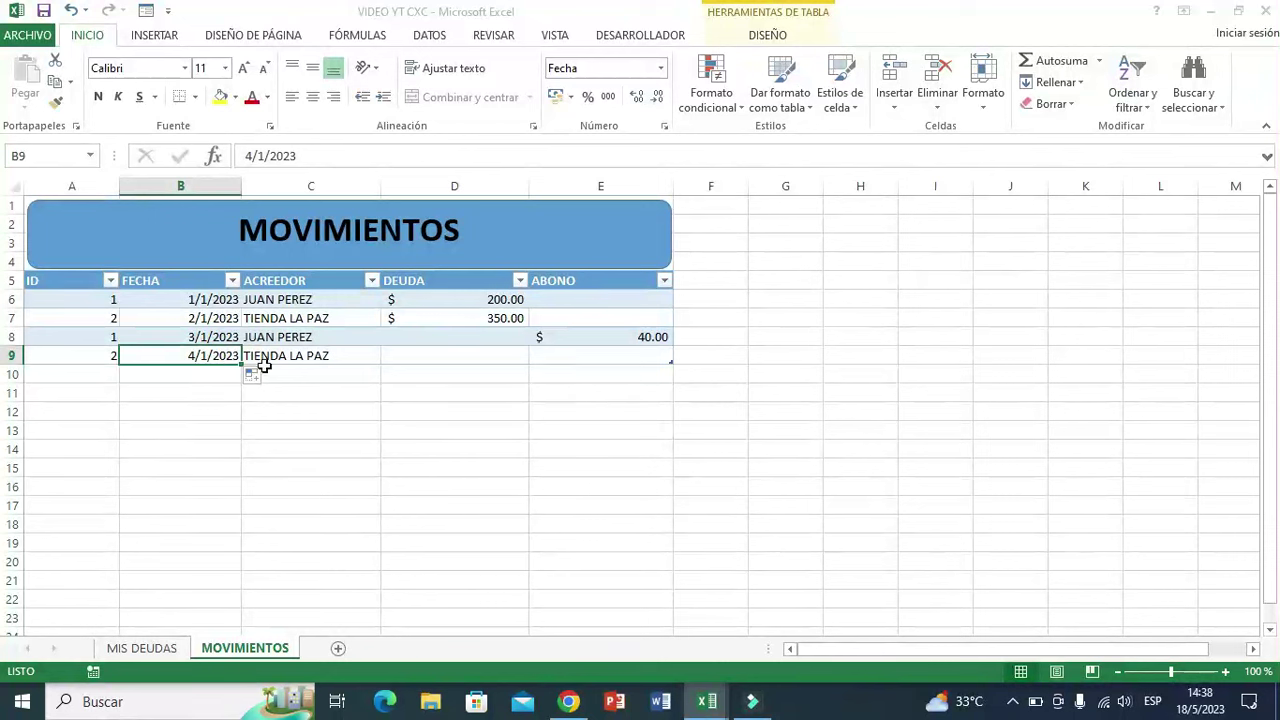
{"action": "left_click", "coordinate": [585, 356]}
{"action": "type", "text": "50"}
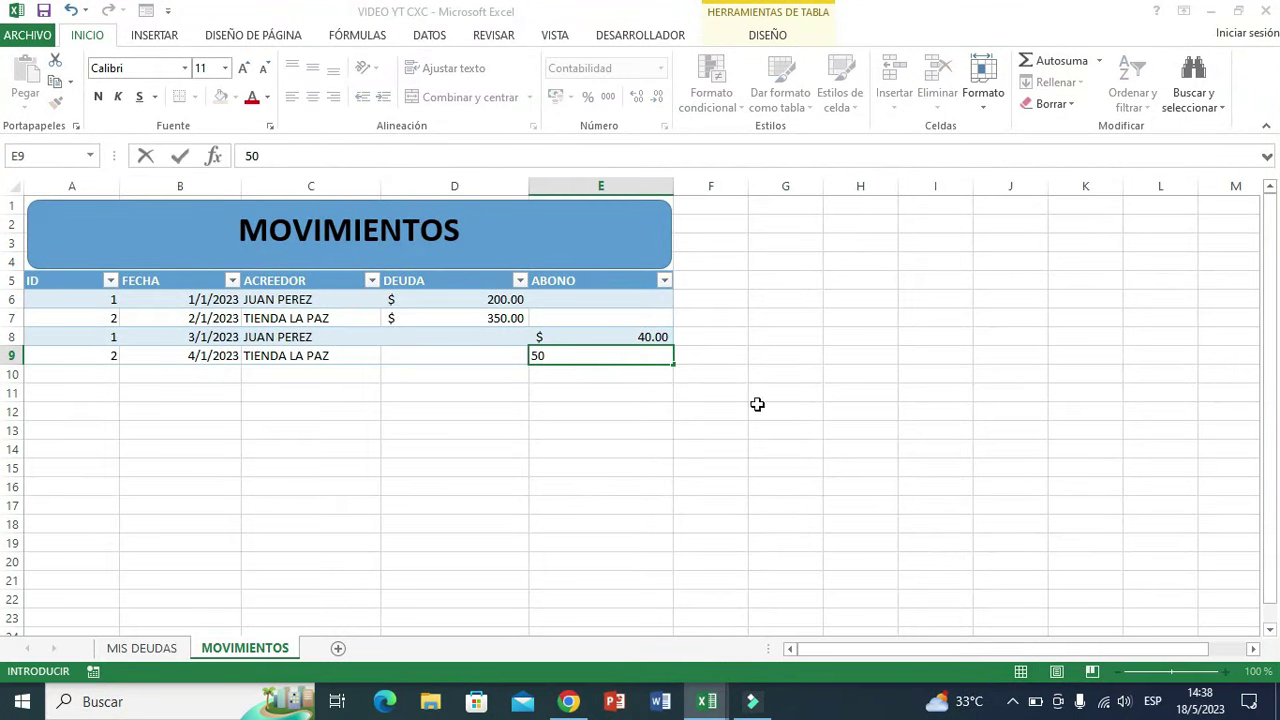
{"action": "left_click", "coordinate": [743, 426]}
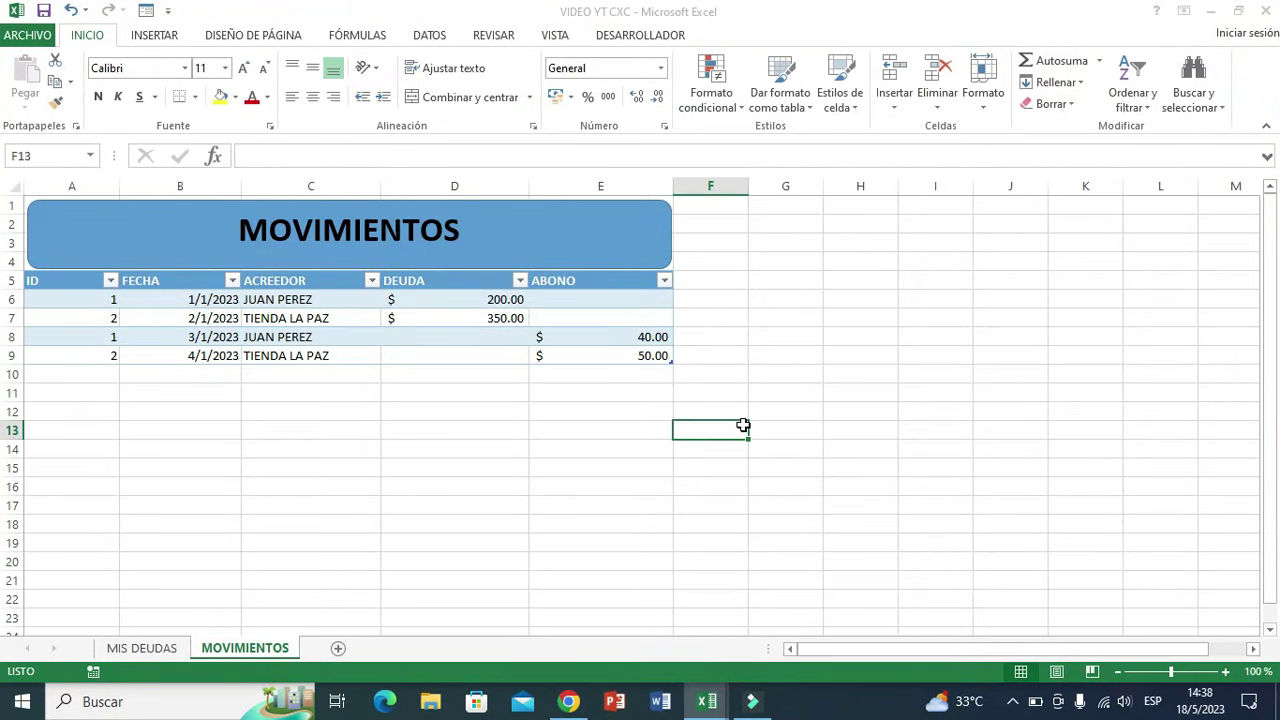
{"action": "left_click", "coordinate": [141, 648]}
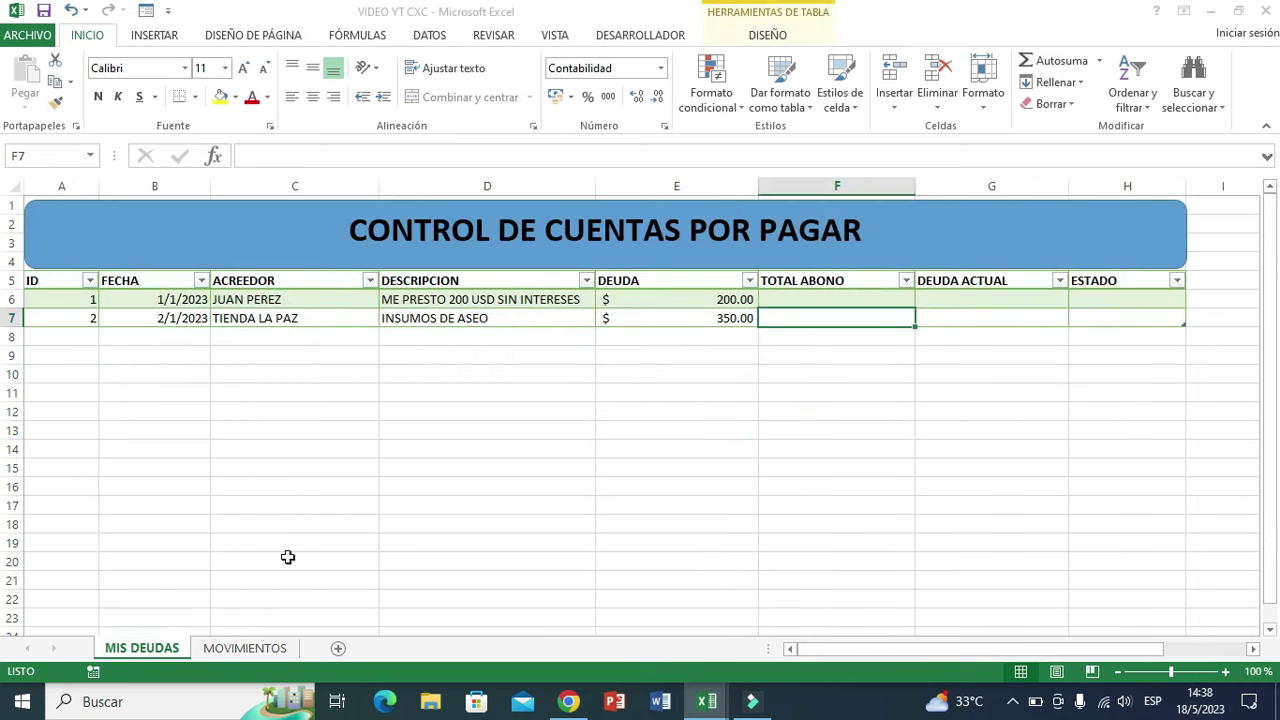
In F6 enter =SUMAR.SI(MOVIMIENTOS[ID];[ID];MOVIMIENTOS[ABONO]) to total each ID's payments
{"action": "left_click", "coordinate": [808, 318]}
{"action": "left_click", "coordinate": [808, 299]}
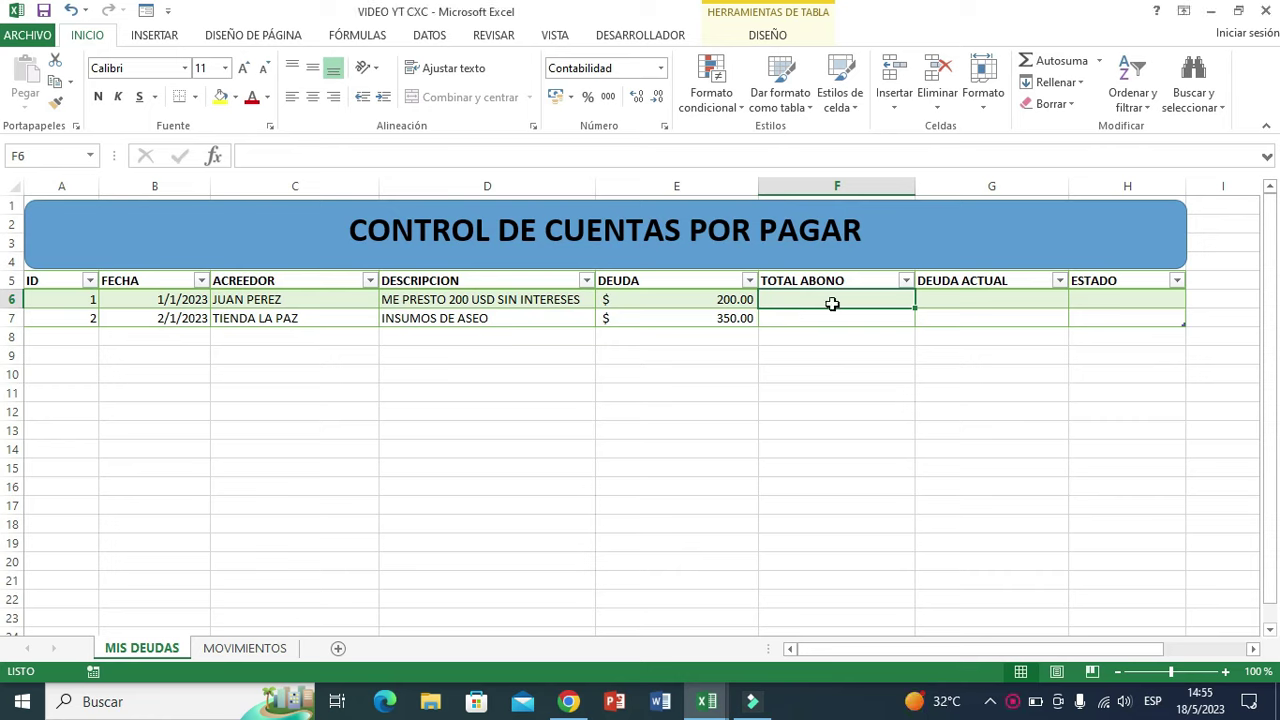
{"action": "type", "text": "=SUMAR"}
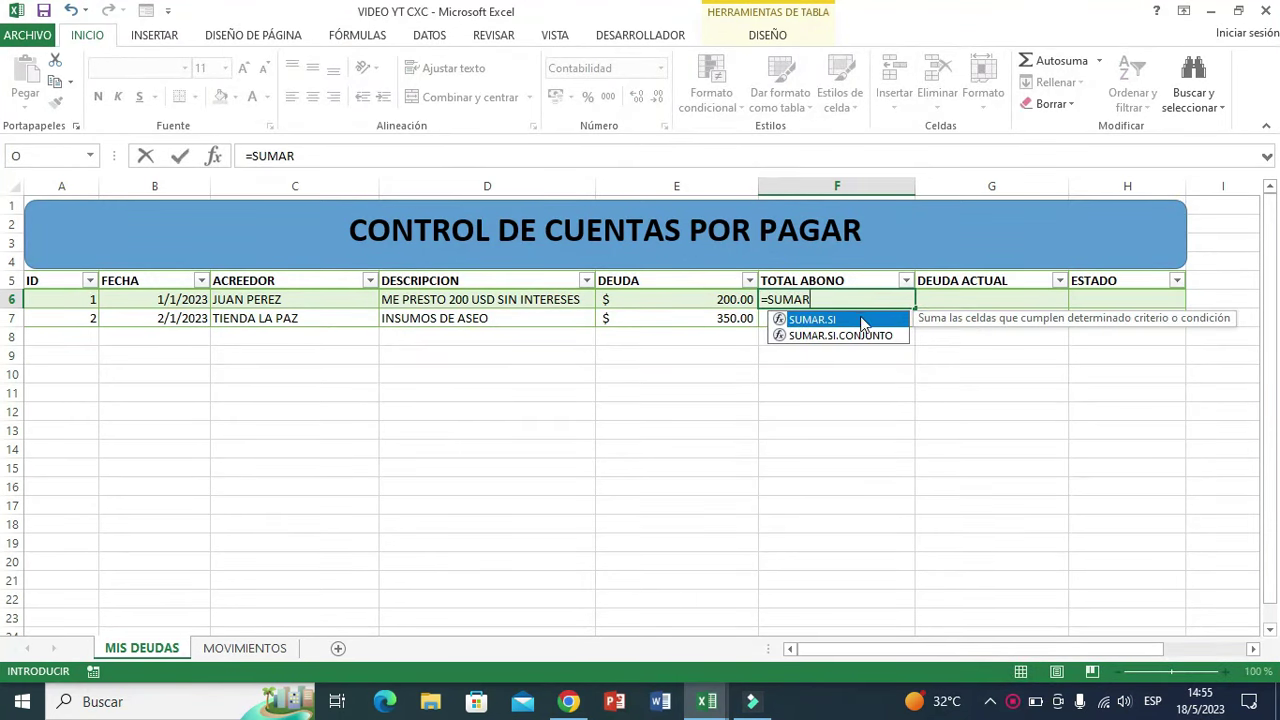
{"action": "double_click", "coordinate": [842, 323]}
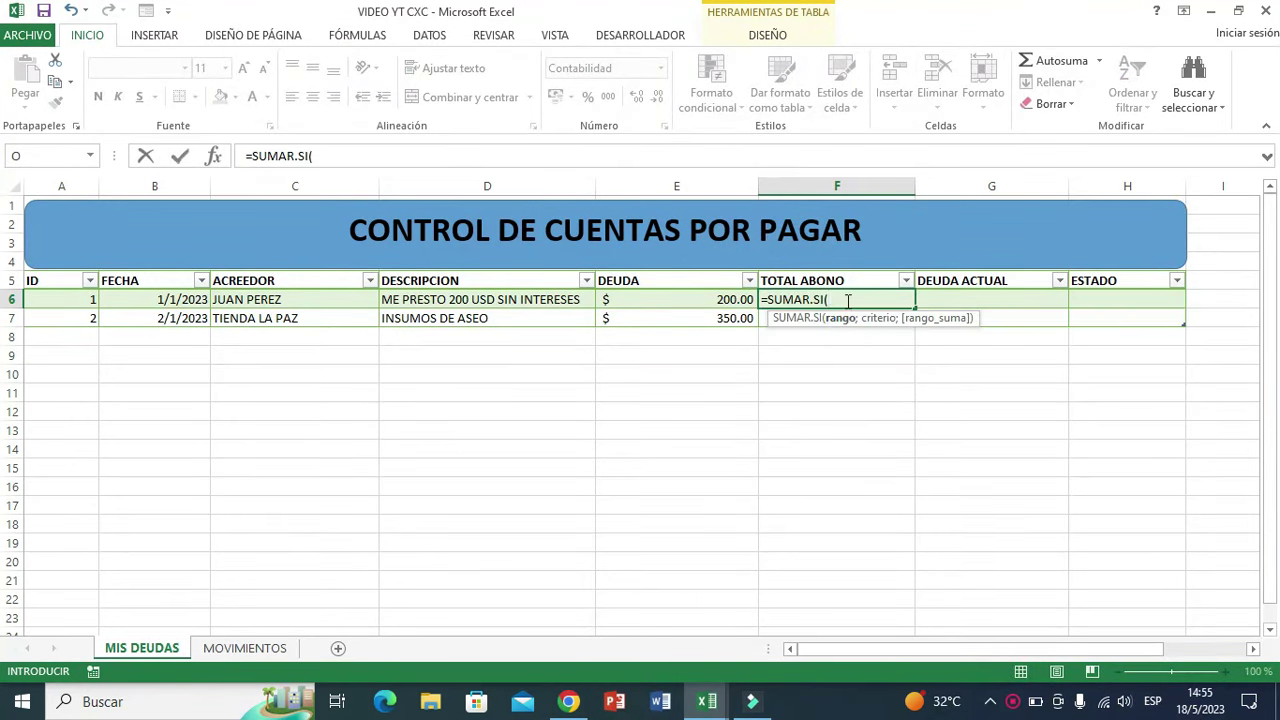
{"action": "left_click", "coordinate": [266, 650]}
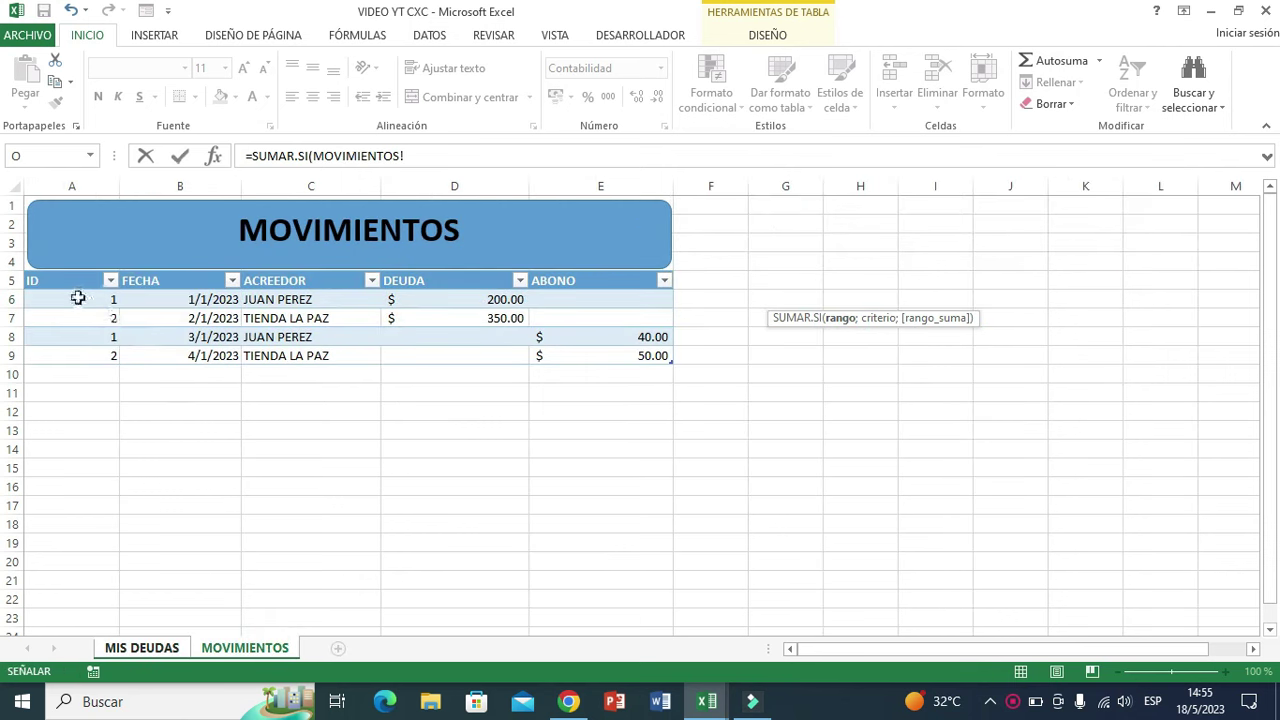
{"action": "left_click_drag", "start_coordinate": [77, 298], "coordinate": [84, 355]}
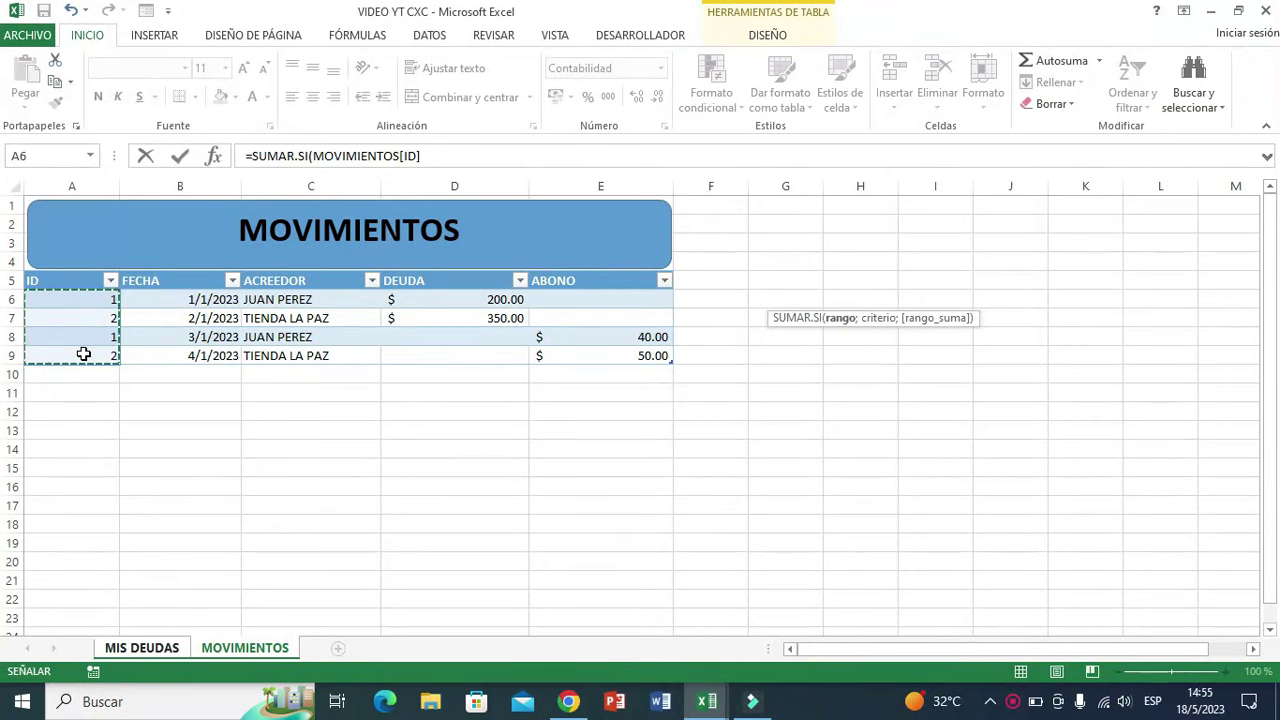
{"action": "type", "text": ";;"}
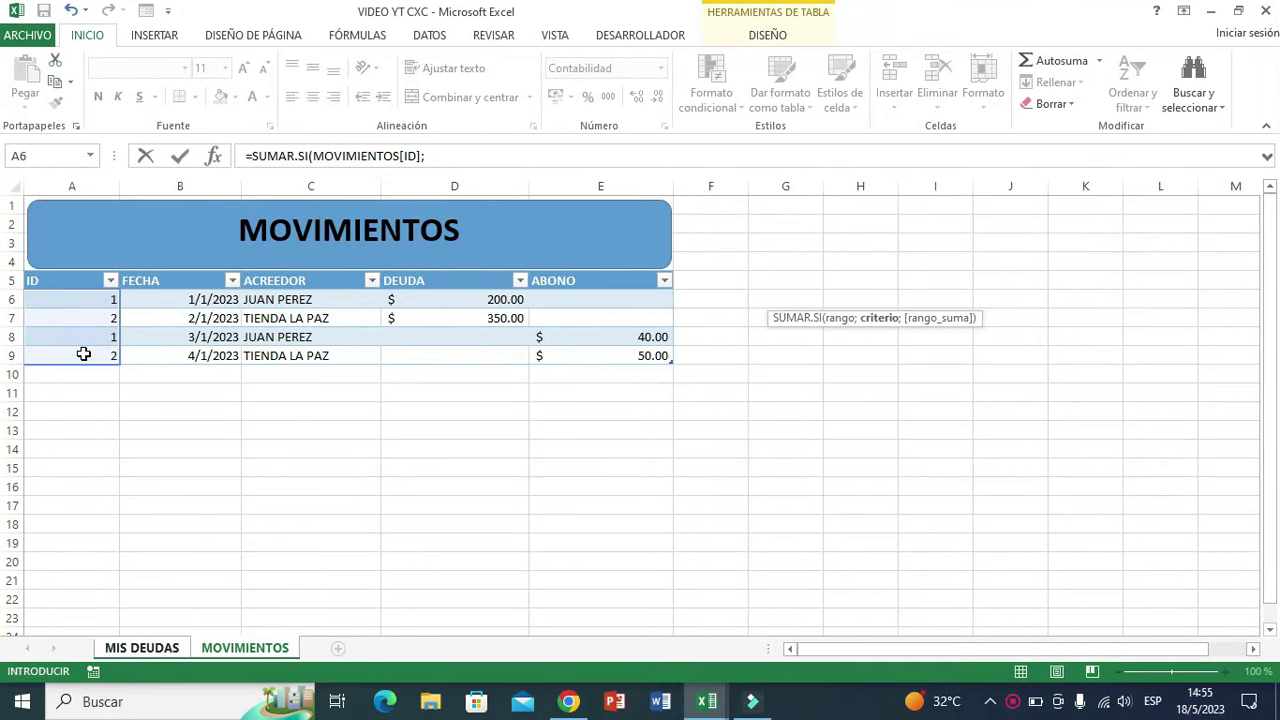
{"action": "left_click", "coordinate": [165, 648]}
{"action": "left_click", "coordinate": [66, 299]}
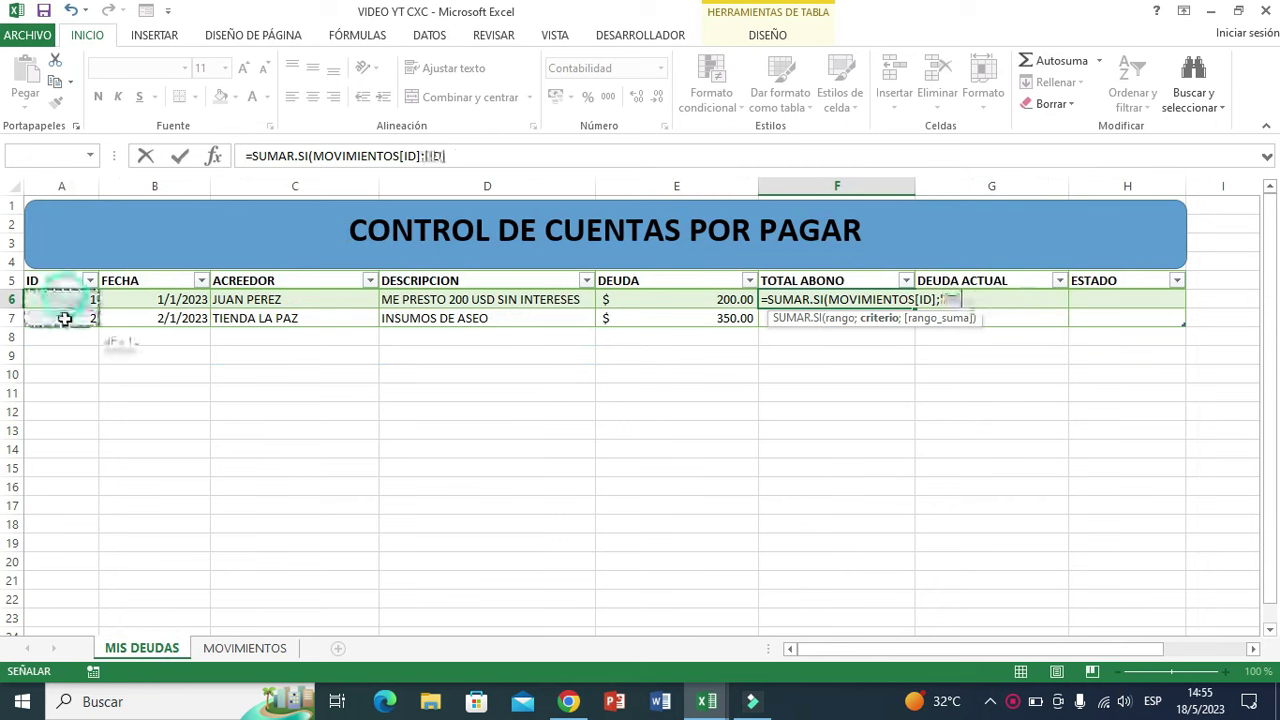
{"action": "left_click_drag", "start_coordinate": [64, 318], "coordinate": [65, 318]}
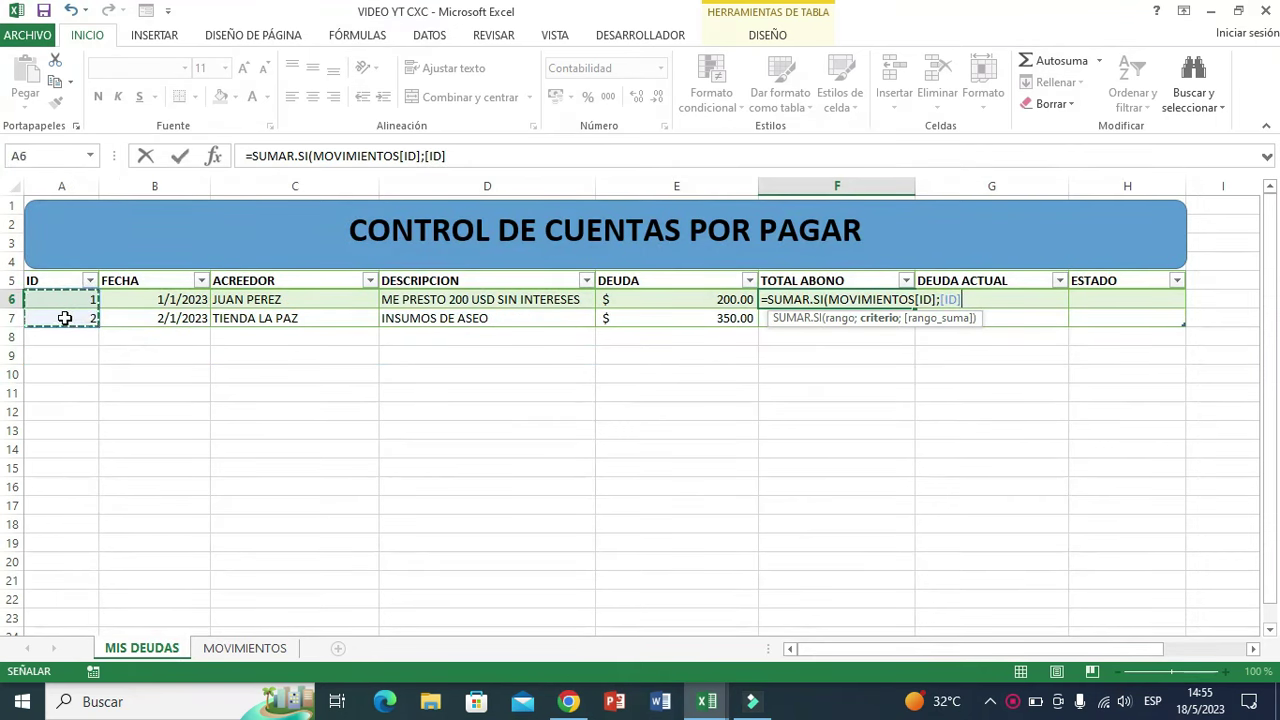
{"action": "type", "text": ";"}
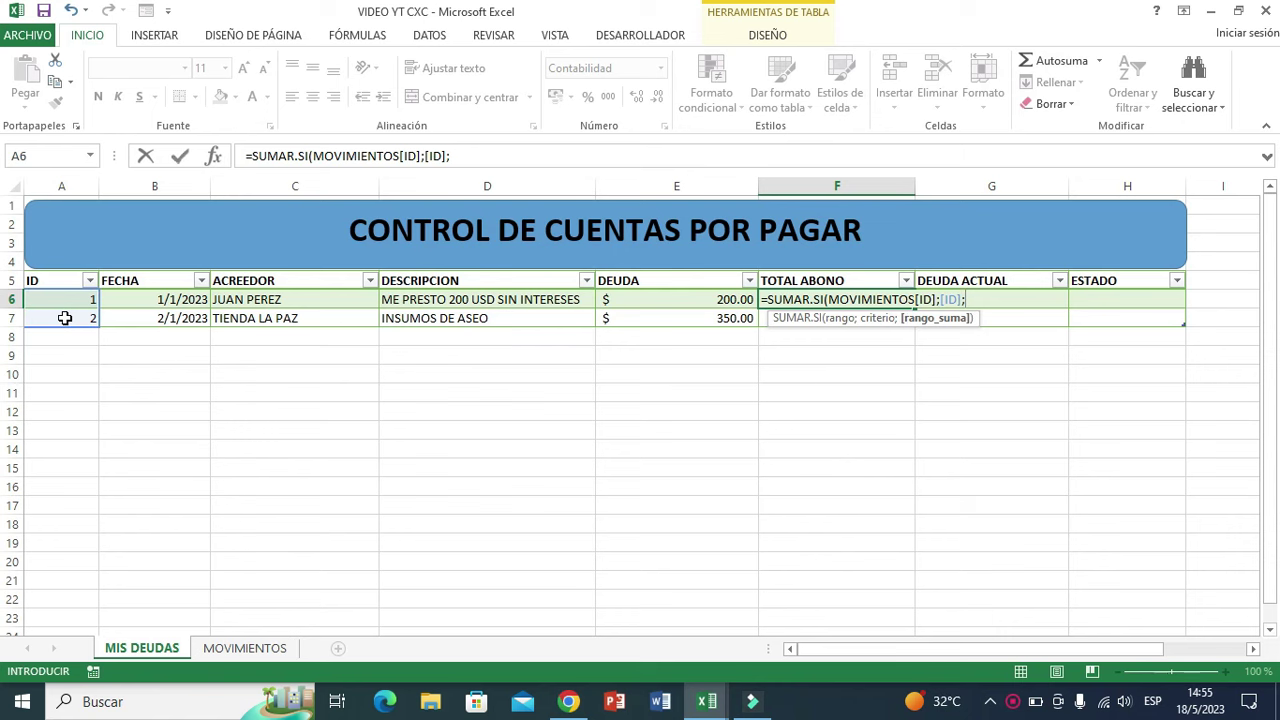
{"action": "left_click", "coordinate": [242, 648]}
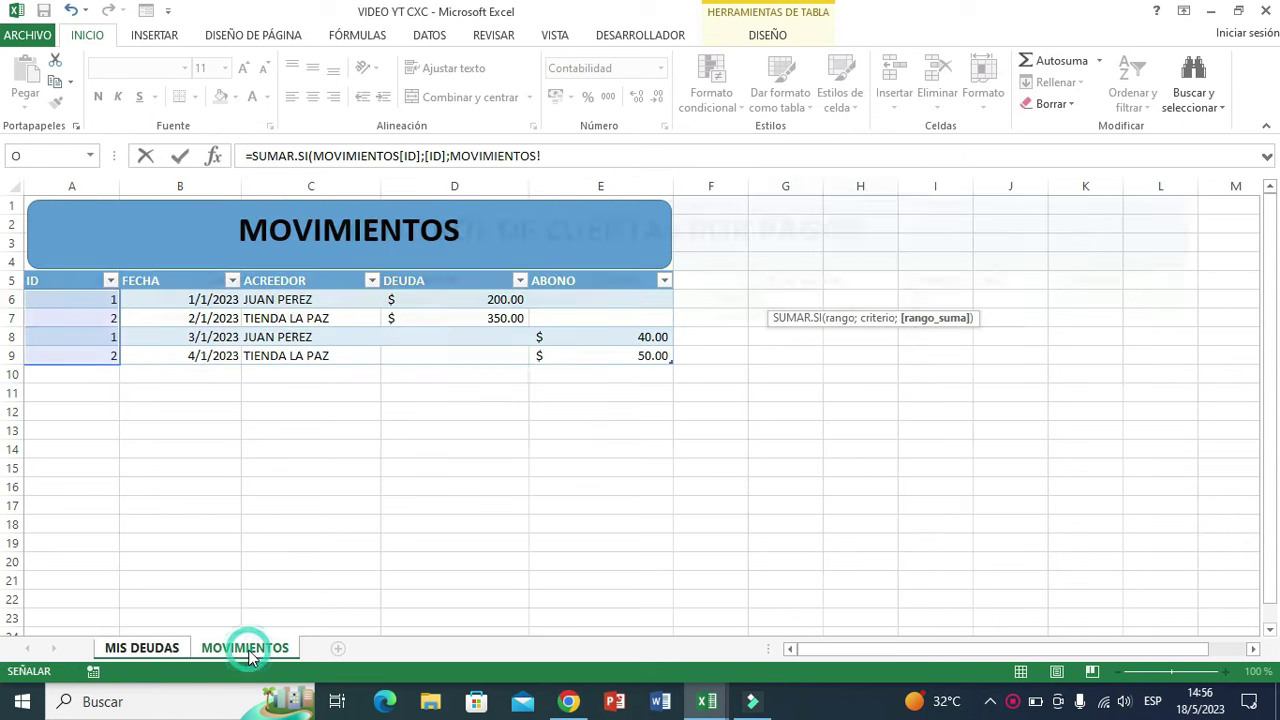
{"action": "left_click_drag", "start_coordinate": [571, 299], "coordinate": [577, 351]}
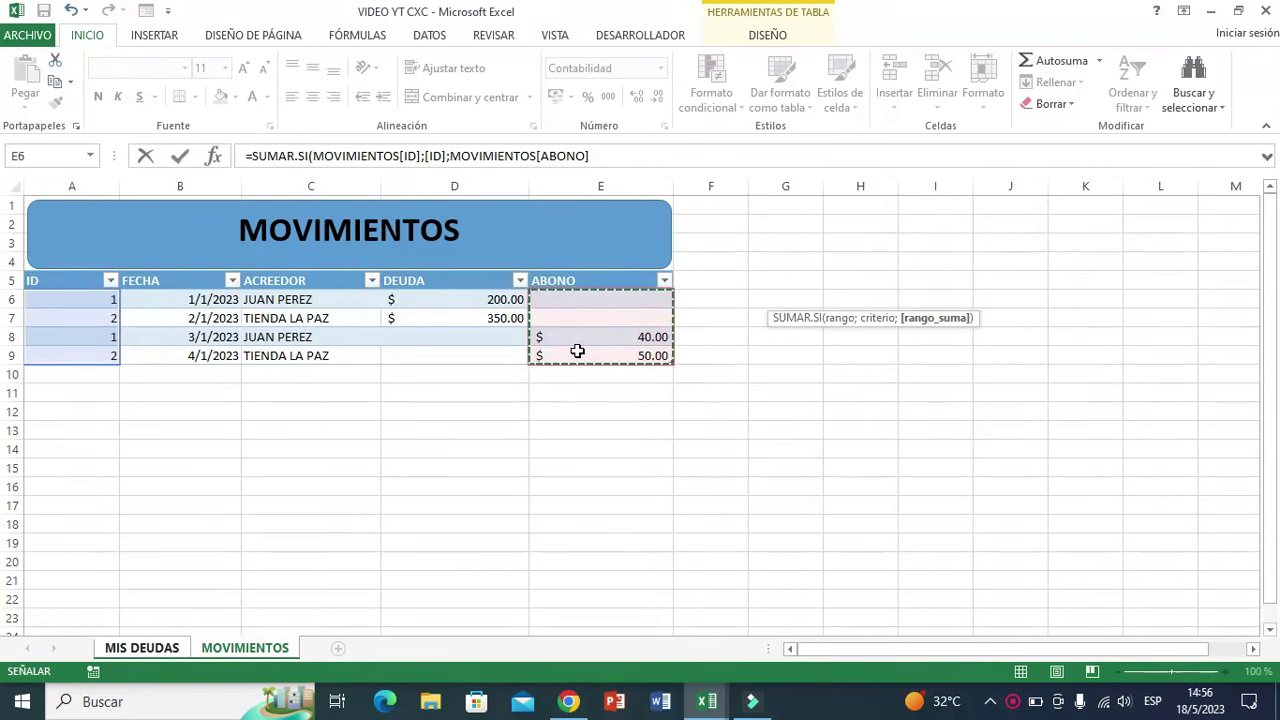
{"action": "type", "text": ")"}
{"action": "key", "text": "Return"}
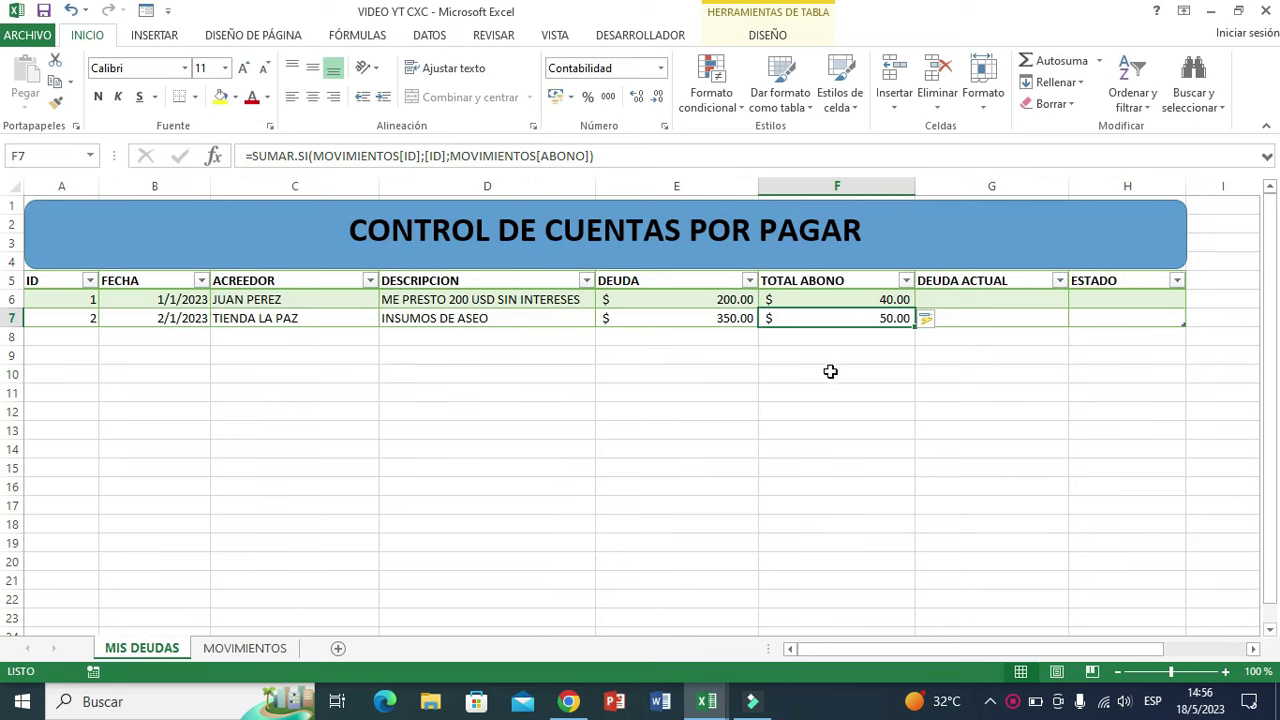
{"action": "left_click", "coordinate": [830, 369]}
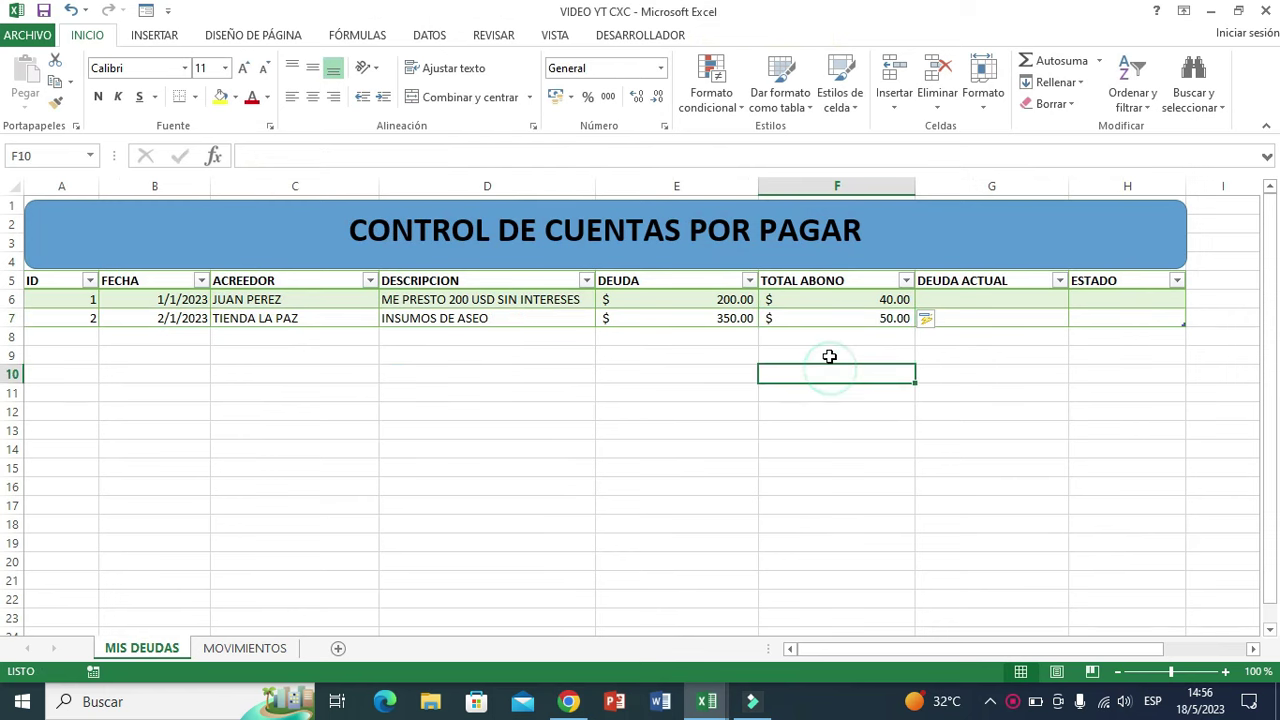
{"action": "left_click", "coordinate": [811, 297]}
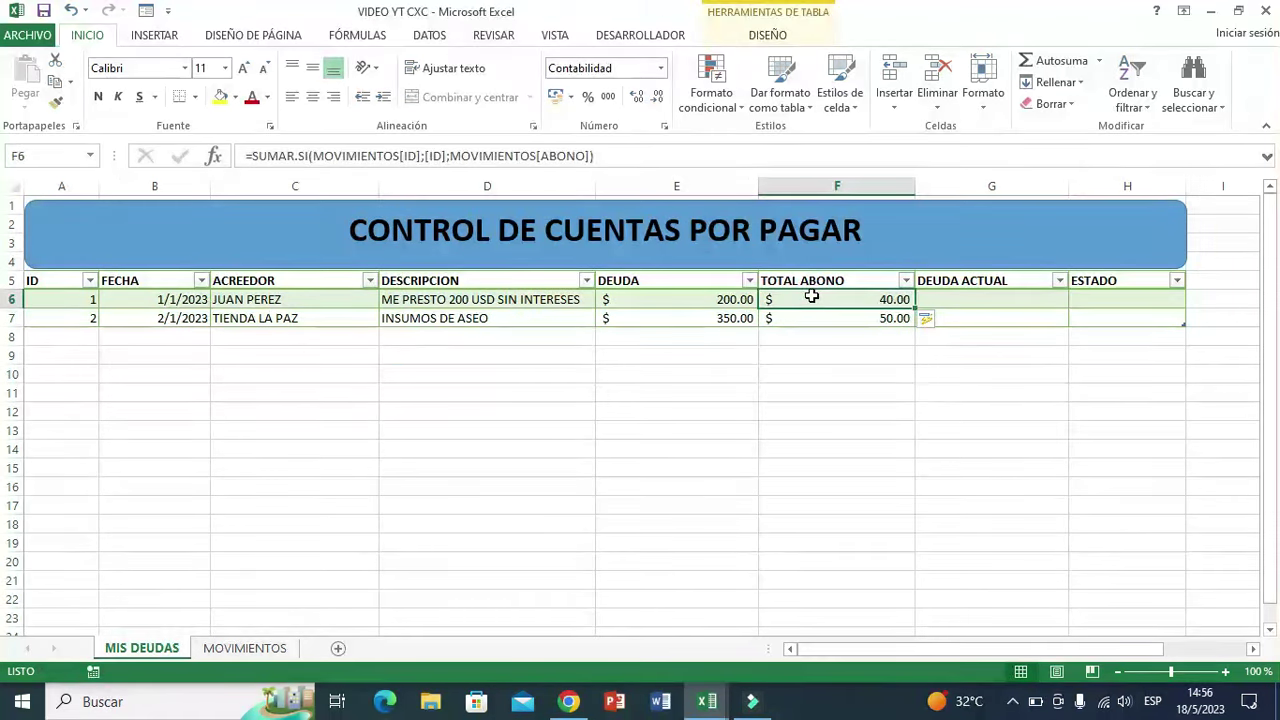
{"action": "left_click", "coordinate": [866, 318]}
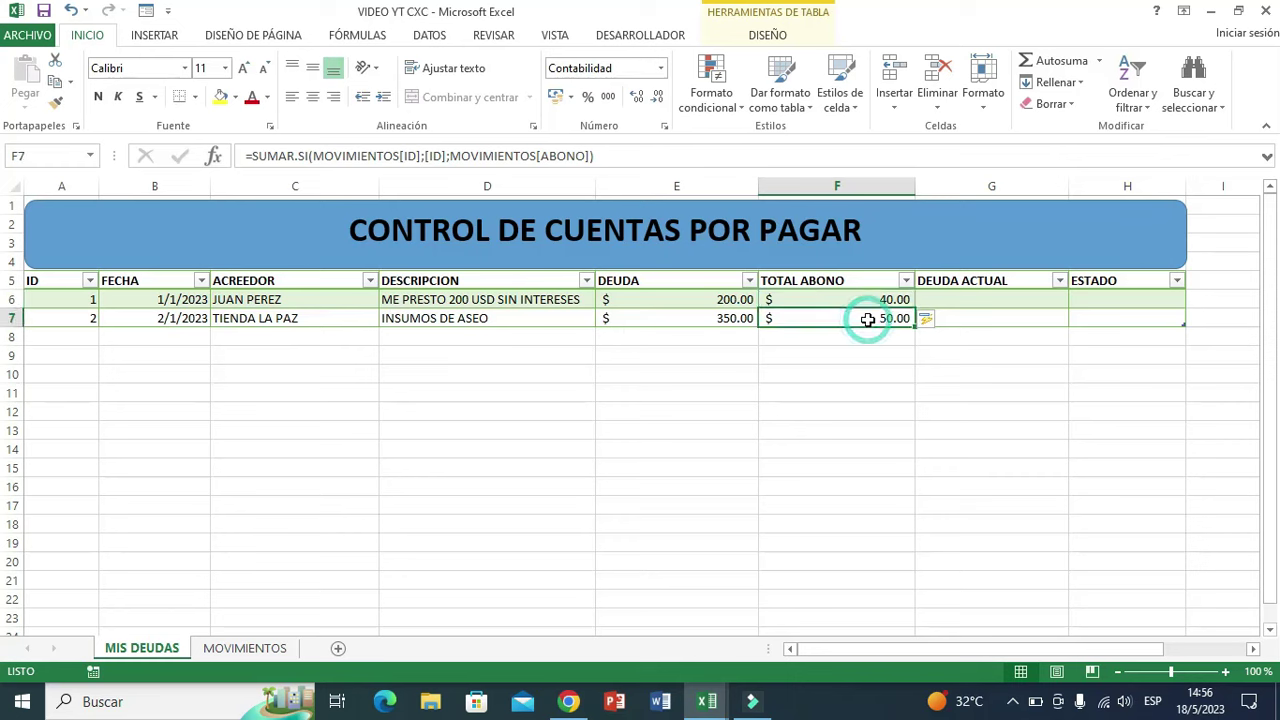
{"action": "left_click", "coordinate": [971, 299]}
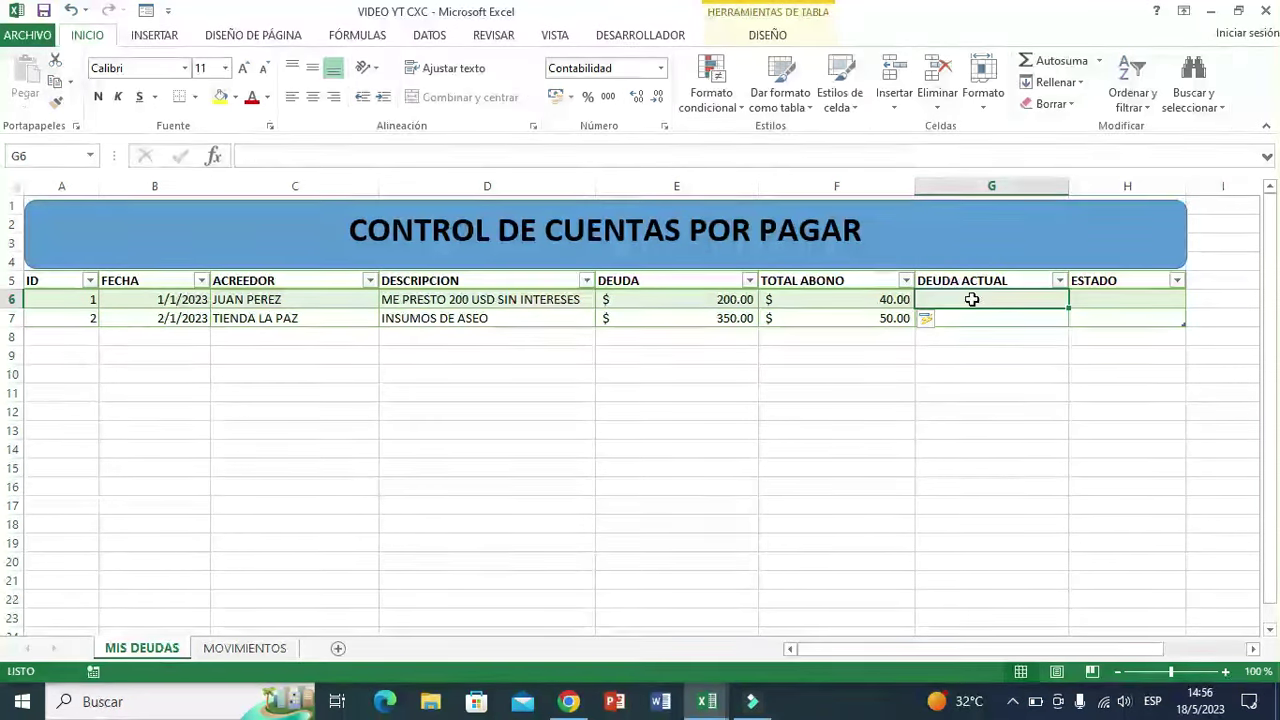
{"action": "type", "text": "="}
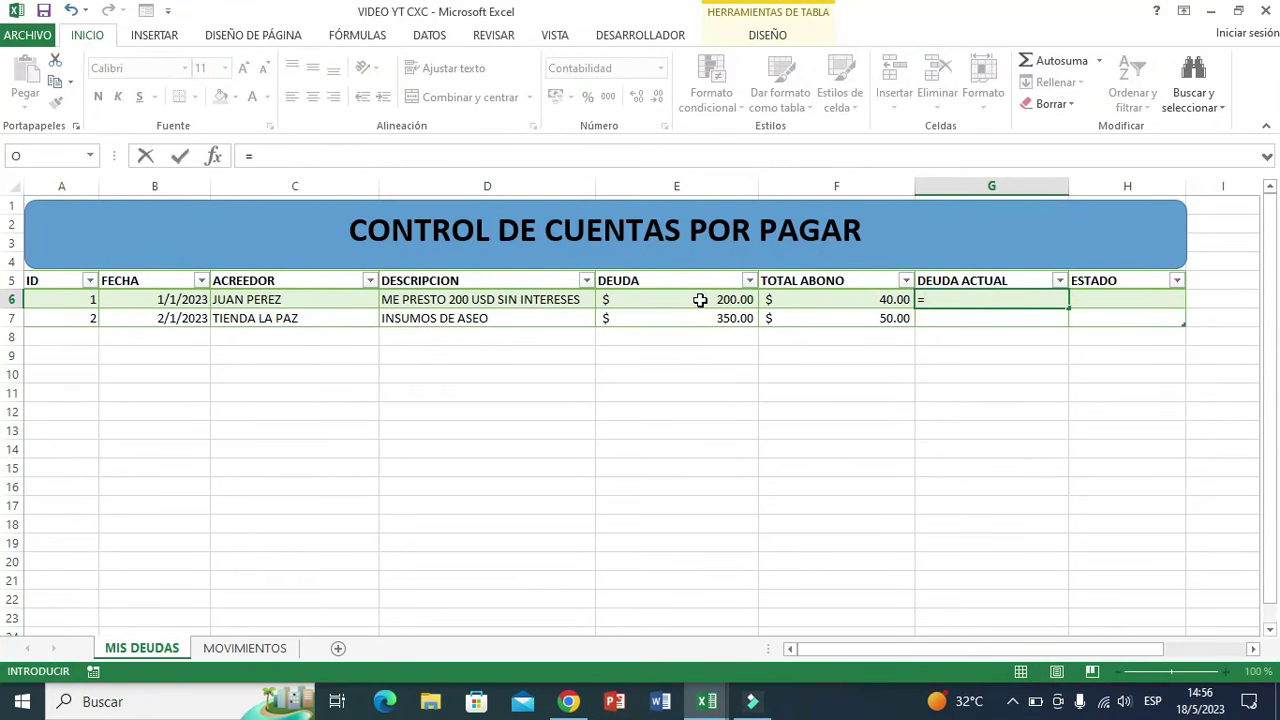
{"action": "left_click", "coordinate": [700, 300]}
{"action": "type", "text": "-"}
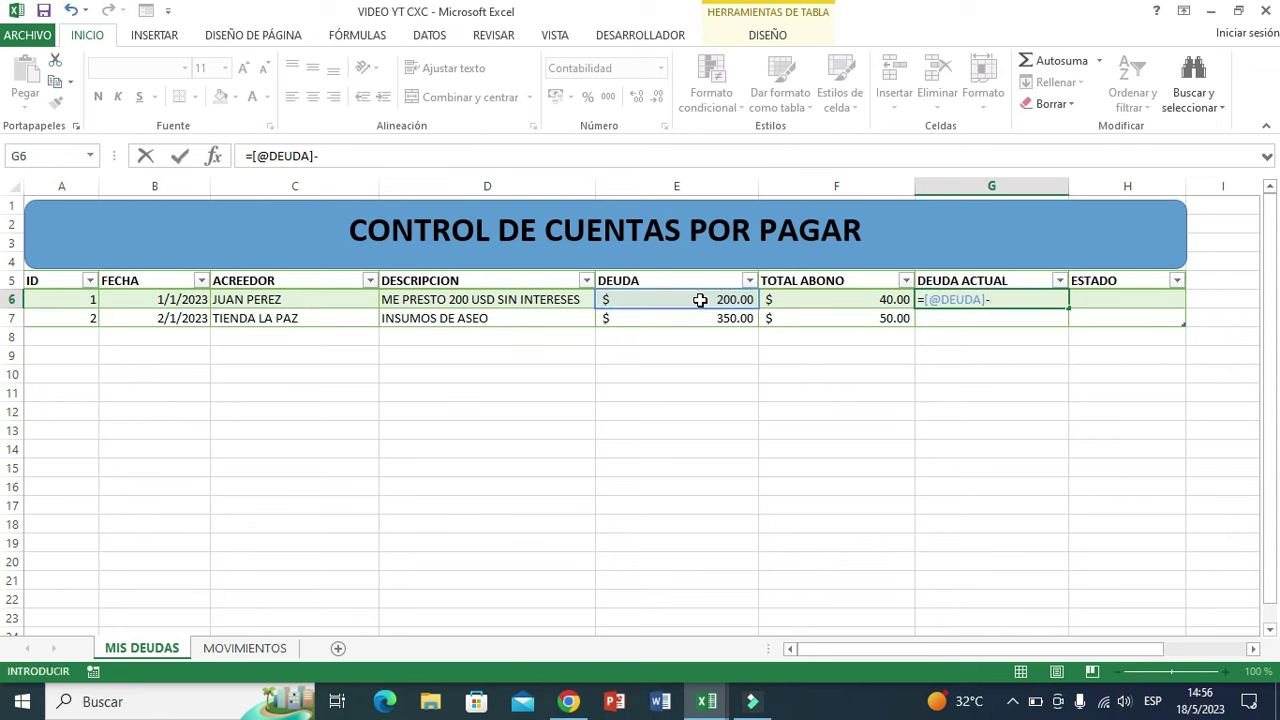
{"action": "left_click", "coordinate": [810, 298]}
{"action": "key", "text": "ctrl+Return"}
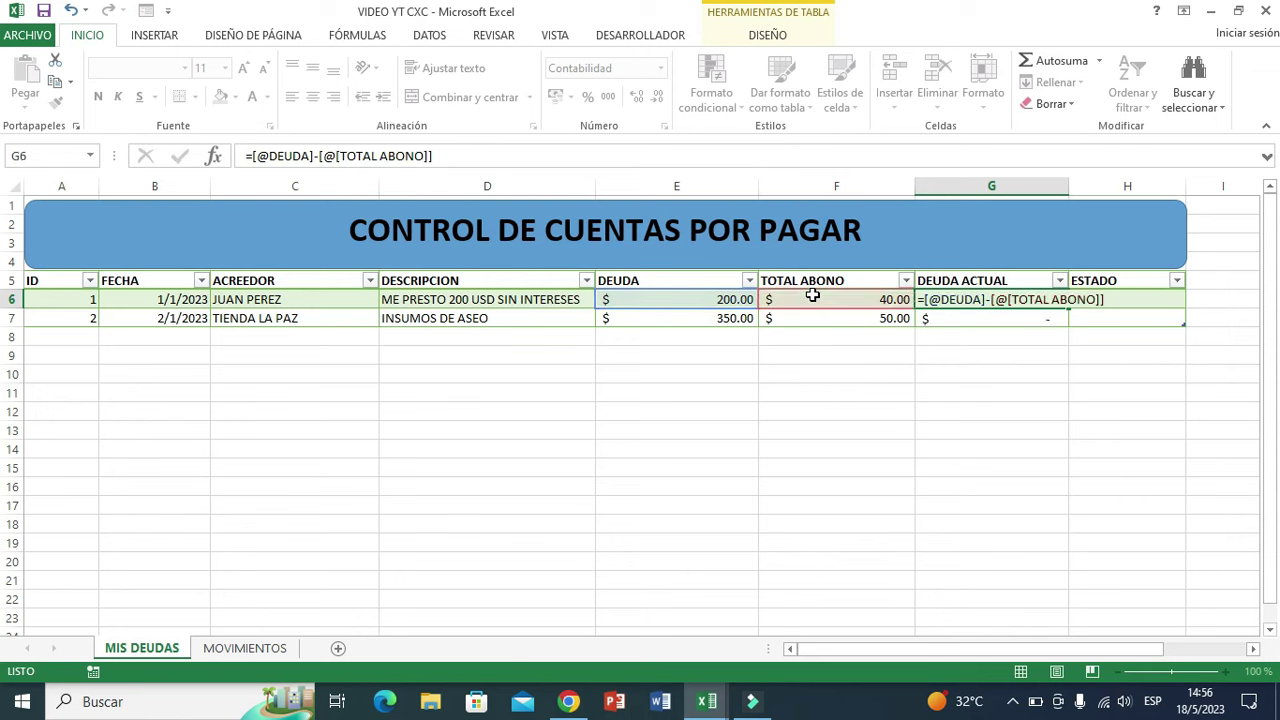
{"action": "key", "text": "Return"}
Check the DEUDA ACTUAL results of 160.00 and 300.00 and the TOTAL ABONO formula in F7
{"action": "left_click", "coordinate": [914, 378]}
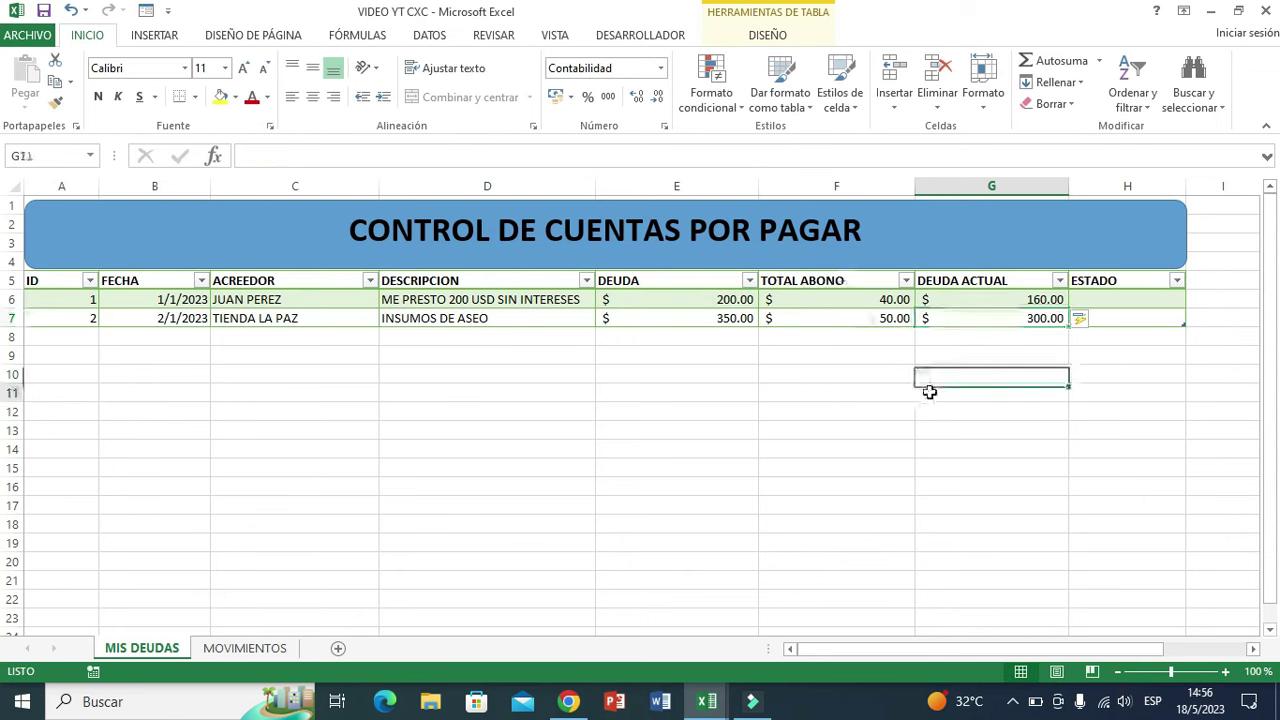
{"action": "left_click", "coordinate": [928, 392]}
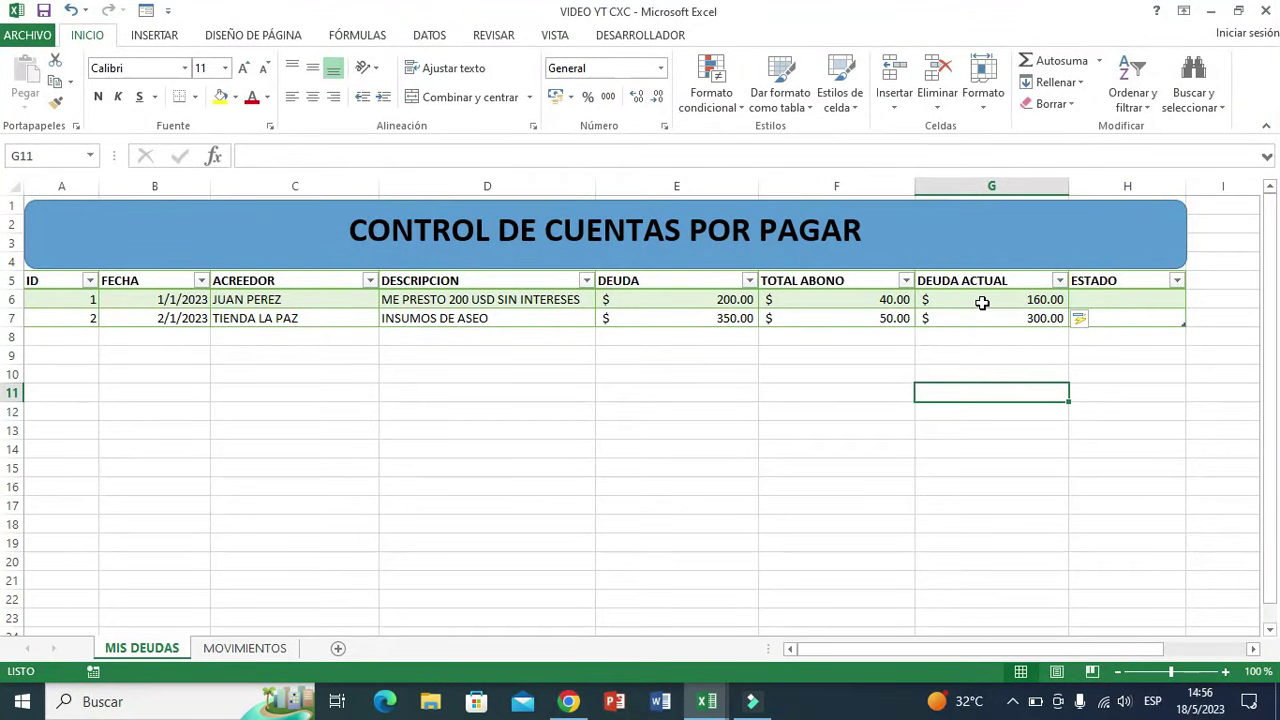
{"action": "left_click", "coordinate": [982, 302]}
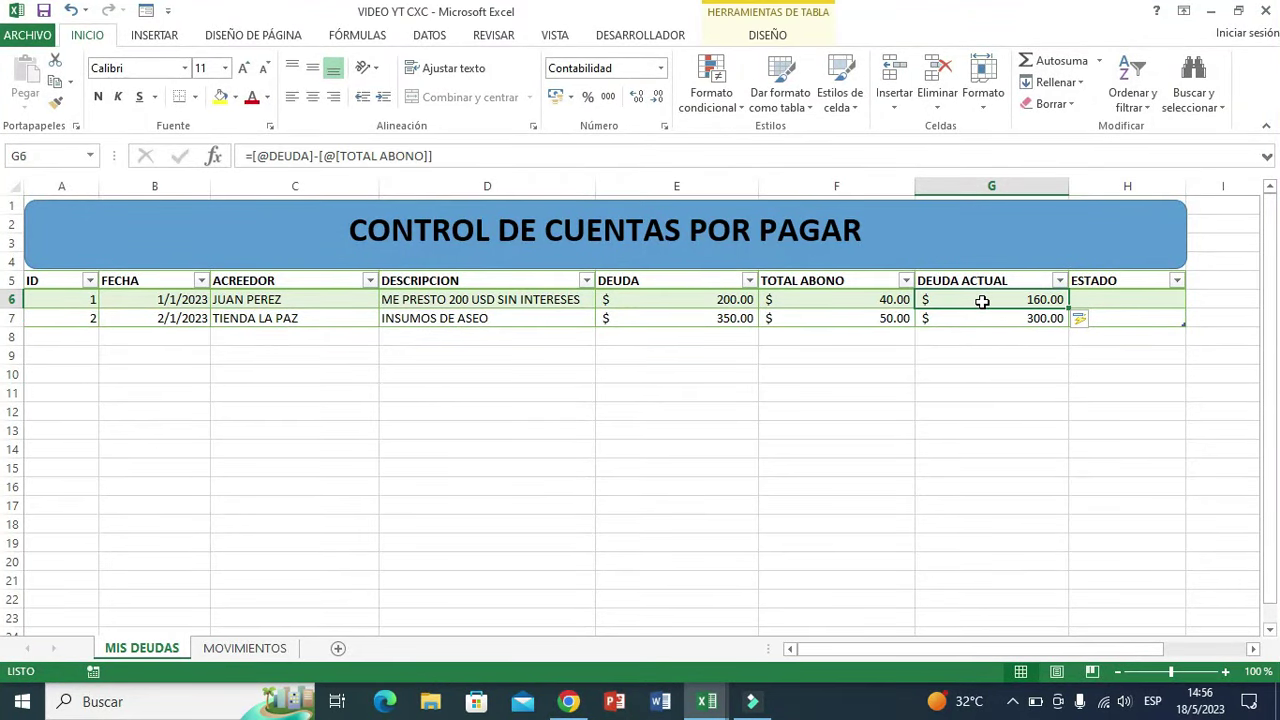
{"action": "left_click", "coordinate": [1006, 320]}
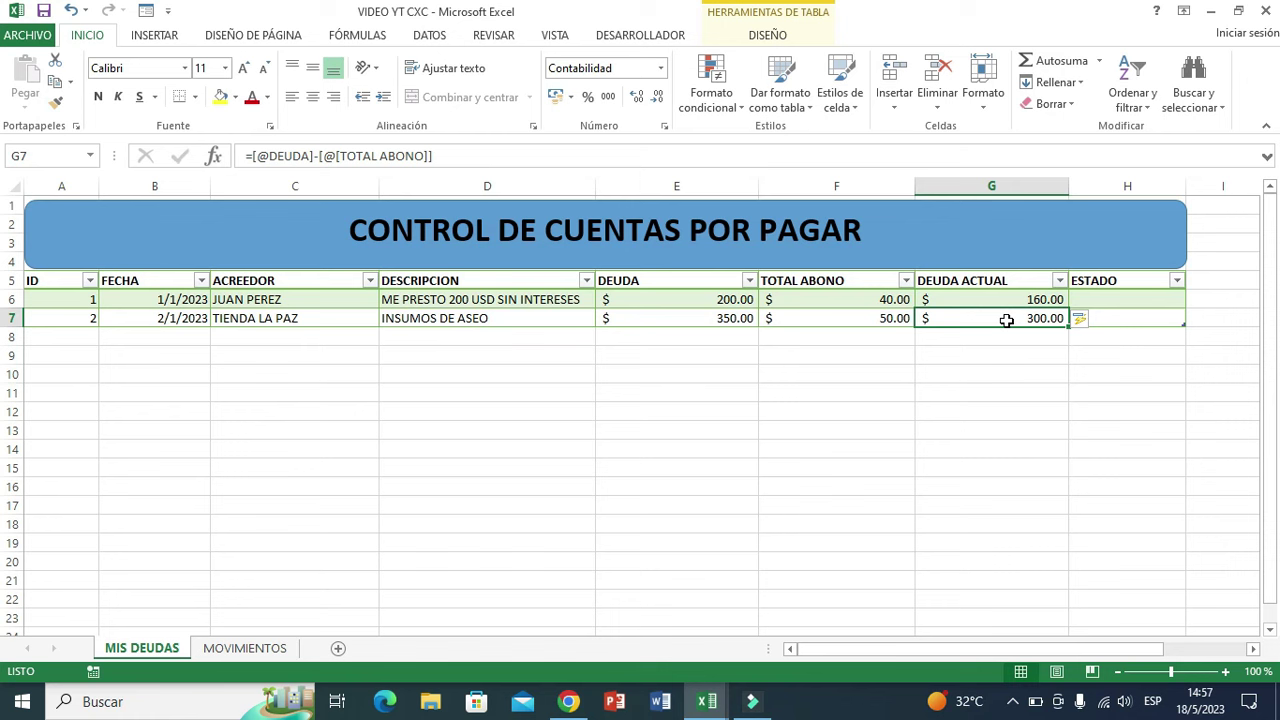
{"action": "left_click", "coordinate": [858, 320]}
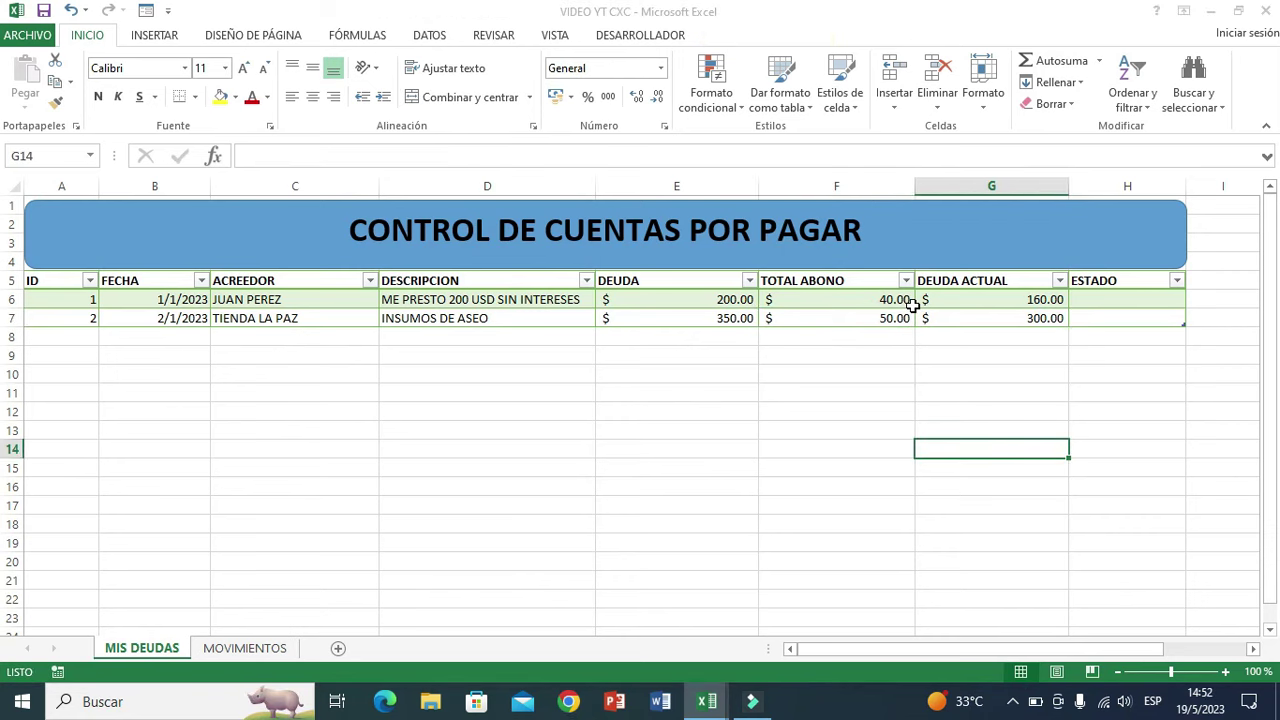
{"action": "left_click", "coordinate": [1096, 298]}
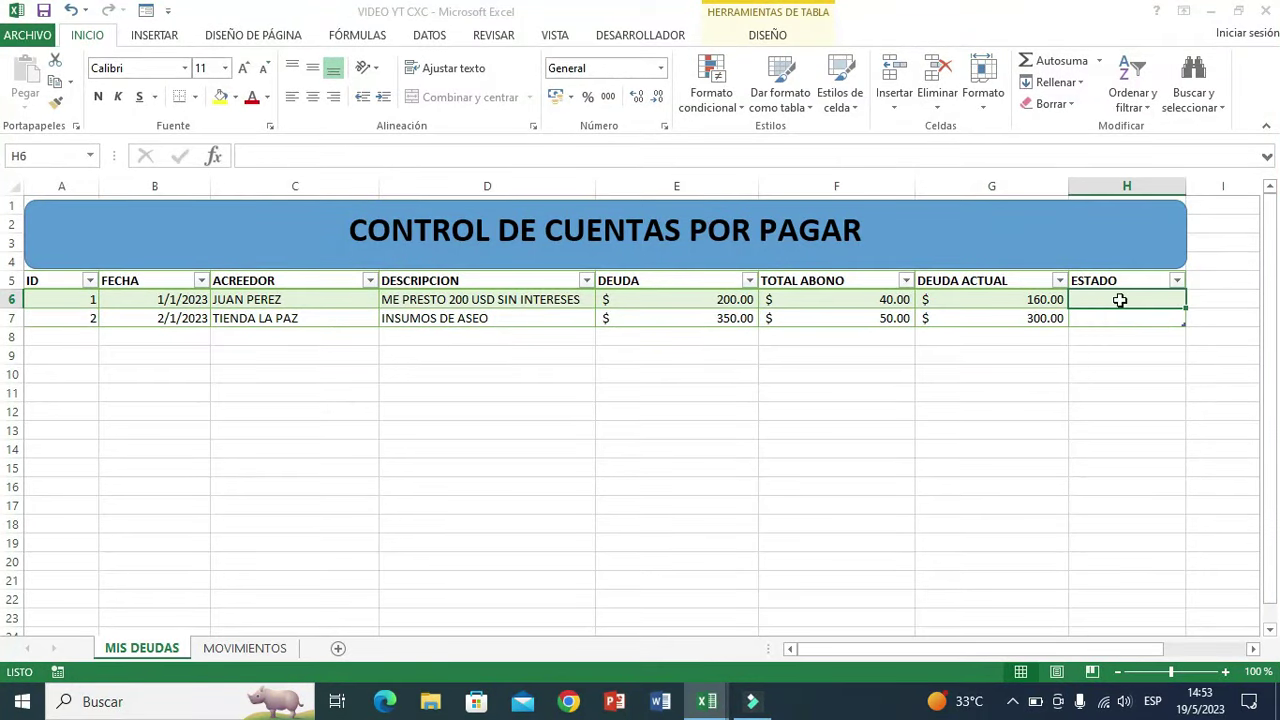
Begin the H6 formula =SI([@[DEUDA ACTUAL]]<1;"CANCELADA";"ACTIVA"), referencing G6
{"action": "type", "text": "="}
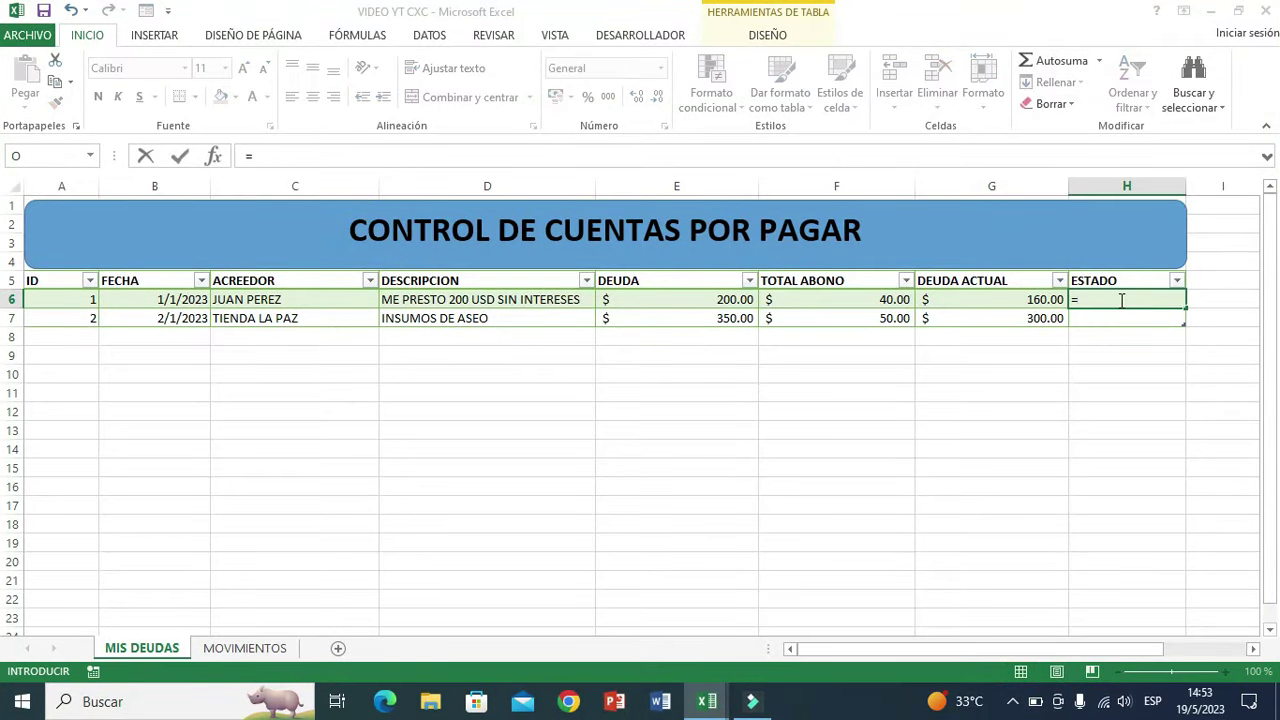
{"action": "type", "text": "SI"}
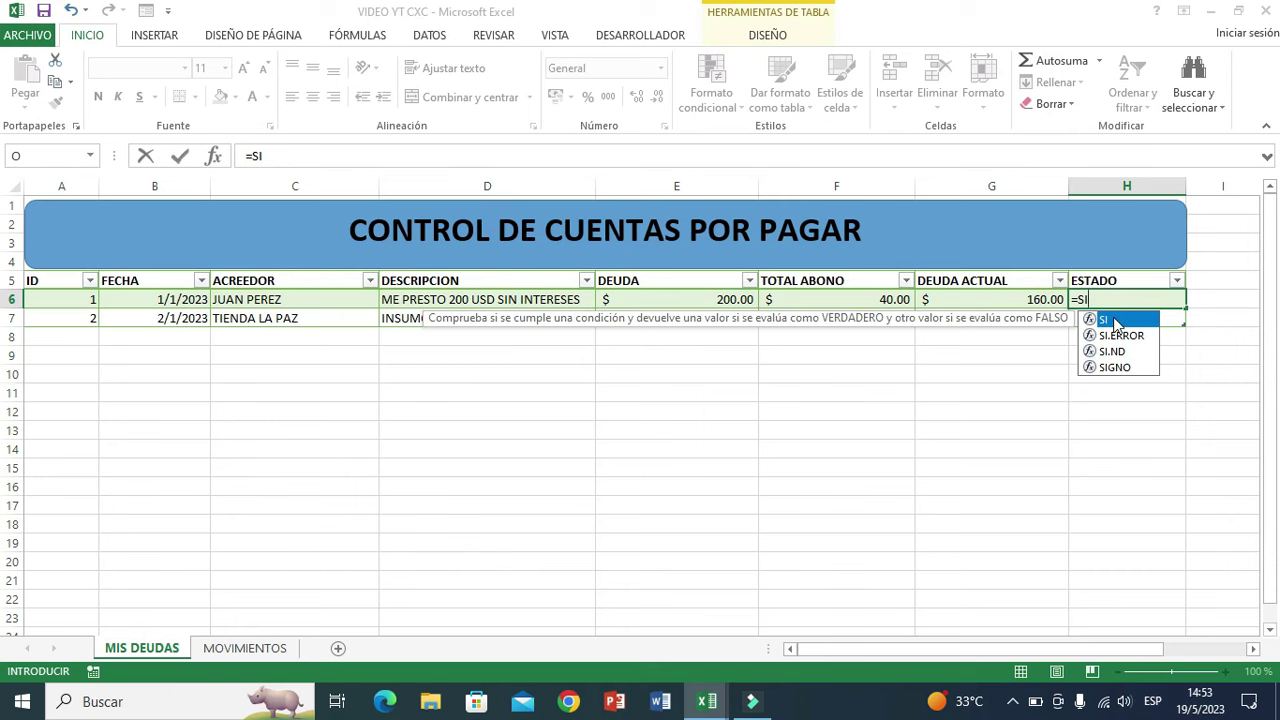
{"action": "double_click", "coordinate": [1110, 320]}
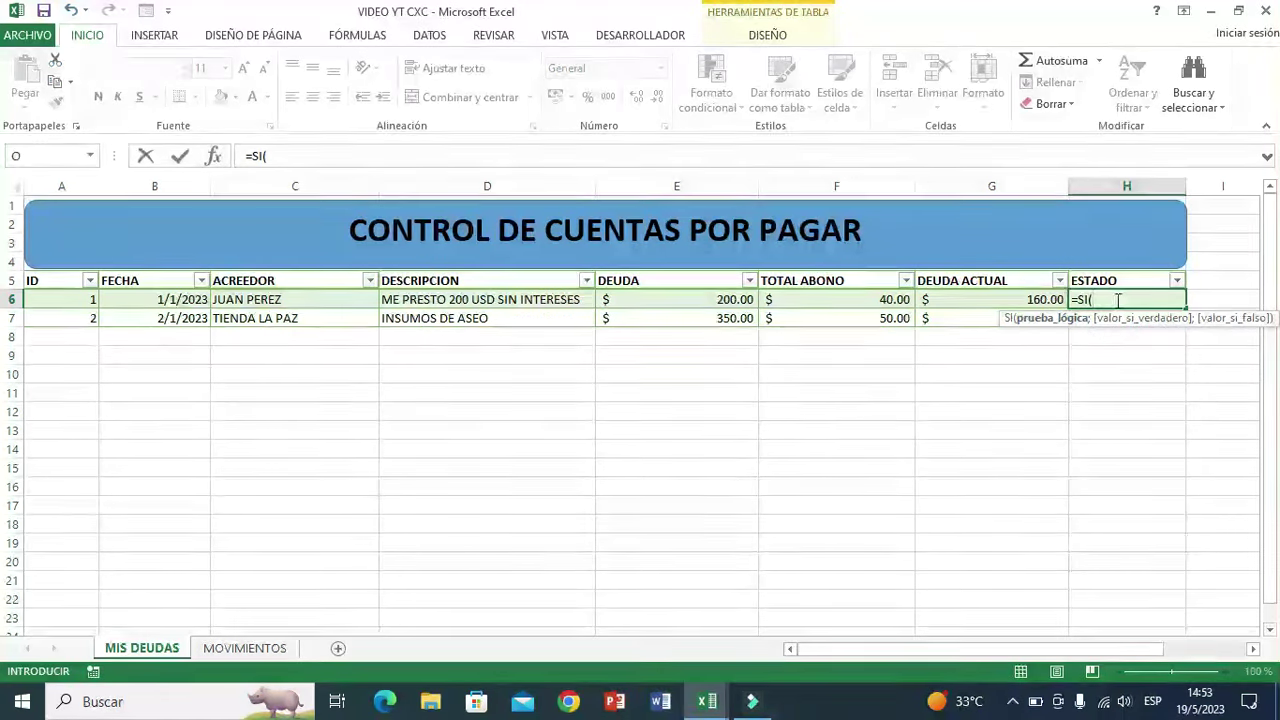
{"action": "left_click", "coordinate": [985, 300]}
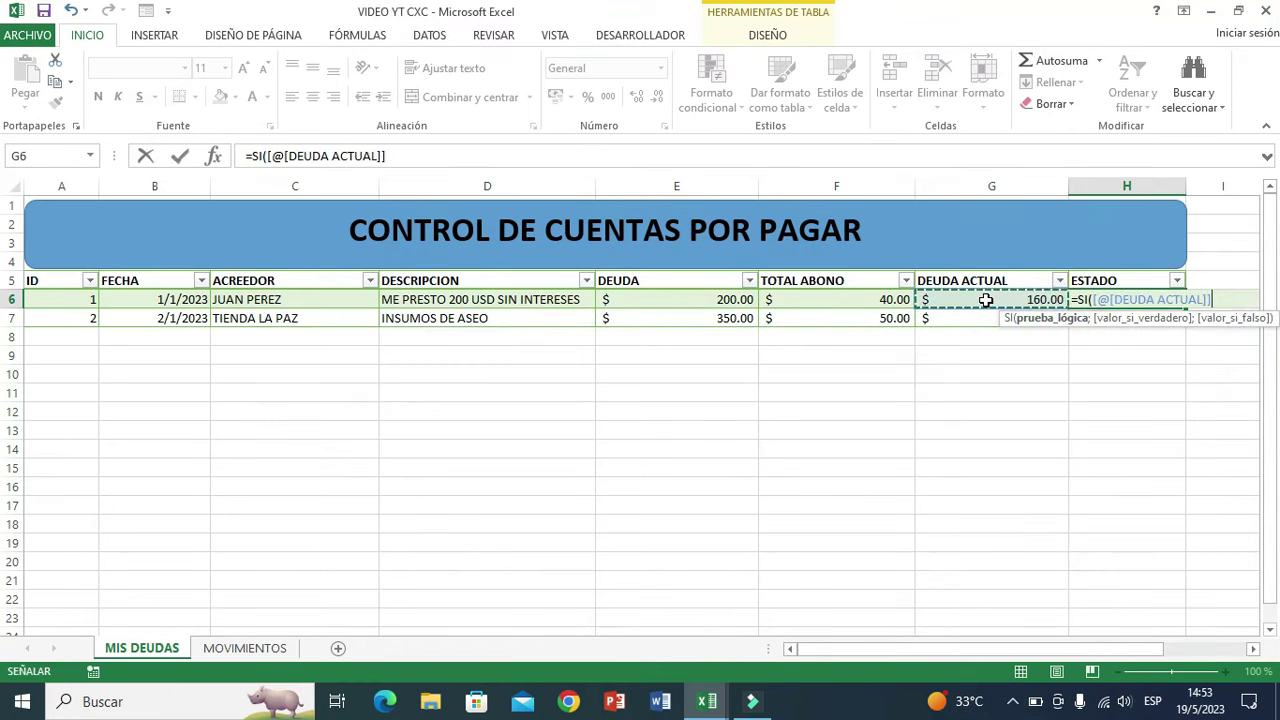
{"action": "type", "text": "<"}
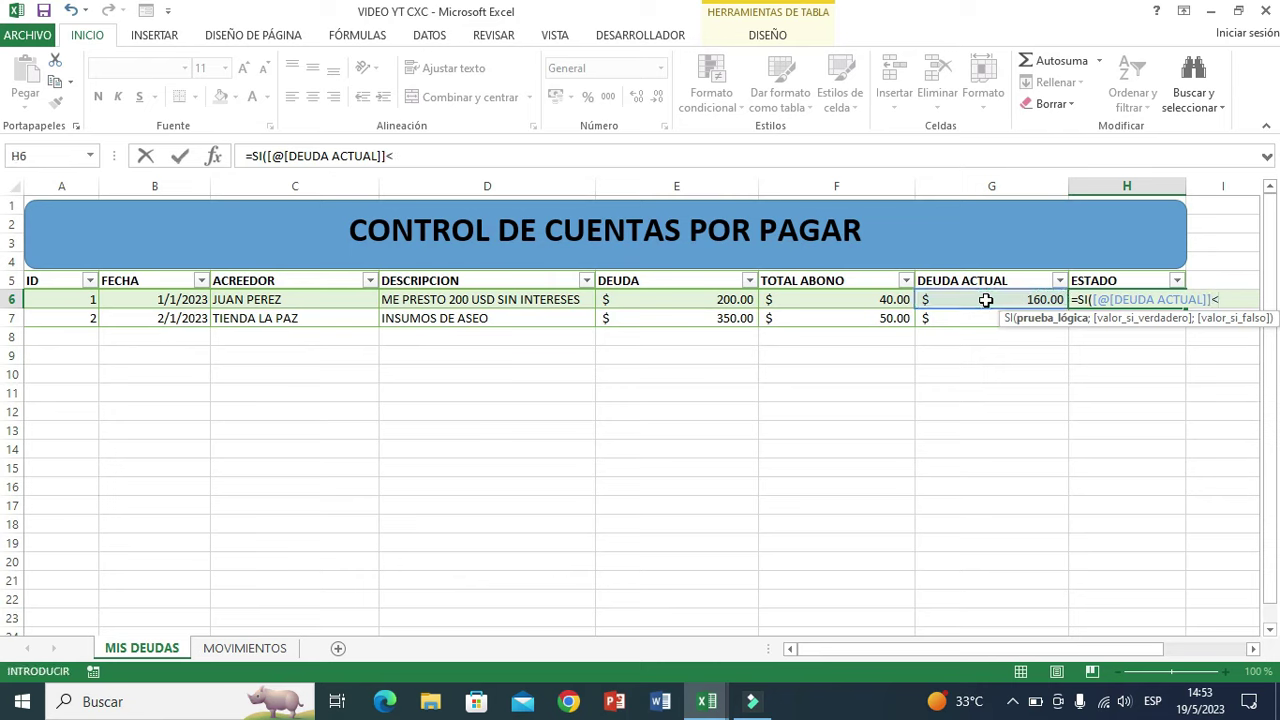
{"action": "type", "text": "1"}
{"action": "type", "text": ";\"CA"}
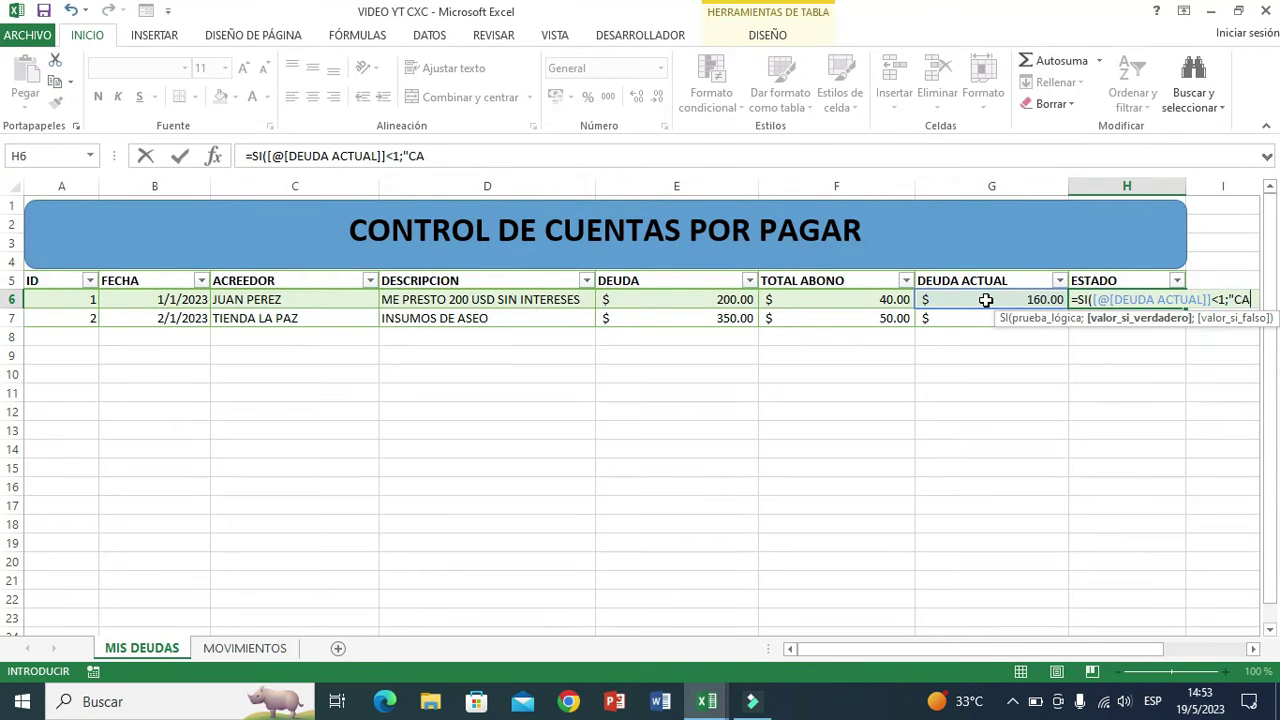
{"action": "type", "text": "NCELADA\""}
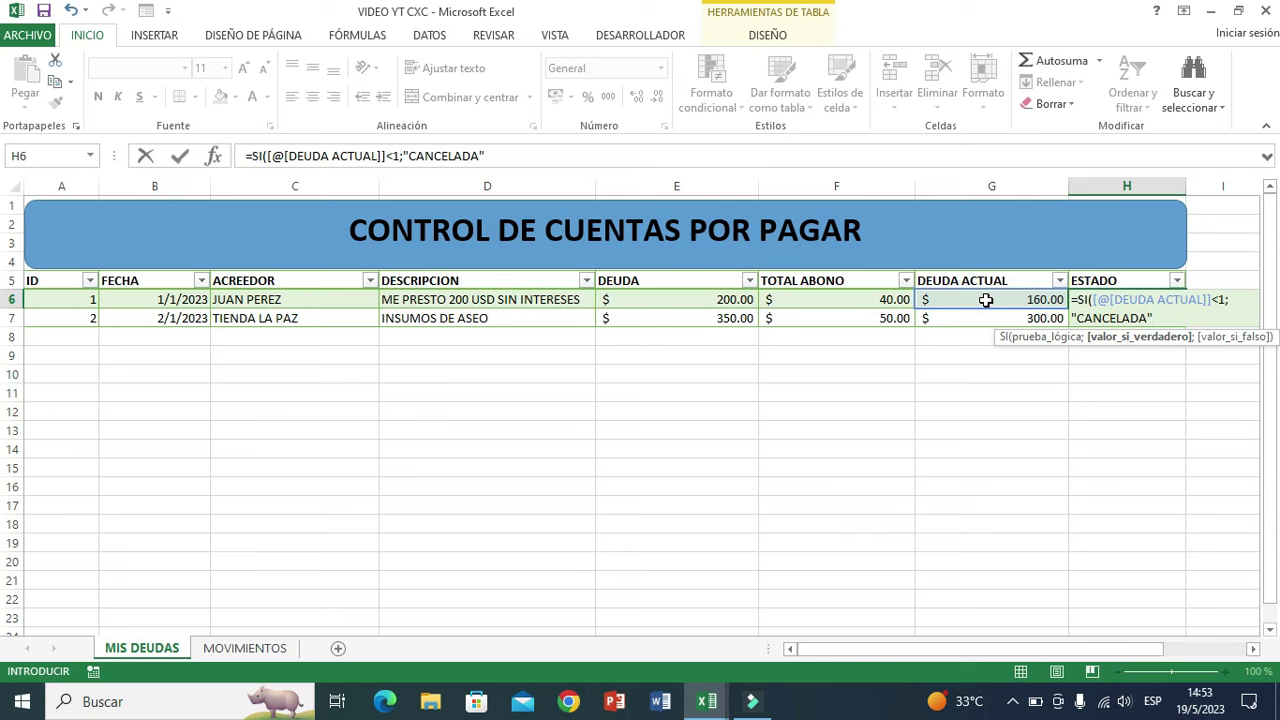
{"action": "type", "text": ";\""}
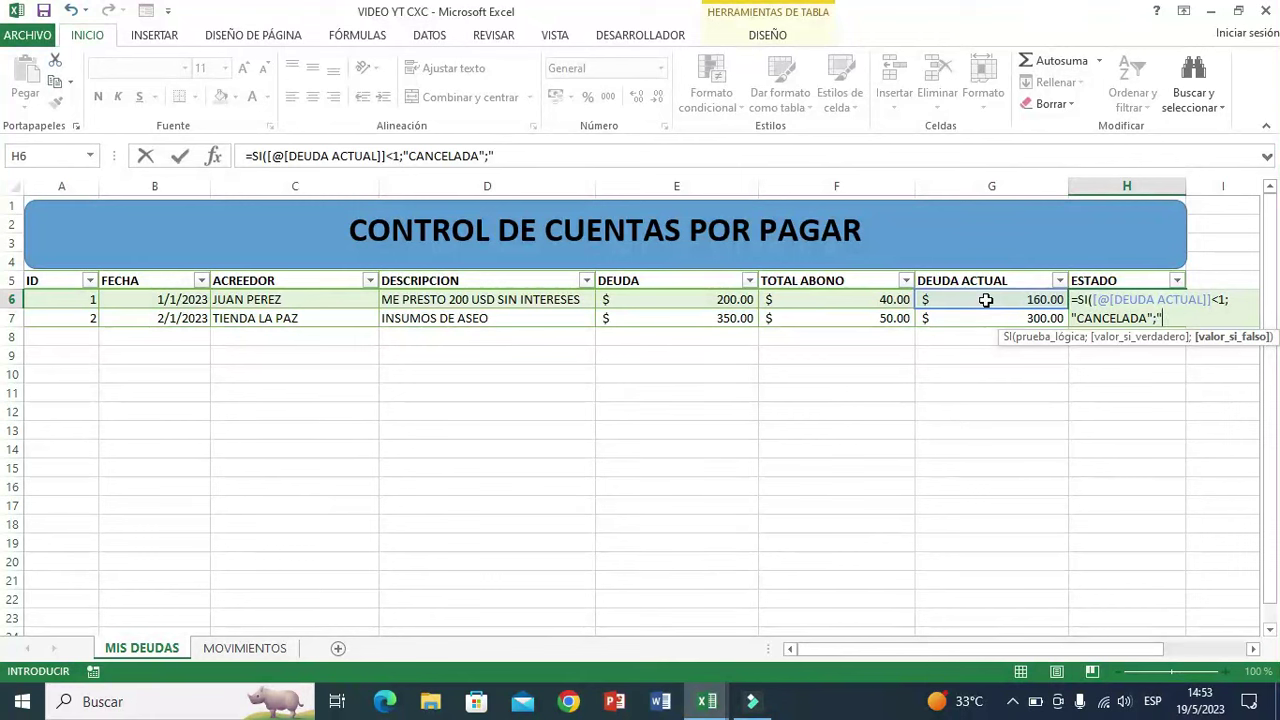
{"action": "type", "text": "ACTIVA"}
Commit the ESTADO formula so both debt rows show ACTIVA
{"action": "key", "text": "Return"}
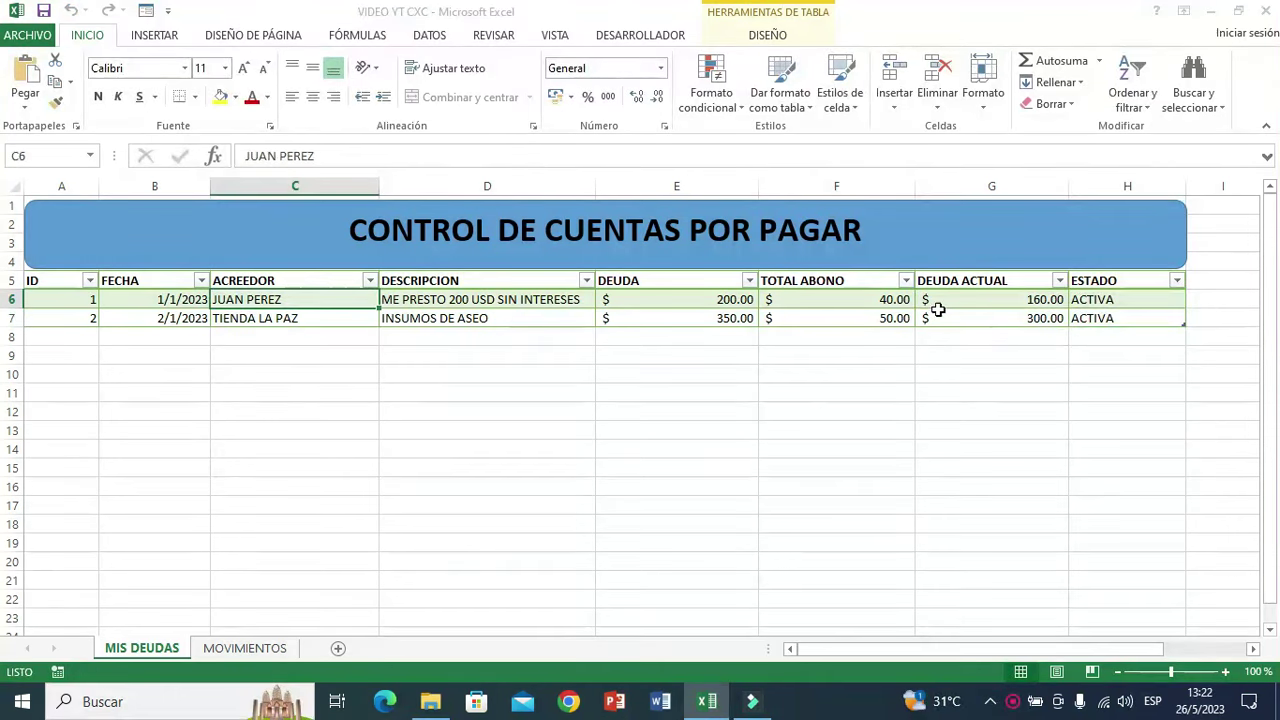
{"action": "left_click_drag", "start_coordinate": [1124, 298], "coordinate": [1126, 318]}
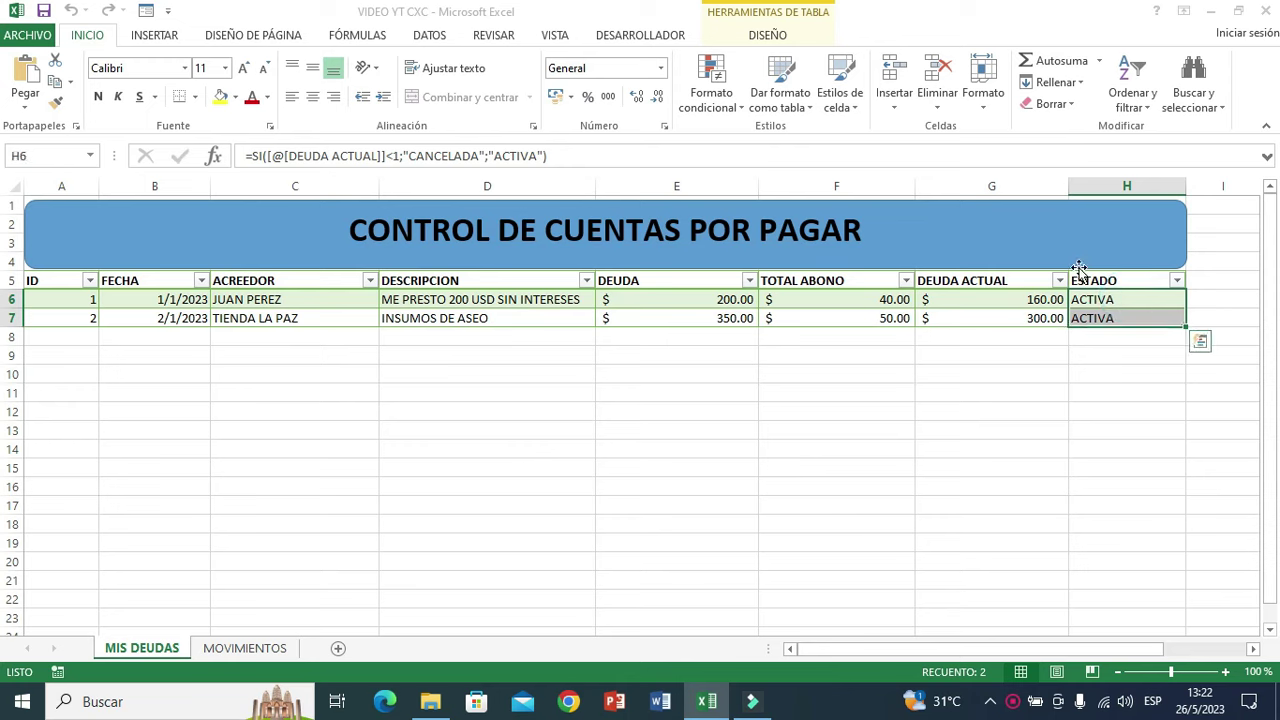
{"action": "left_click", "coordinate": [1054, 399]}
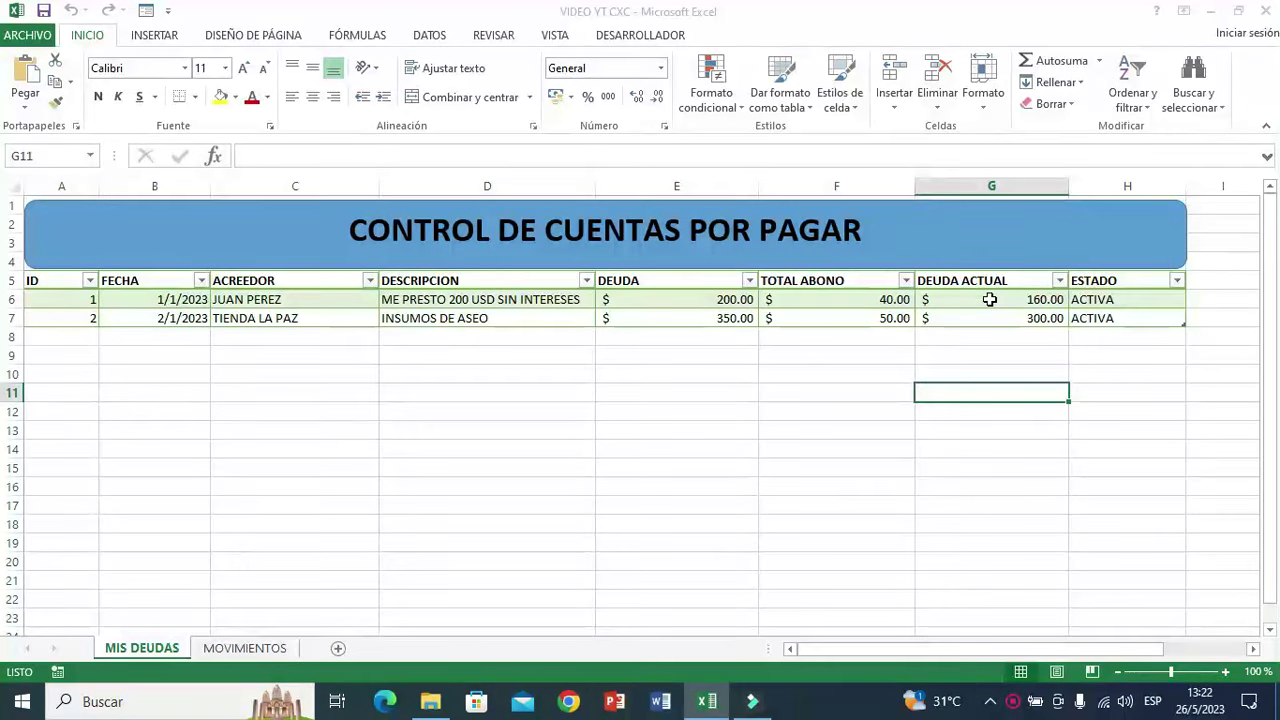
Review the creditor and DEUDA ACTUAL cells in rows 6 and 7, then go to MOVIMIENTOS
{"action": "left_click", "coordinate": [303, 300]}
{"action": "left_click", "coordinate": [982, 300]}
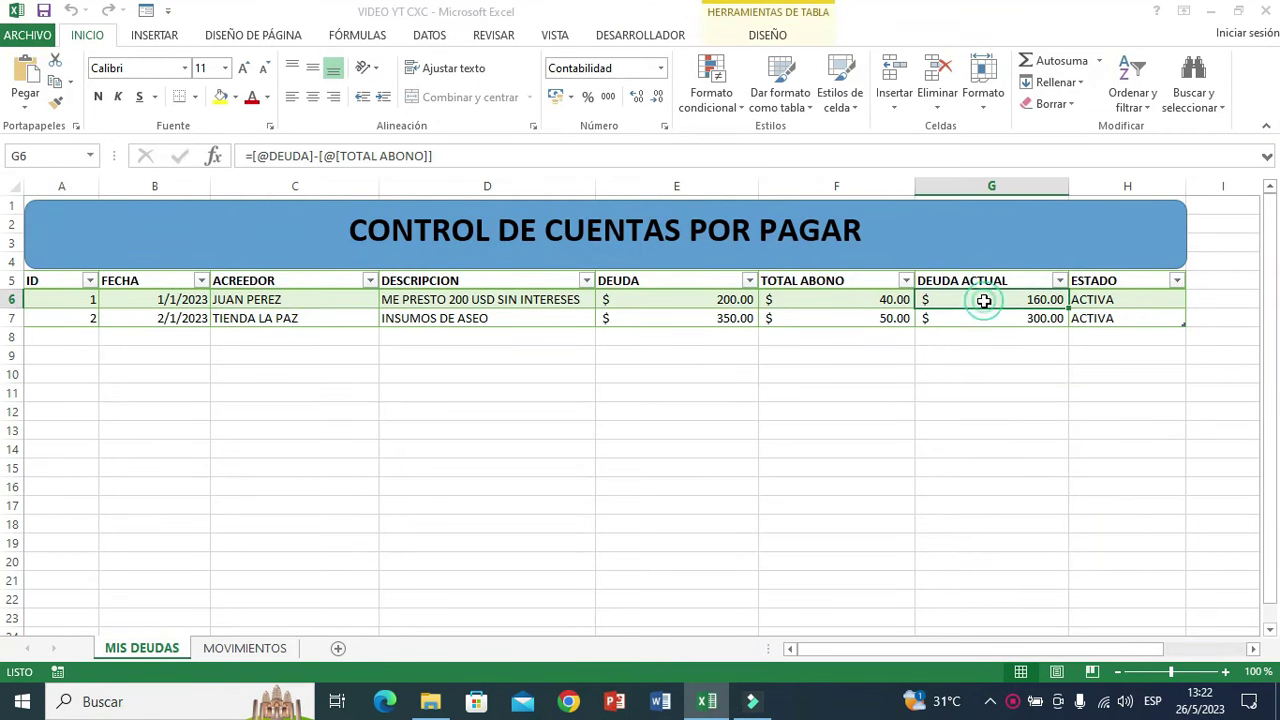
{"action": "left_click", "coordinate": [272, 319]}
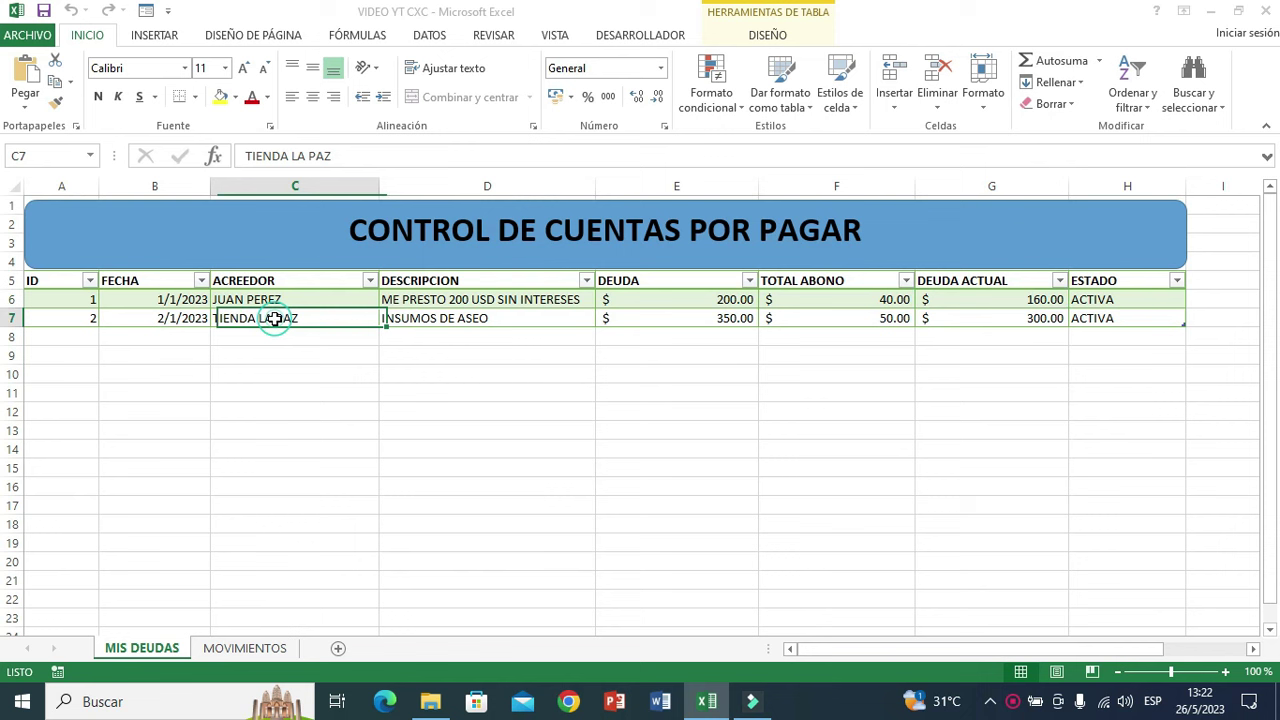
{"action": "left_click", "coordinate": [988, 319]}
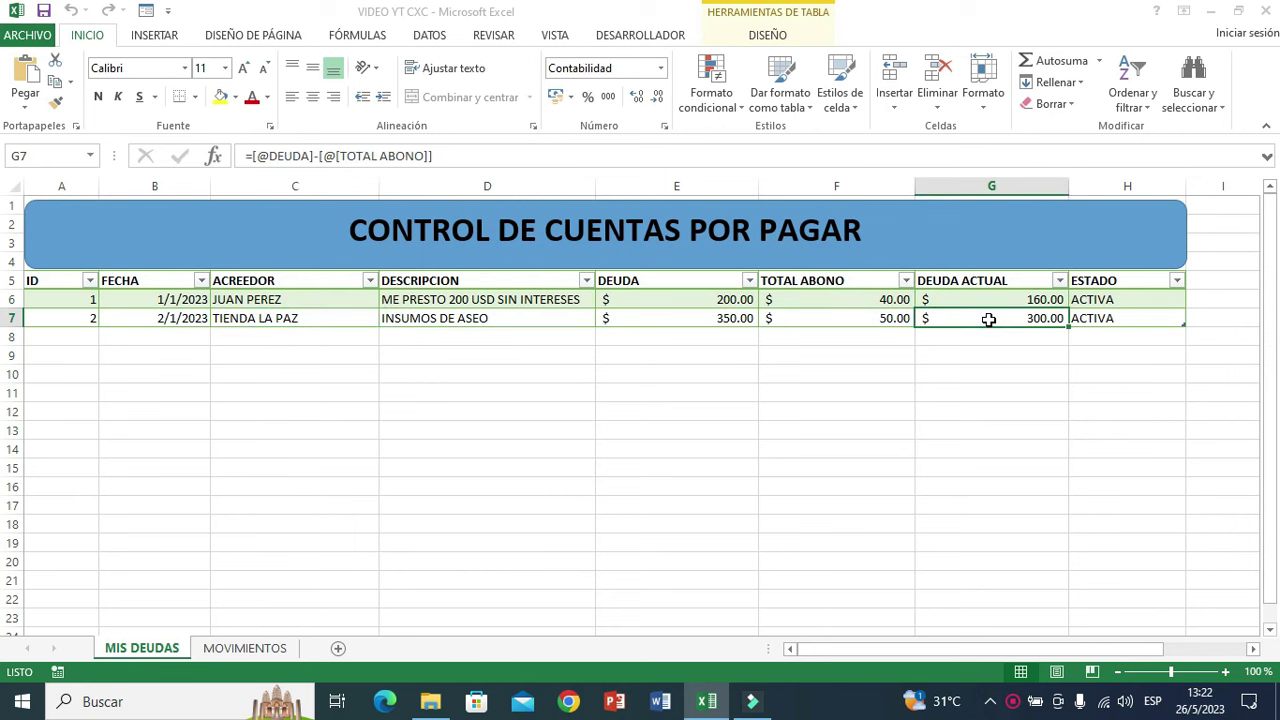
{"action": "left_click", "coordinate": [245, 655]}
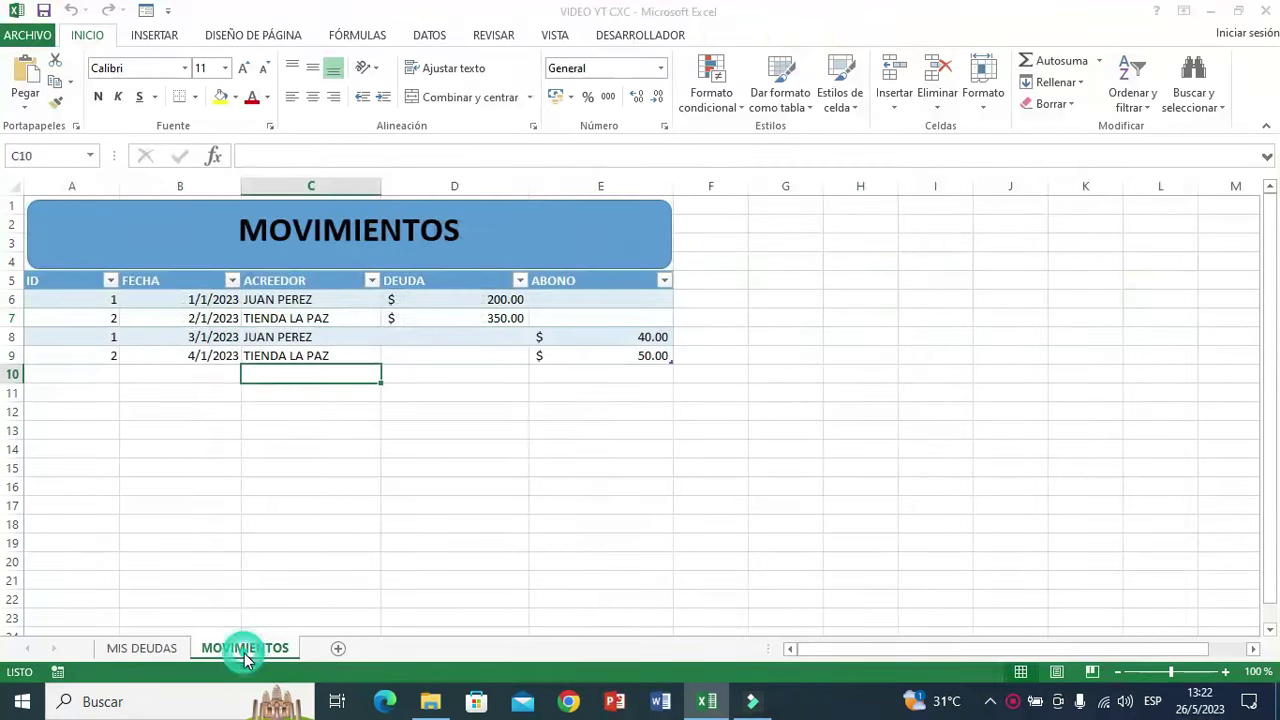
Add MOVIMIENTOS row 10 with ID 1, date 5/1/2023 filled down, and ABONO 160
{"action": "left_click", "coordinate": [103, 377]}
{"action": "type", "text": "1"}
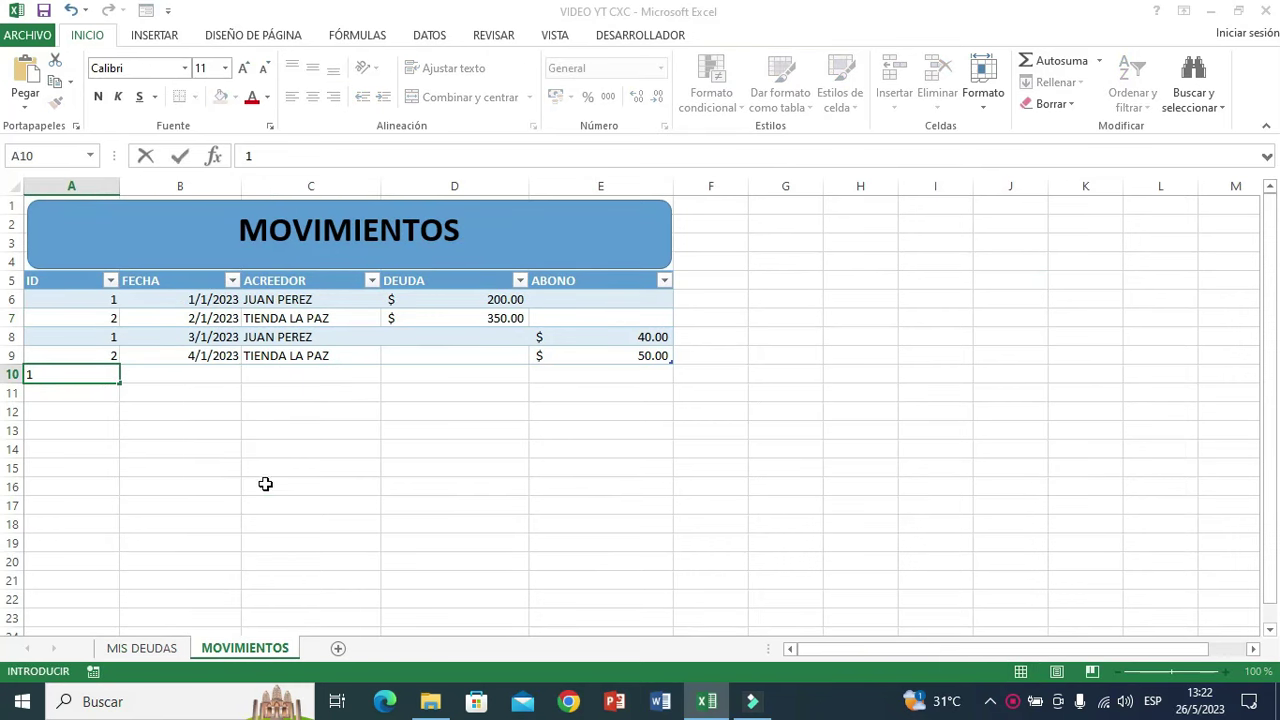
{"action": "left_click", "coordinate": [265, 484]}
{"action": "left_click", "coordinate": [194, 357]}
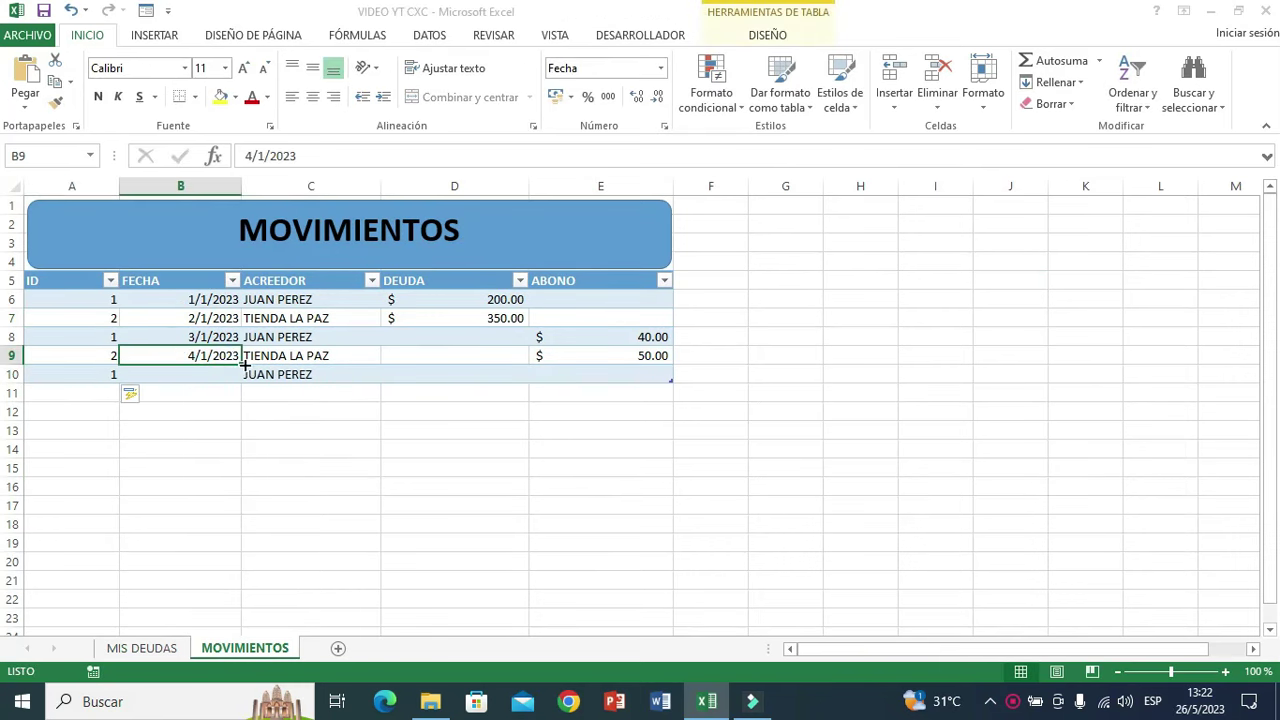
{"action": "left_click_drag", "start_coordinate": [241, 367], "coordinate": [241, 381]}
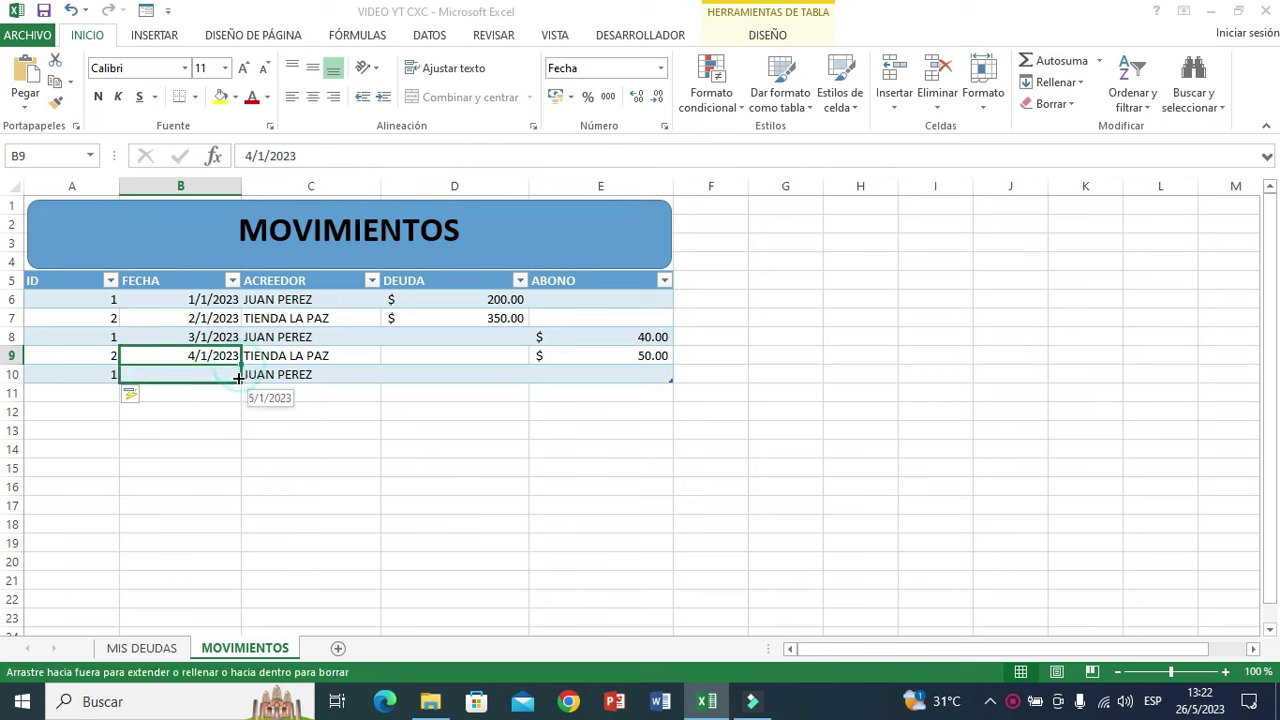
{"action": "left_click", "coordinate": [378, 521]}
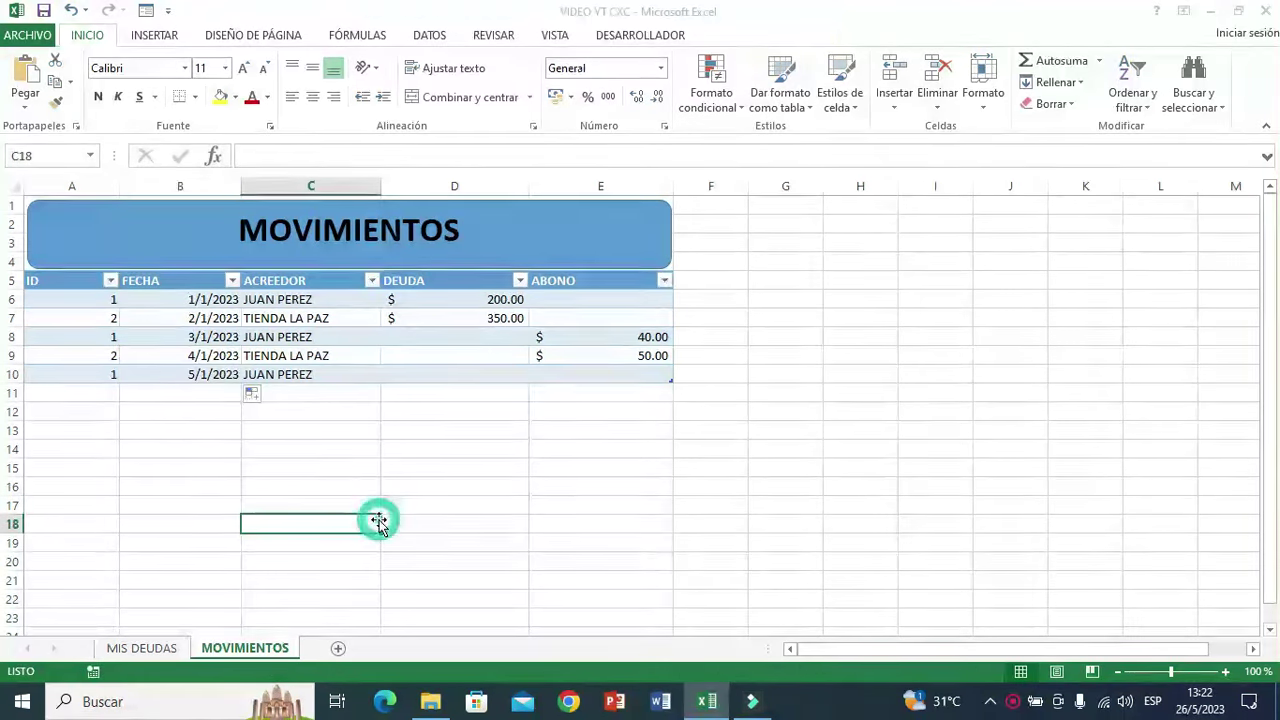
{"action": "left_click", "coordinate": [572, 373]}
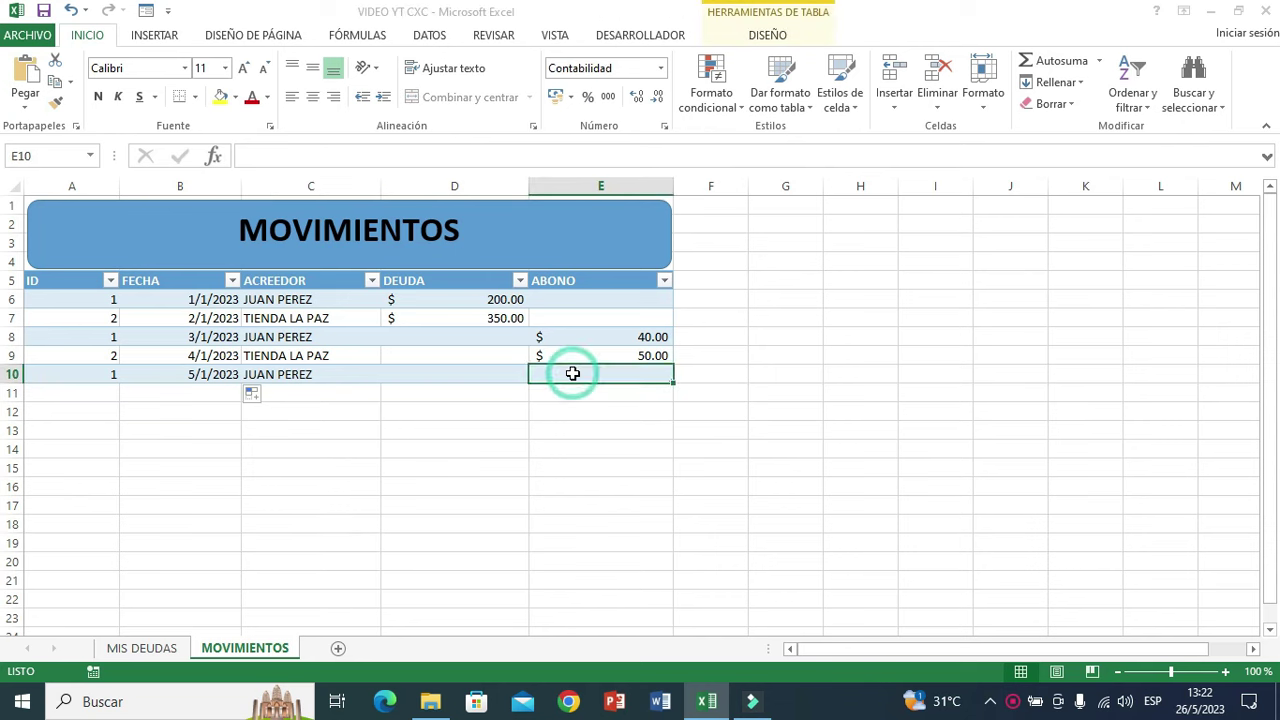
{"action": "type", "text": "160"}
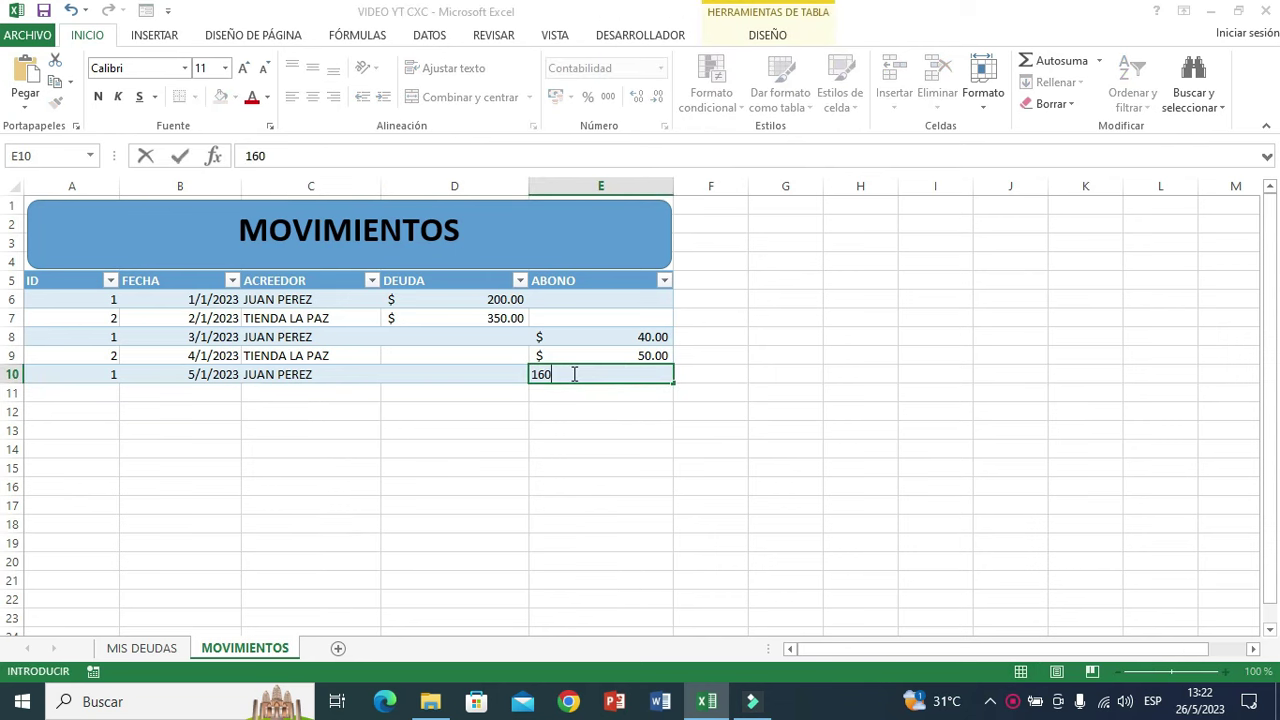
{"action": "key", "text": "Return"}
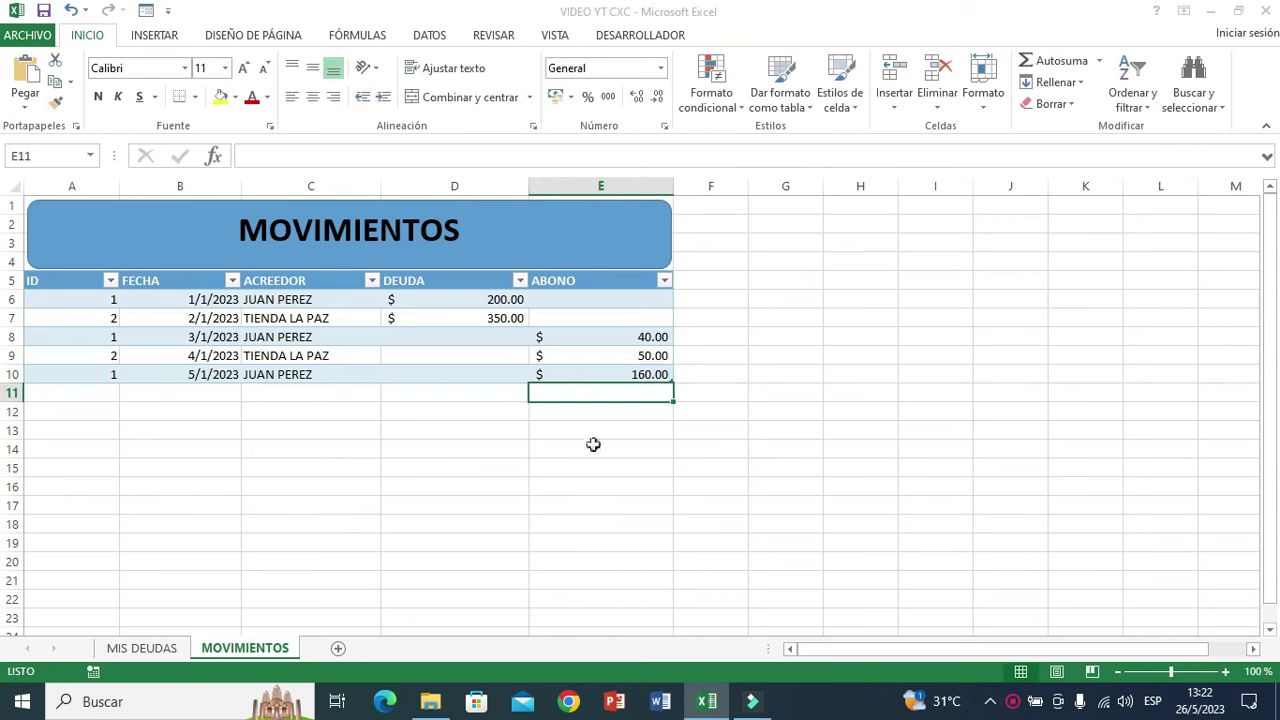
Back in MIS DEUDAS, confirm JUAN PEREZ's debt reads CANCELADA, then select H6:H7
{"action": "left_click", "coordinate": [152, 648]}
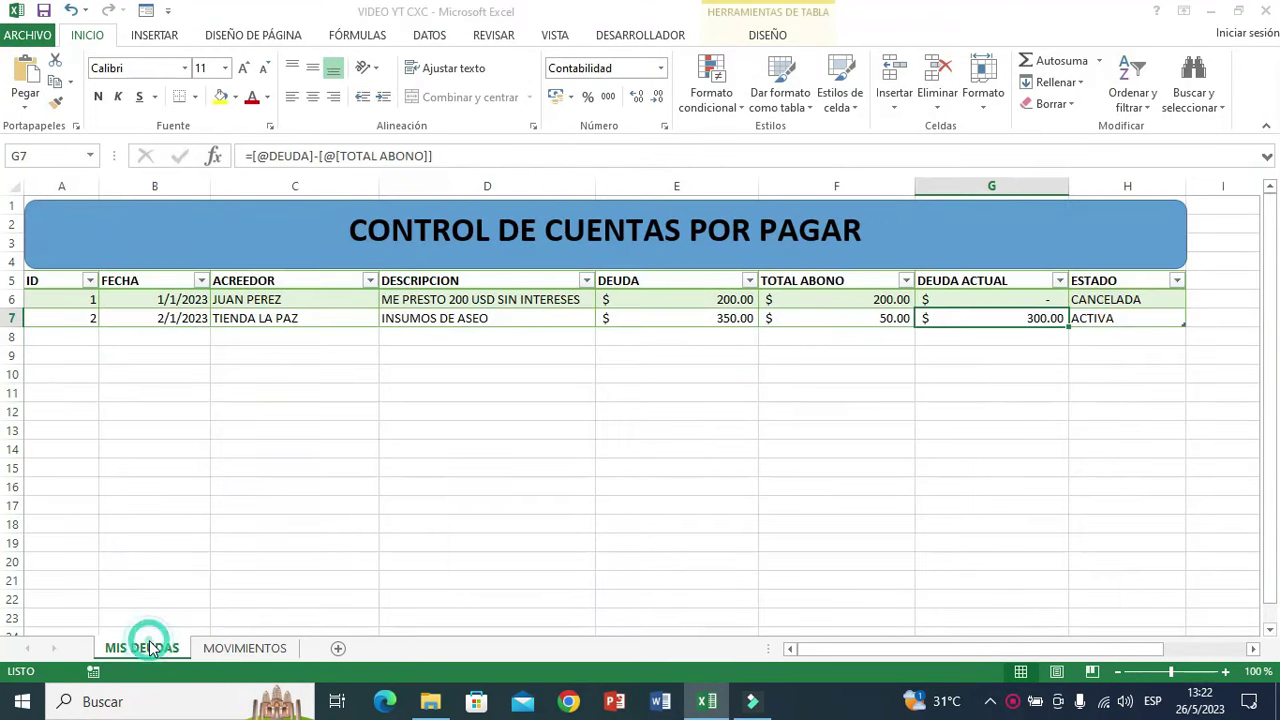
{"action": "left_click", "coordinate": [1014, 352]}
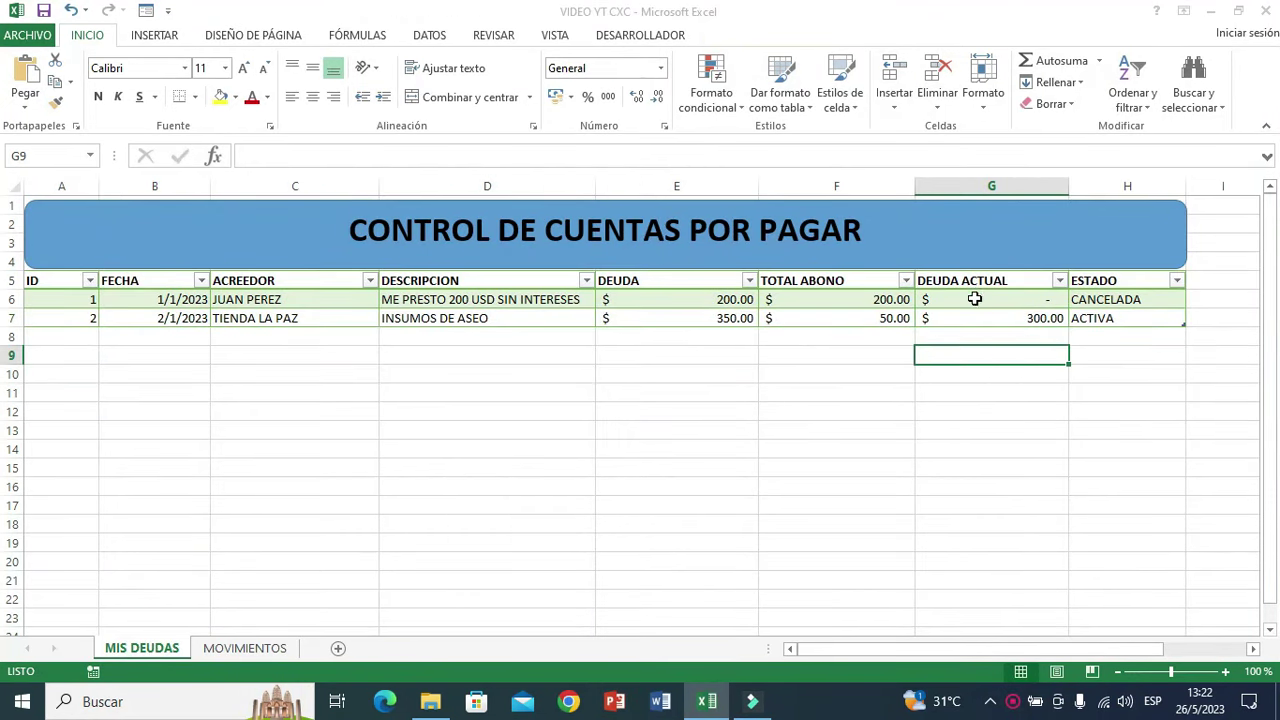
{"action": "left_click", "coordinate": [975, 299]}
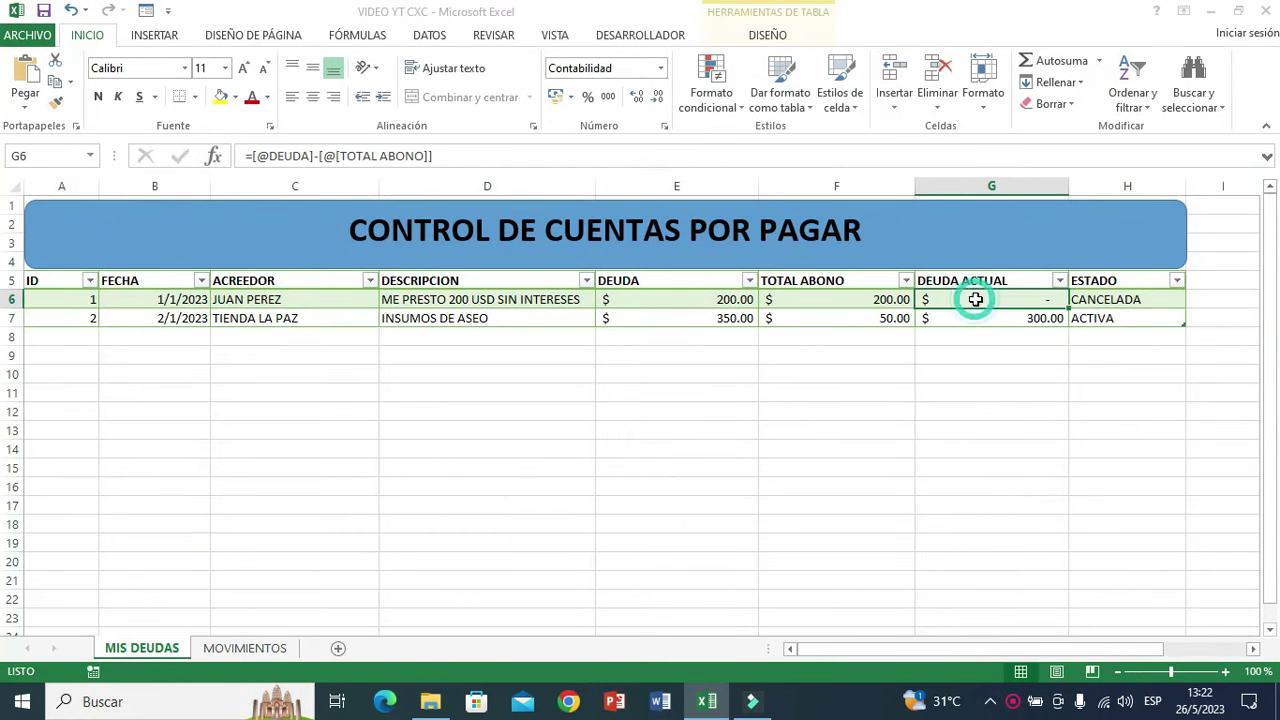
{"action": "left_click", "coordinate": [1135, 301]}
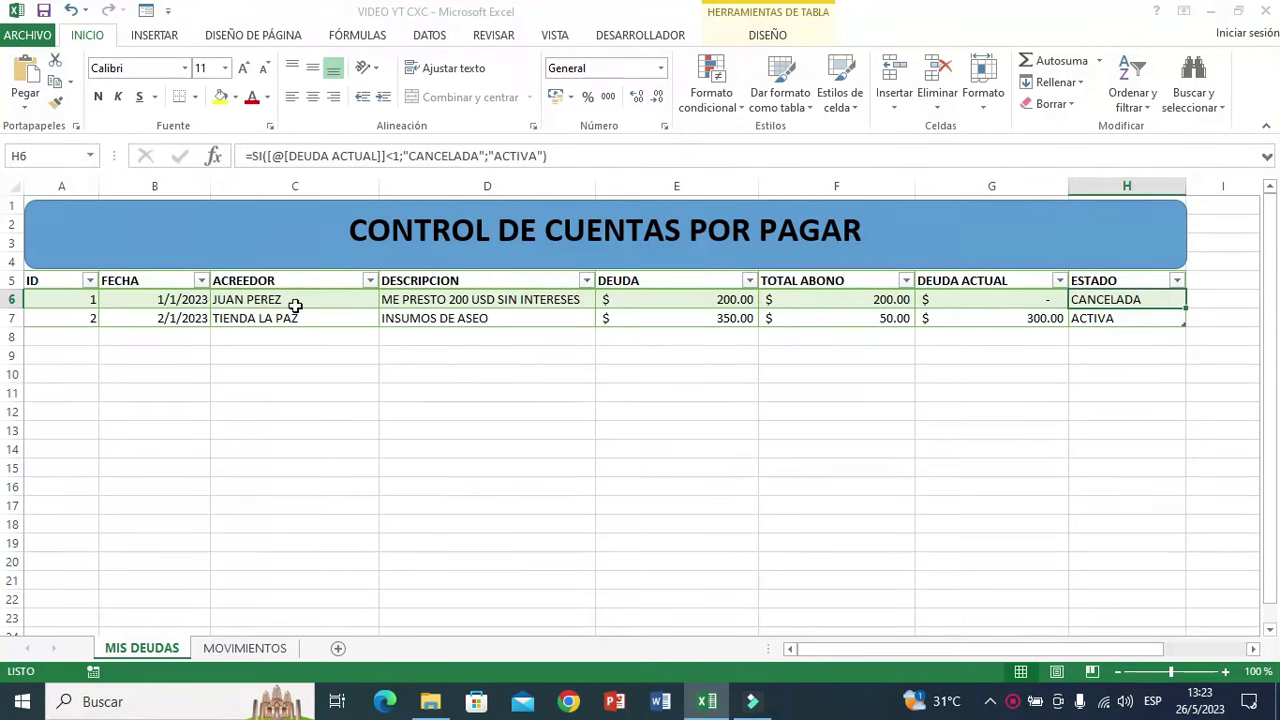
{"action": "left_click", "coordinate": [287, 302]}
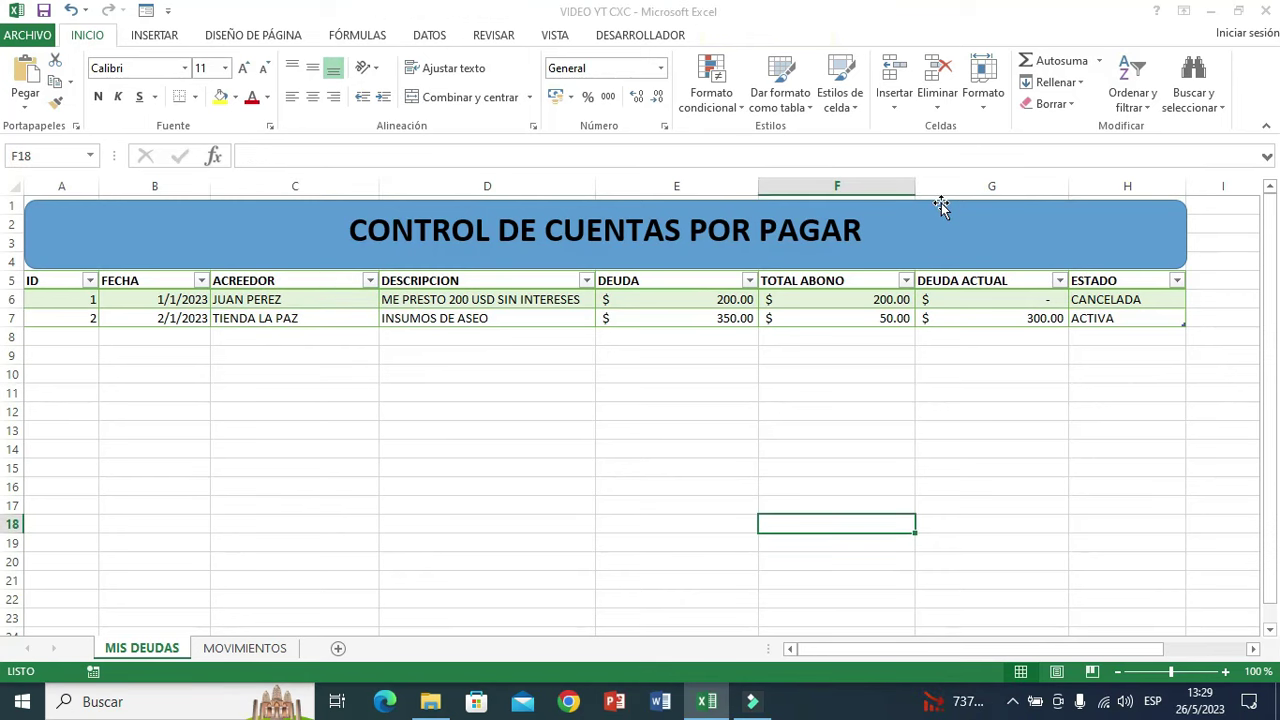
{"action": "left_click", "coordinate": [1102, 300]}
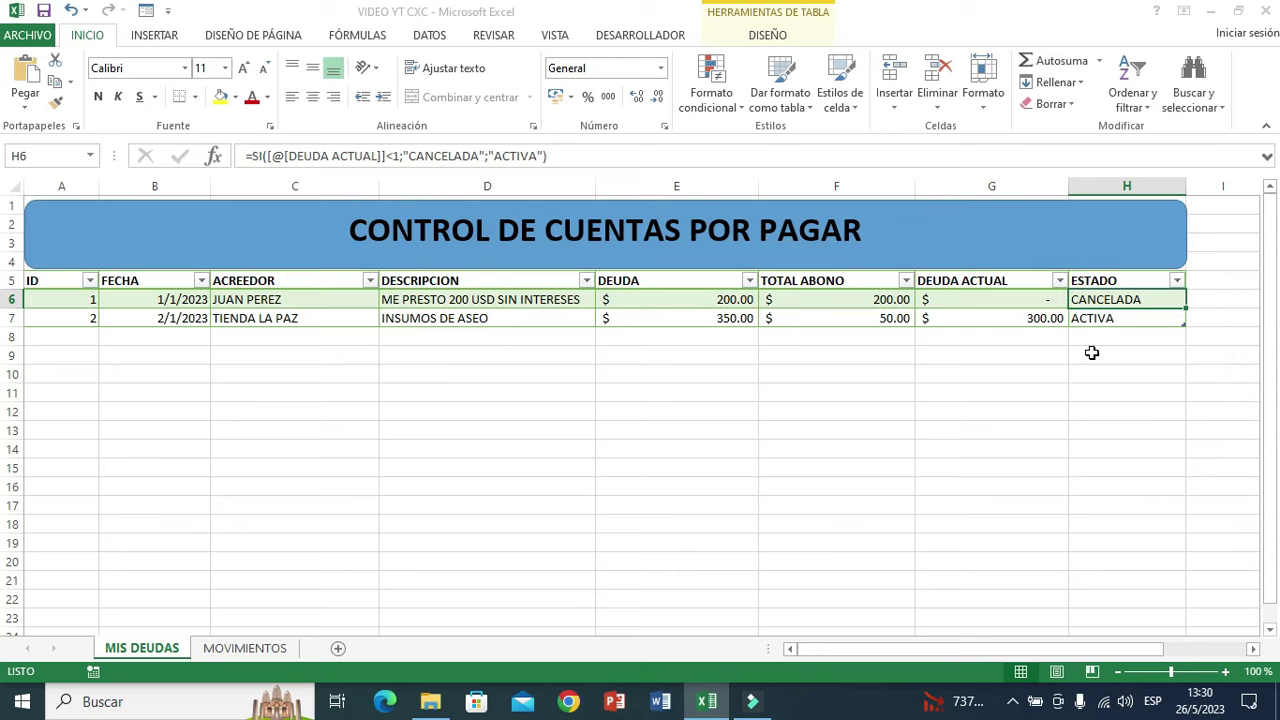
{"action": "left_click", "coordinate": [1091, 353]}
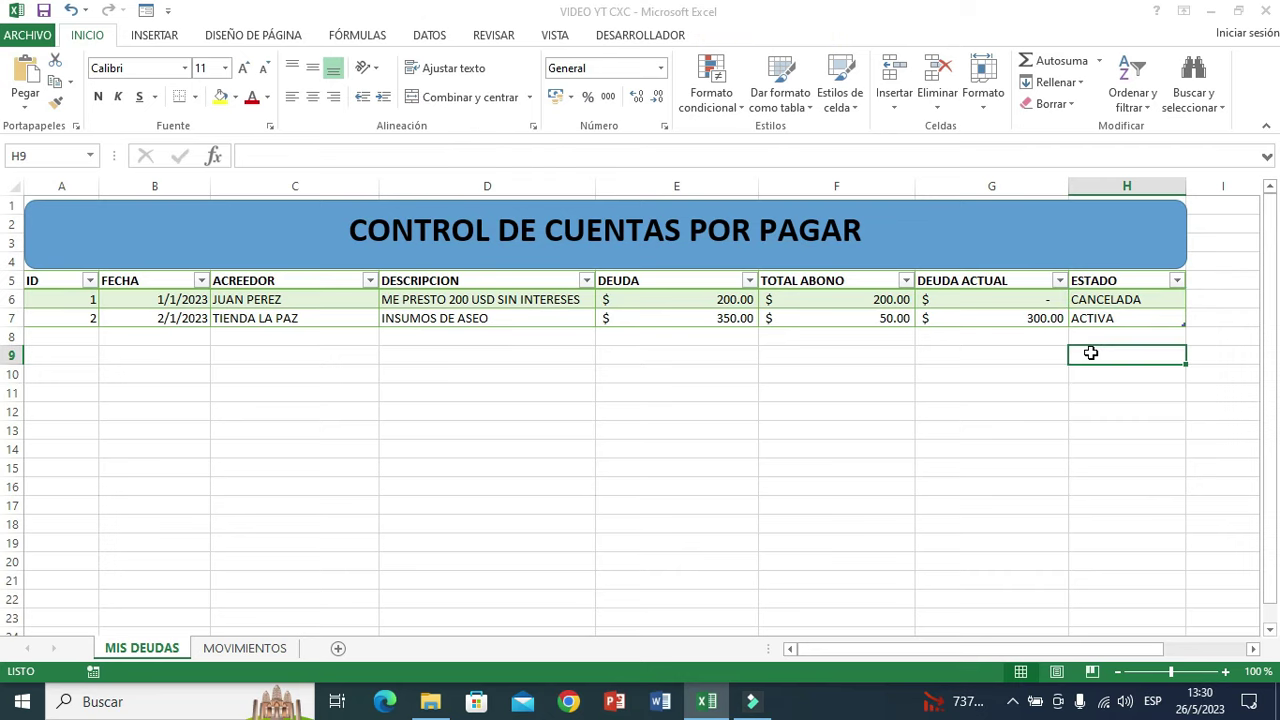
{"action": "left_click_drag", "start_coordinate": [1107, 296], "coordinate": [1128, 317]}
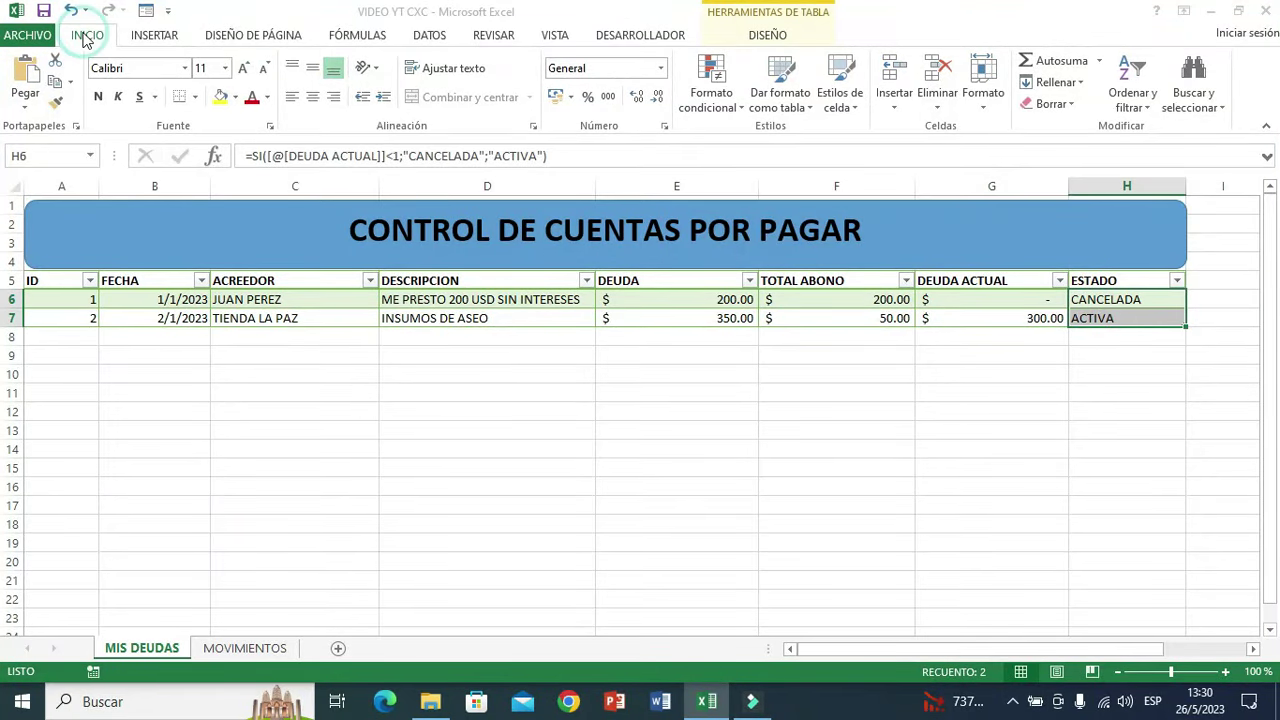
Add a 'Texto que contiene' rule highlighting CANCELADA with light red fill and dark red text
{"action": "left_click", "coordinate": [727, 105]}
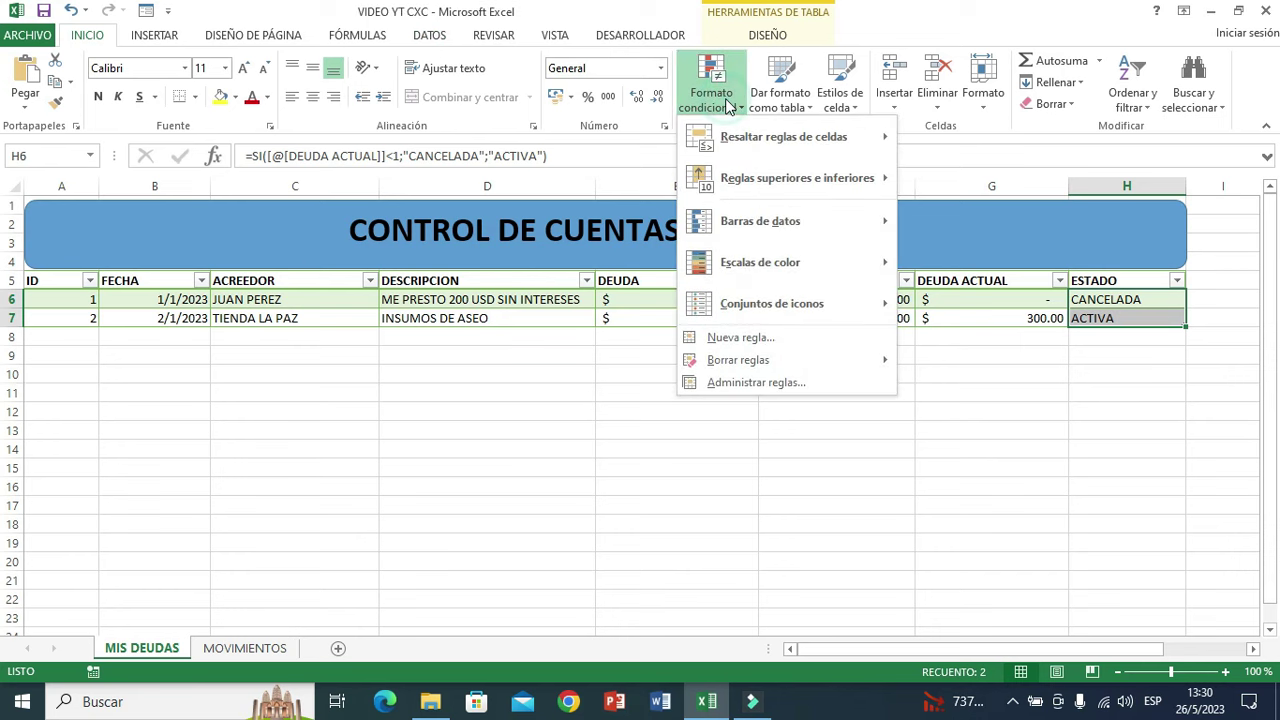
{"action": "mouse_move", "coordinate": [790, 137]}
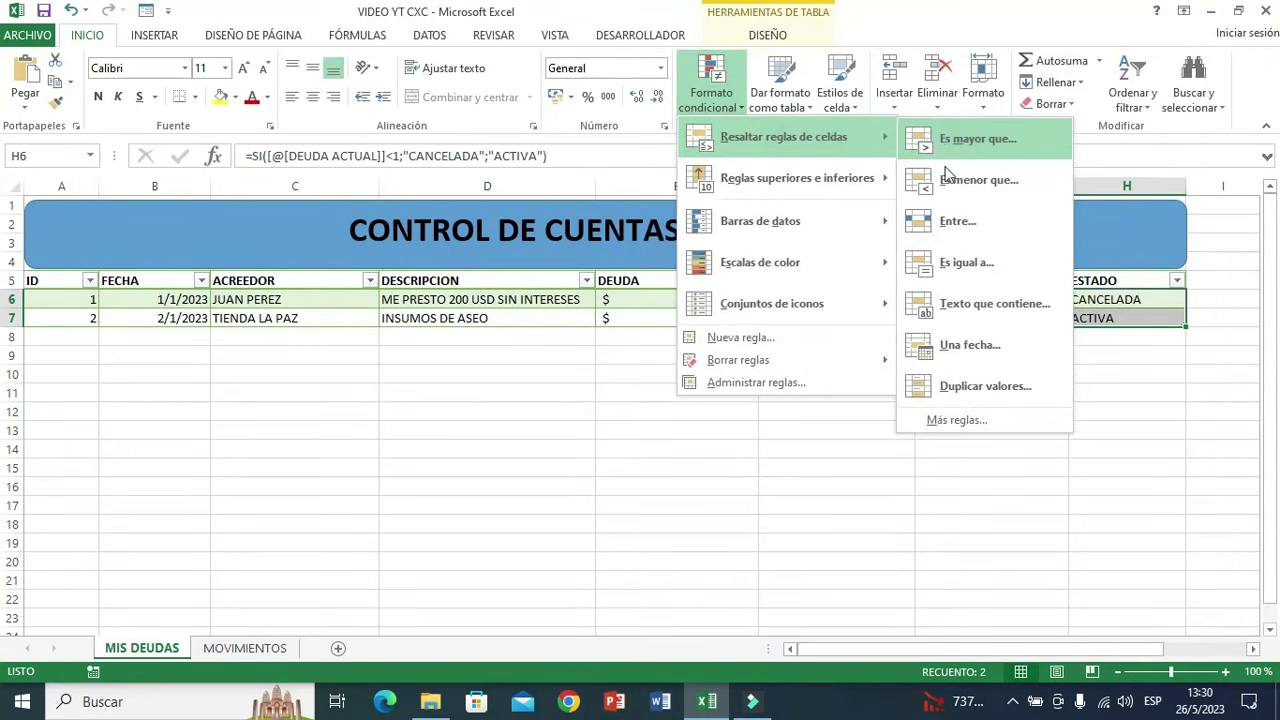
{"action": "left_click", "coordinate": [980, 310]}
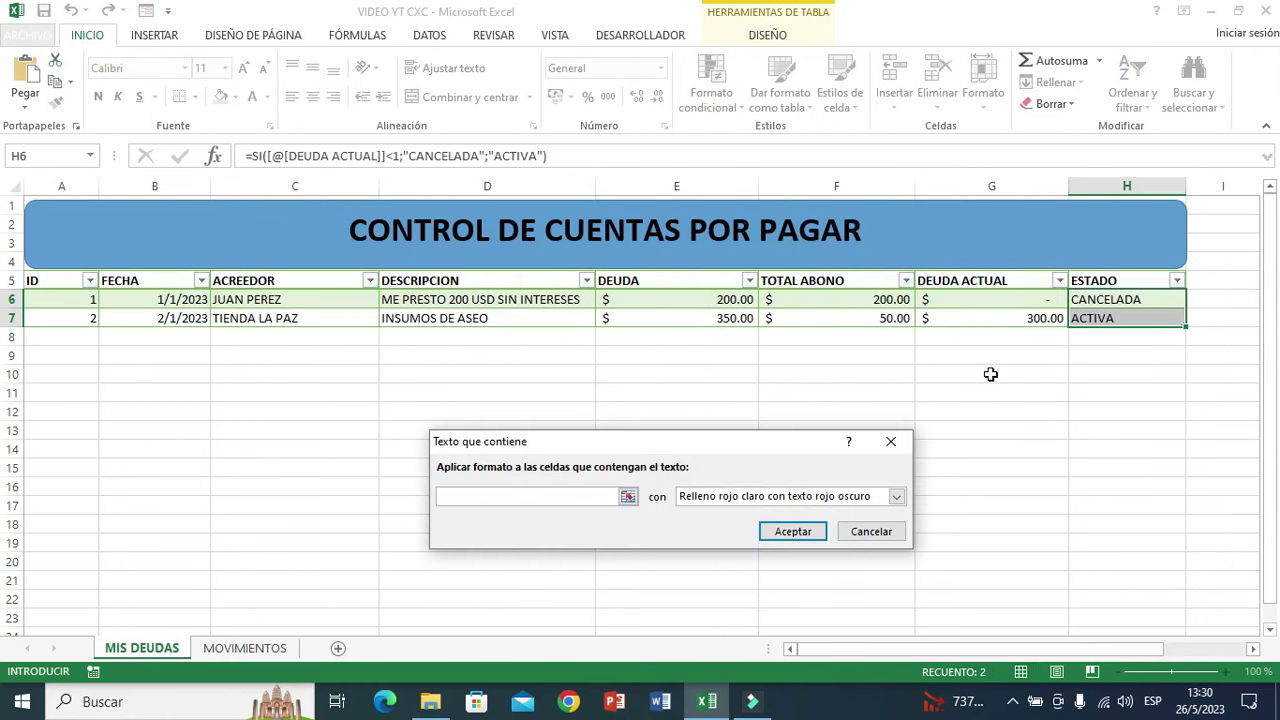
{"action": "left_click_drag", "start_coordinate": [675, 458], "coordinate": [725, 403]}
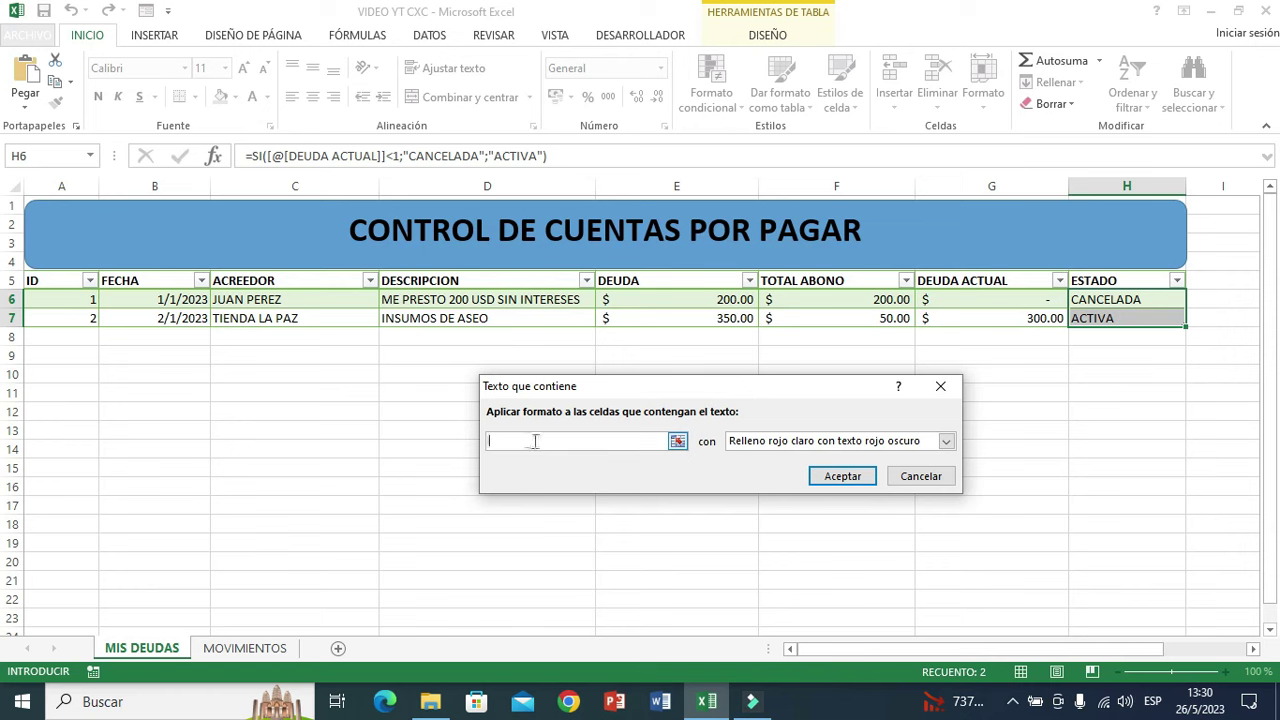
{"action": "type", "text": "x"}
{"action": "key", "text": "BackSpace"}
{"action": "key", "text": "BackSpace"}
{"action": "type", "text": "CANCELADA"}
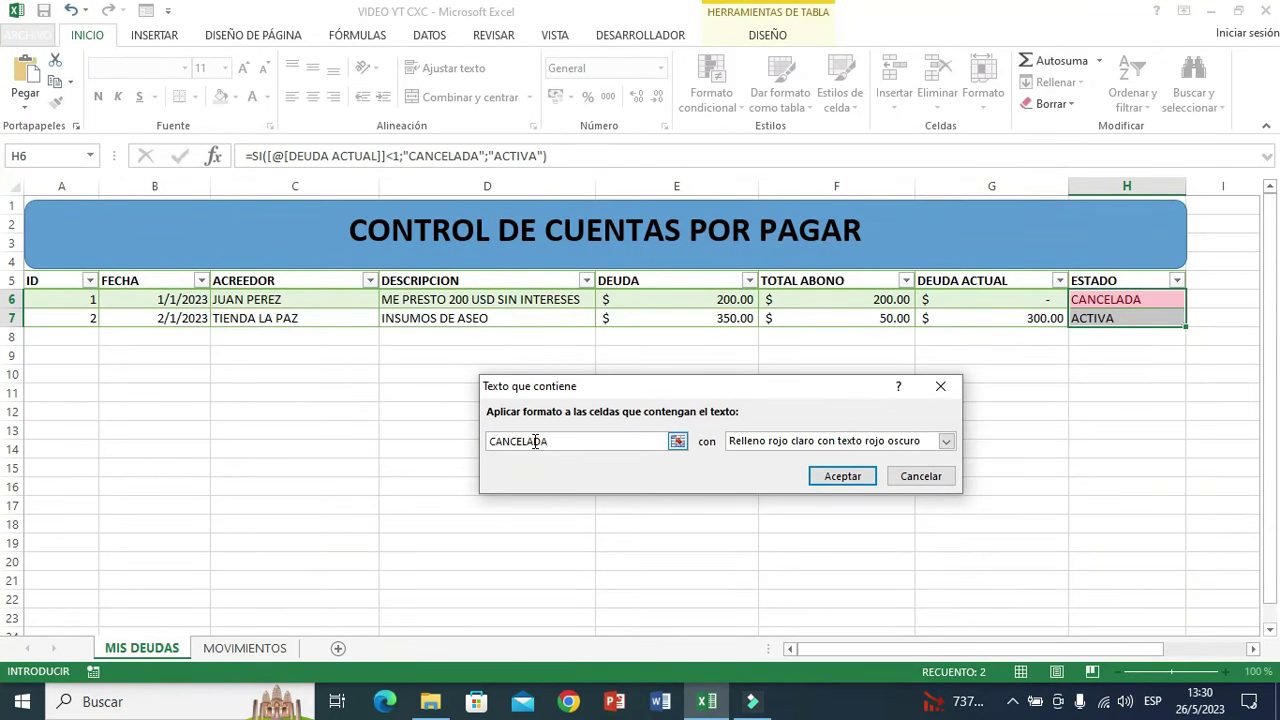
{"action": "left_click", "coordinate": [946, 442]}
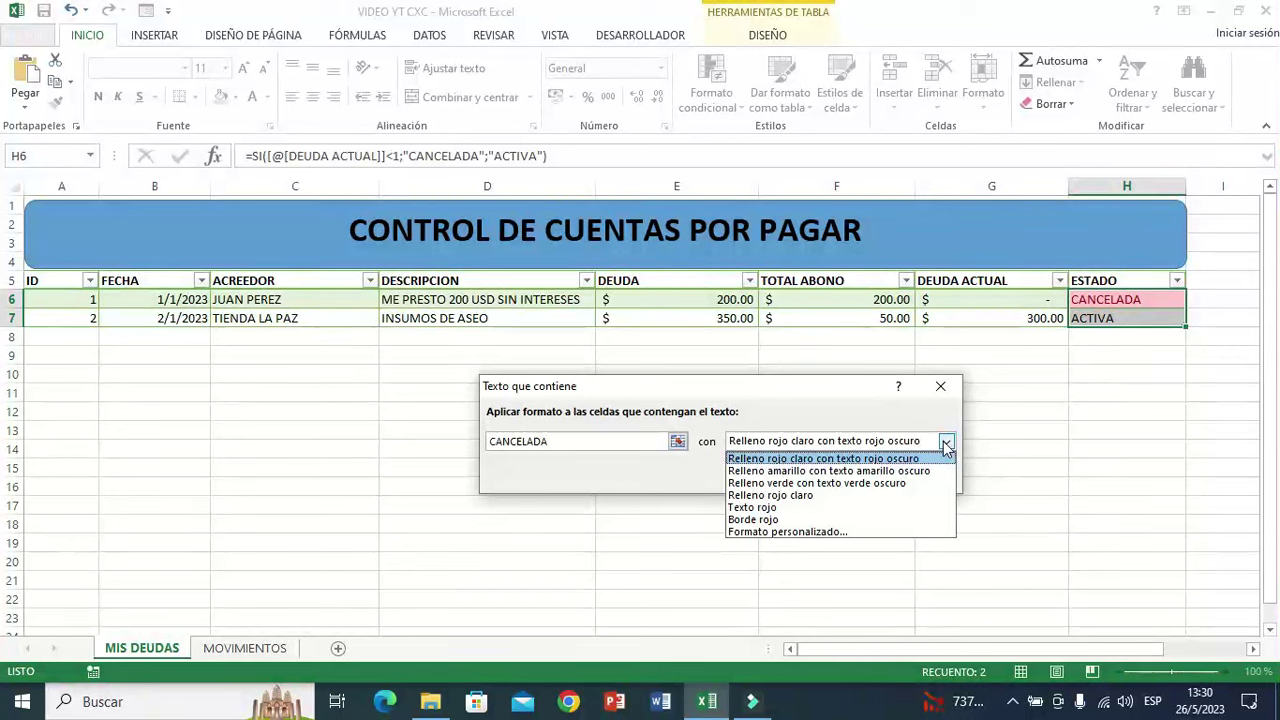
{"action": "left_click", "coordinate": [799, 459]}
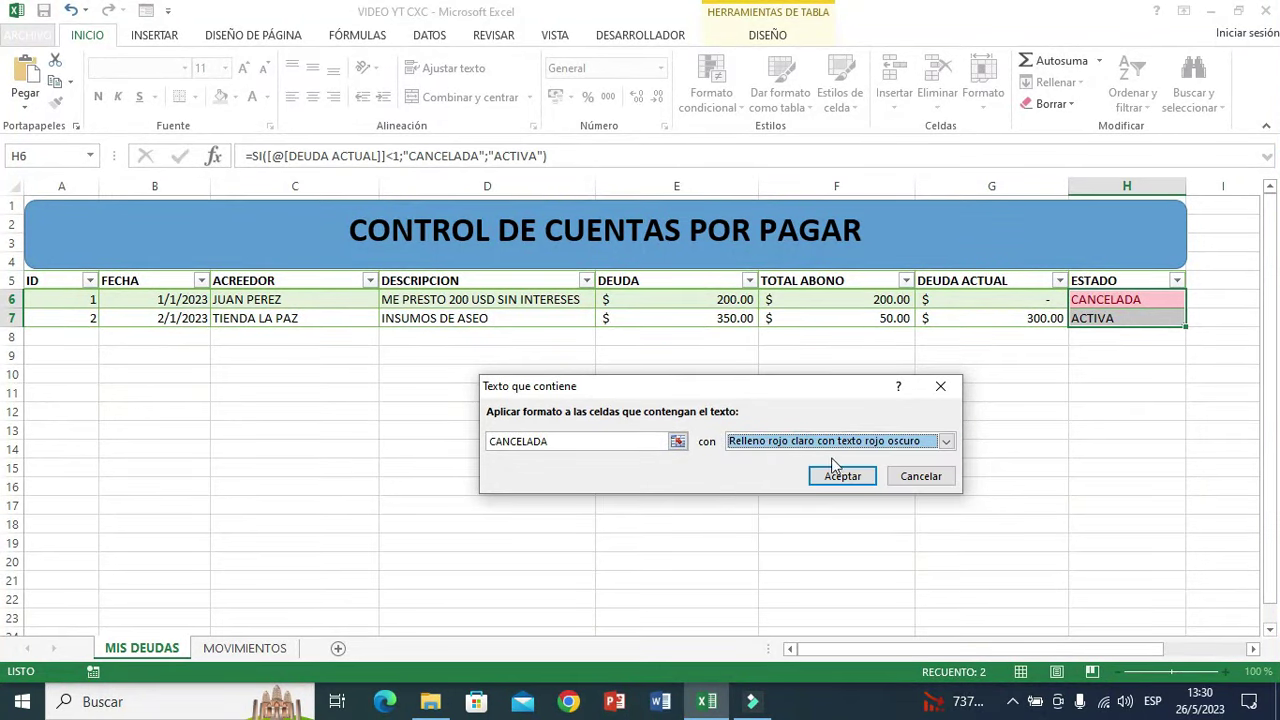
{"action": "left_click", "coordinate": [841, 478]}
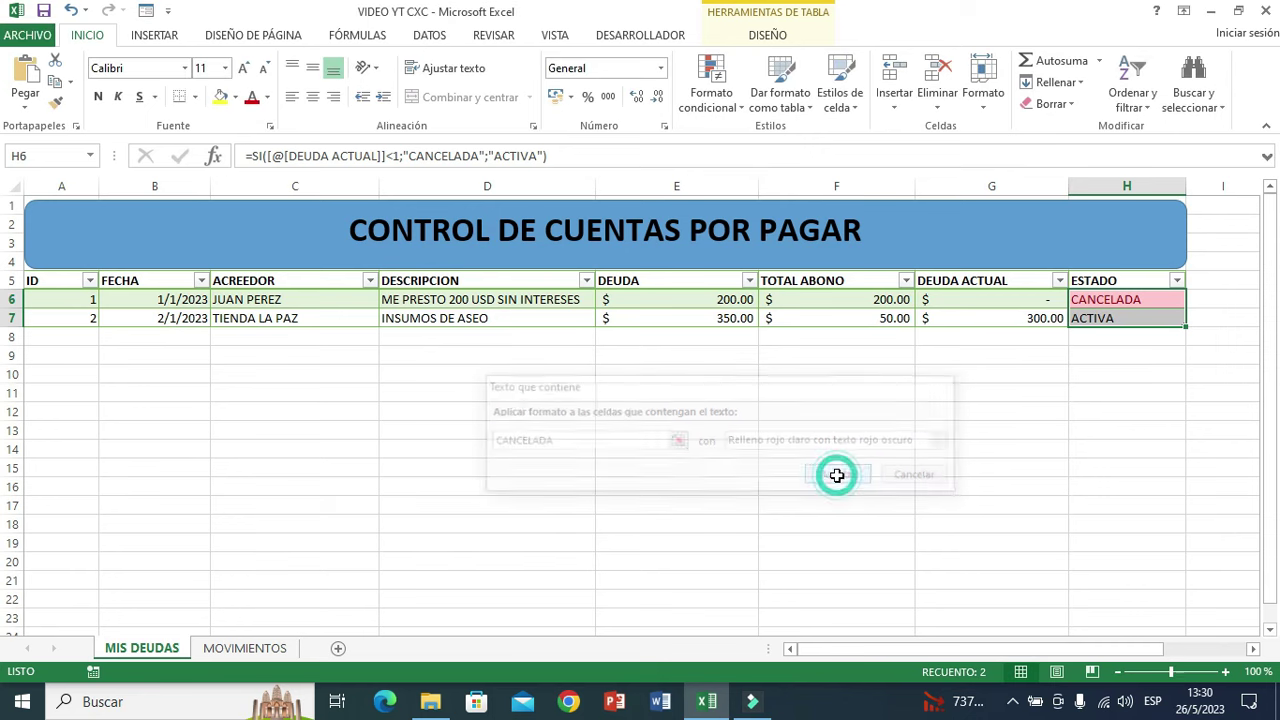
Review the H6 and G6 formulas and reselect both ESTADO cells
{"action": "left_click", "coordinate": [836, 468]}
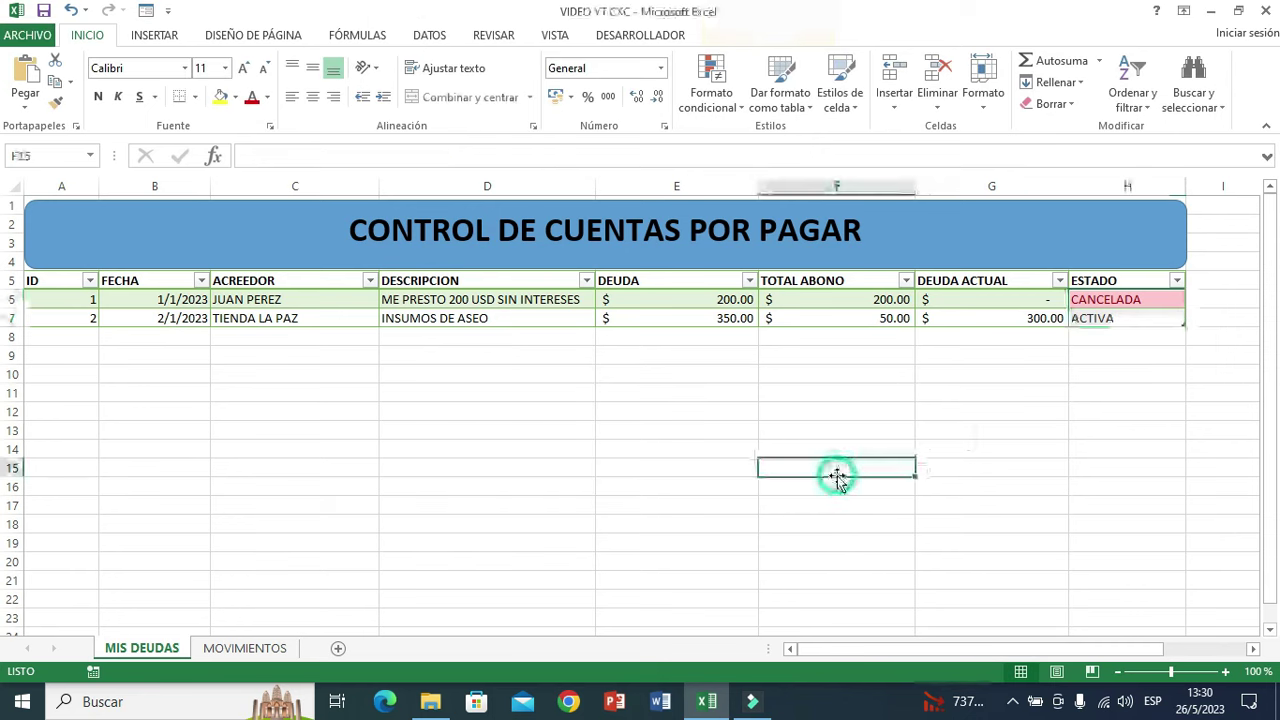
{"action": "left_click", "coordinate": [1093, 302]}
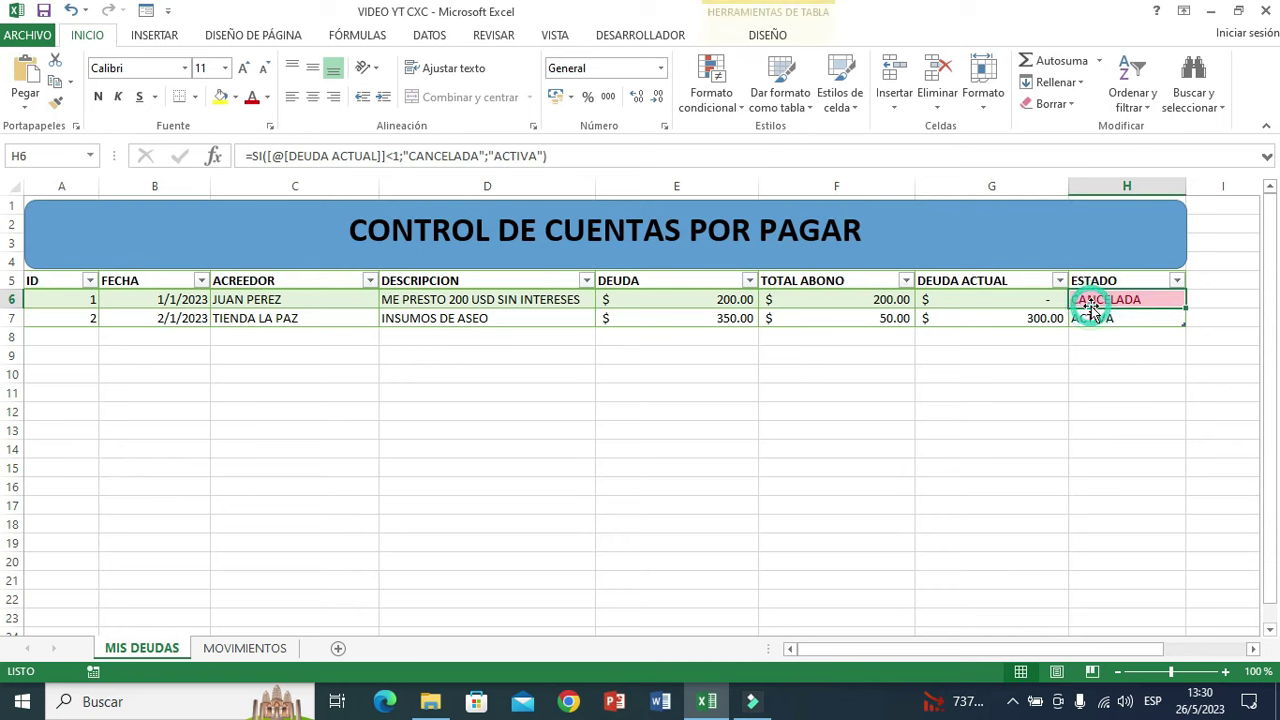
{"action": "left_click", "coordinate": [1006, 300]}
{"action": "key", "text": "Down"}
{"action": "key", "text": "Right"}
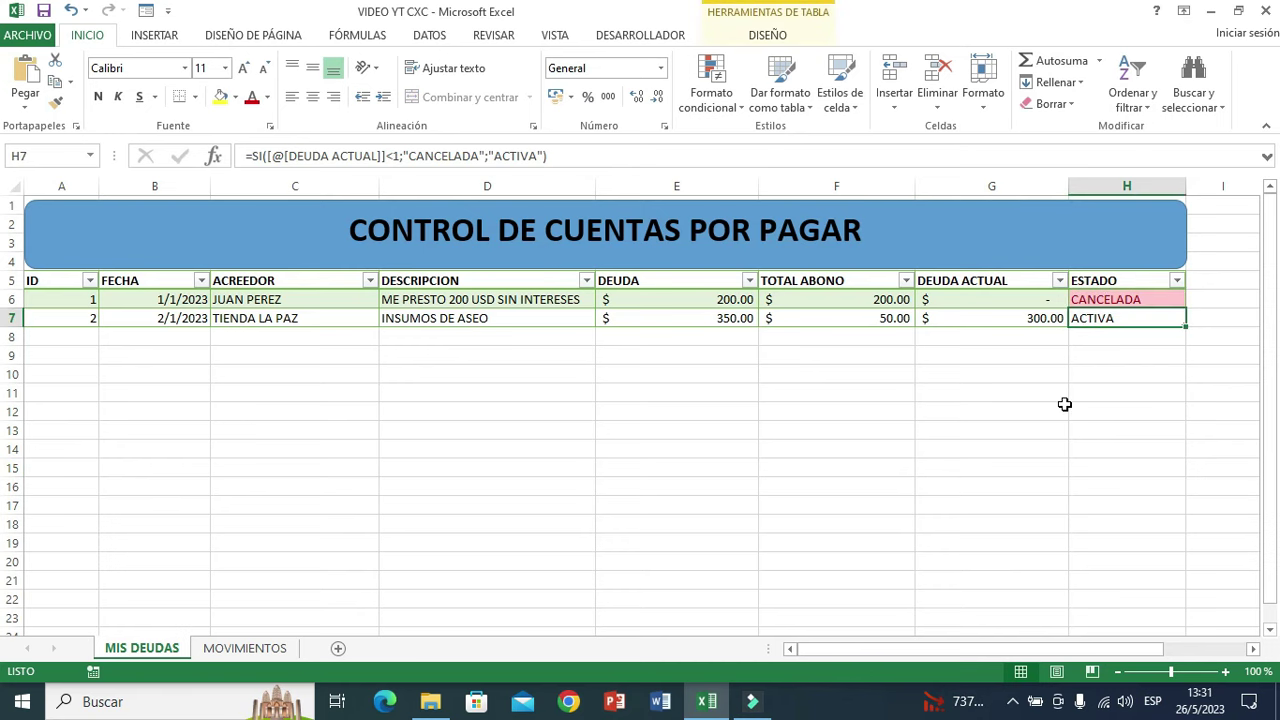
{"action": "mouse_move", "coordinate": [1100, 299]}
{"action": "left_mouse_down"}
{"action": "mouse_move", "coordinate": [1102, 318]}
{"action": "mouse_move", "coordinate": [1127, 310]}
{"action": "left_mouse_up"}
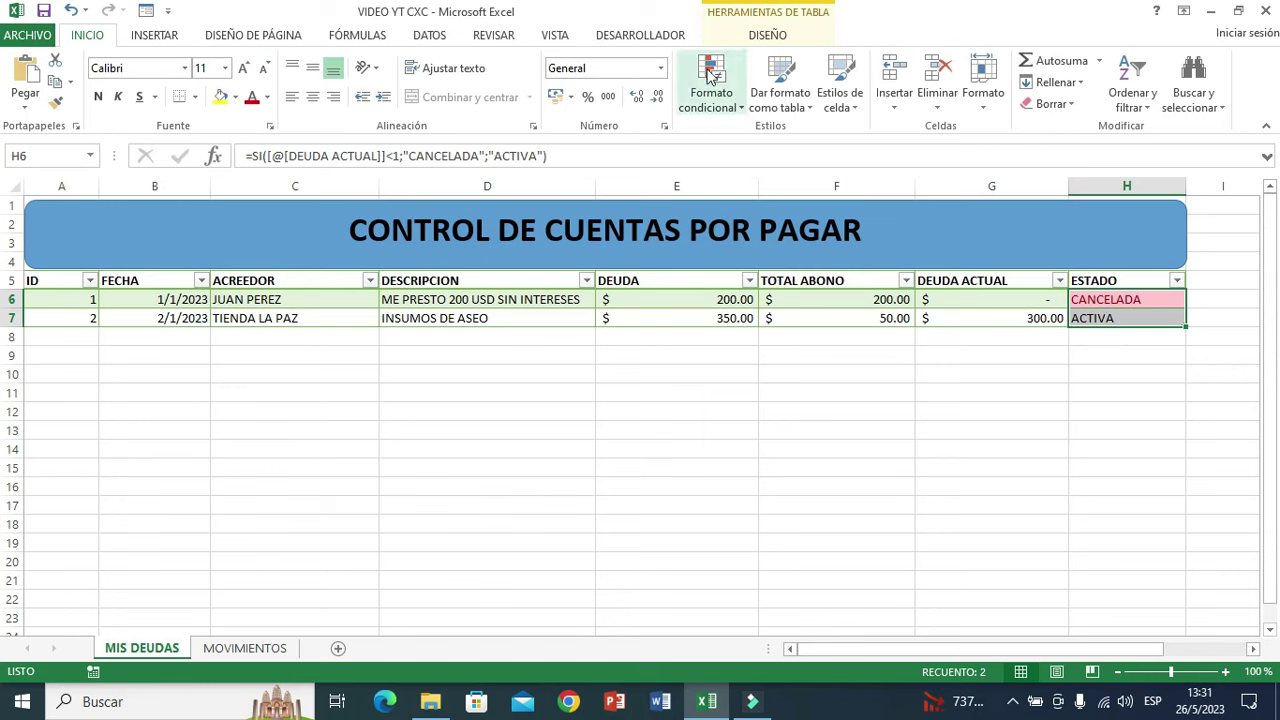
Add a 'Texto que contiene' rule coloring ACTIVA with green fill and dark green text
{"action": "left_click", "coordinate": [711, 93]}
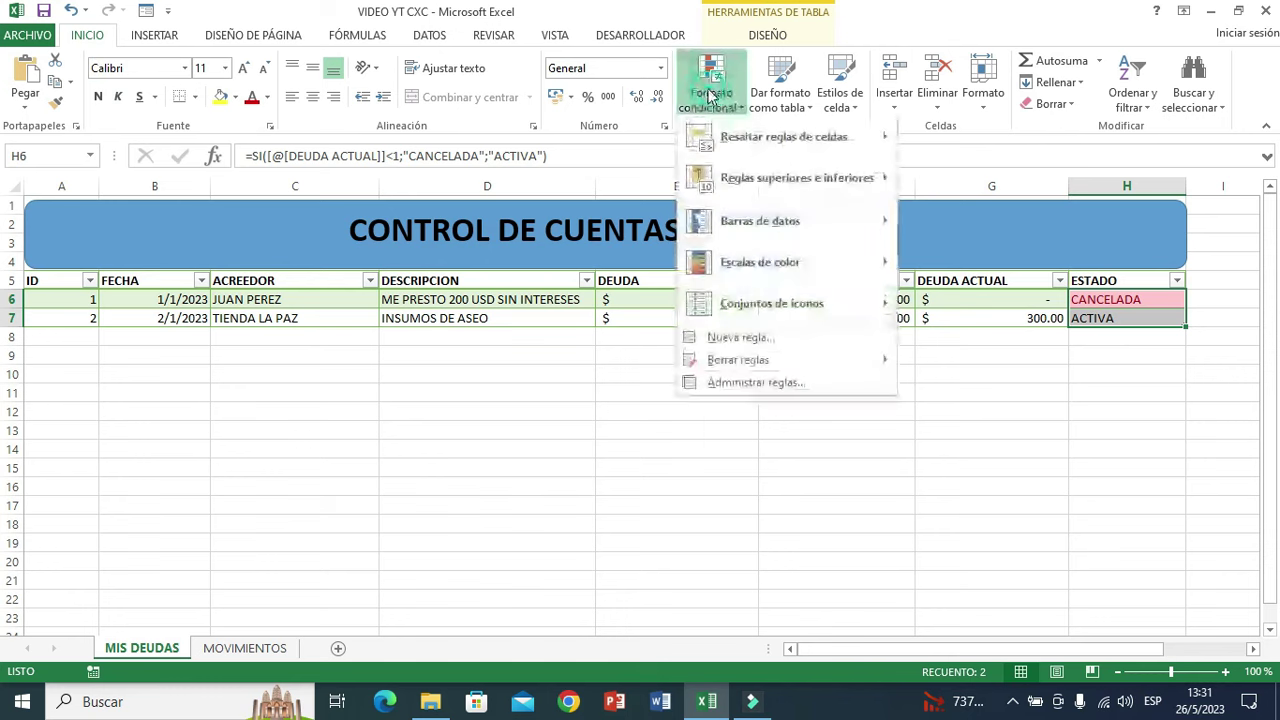
{"action": "mouse_move", "coordinate": [750, 146]}
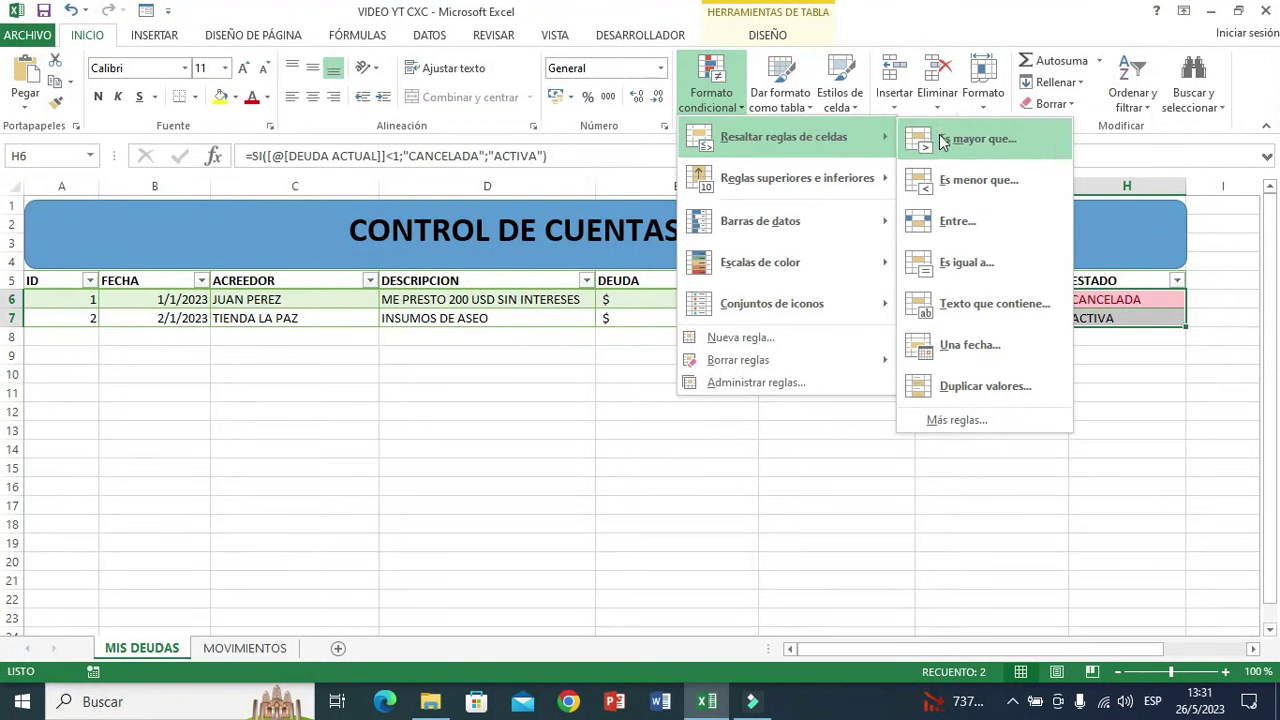
{"action": "left_click", "coordinate": [966, 310]}
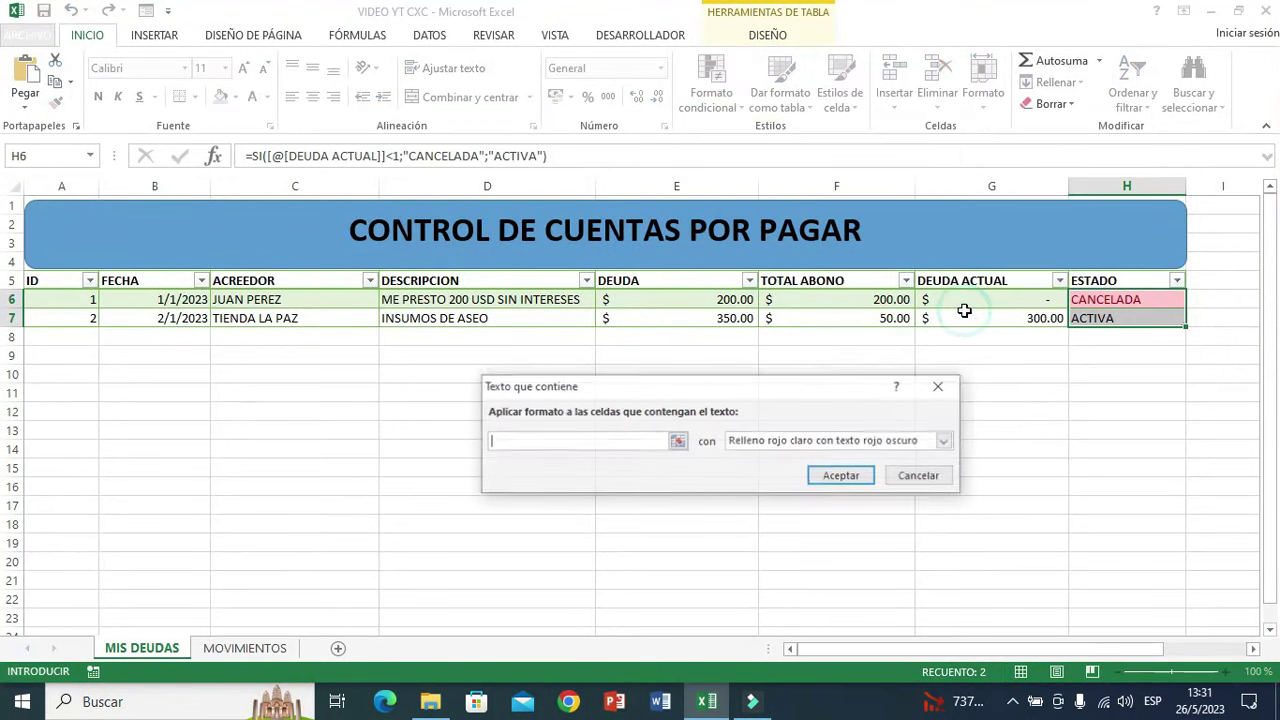
{"action": "left_click_drag", "start_coordinate": [663, 394], "coordinate": [713, 397]}
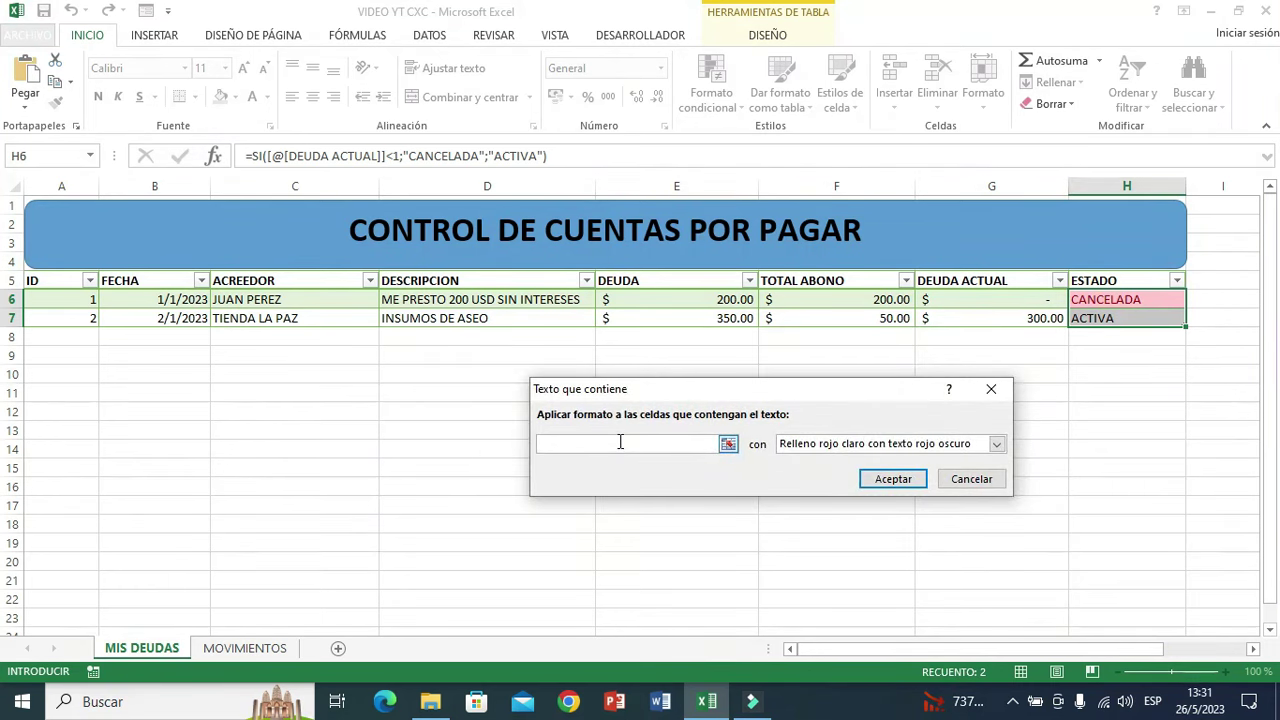
{"action": "type", "text": "ACTIVA"}
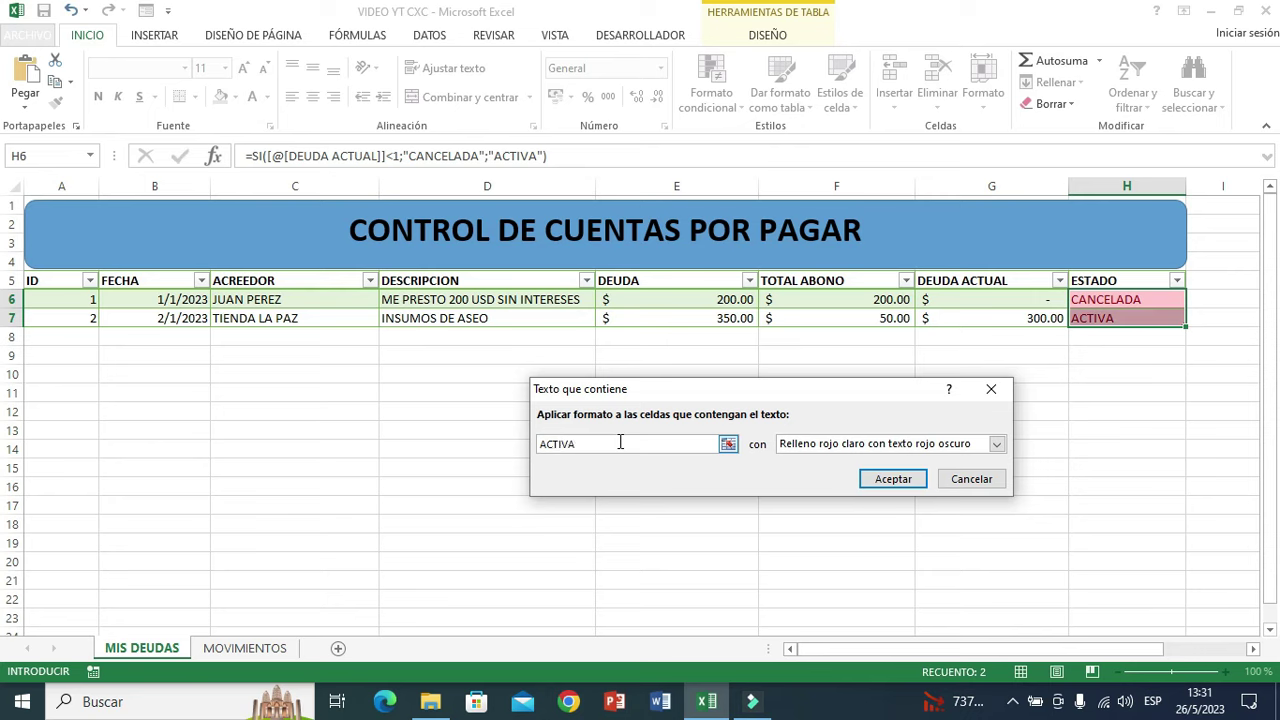
{"action": "left_click", "coordinate": [996, 444]}
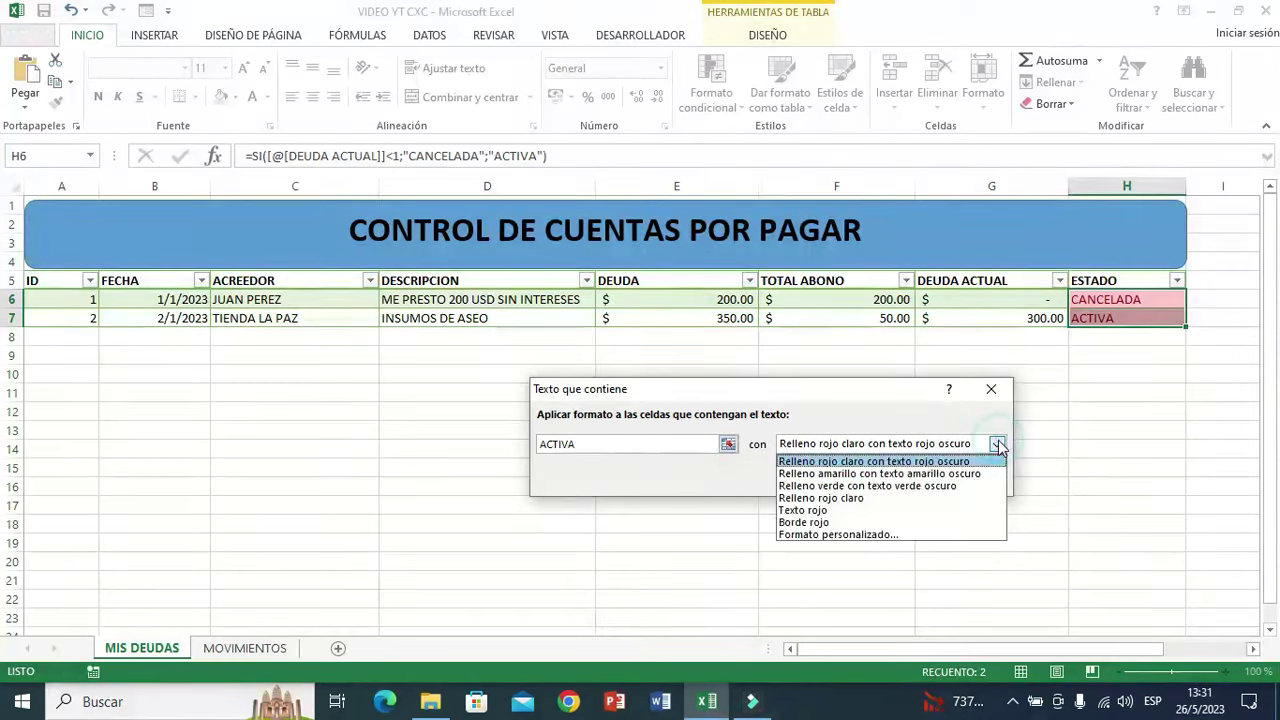
{"action": "left_click", "coordinate": [843, 490]}
{"action": "left_click", "coordinate": [883, 476]}
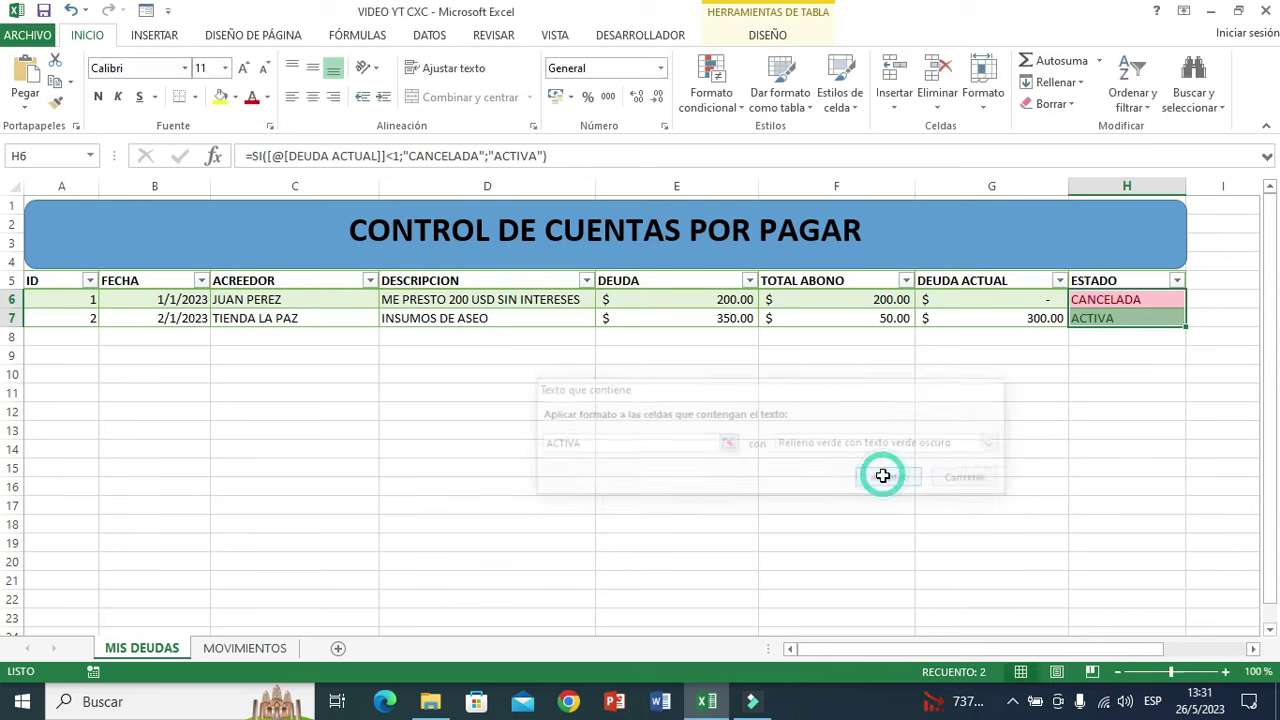
{"action": "left_click", "coordinate": [1029, 391]}
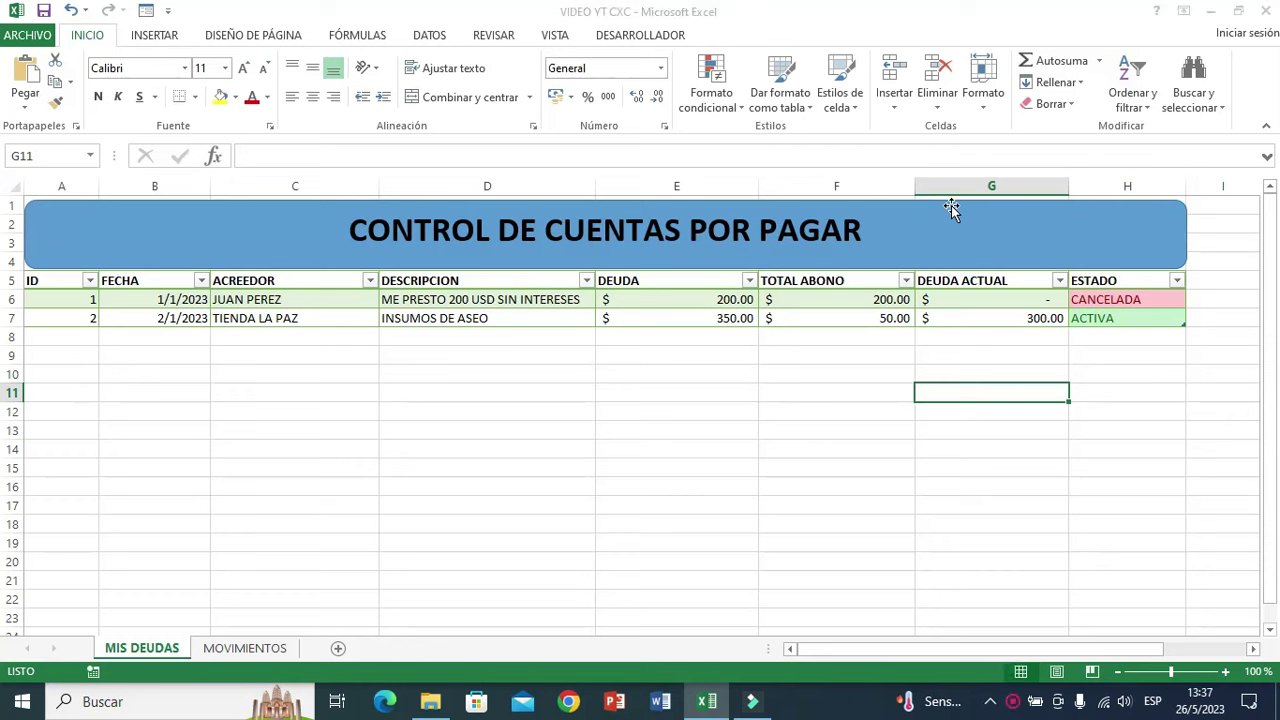
After checking G7's formula, start MOVIMIENTOS row 11 with creditor ID 2
{"action": "left_click", "coordinate": [997, 318]}
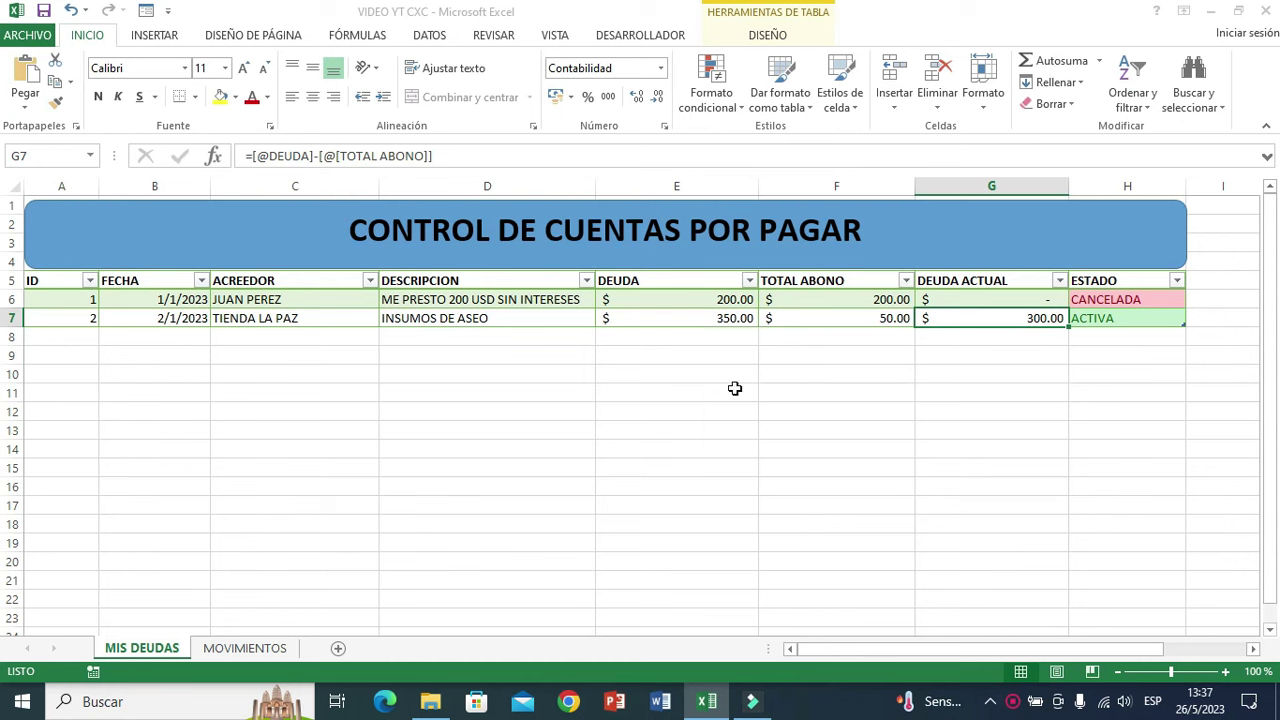
{"action": "left_click", "coordinate": [250, 648]}
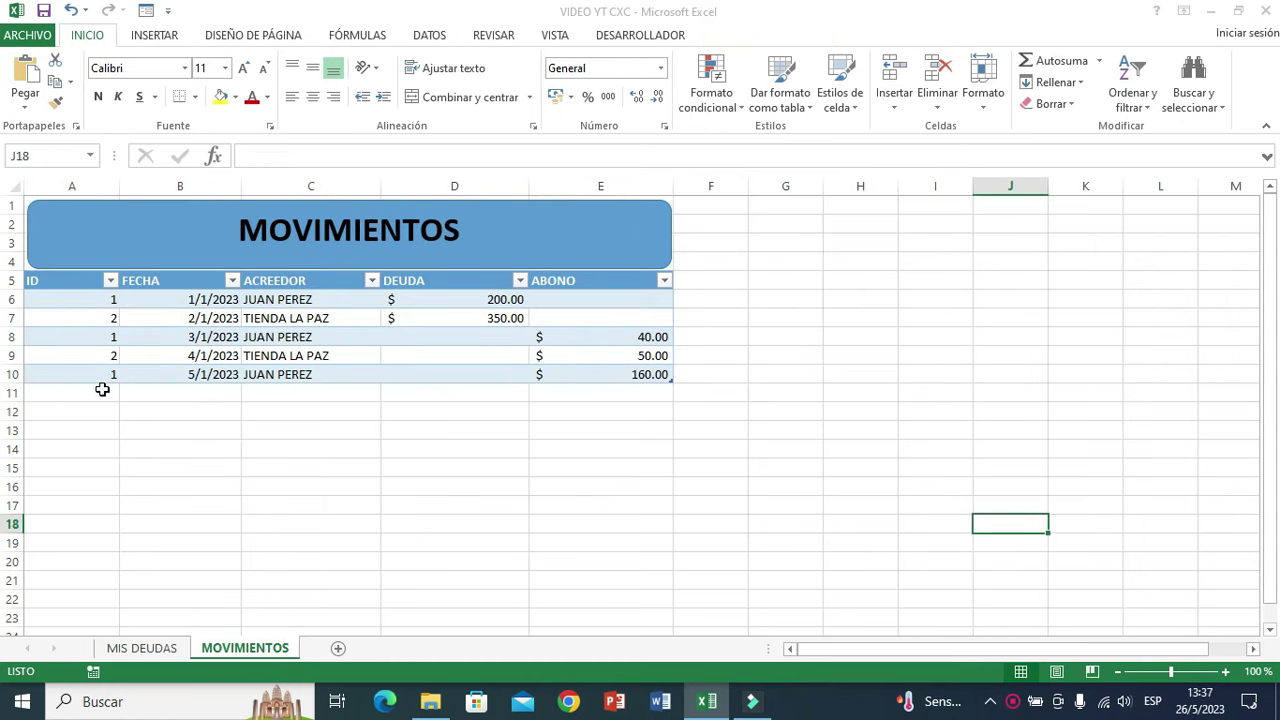
{"action": "left_click", "coordinate": [100, 392]}
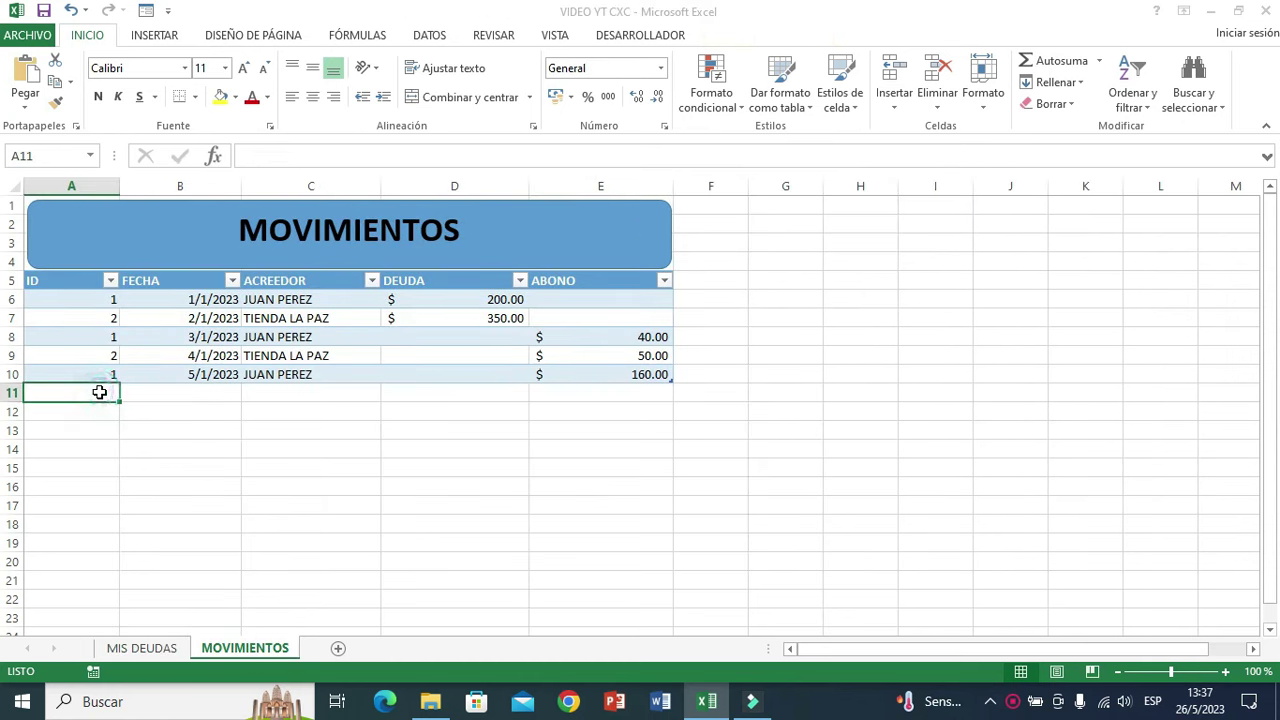
{"action": "type", "text": "2"}
{"action": "left_click", "coordinate": [206, 449]}
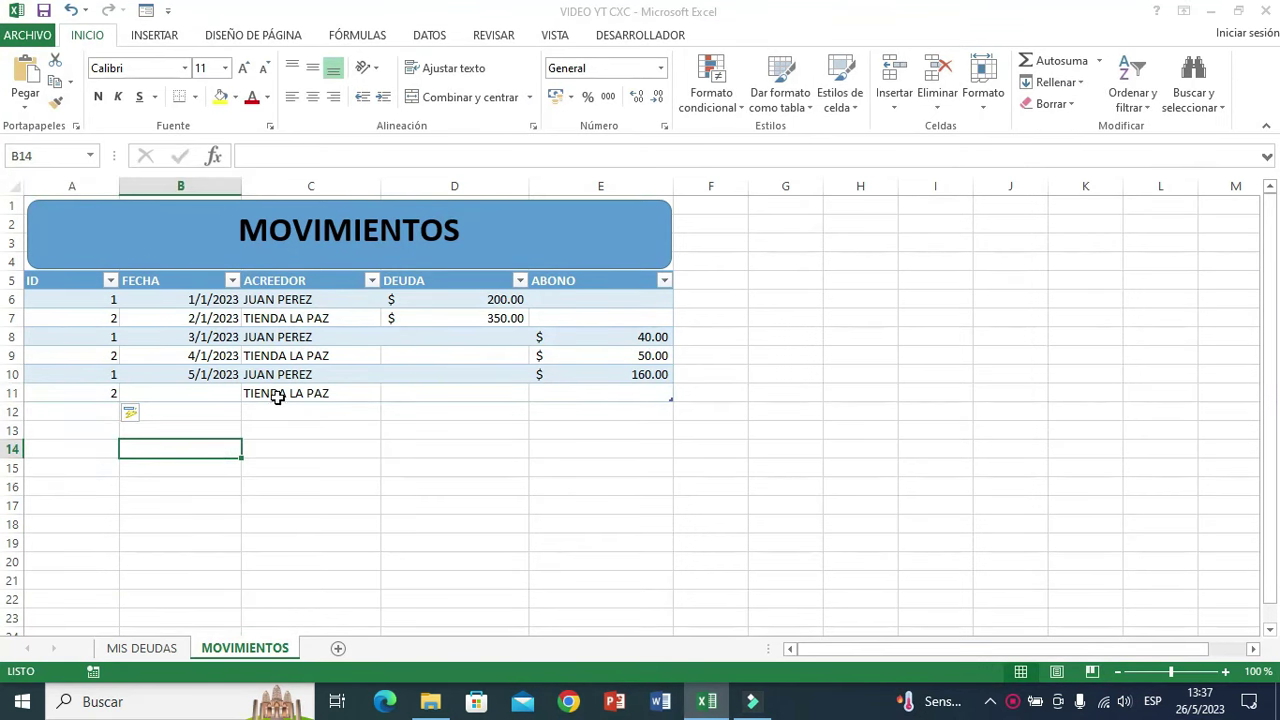
Fill date 6/1/2023 and ABONO 300, then confirm TIENDA LA PAZ shows CANCELADA in MIS DEUDAS
{"action": "left_click", "coordinate": [206, 373]}
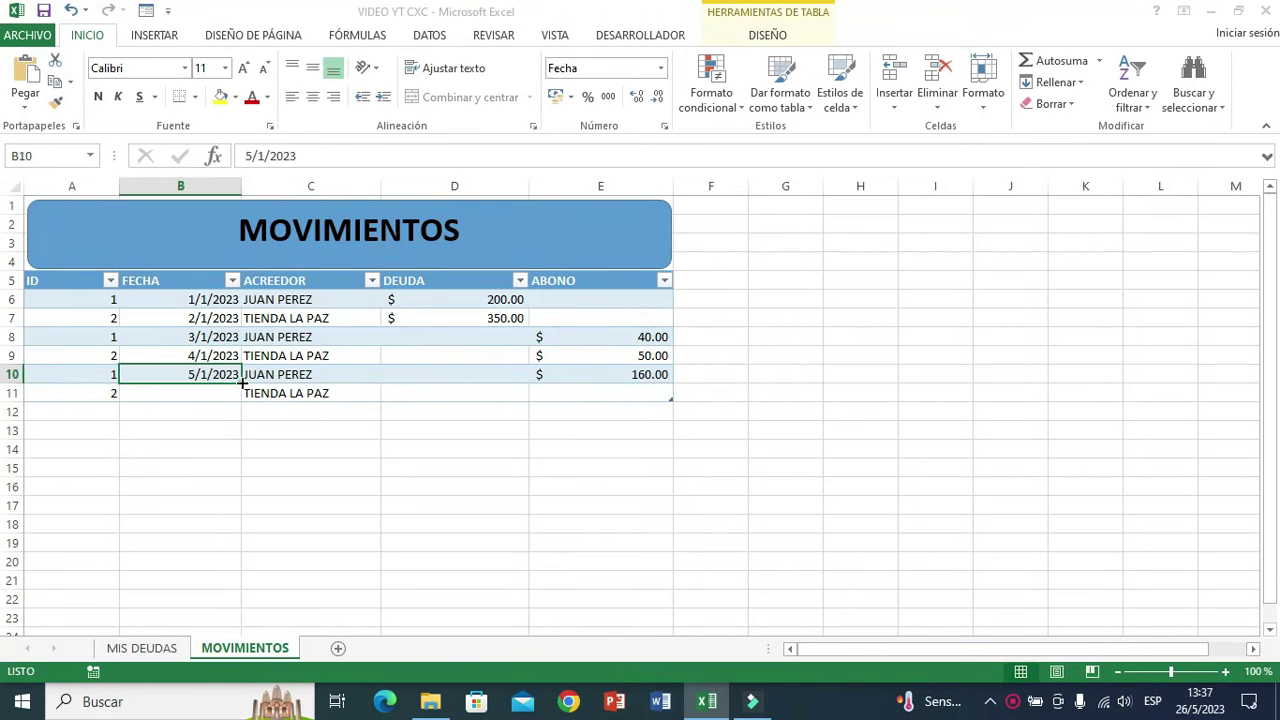
{"action": "left_click_drag", "start_coordinate": [242, 382], "coordinate": [246, 400]}
{"action": "left_click", "coordinate": [380, 504]}
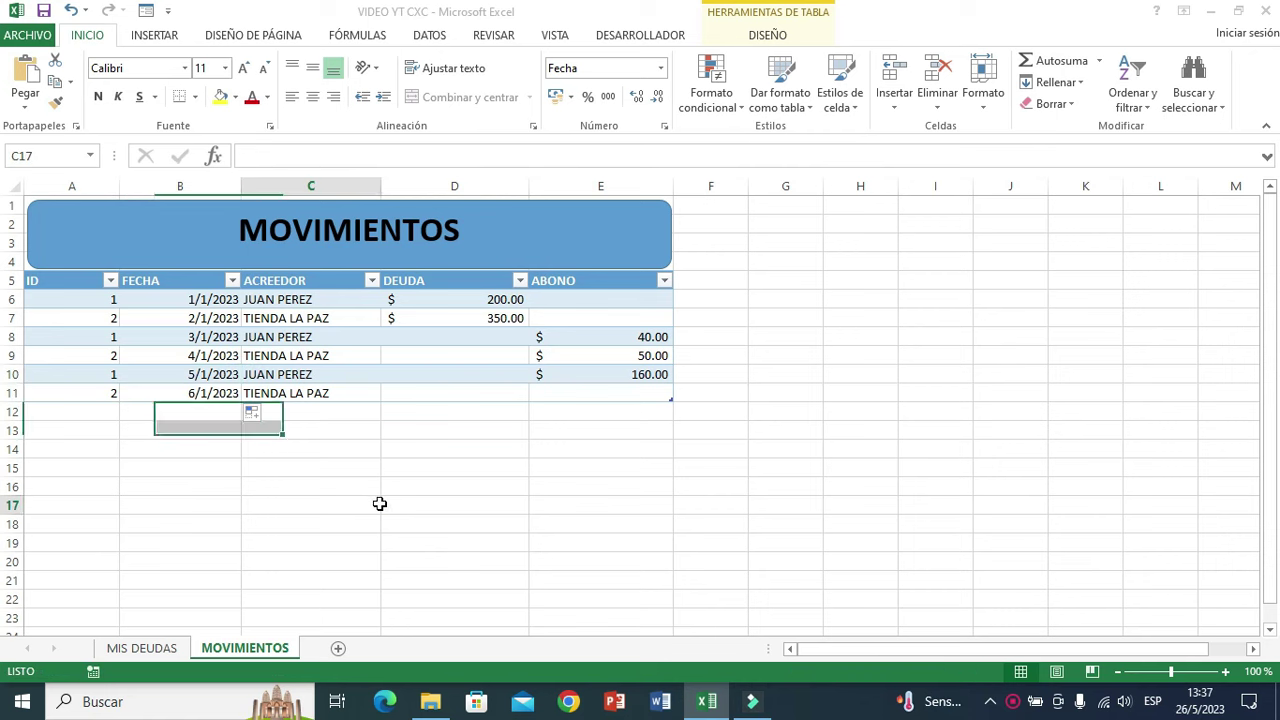
{"action": "left_click", "coordinate": [617, 390]}
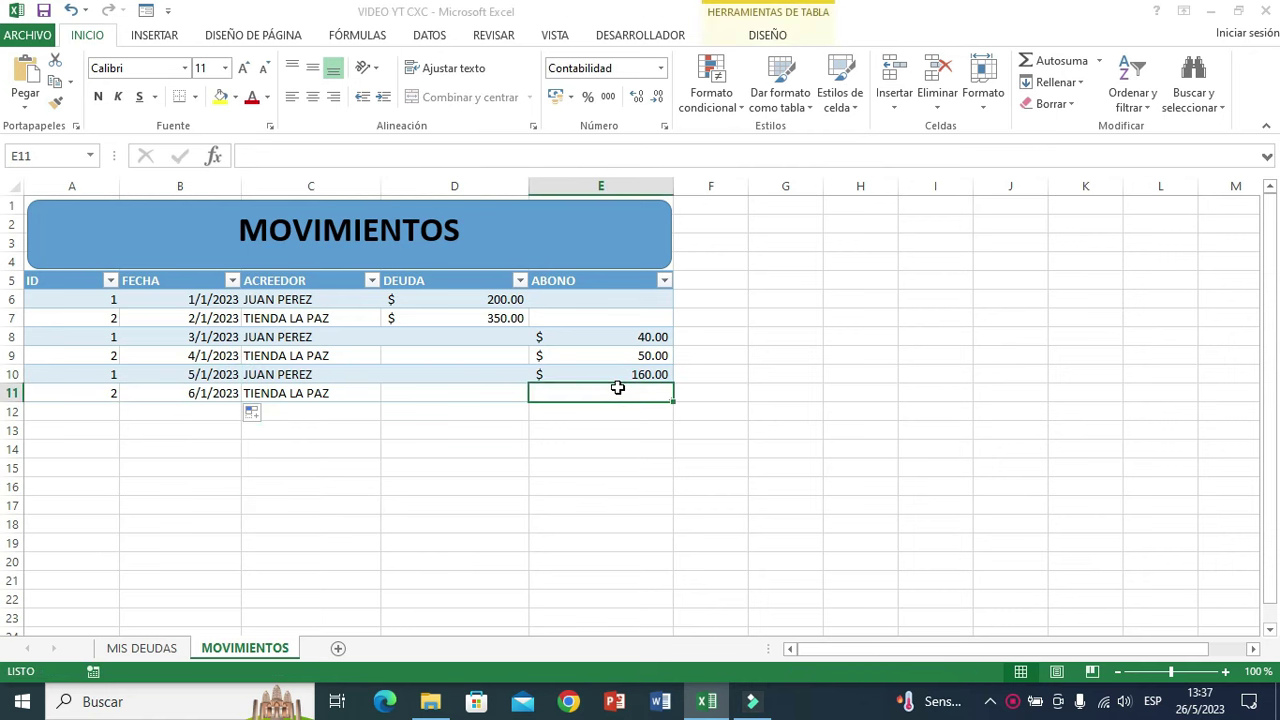
{"action": "type", "text": "300"}
{"action": "key", "text": "Return"}
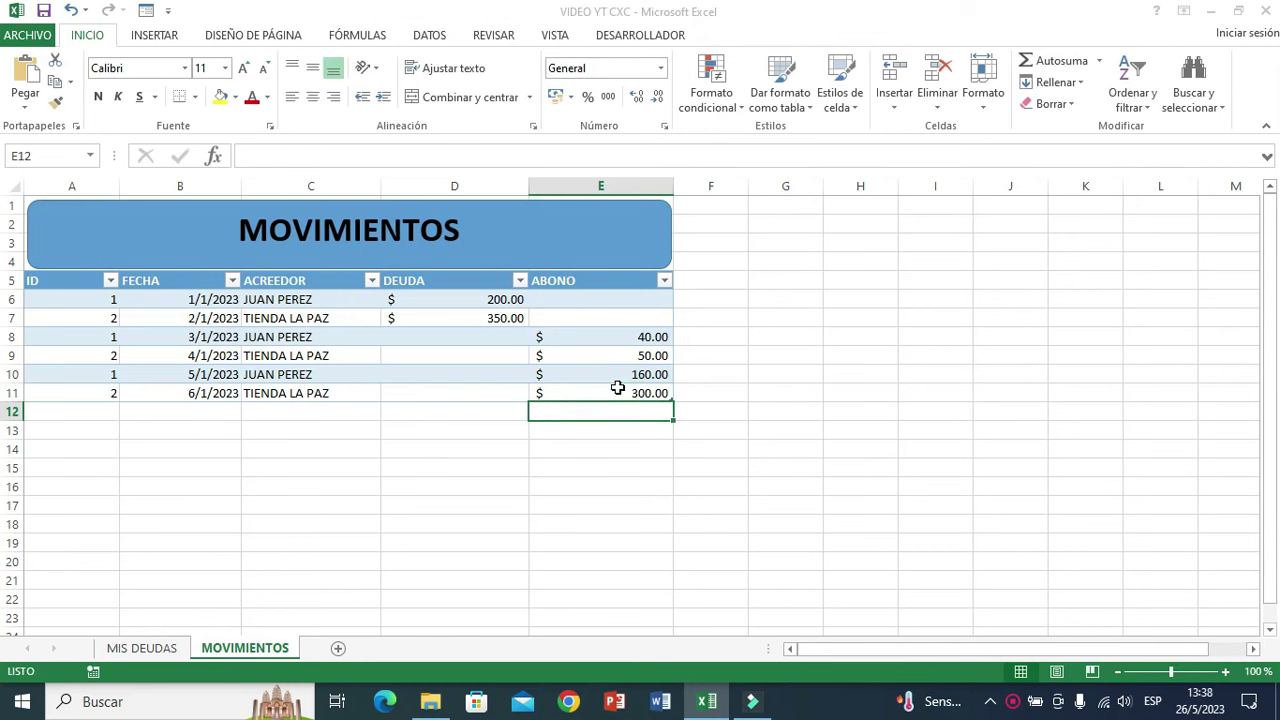
{"action": "left_click", "coordinate": [155, 649]}
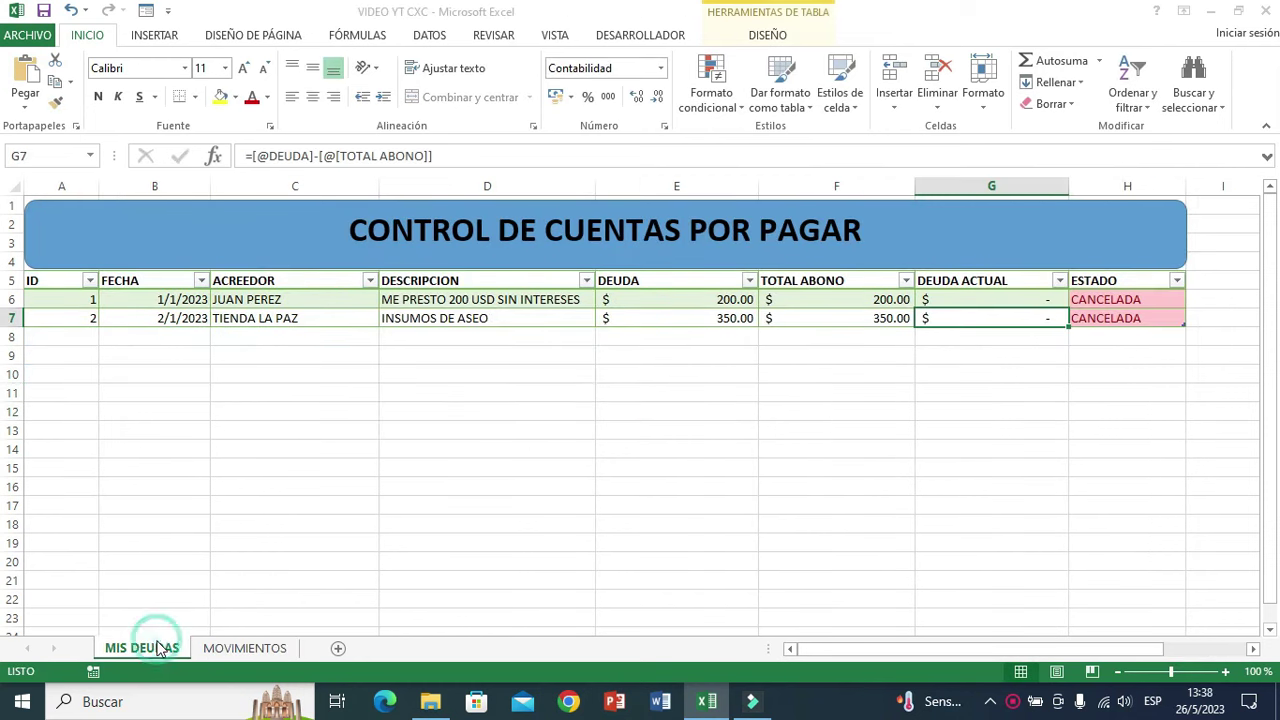
{"action": "left_click", "coordinate": [1106, 322]}
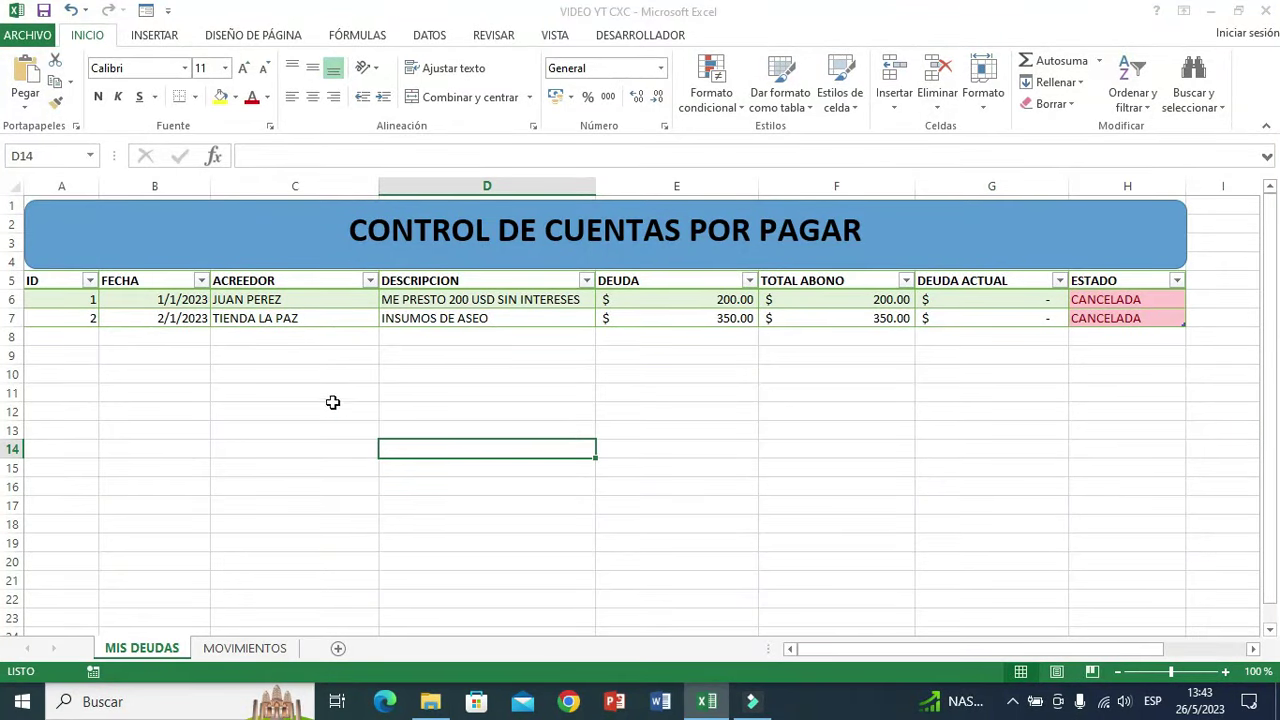
Enter ID 3 and date 7/1/2023 in row 8 of the debt table
{"action": "left_click", "coordinate": [78, 335]}
{"action": "type", "text": "3"}
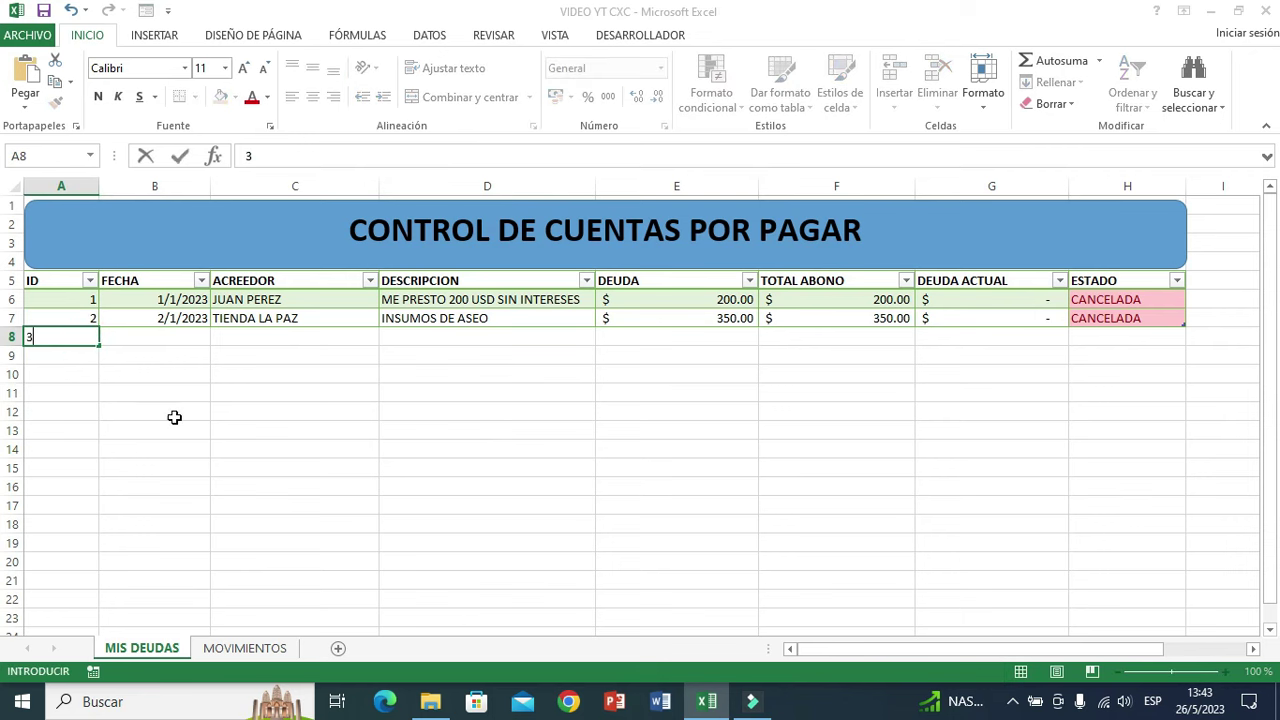
{"action": "left_click", "coordinate": [174, 415]}
{"action": "left_click", "coordinate": [170, 337]}
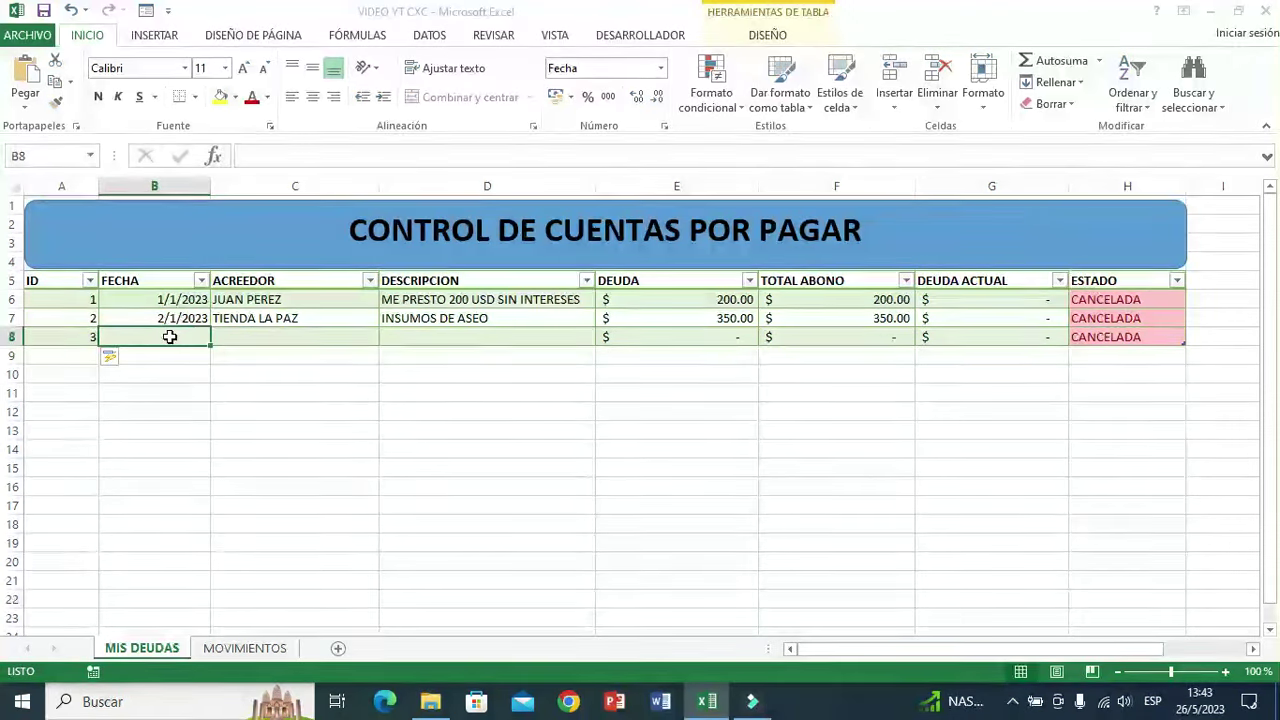
{"action": "type", "text": "7.0"}
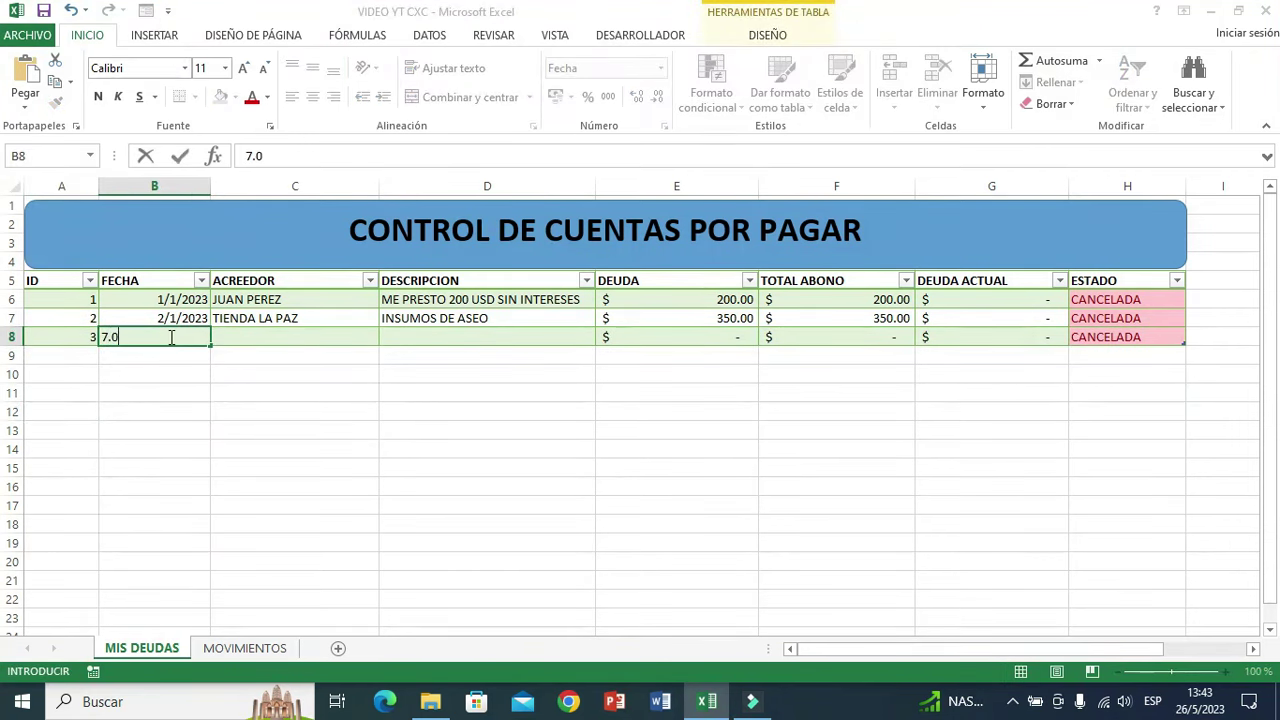
{"action": "type", "text": "1.2023"}
{"action": "left_click", "coordinate": [263, 462]}
Add creditor MUEBLES COLOMBIA and description 'COMPRAMOS A CDTO 1 ESCRITORIO', then check row 8's formulas
{"action": "left_click", "coordinate": [257, 337]}
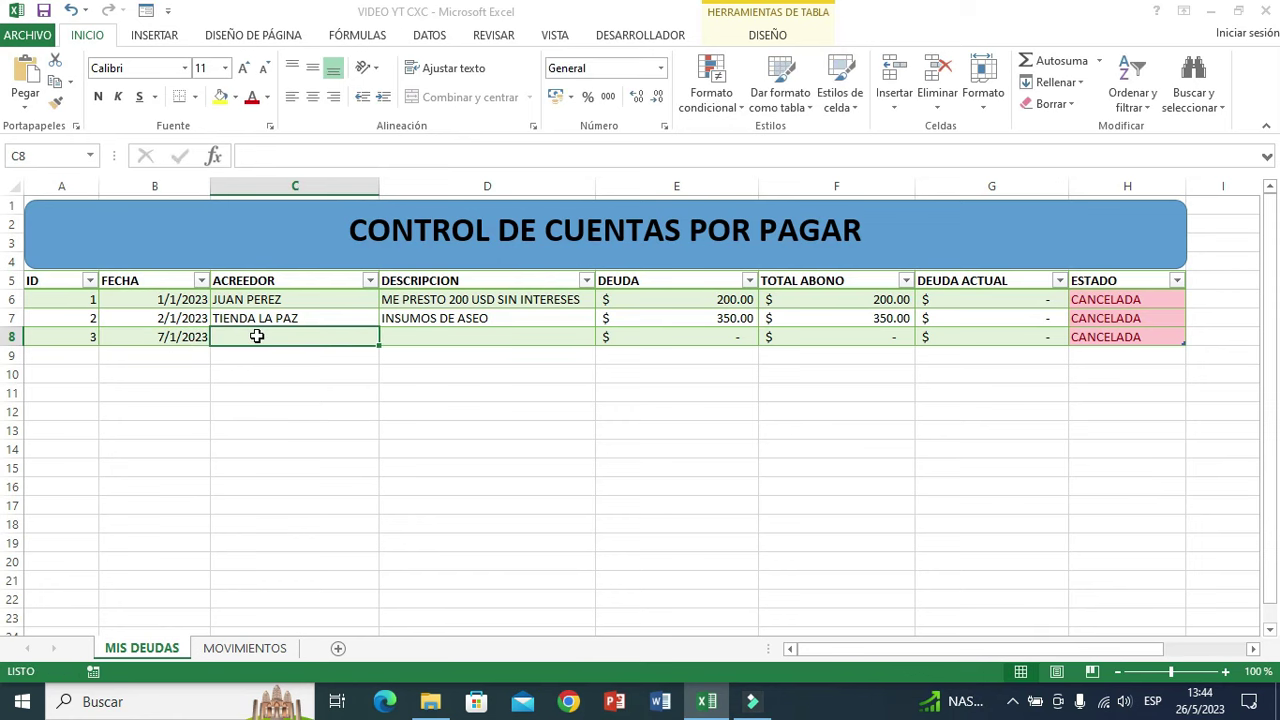
{"action": "type", "text": "MUEBLES COLOMBIA"}
{"action": "left_click", "coordinate": [422, 437]}
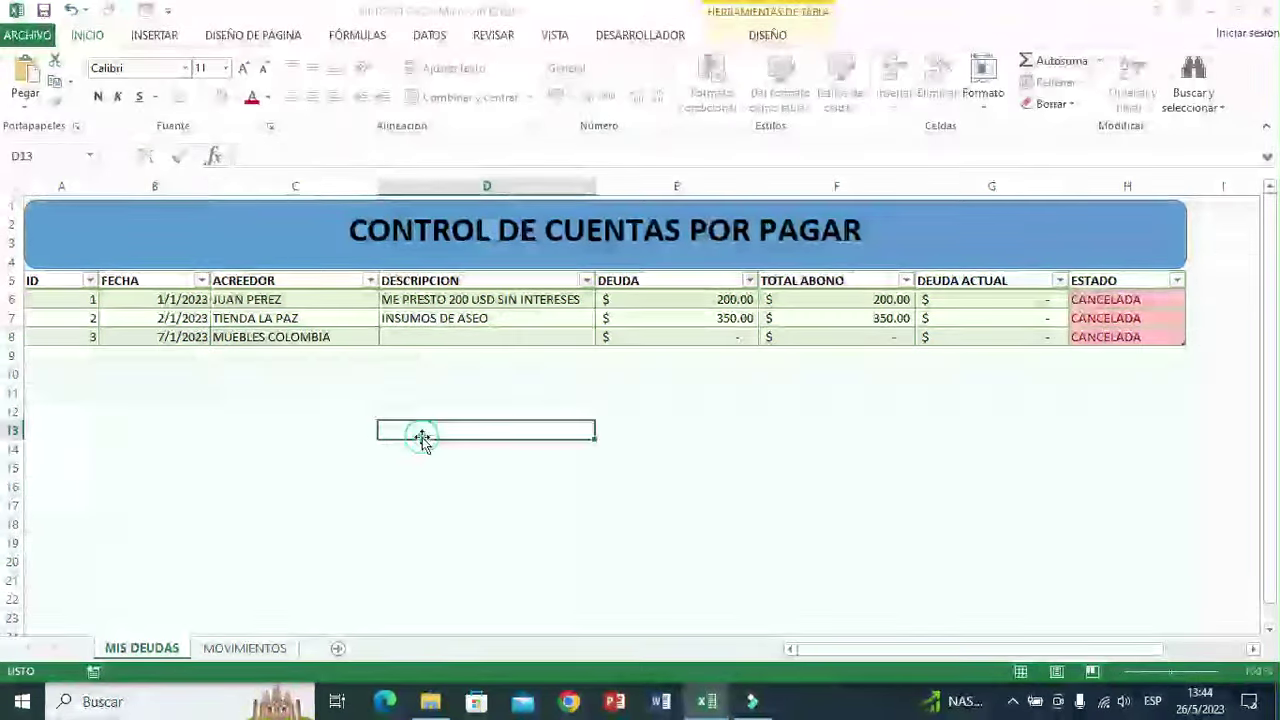
{"action": "left_click", "coordinate": [428, 337]}
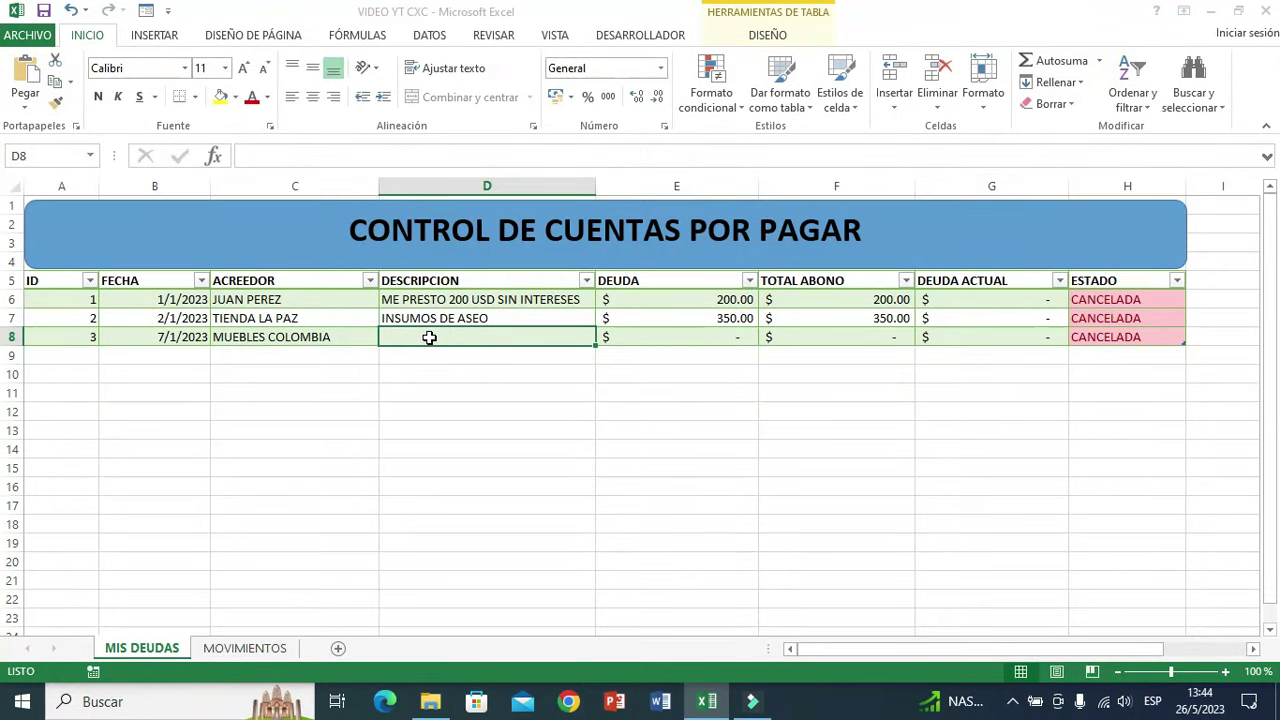
{"action": "type", "text": "COMP"}
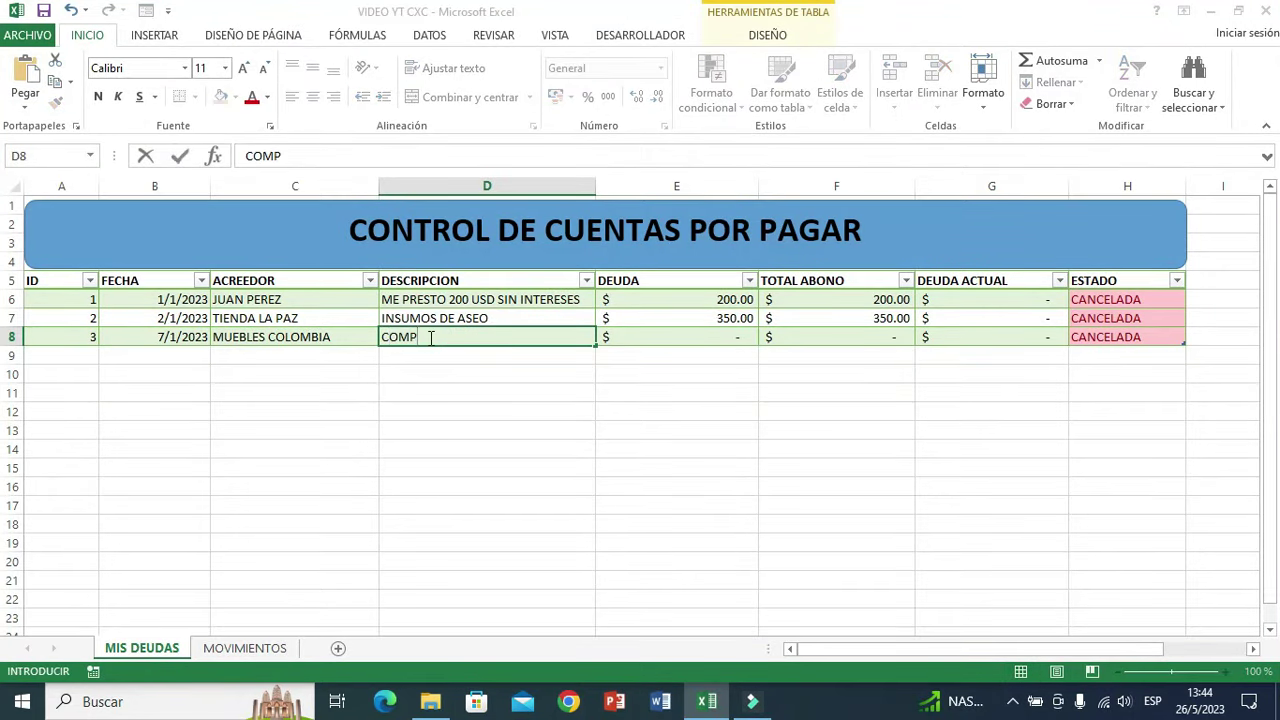
{"action": "type", "text": "RAMOS A CDTO 1 E"}
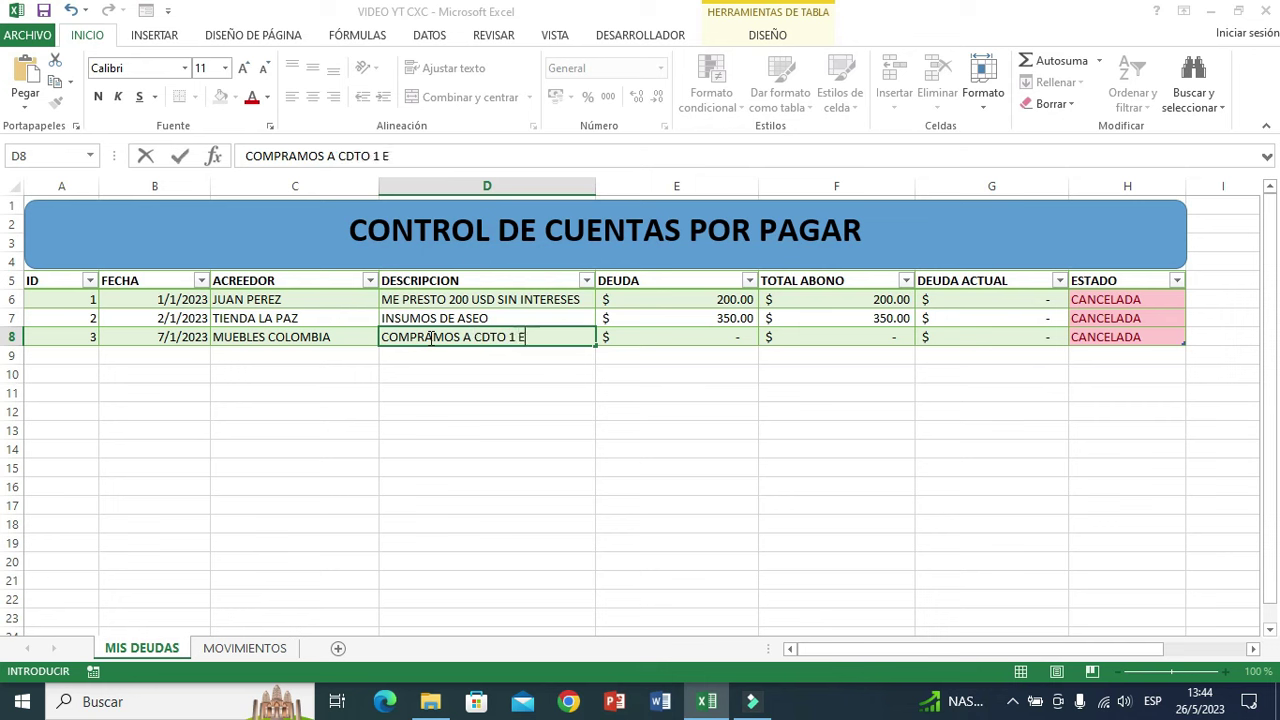
{"action": "type", "text": "SCRITORIO"}
{"action": "left_click", "coordinate": [632, 410]}
{"action": "left_click_drag", "start_coordinate": [645, 337], "coordinate": [1071, 334]}
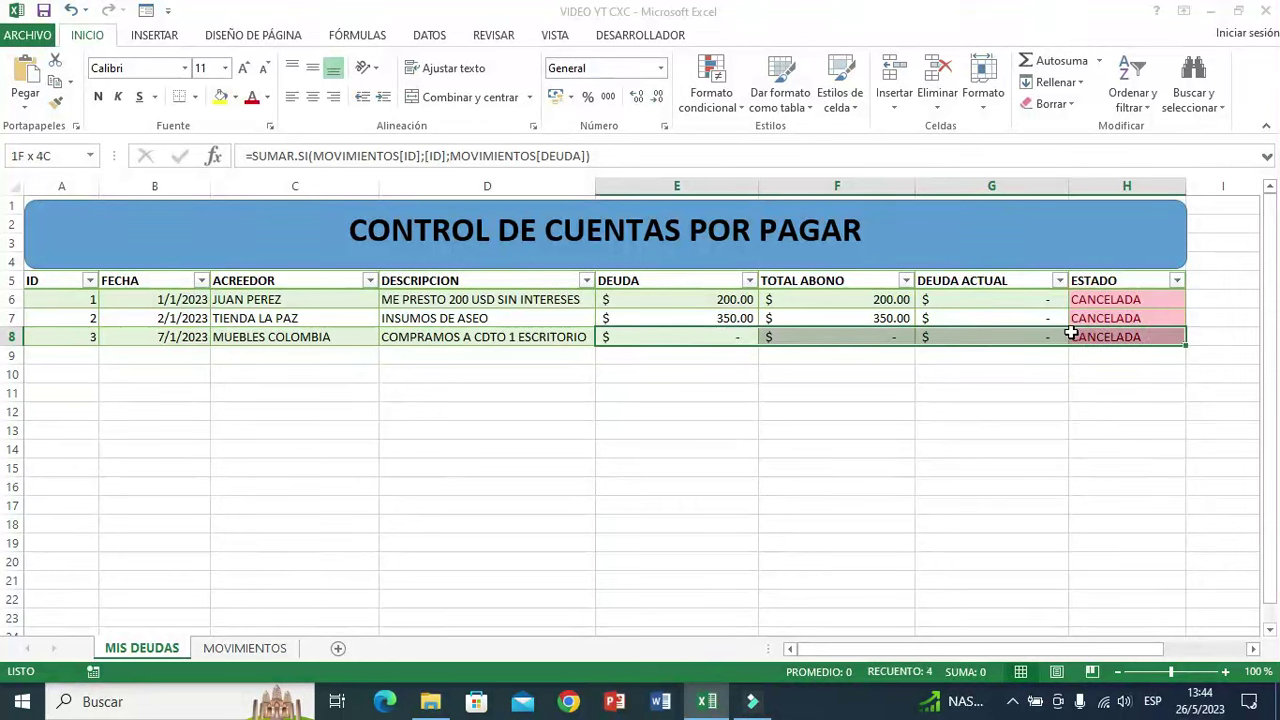
{"action": "left_click", "coordinate": [836, 428]}
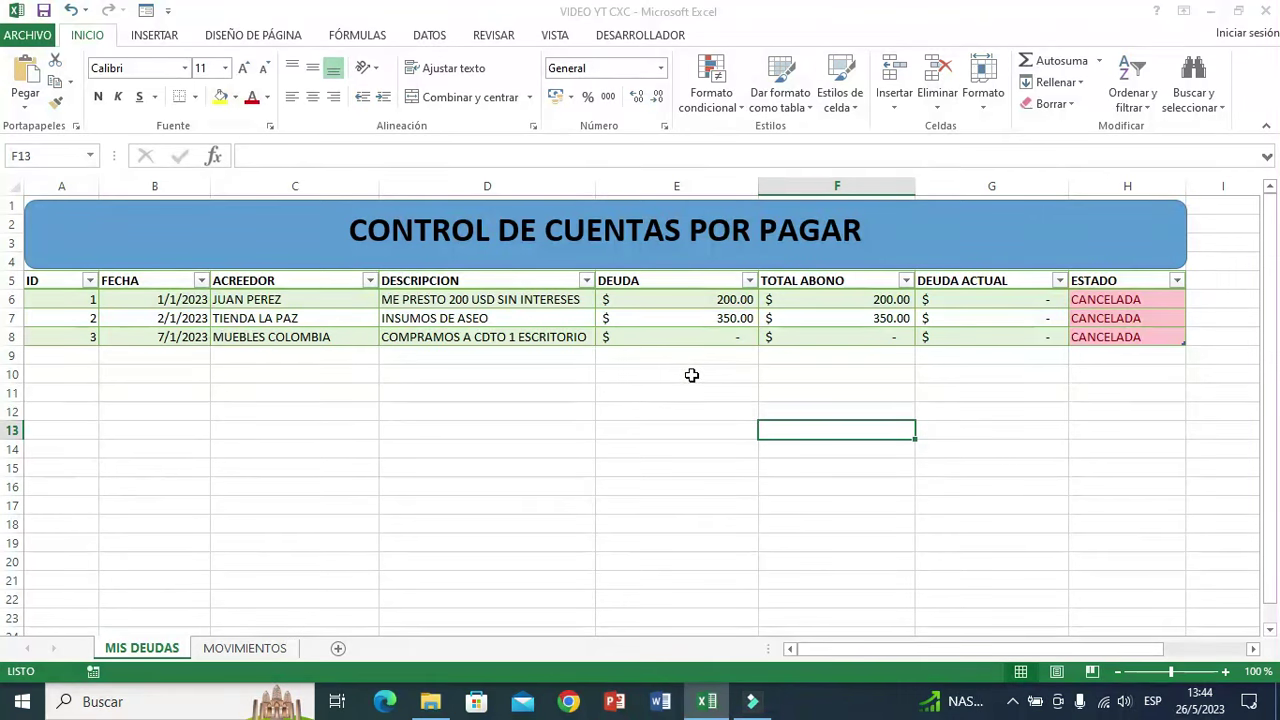
Add MOVIMIENTOS row 12 with ID 3, date 7/1/2023, and DEUDA 300
{"action": "left_click", "coordinate": [240, 650]}
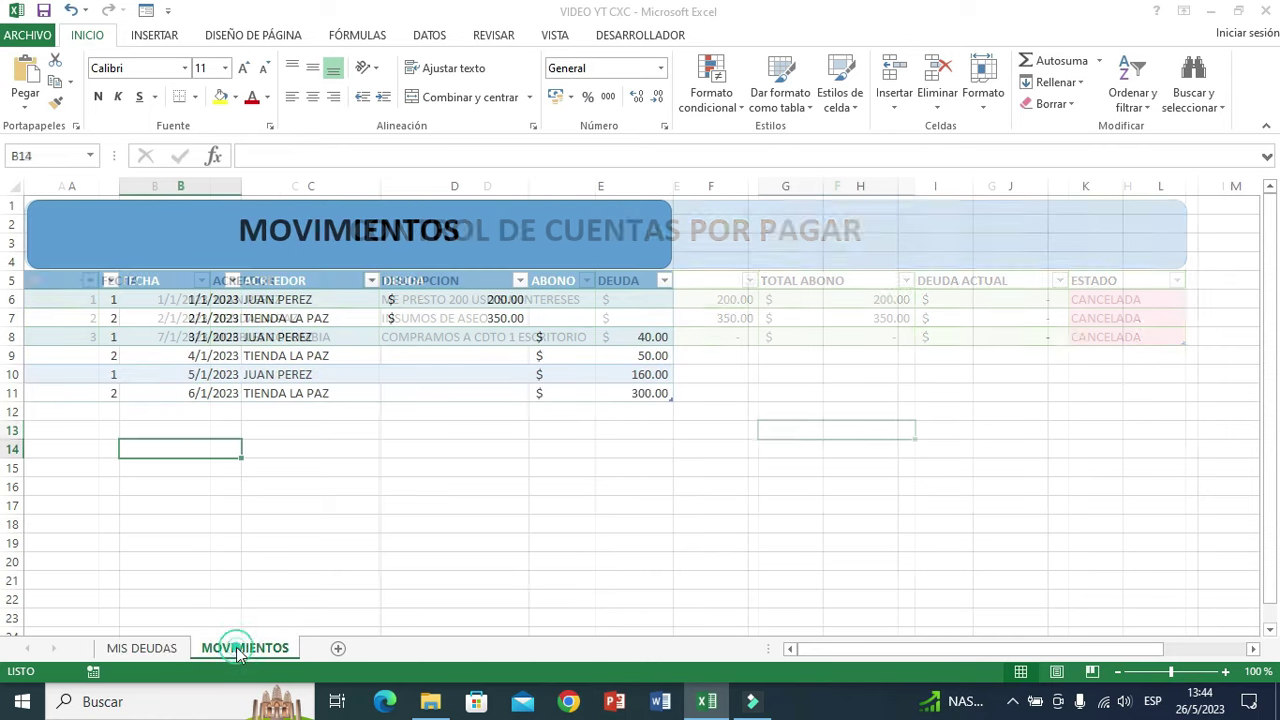
{"action": "left_click", "coordinate": [88, 412]}
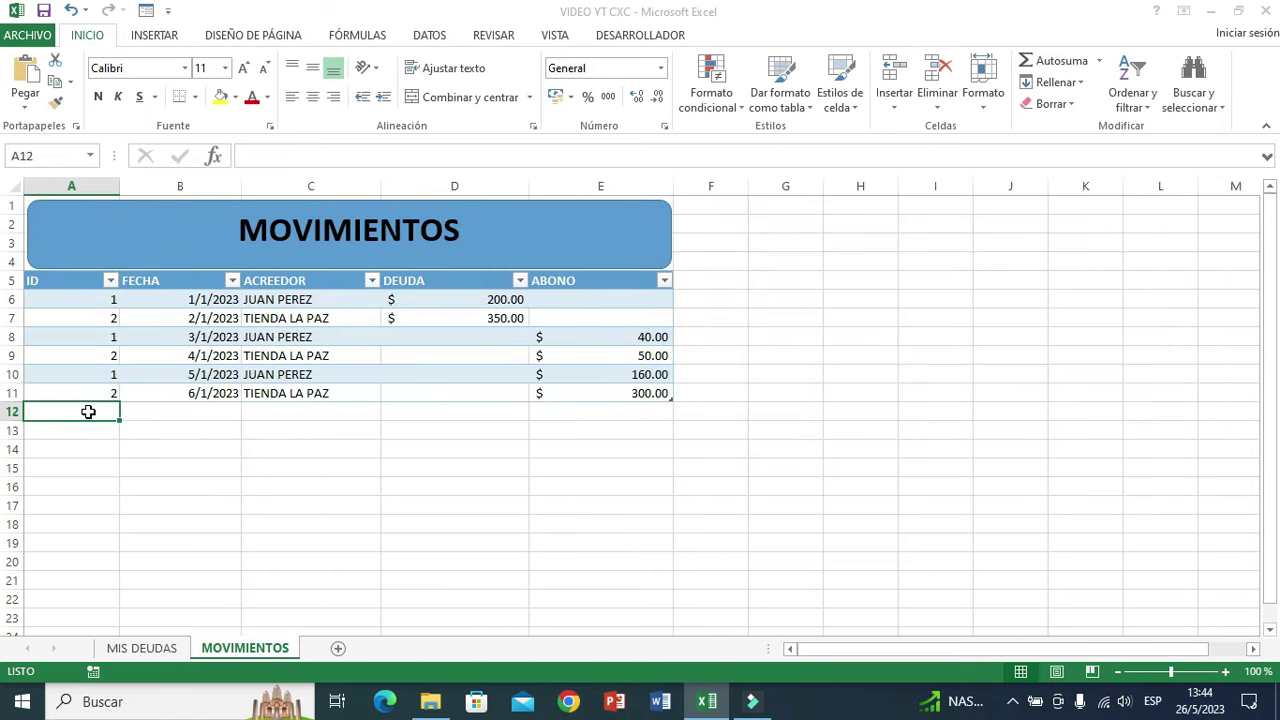
{"action": "type", "text": "3"}
{"action": "left_click", "coordinate": [262, 478]}
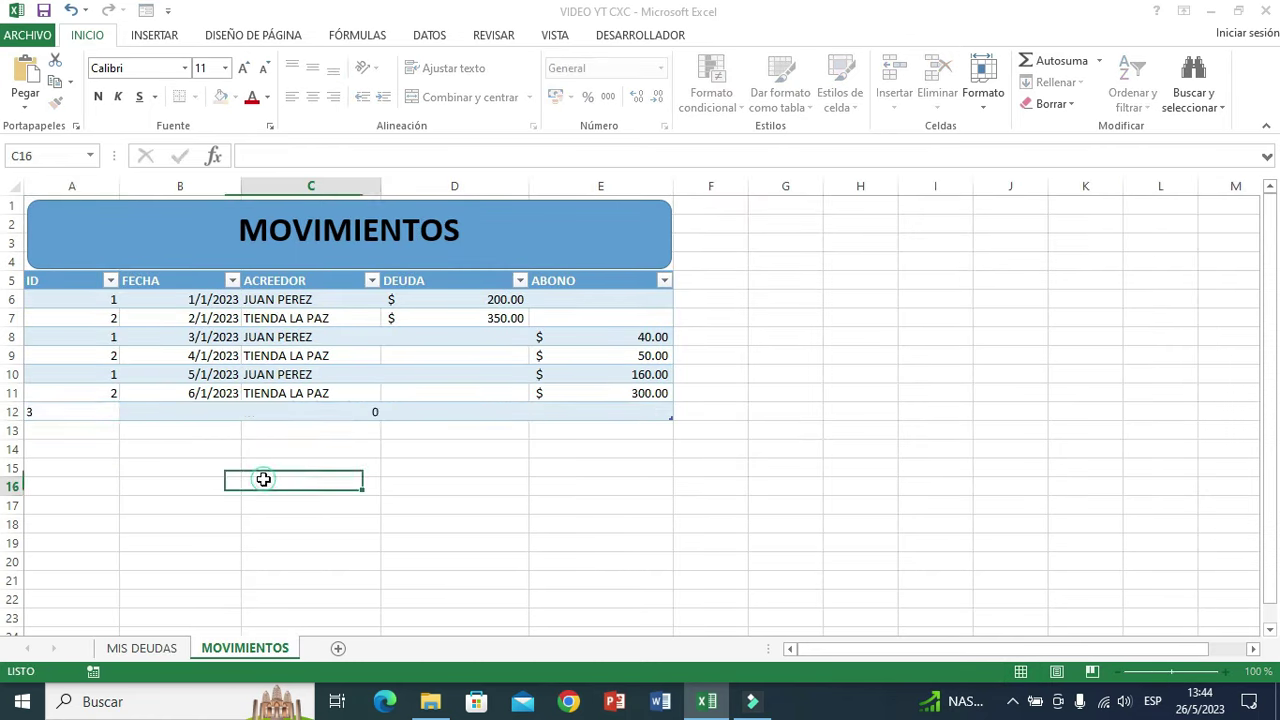
{"action": "left_click", "coordinate": [237, 398]}
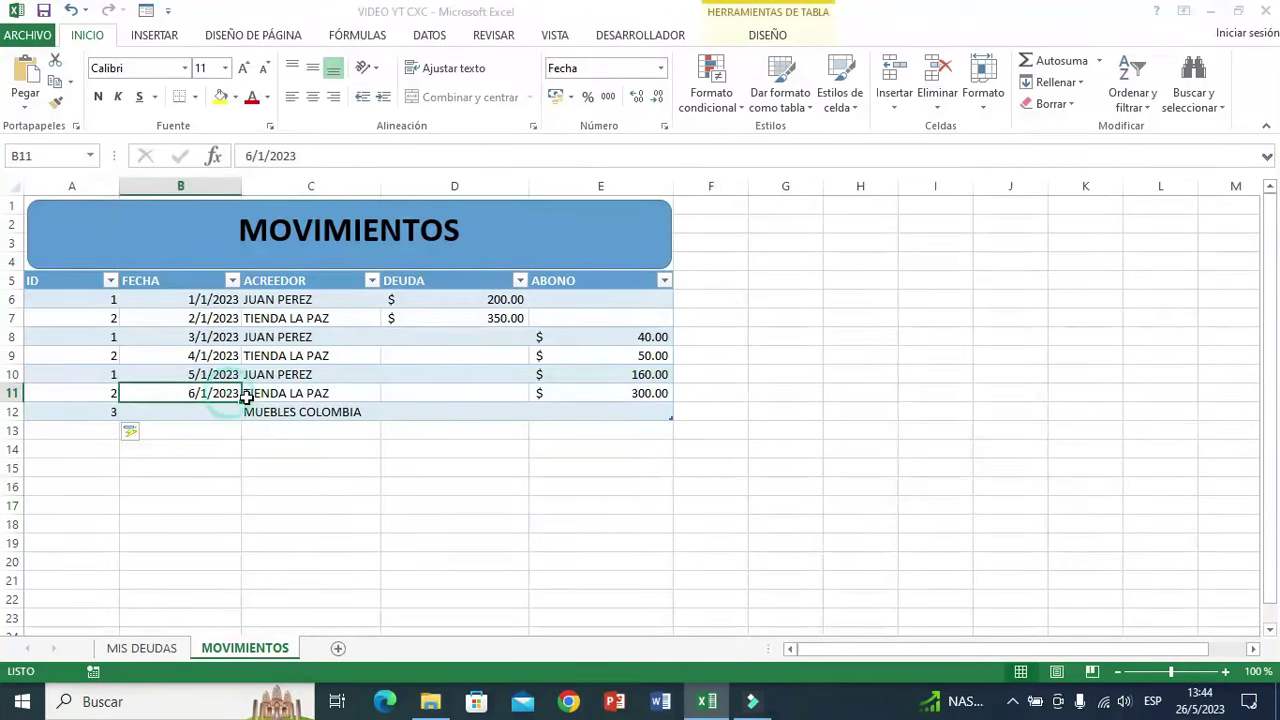
{"action": "left_click_drag", "start_coordinate": [240, 401], "coordinate": [242, 416]}
{"action": "left_click", "coordinate": [204, 505]}
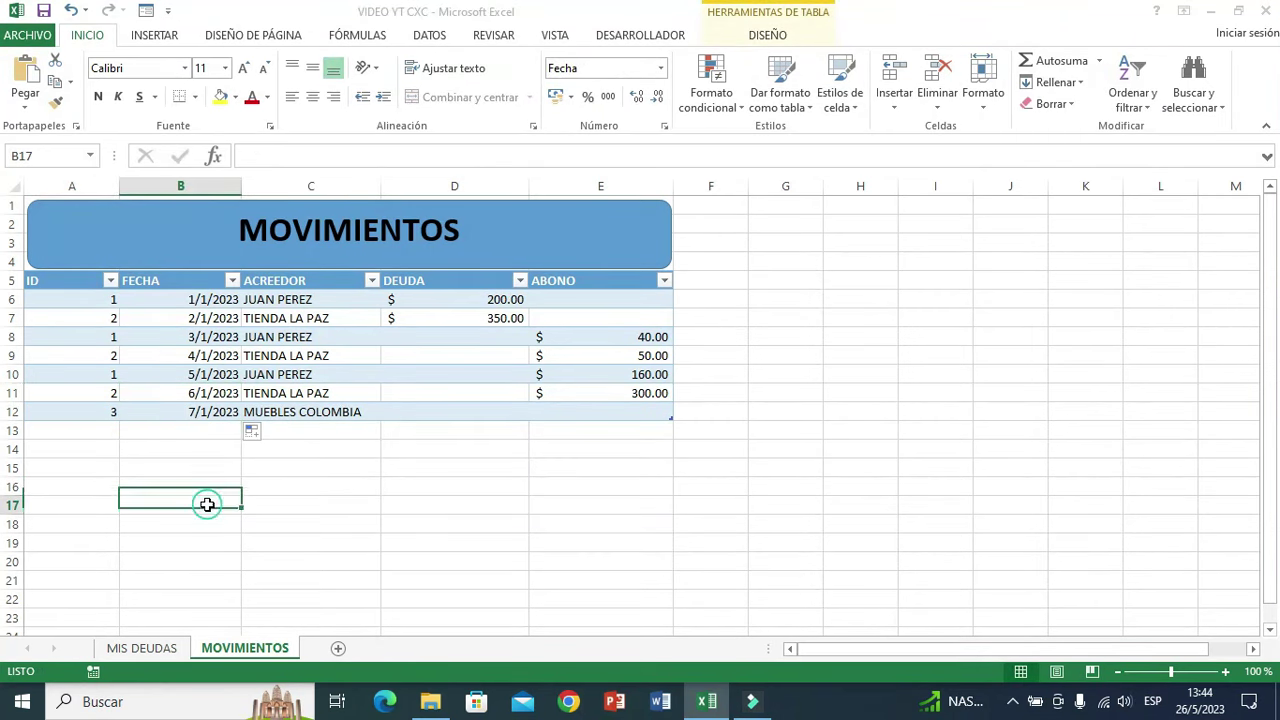
{"action": "left_click", "coordinate": [421, 412]}
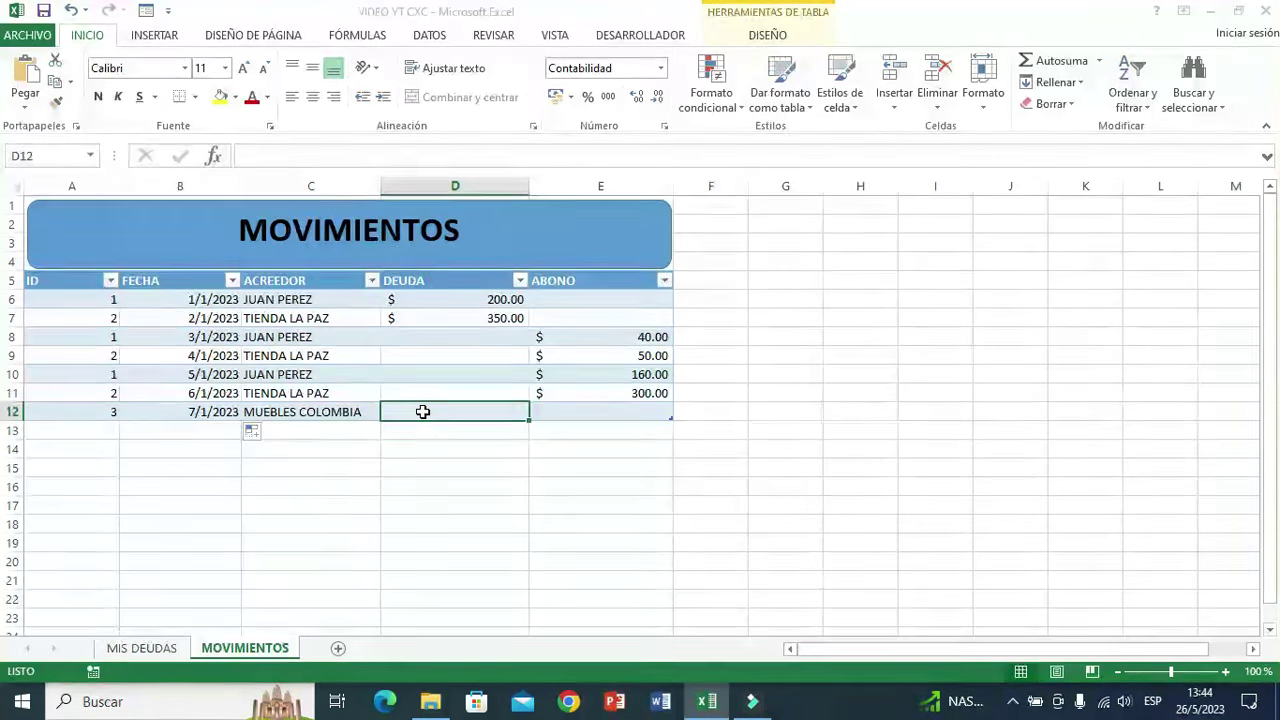
{"action": "type", "text": "300"}
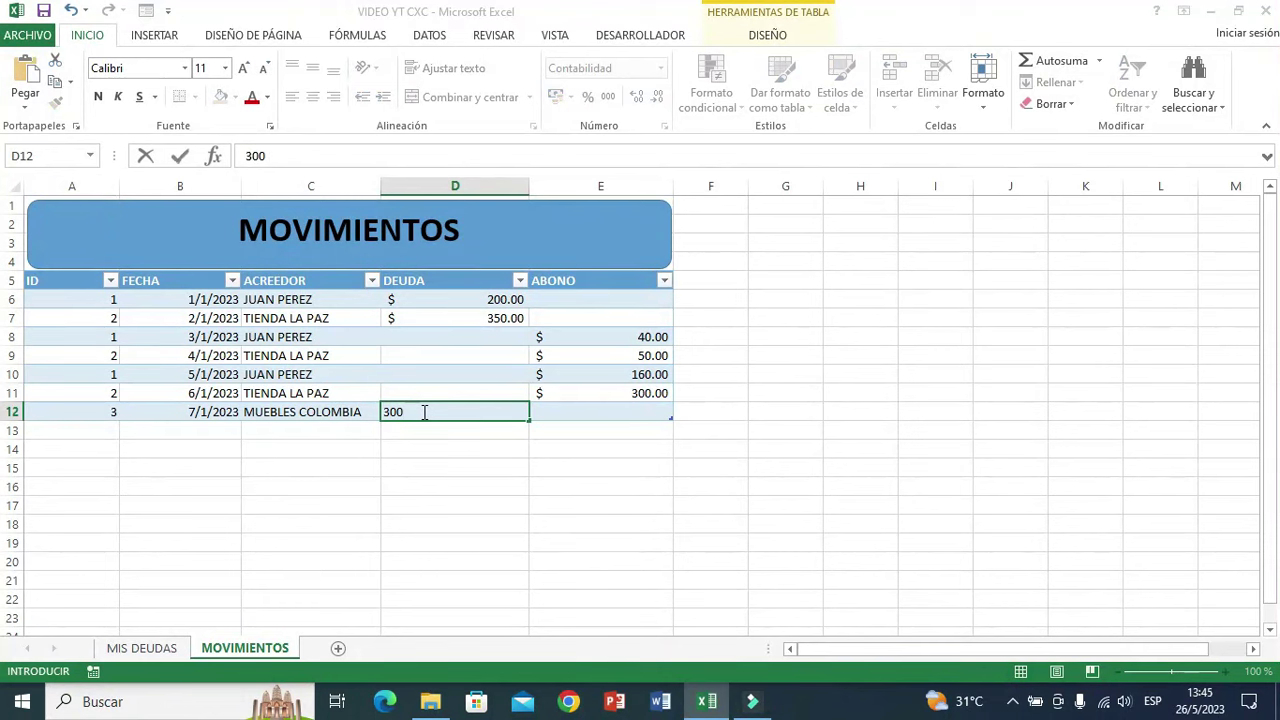
{"action": "key", "text": "Return"}
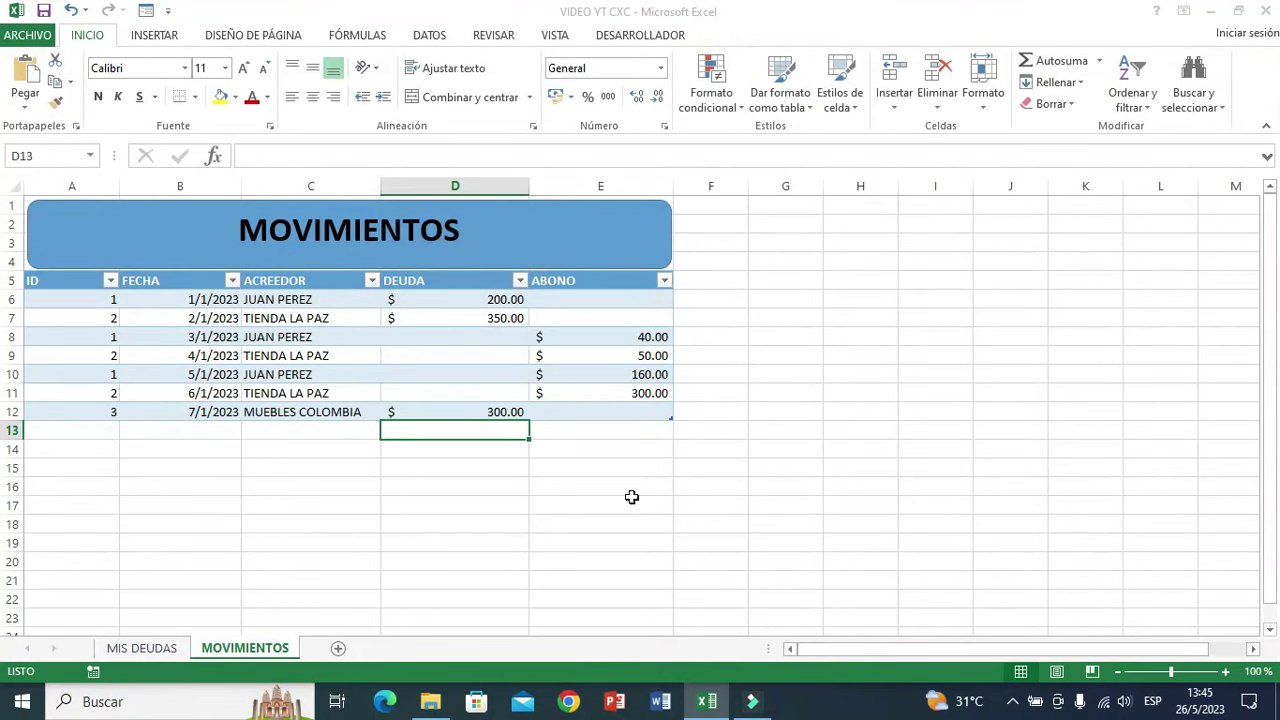
Verify MIS DEUDAS row 8 now shows $300.00 owed and ACTIVA via its formulas
{"action": "left_click", "coordinate": [145, 649]}
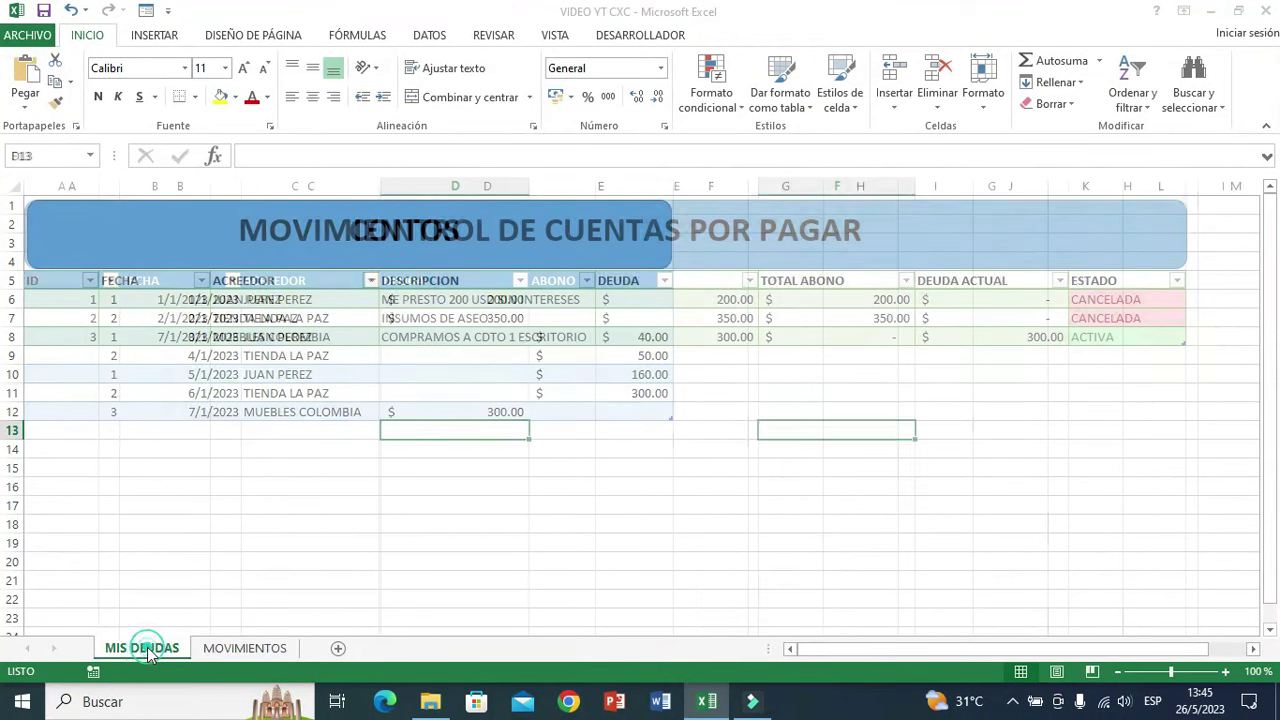
{"action": "left_click", "coordinate": [257, 336]}
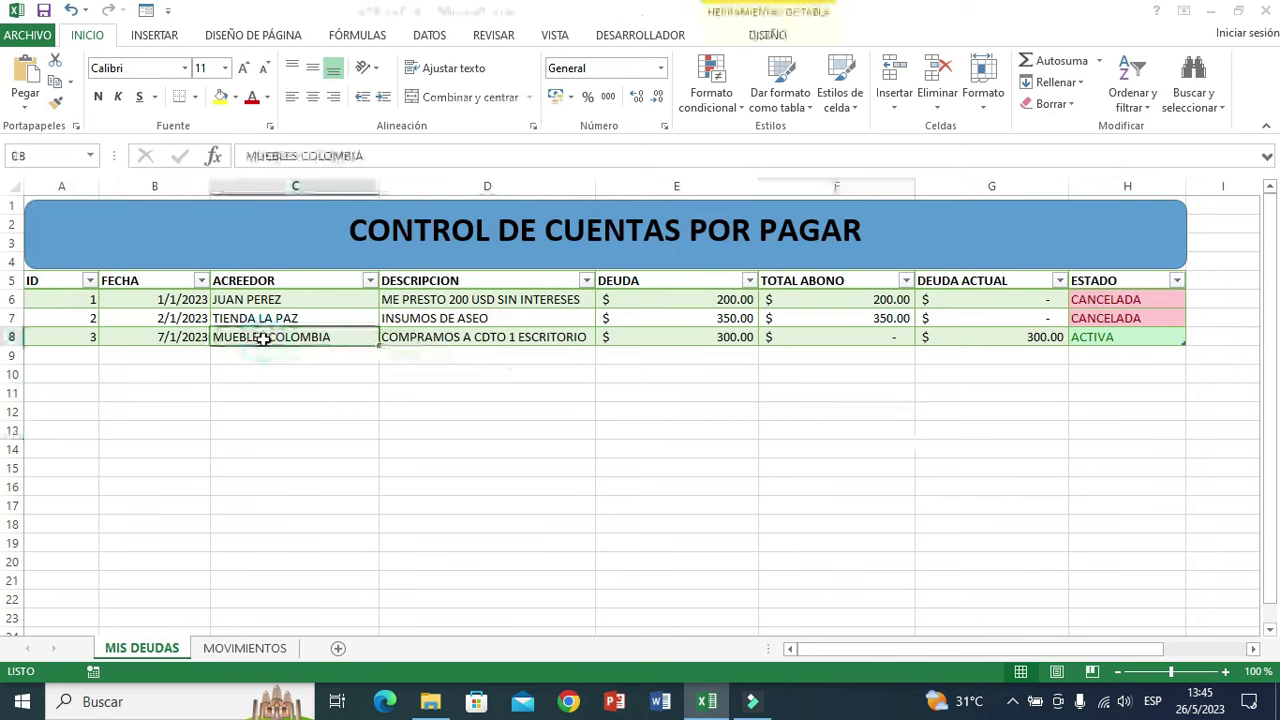
{"action": "left_click", "coordinate": [725, 340]}
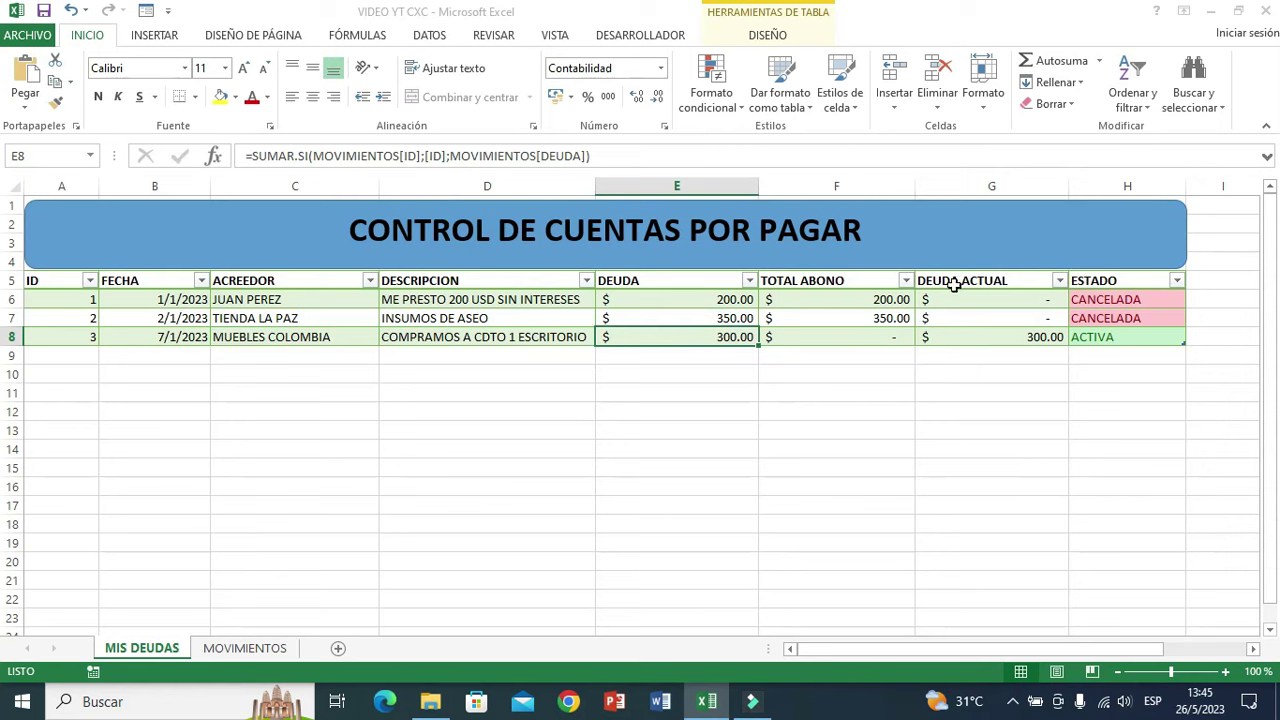
{"action": "left_click", "coordinate": [988, 337]}
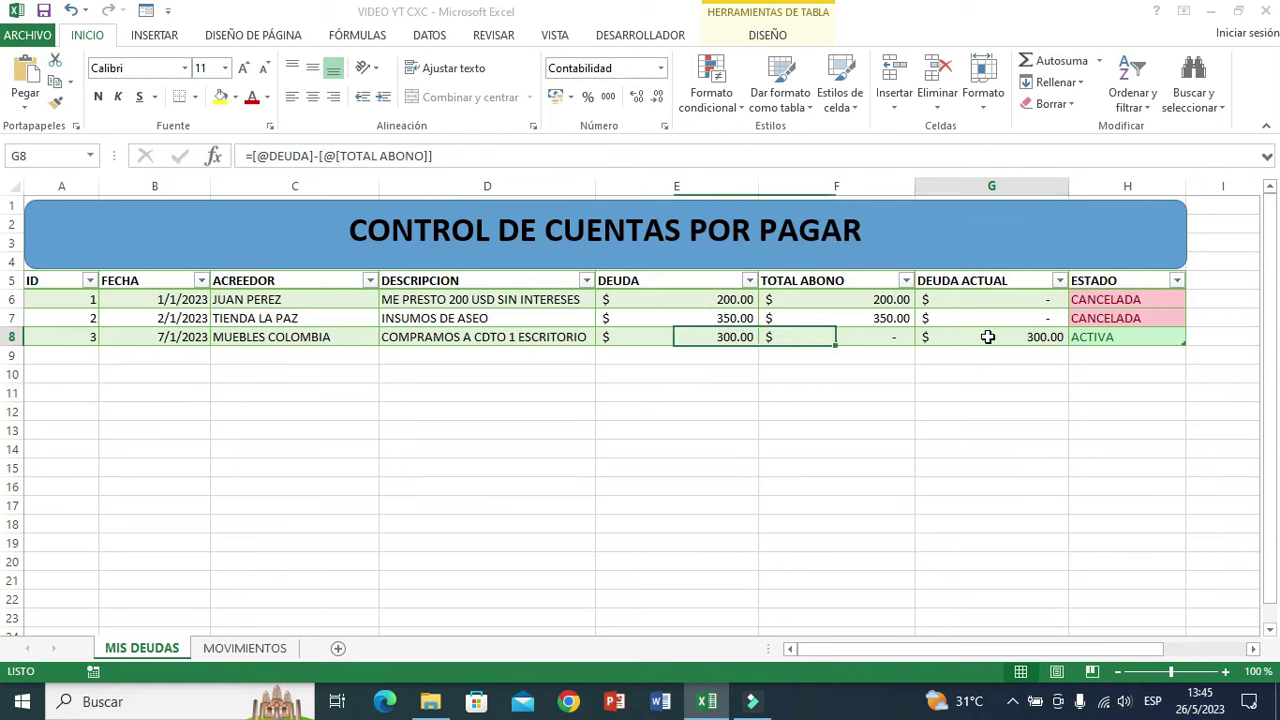
{"action": "left_click", "coordinate": [1104, 338]}
{"action": "left_click", "coordinate": [1064, 398]}
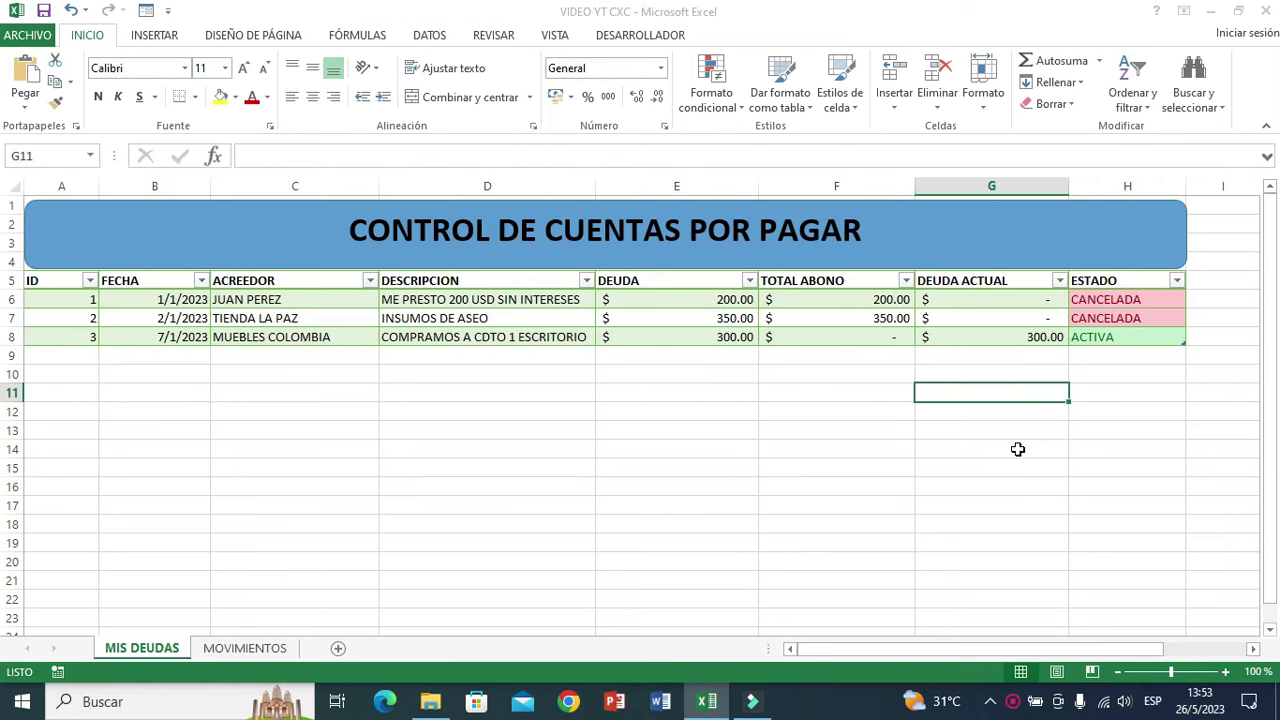